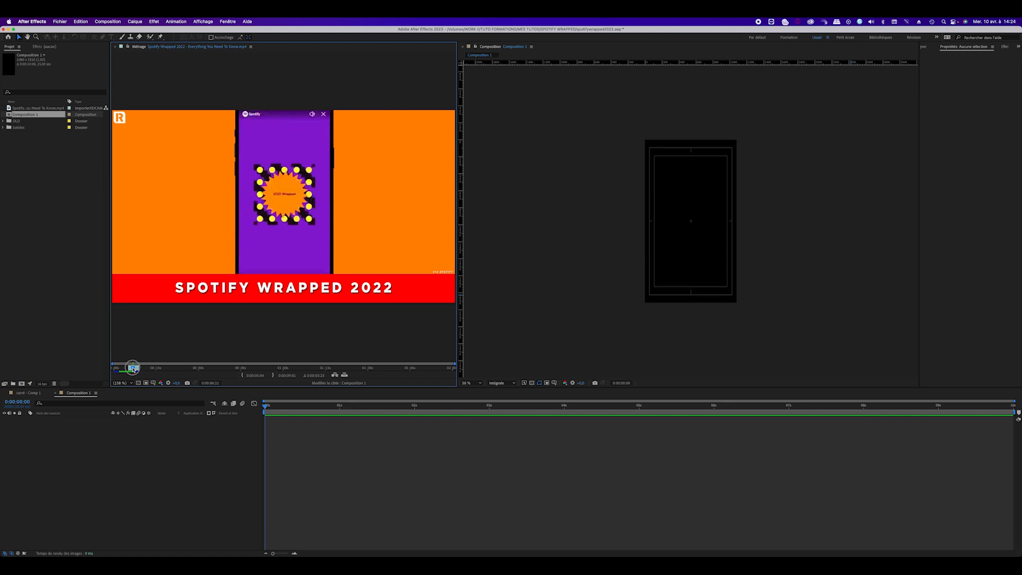
Scrub the reference footage to the Spotify Wrapped logo frame surrounded by the coins.
mouse_move(136, 369)
left_mouse_down()
mouse_move(158, 369)
mouse_move(124, 371)
left_mouse_up()
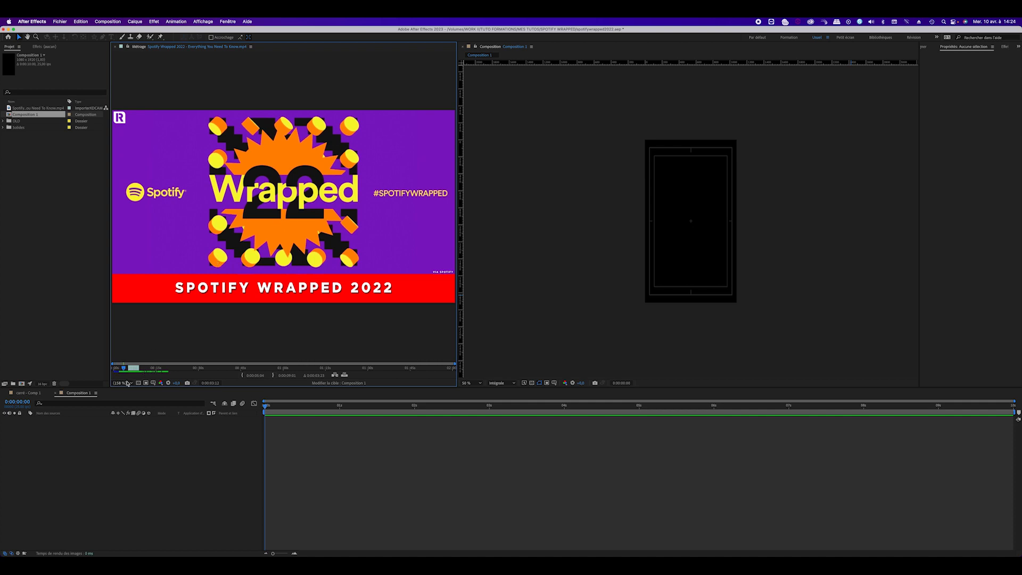
left_click_drag(125, 369, 126, 371)
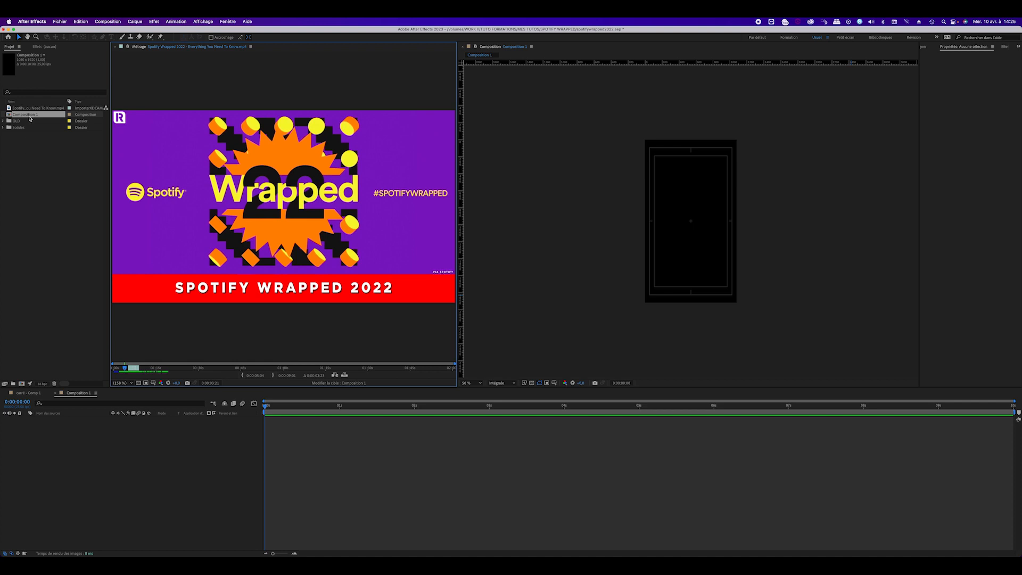
Rename the composition Composition 1 as RENDER COMP in its composition settings.
left_click(29, 159)
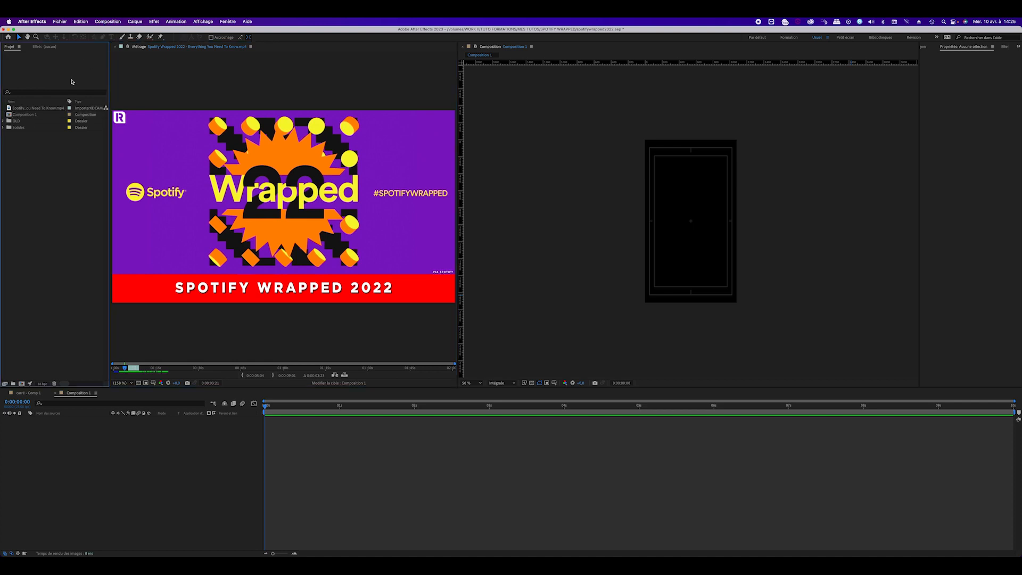
left_click(32, 115)
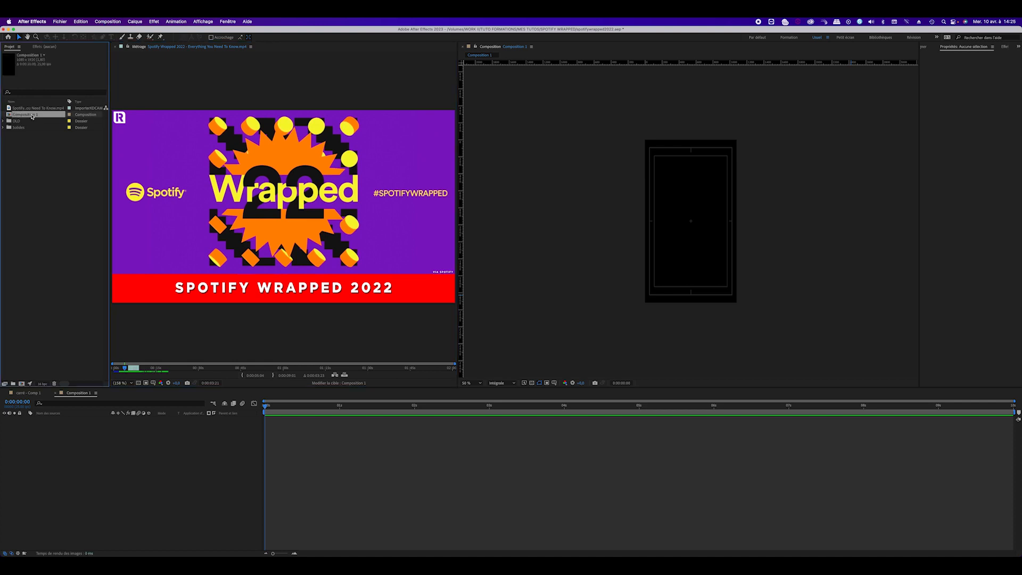
key("super+k")
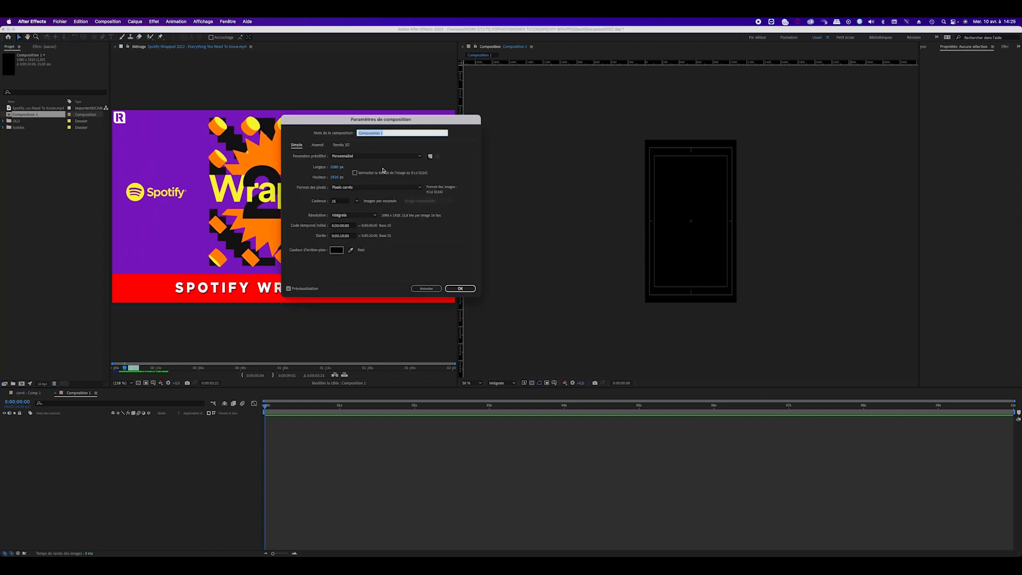
left_click(336, 202)
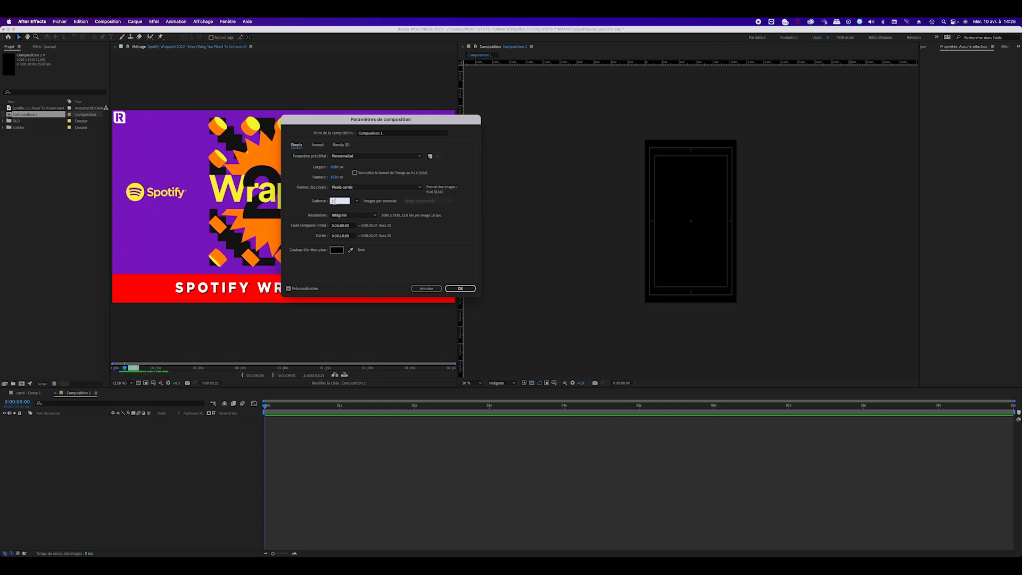
left_click(386, 133)
type("RENDER")
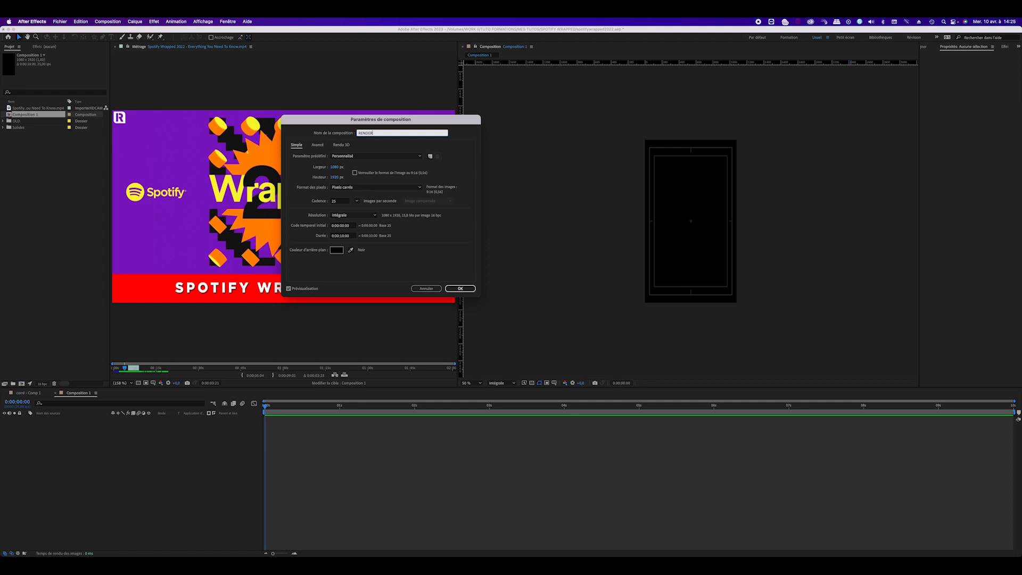
type(" COMP")
left_click(460, 289)
left_click(460, 290)
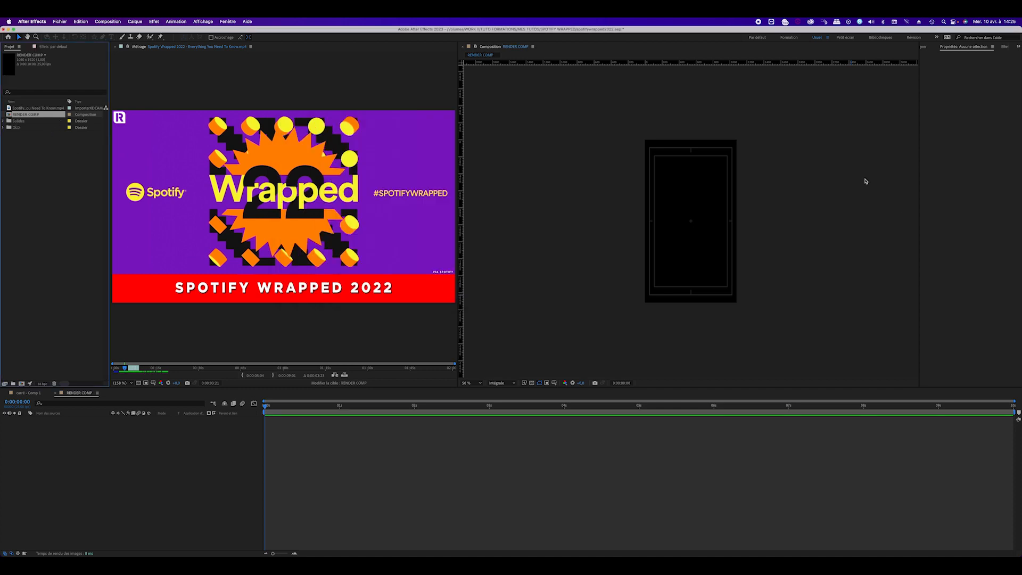
Fit the RENDER COMP preview to the size of its viewer.
left_click(474, 383)
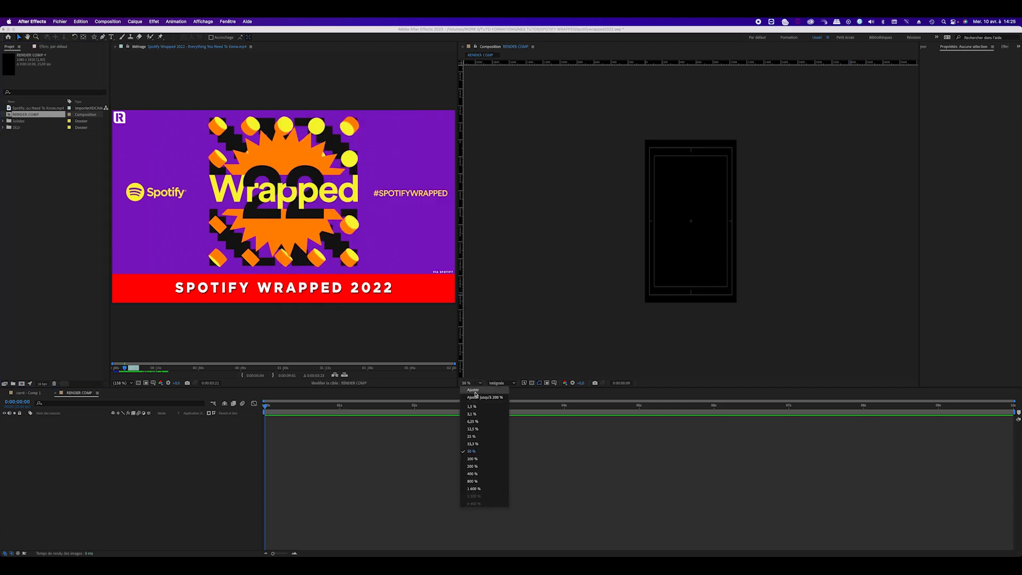
left_click(473, 390)
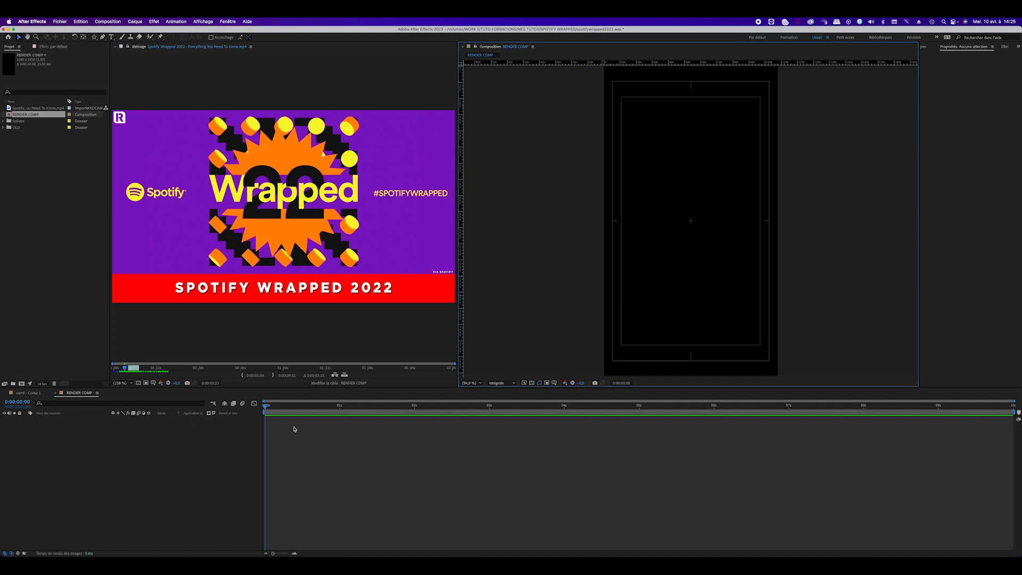
left_click(555, 383)
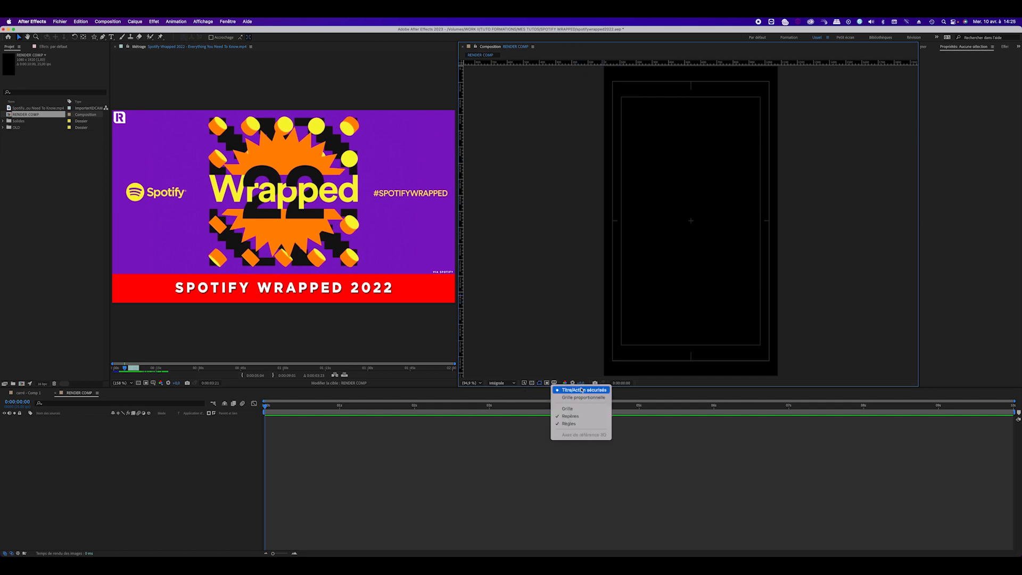
left_click(28, 178)
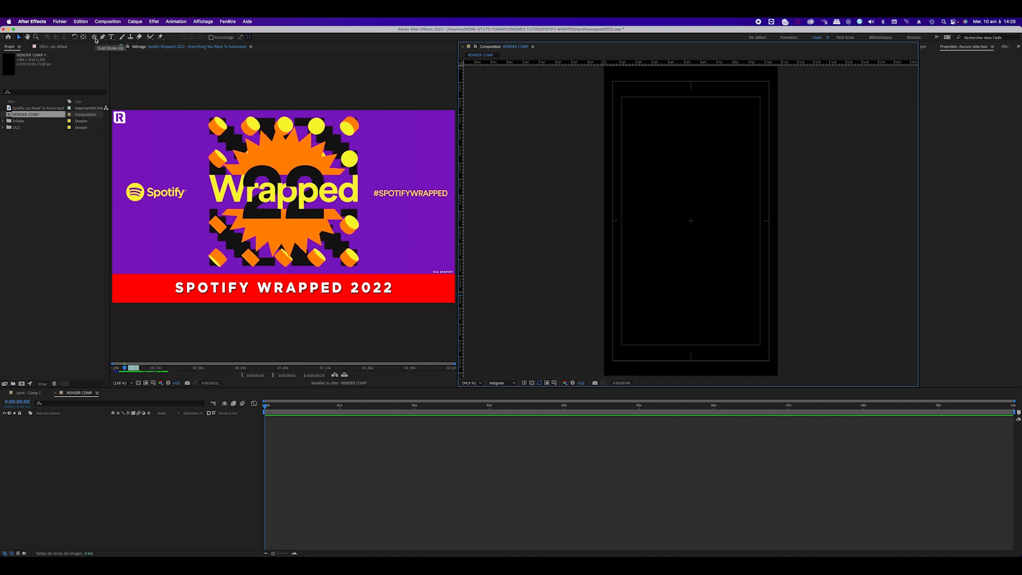
Create a centred star shape in RENDER COMP, filled with the purple sampled from the reference footage's background.
left_click_drag(95, 38, 119, 70)
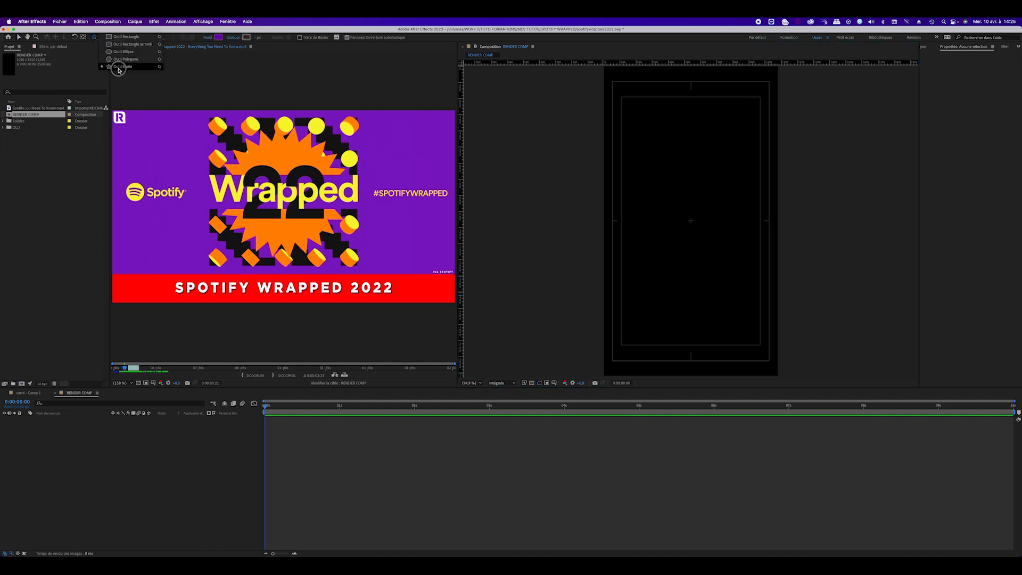
left_click_drag(119, 70, 119, 70)
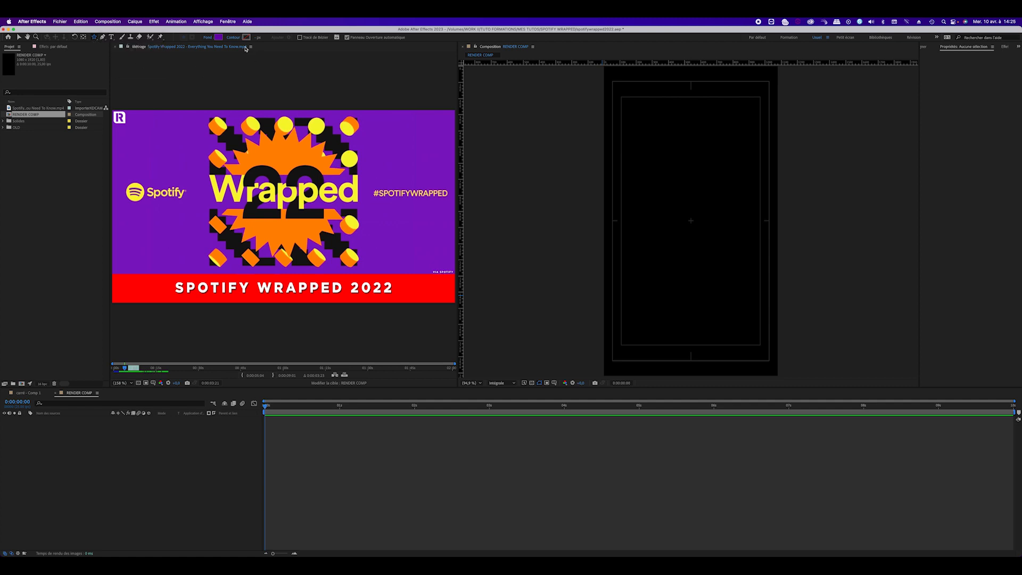
left_click(219, 39)
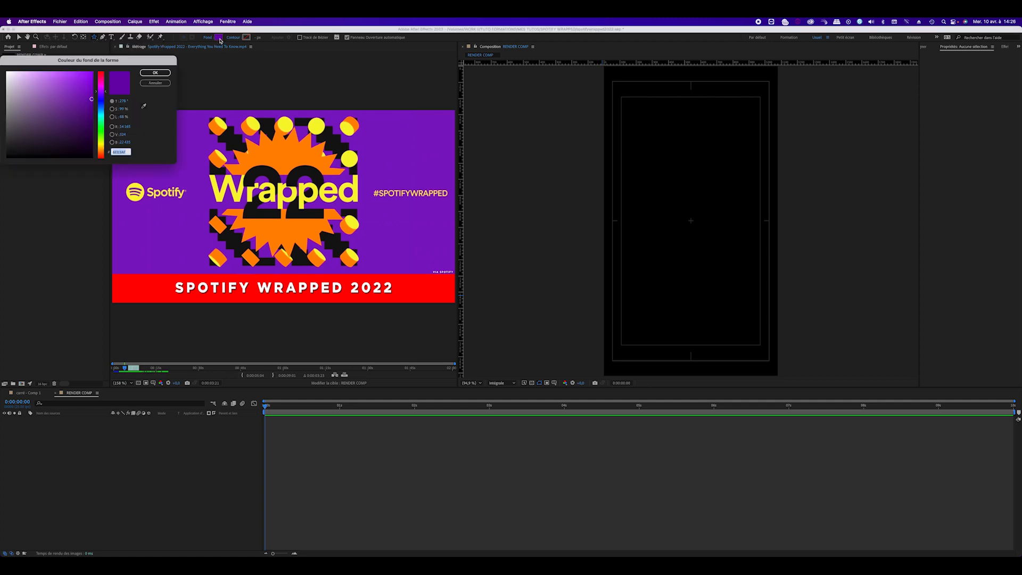
left_click(145, 107)
left_click(194, 128)
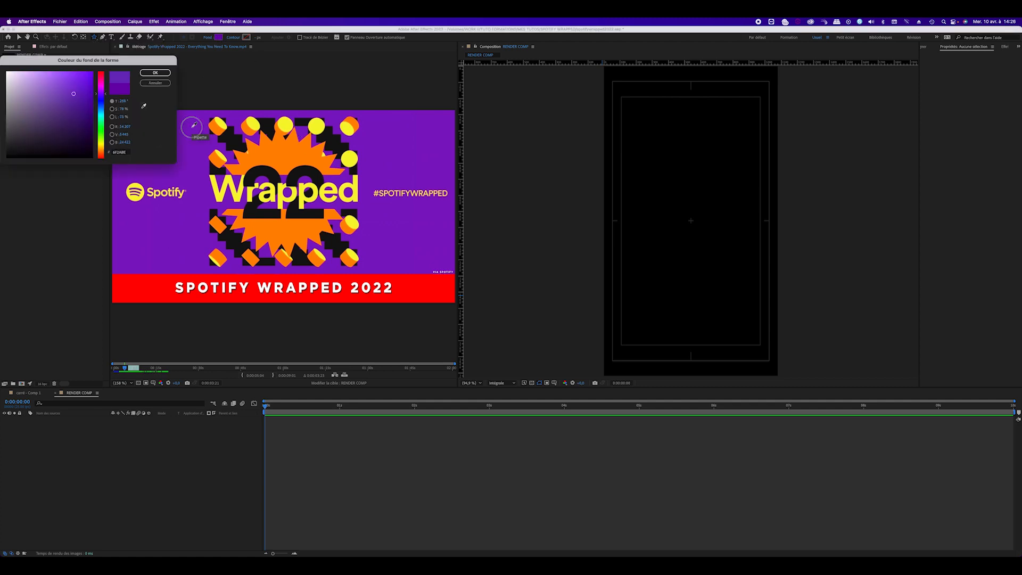
left_click(155, 73)
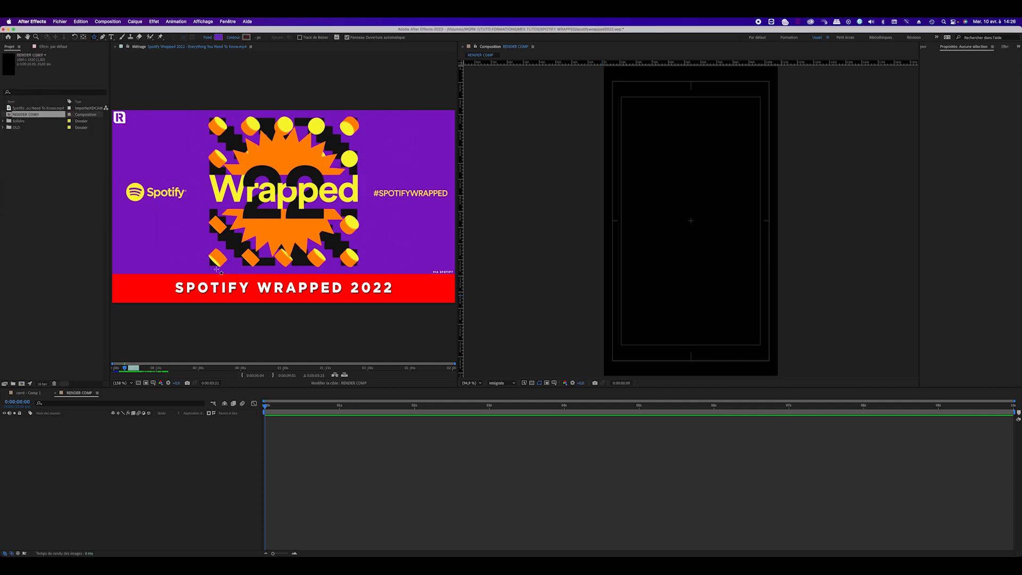
double_click(94, 36)
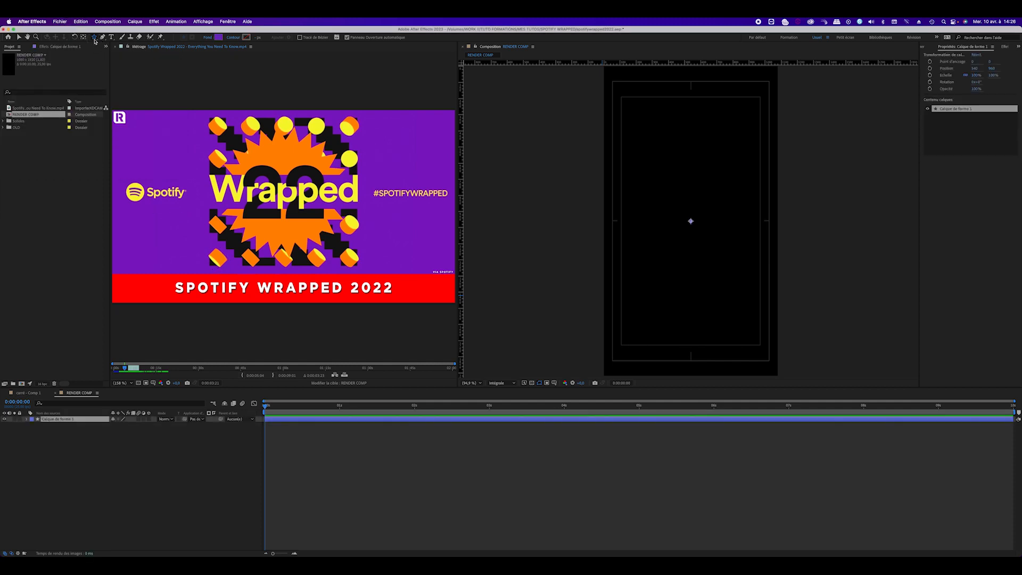
key("v")
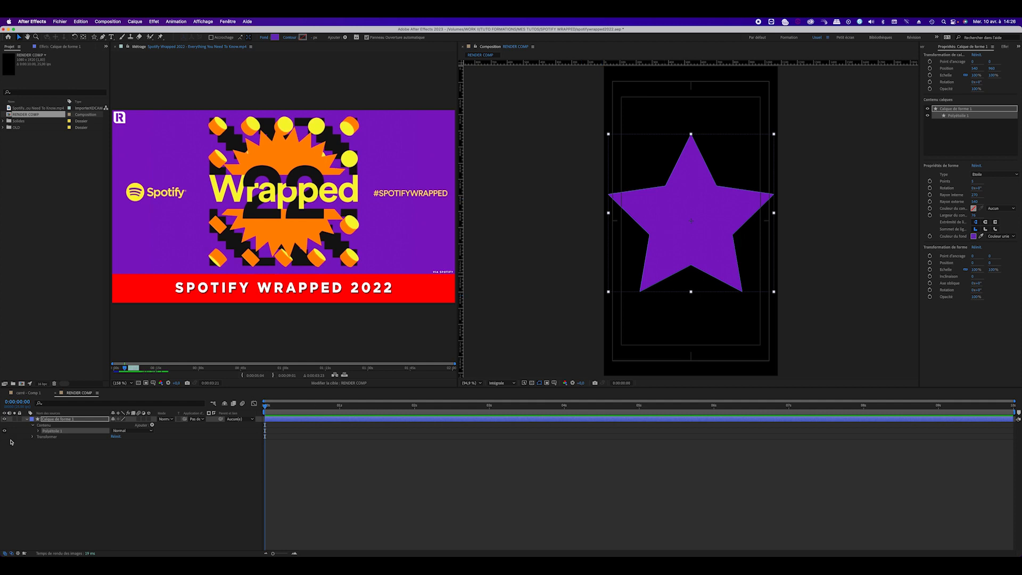
Give the star 29 points and enlarge its inner radius to form a round burst with short spikes.
left_click(37, 431)
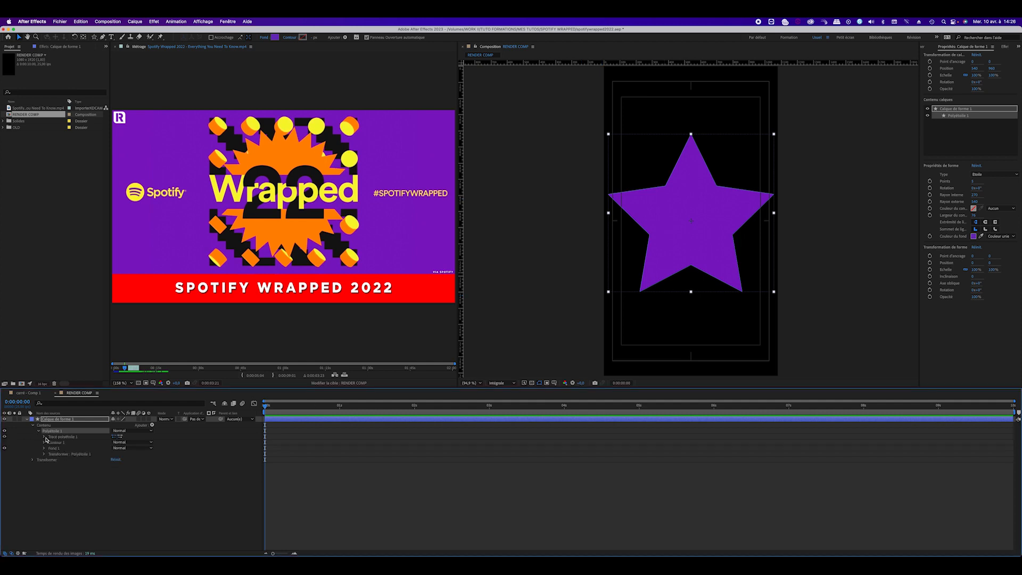
left_click(44, 436)
left_click_drag(114, 450, 123, 450)
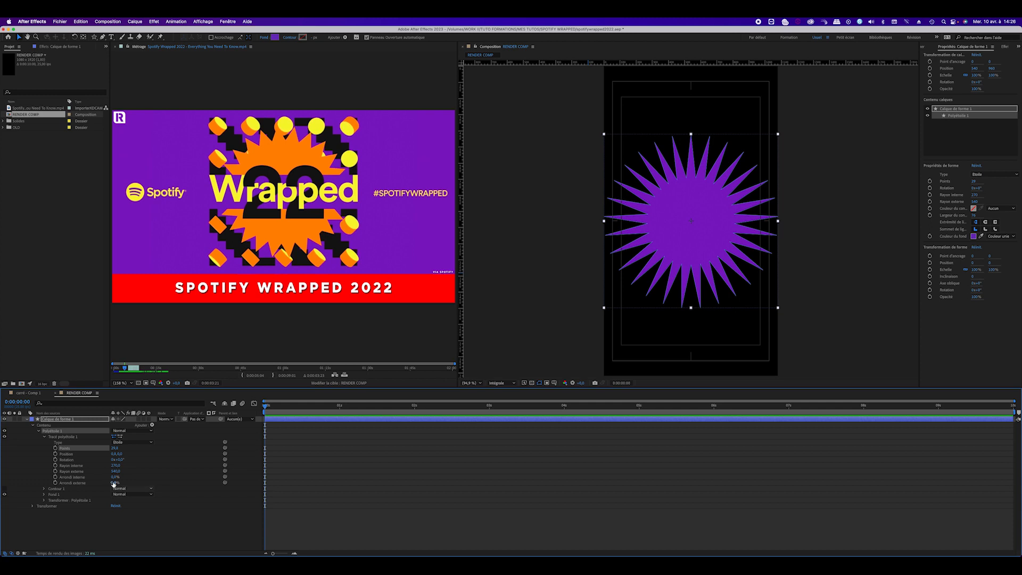
left_click_drag(114, 466, 175, 467)
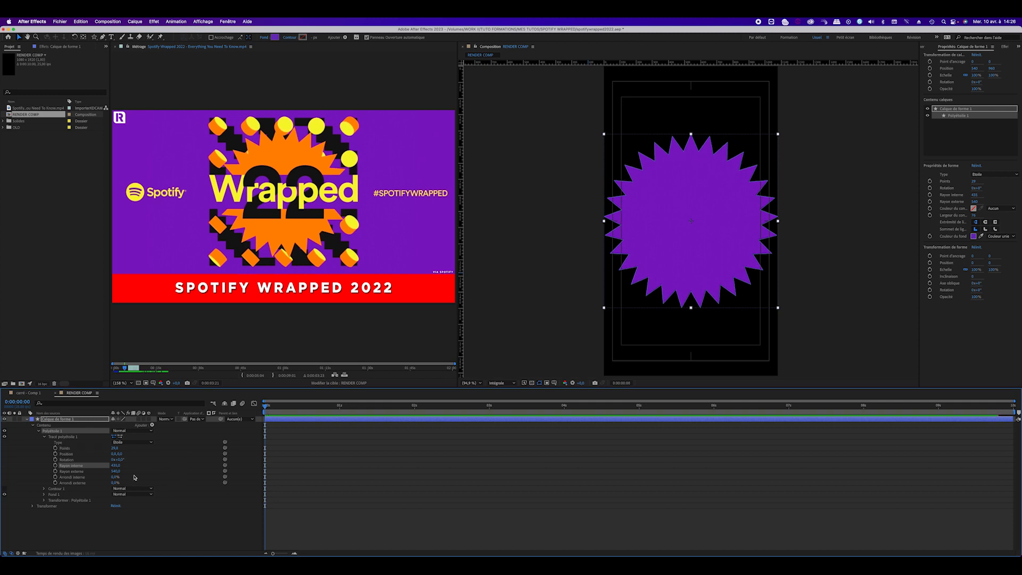
left_click(45, 438)
left_click(38, 431)
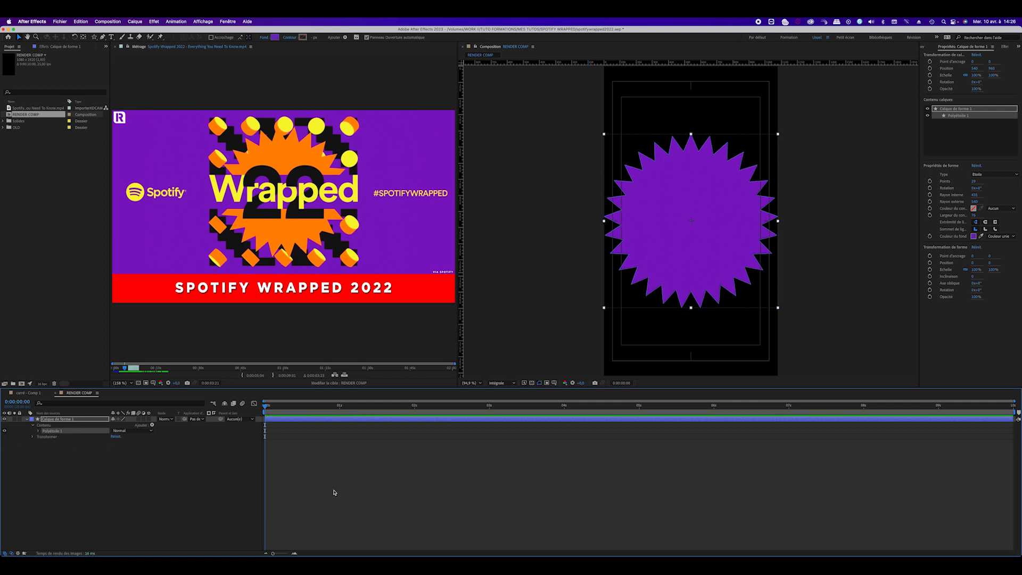
left_click(334, 491)
left_click(27, 419)
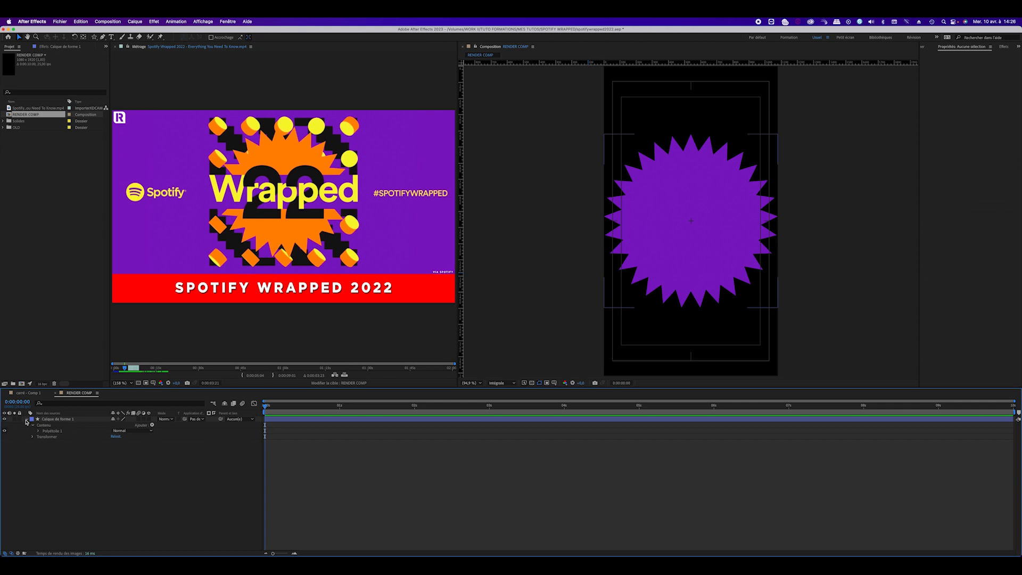
left_click_drag(270, 408, 245, 423)
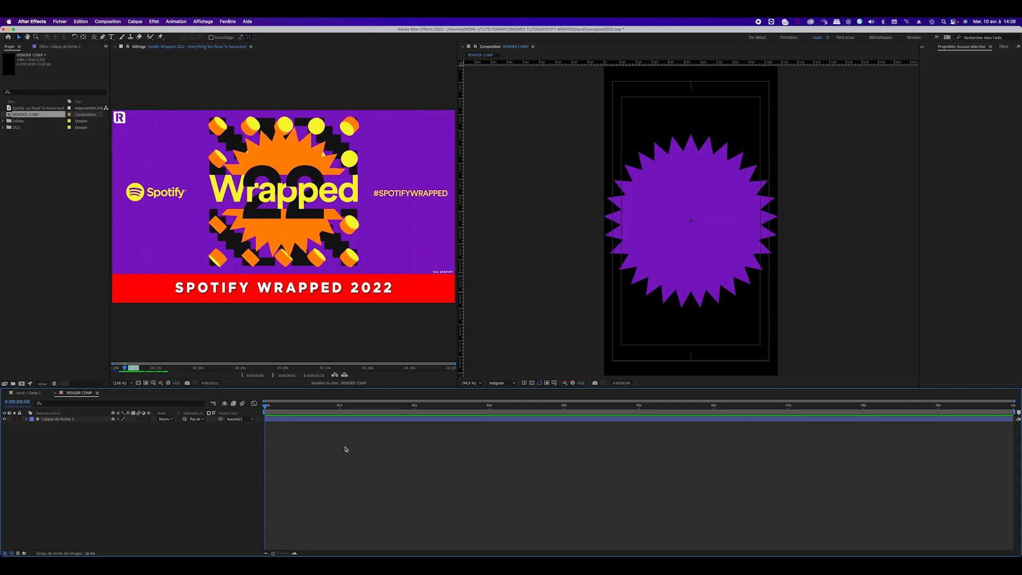
left_click(42, 200)
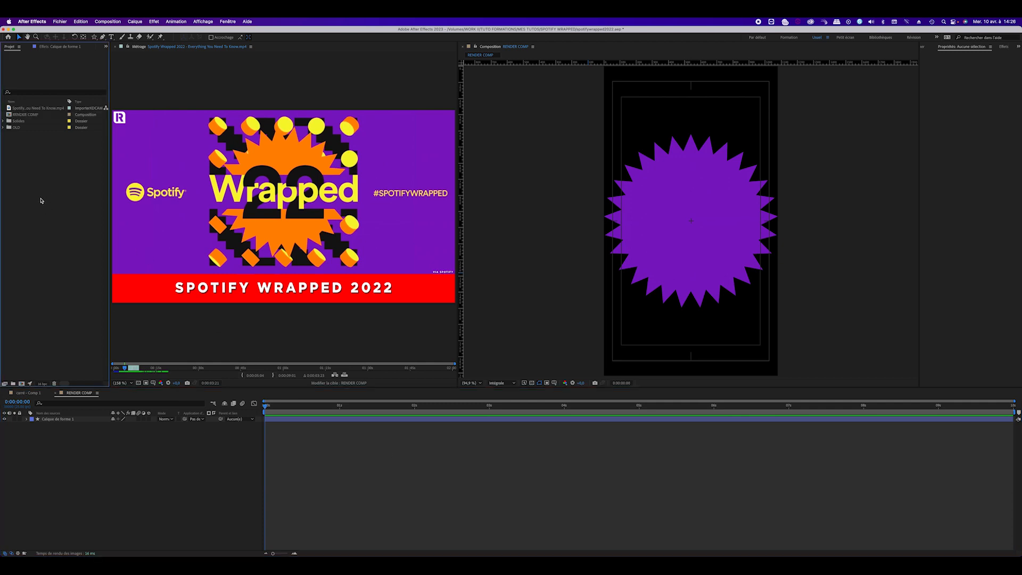
key("super+i")
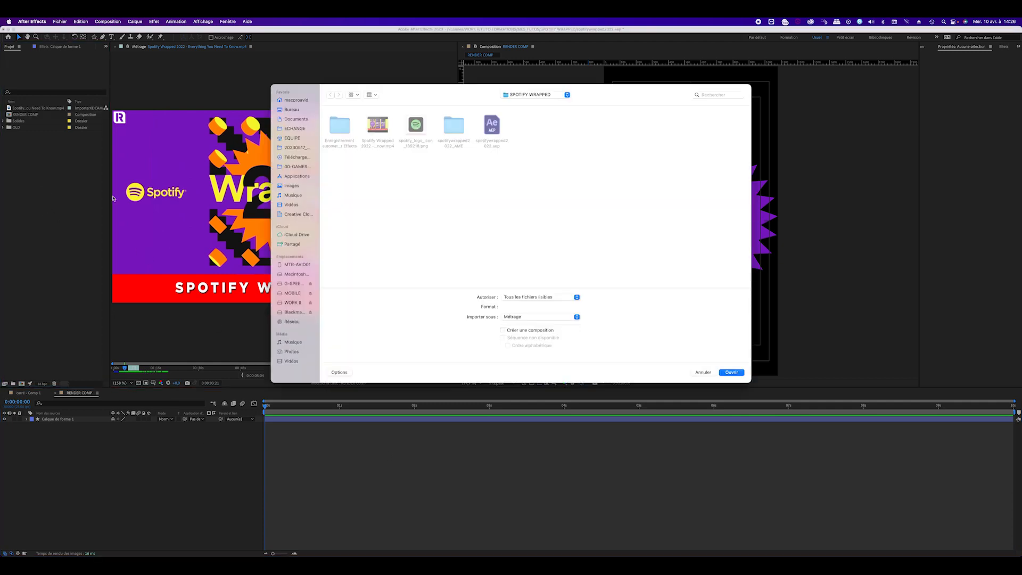
left_click(703, 372)
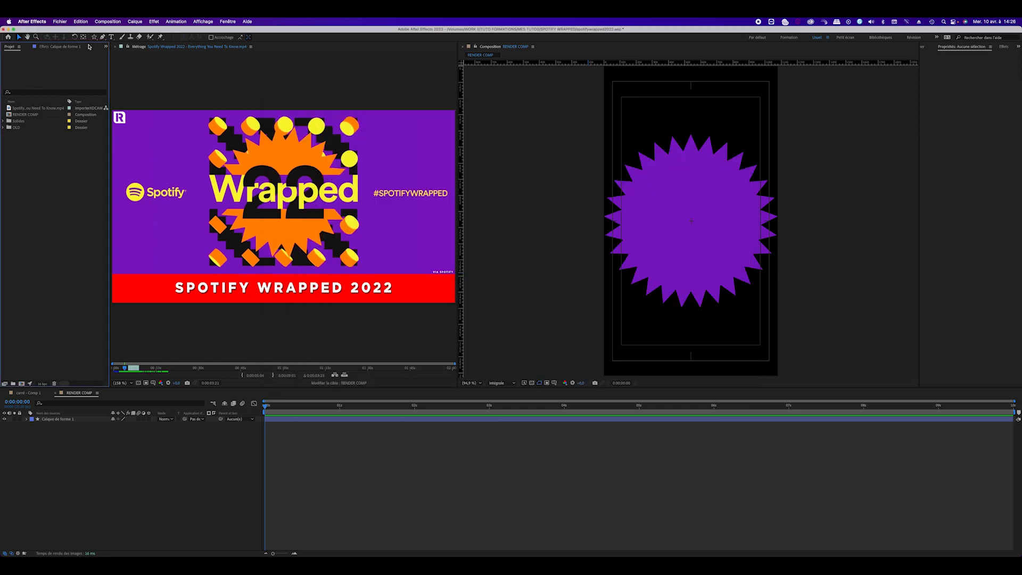
Create a new square composition named KALEDIA with a height of 1080 px.
left_click(107, 22)
left_click(114, 31)
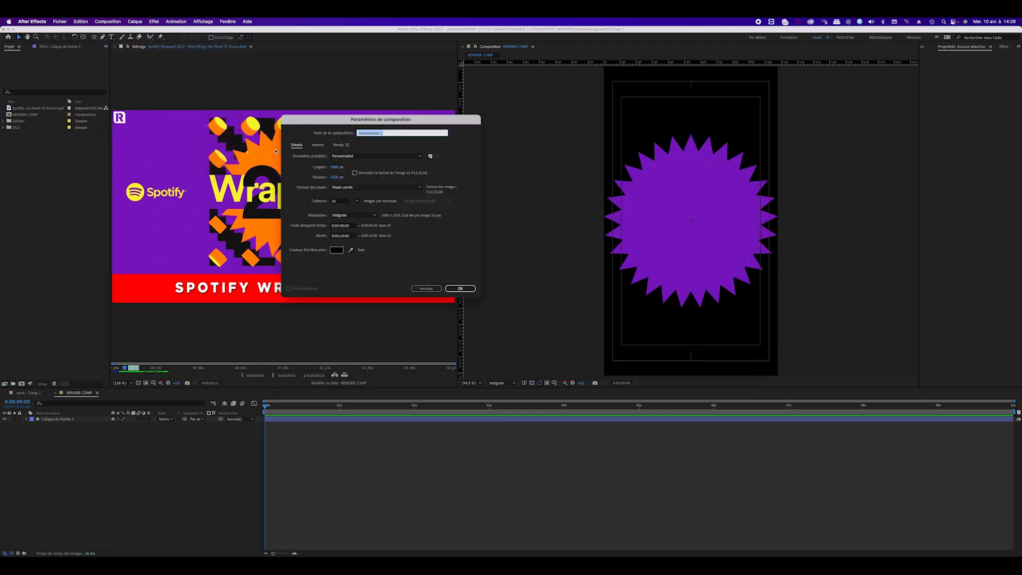
left_click(334, 178)
type("1080")
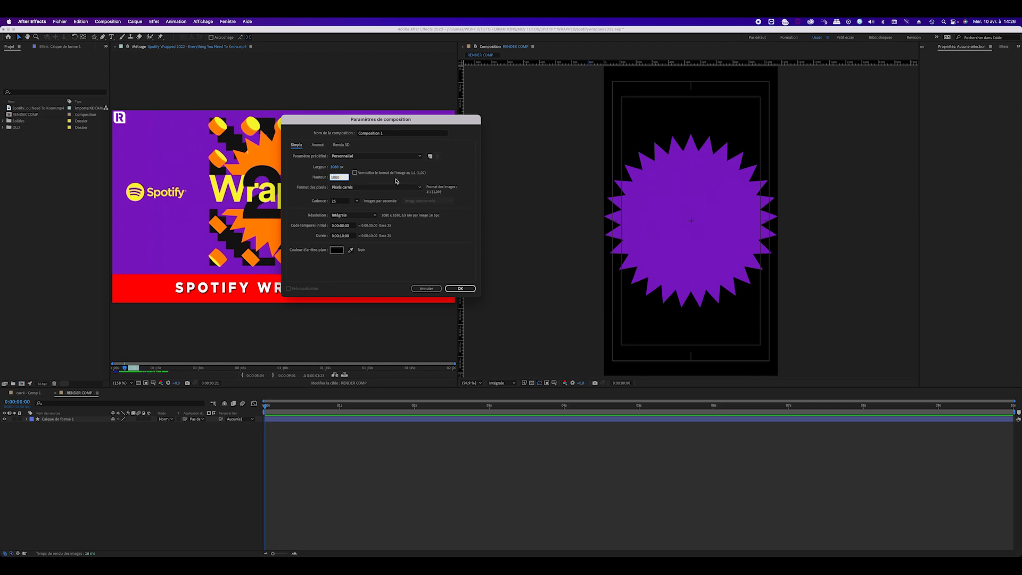
left_click(390, 134)
type("KALEDIA")
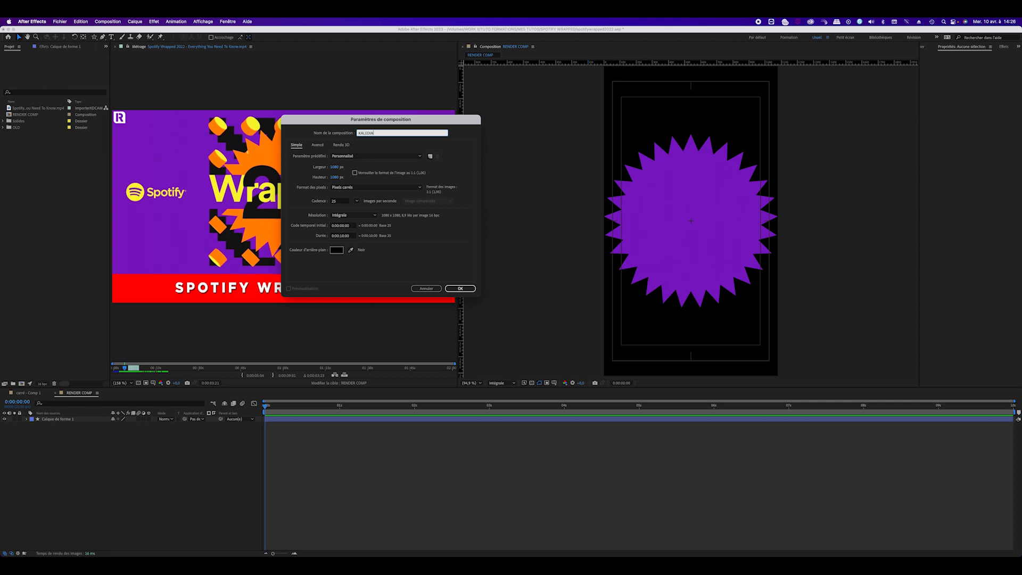
key("Return")
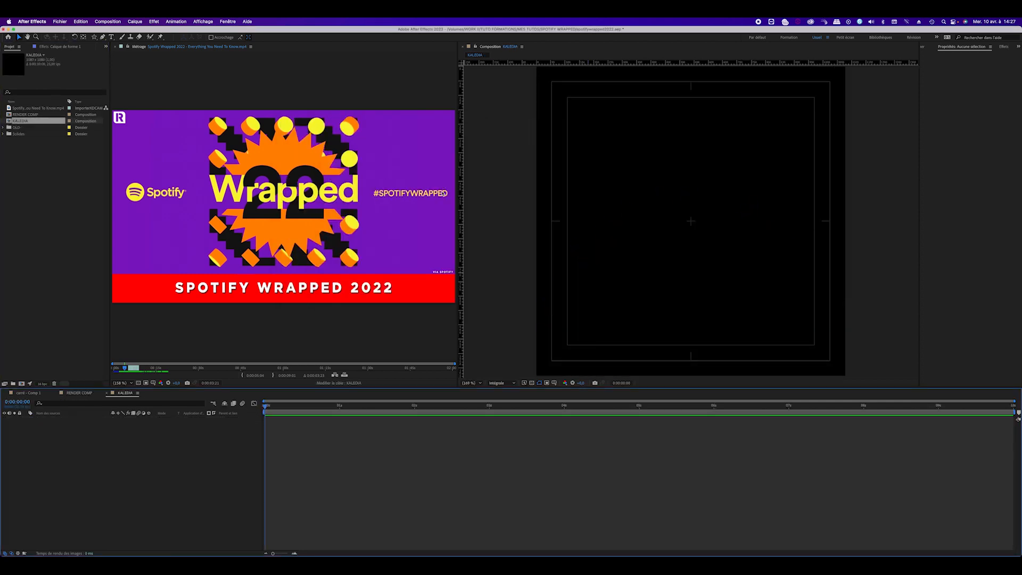
Place one vertical and one horizontal guide crossing at the centre of the KALEDIA composition.
left_click_drag(463, 269, 690, 260)
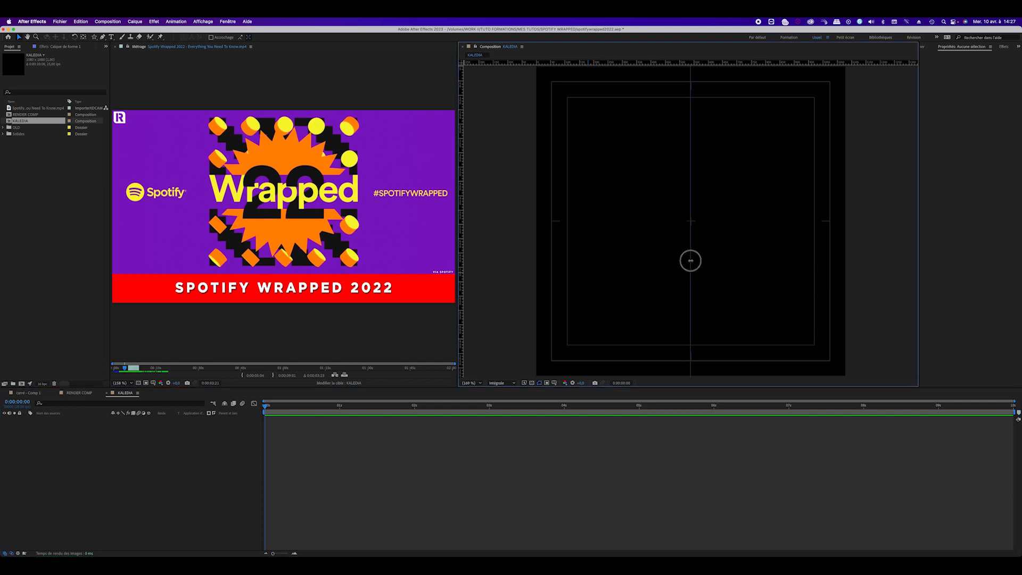
left_click_drag(673, 63, 673, 219)
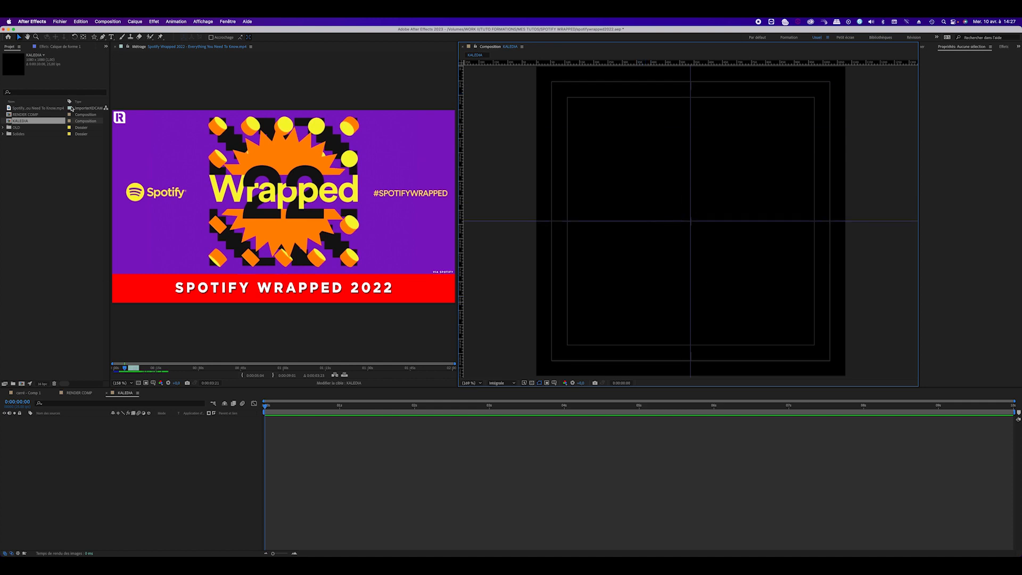
Draw a purple rectangle in KALEDIA that fills the upper-left quadrant up to the crossing guides.
left_click_drag(94, 37, 125, 37)
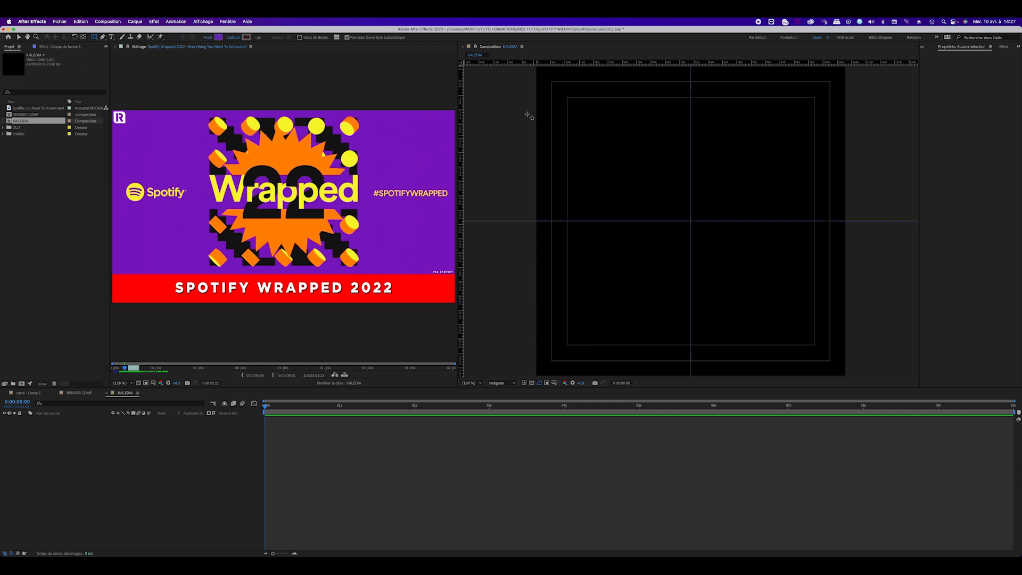
left_click(556, 87)
left_click_drag(556, 88, 690, 221)
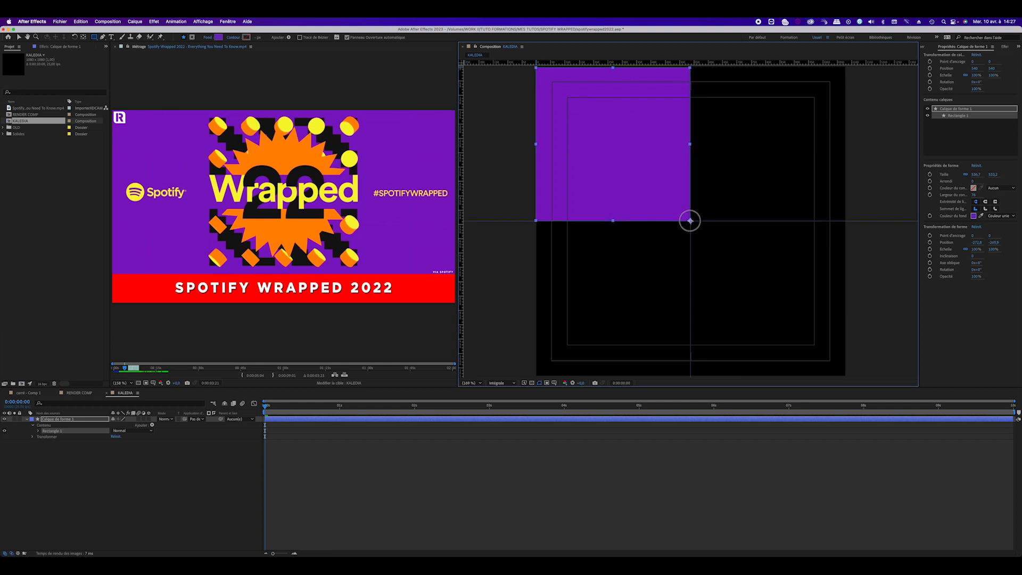
left_click(19, 37)
left_click(456, 449)
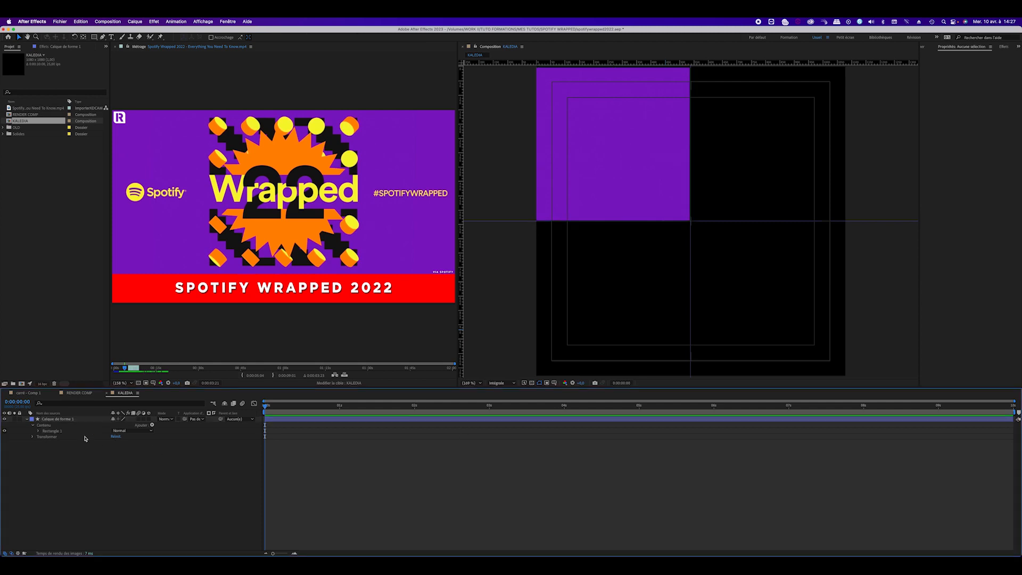
Duplicate the purple square into the lower-right quadrant and nudge the original slightly down and right to meet the centre.
left_click(75, 420)
key("super+d")
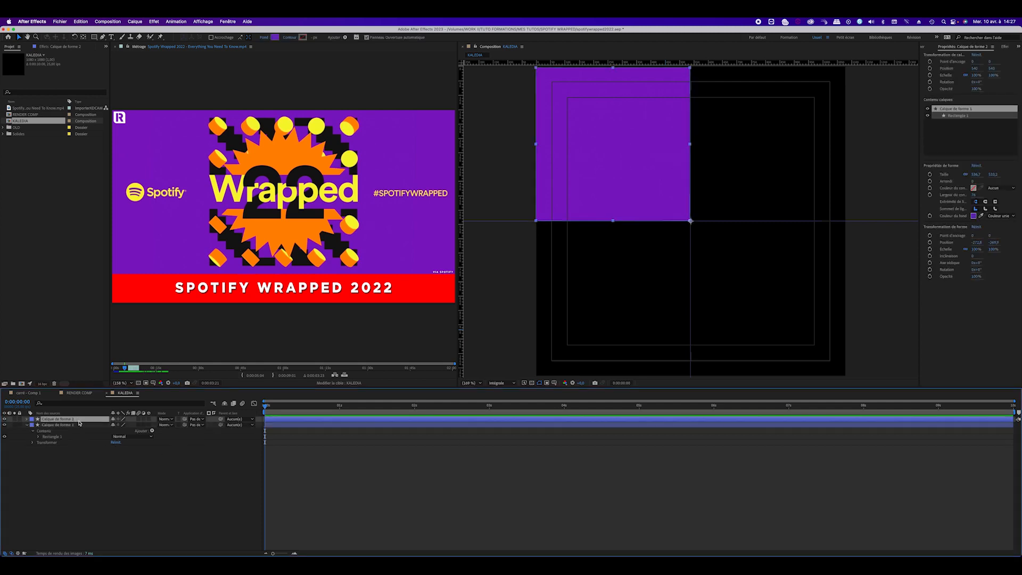
left_click_drag(594, 159, 751, 313)
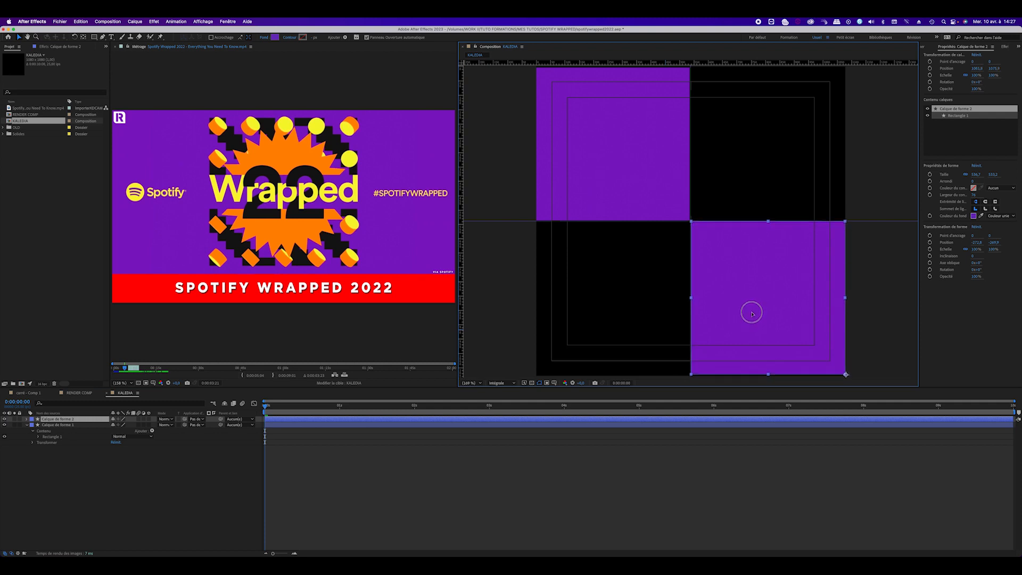
left_click(654, 167)
key("Down")
key("Down")
key("Right")
key("Right")
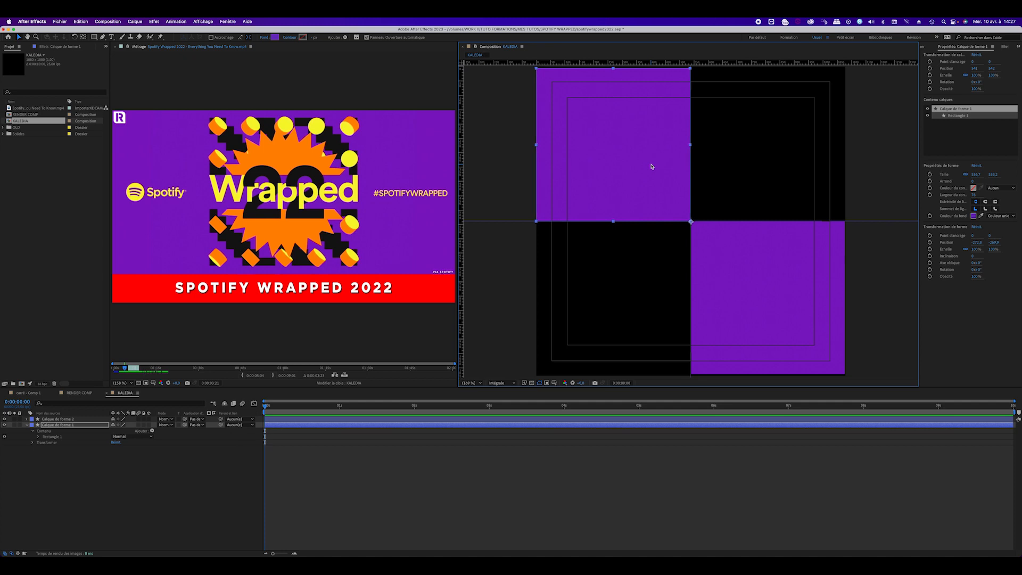
Fill the upper-left square with the green sampled from the kaleidoscope frame of the reference footage.
left_click(353, 519)
left_click_drag(123, 369, 131, 370)
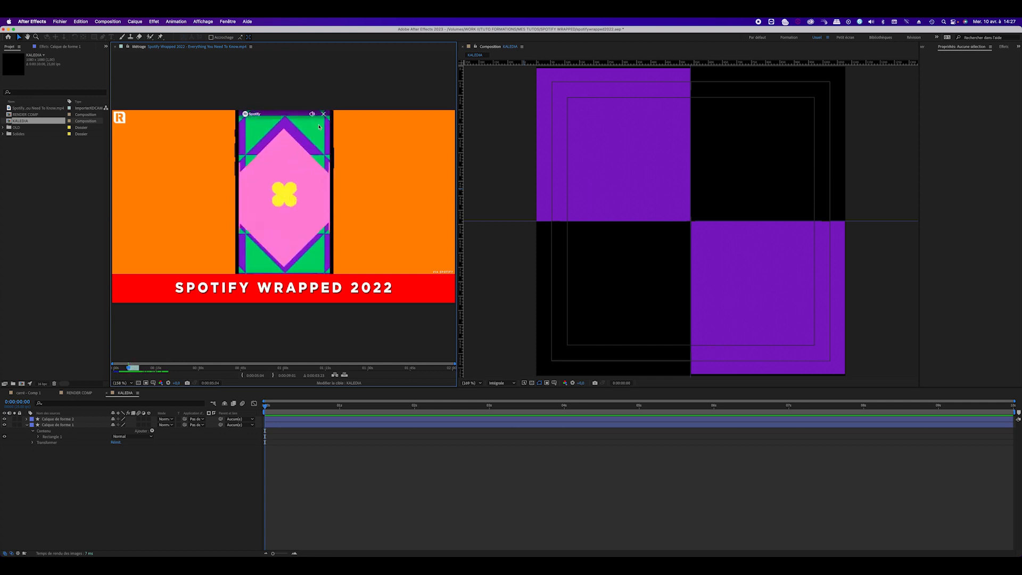
left_click(83, 425)
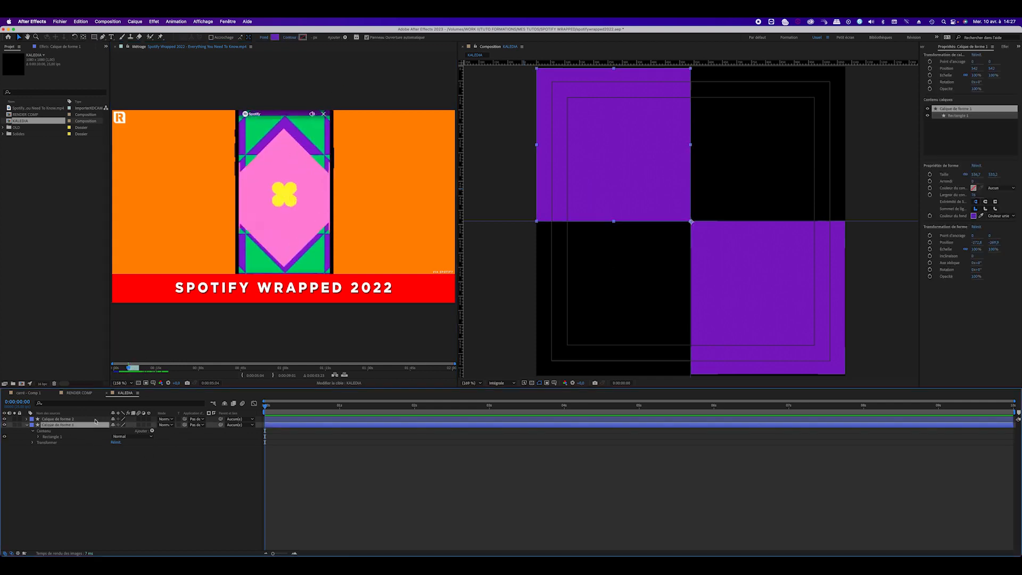
left_click(276, 38)
left_click(143, 105)
left_click(256, 126)
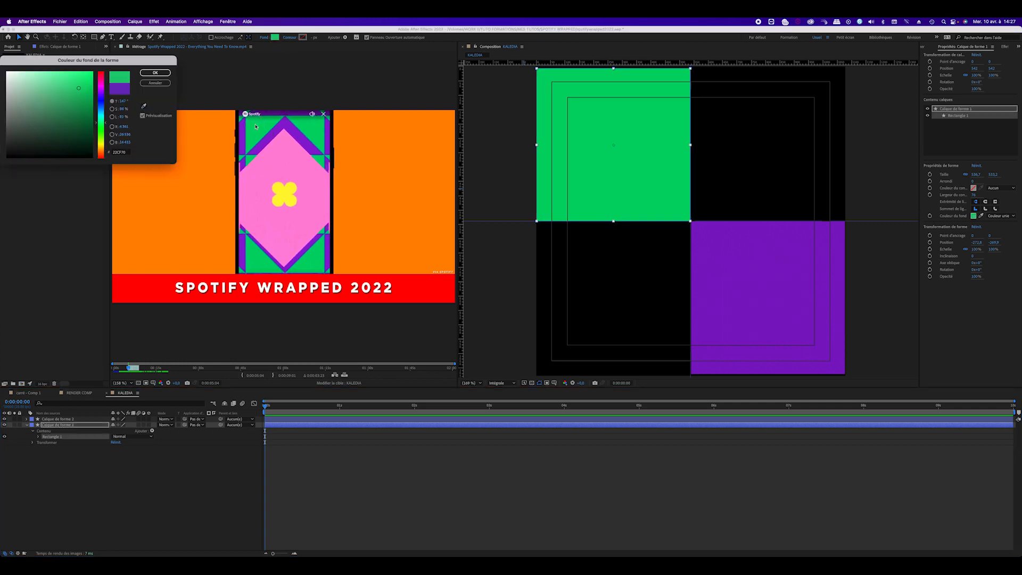
left_click(155, 72)
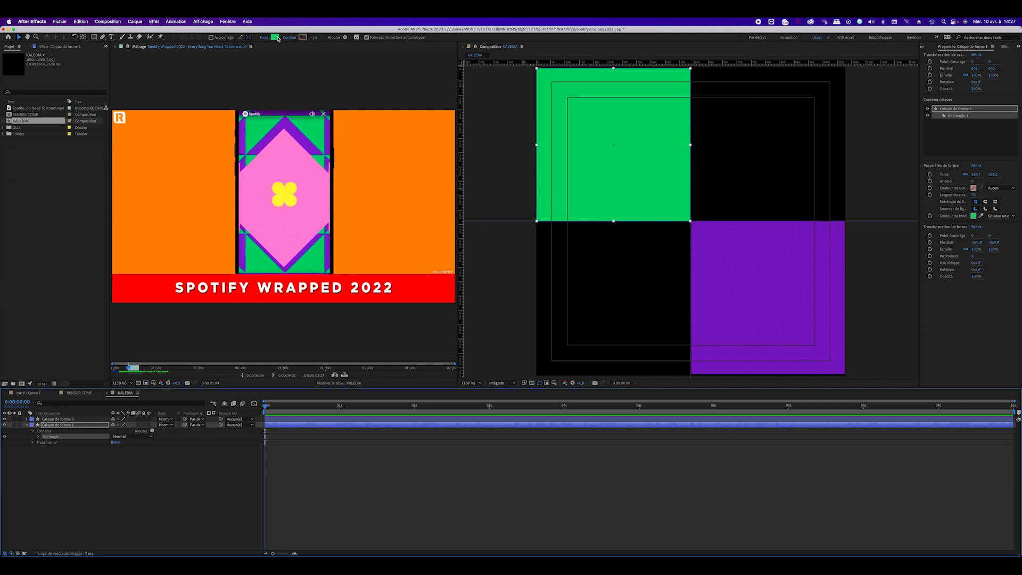
Fill the lower-right square with the same green, sampled from the upper-left square.
left_click(56, 420)
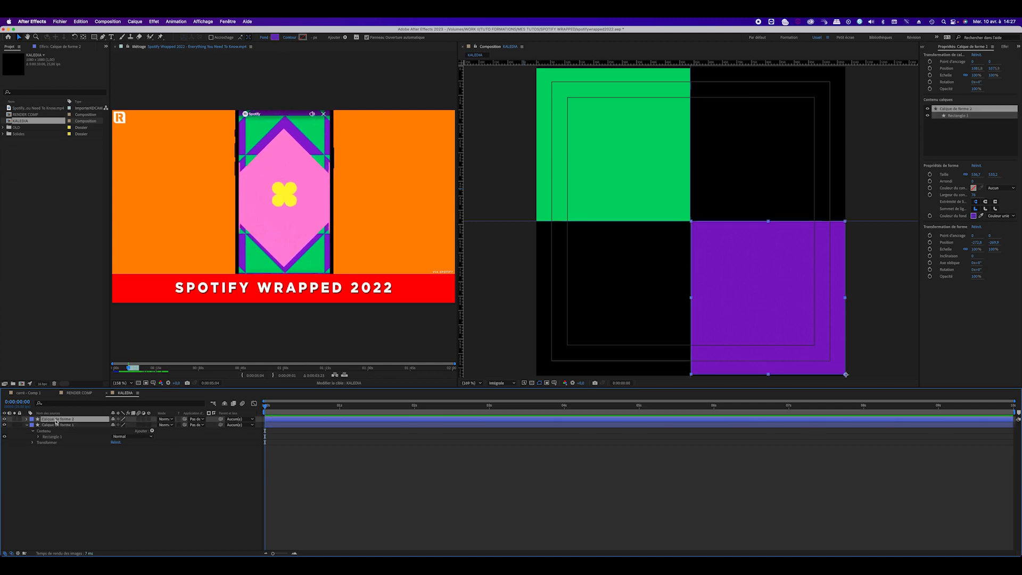
left_click(275, 37)
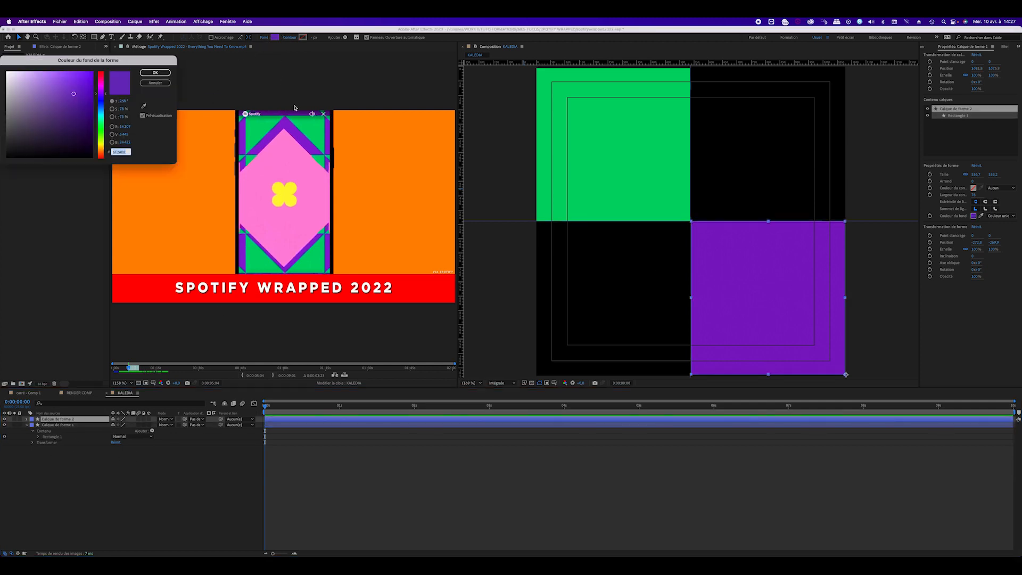
left_click(144, 106)
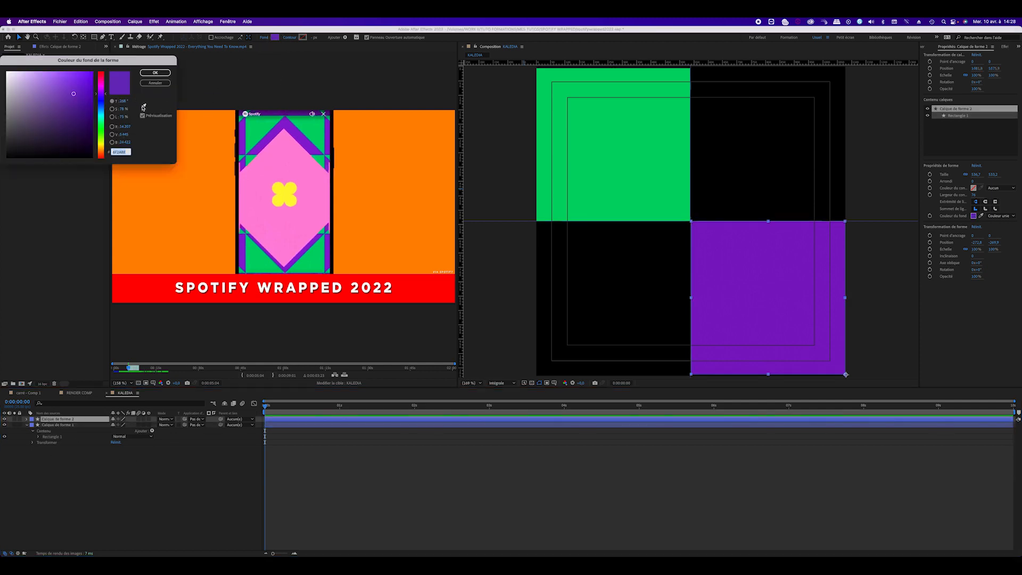
left_click(649, 187)
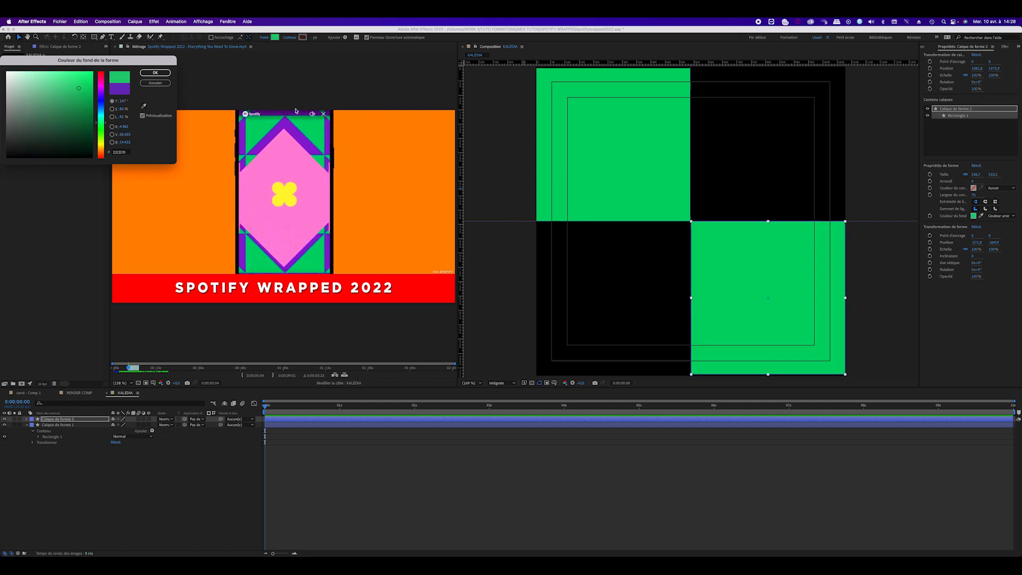
left_click(155, 73)
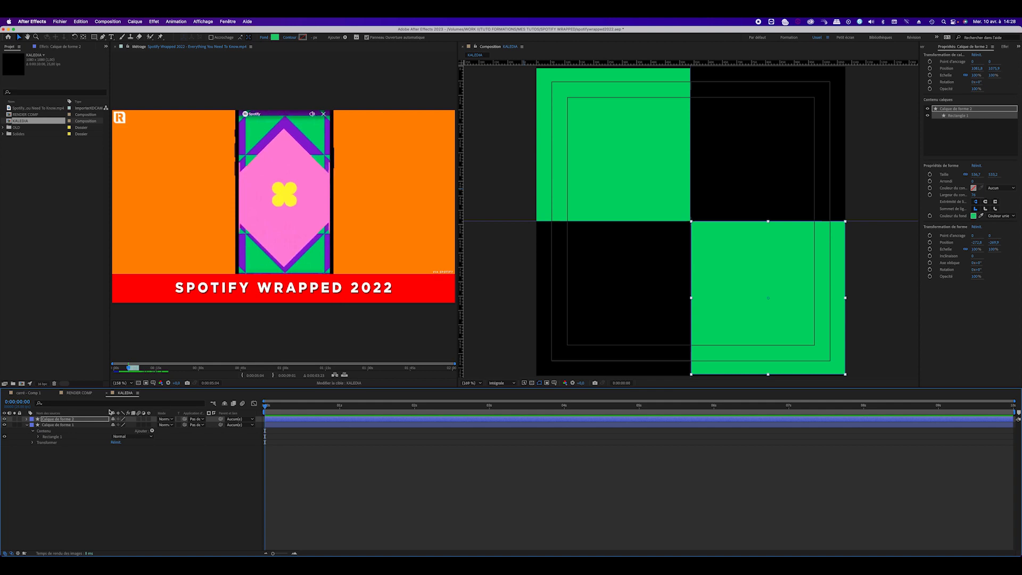
Place the KALEDIA composition above the starburst in RENDER COMP and apply the CC Kaleida effect to it.
left_click(78, 393)
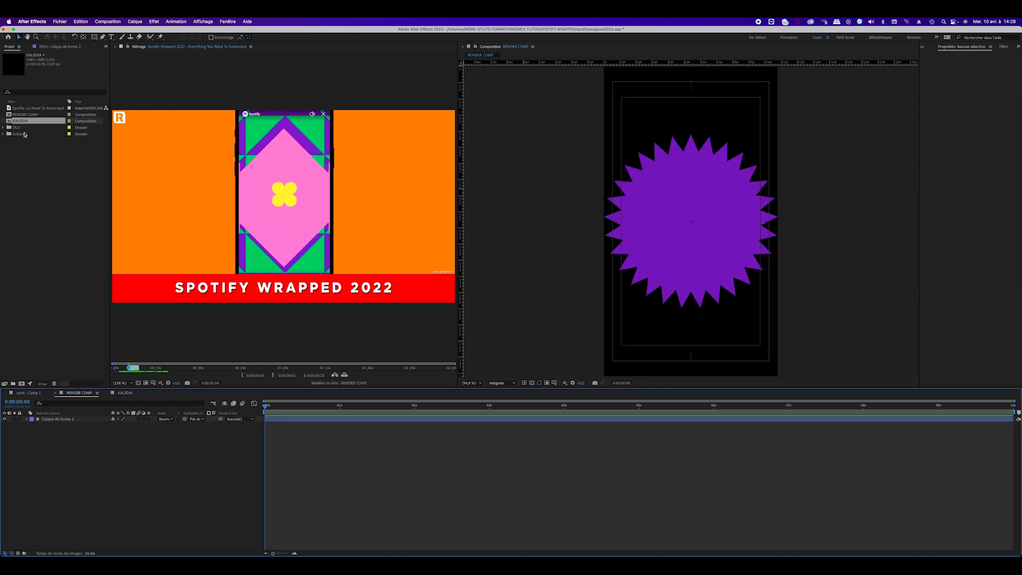
left_click_drag(19, 121, 60, 422)
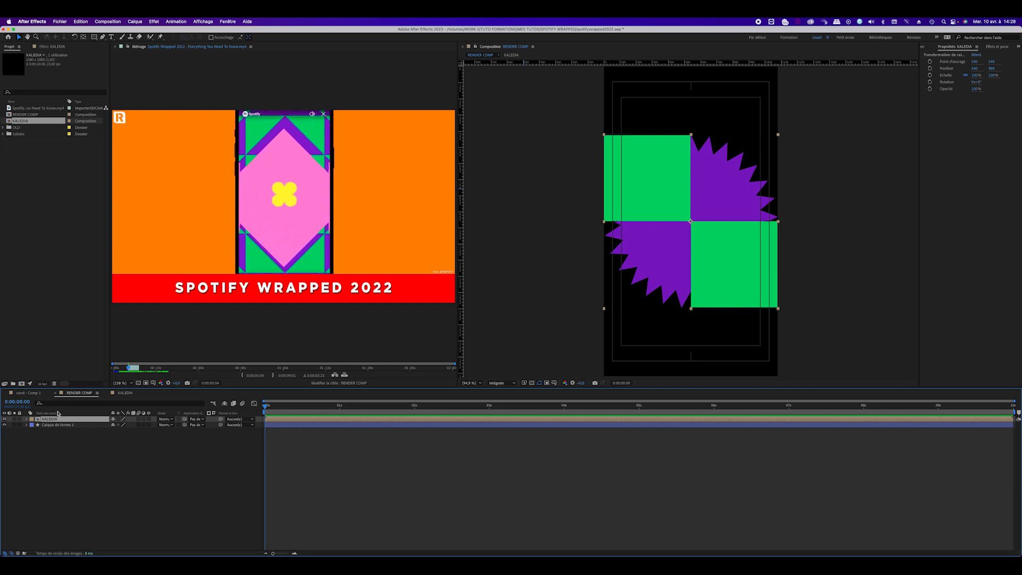
left_click_drag(920, 123, 741, 137)
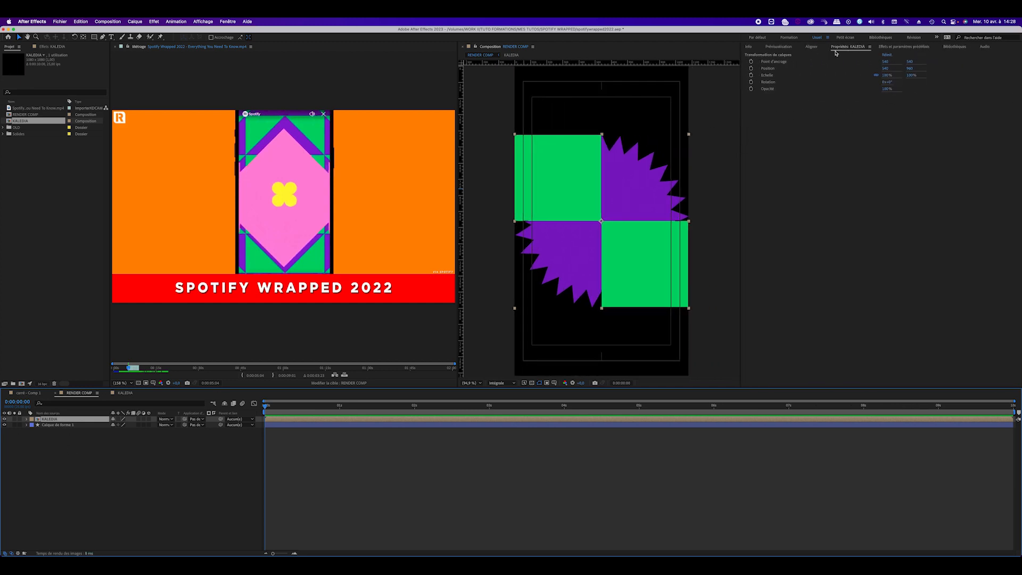
left_click(906, 47)
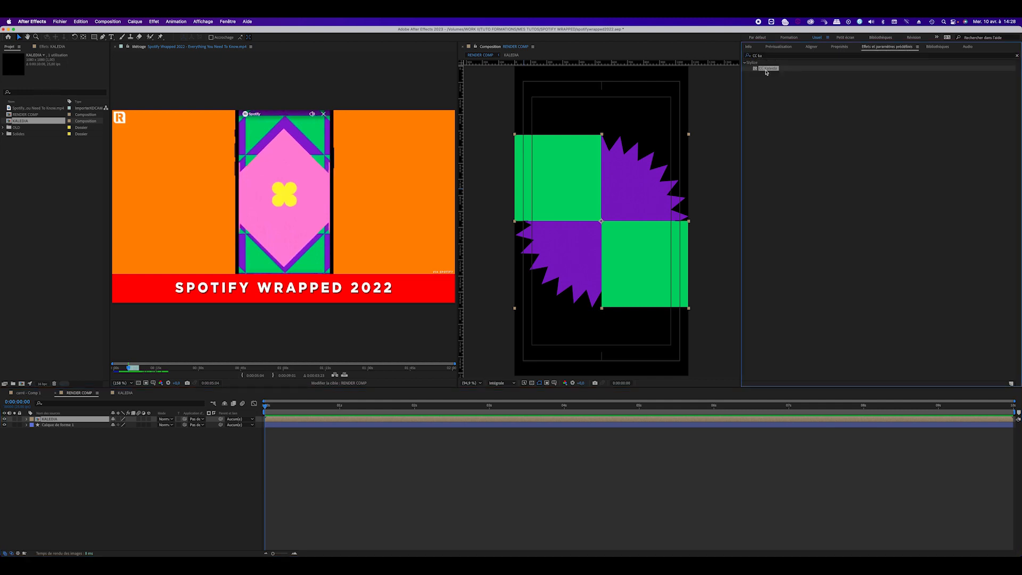
left_click_drag(771, 71, 549, 195)
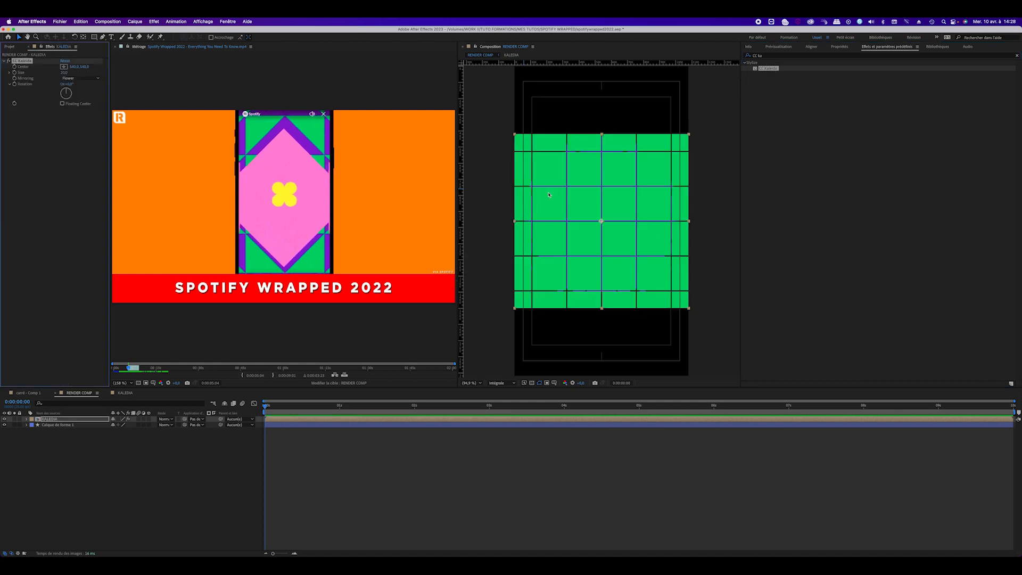
Set the CC Kaleida mirroring to Wheel and its rotation to 45°.
left_click_drag(108, 150, 189, 136)
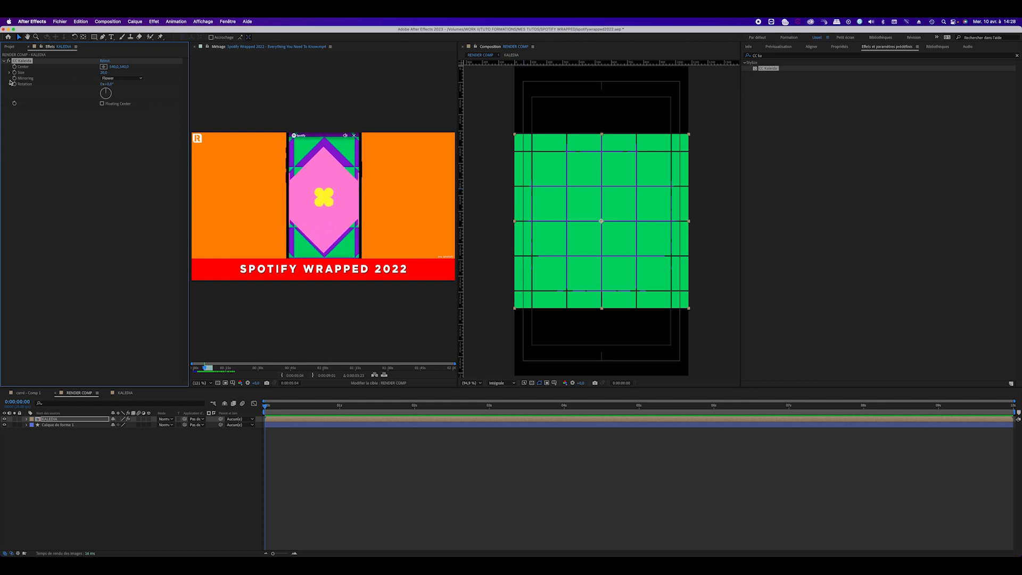
left_click(119, 79)
left_click(118, 93)
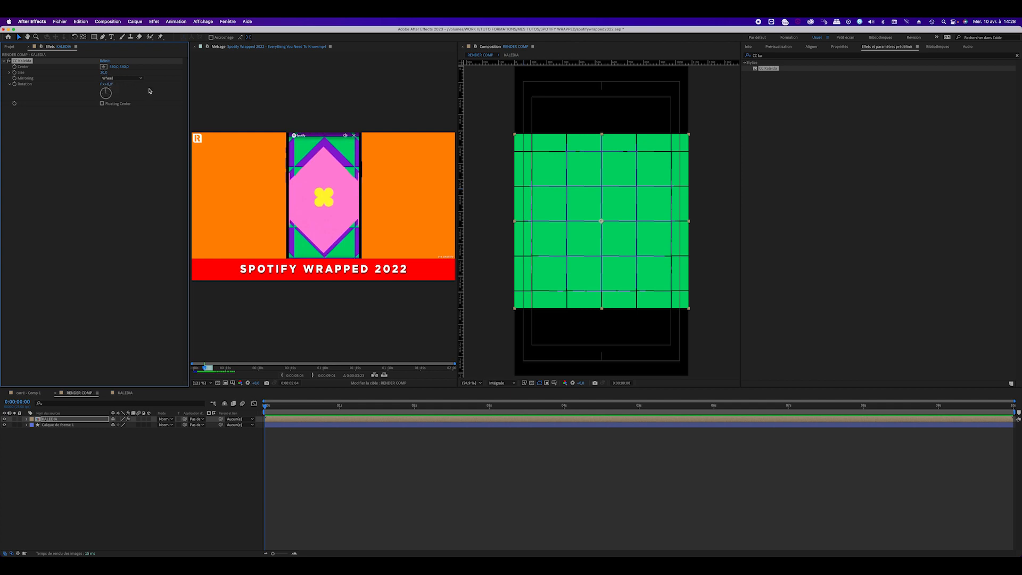
left_click(110, 84)
type("45")
key("Return")
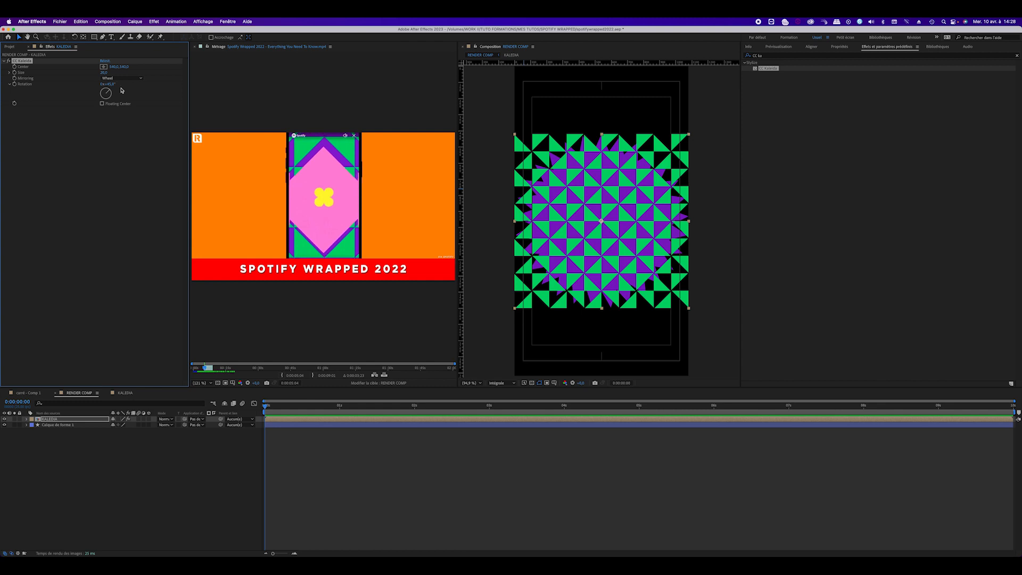
Increase the CC Kaleida size to about 33 for larger triangle tiles.
left_click(10, 72)
left_click(50, 85)
left_click_drag(50, 84, 71, 86)
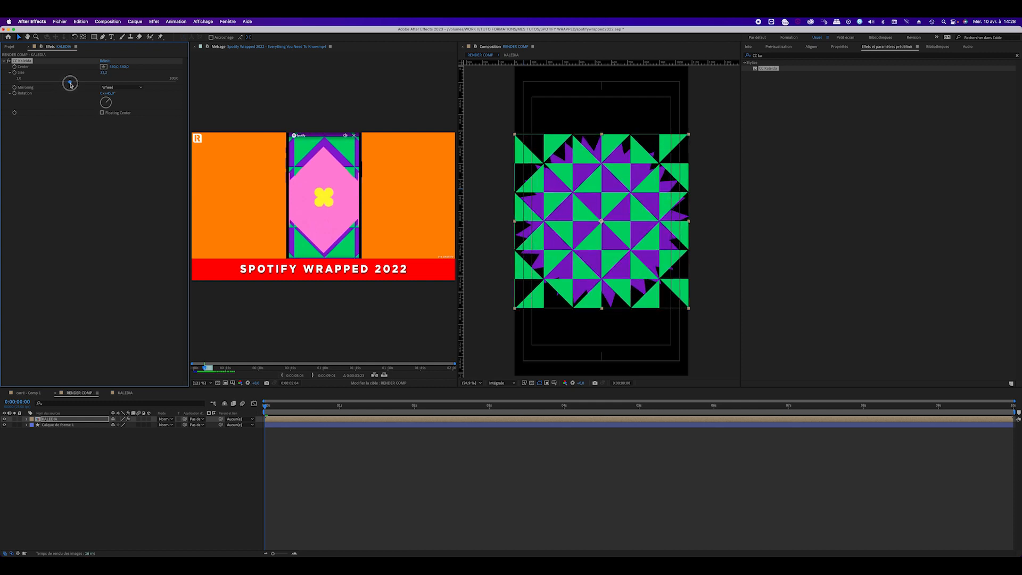
left_click(337, 509)
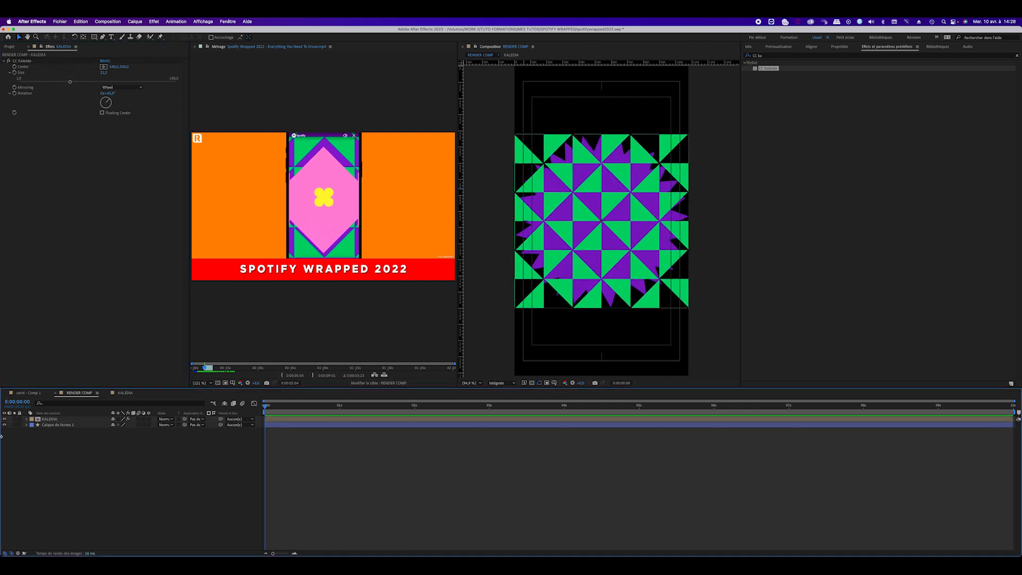
Scale the KALEDIA layer down to about 59% so the pattern sits inside the starburst.
left_click(68, 420)
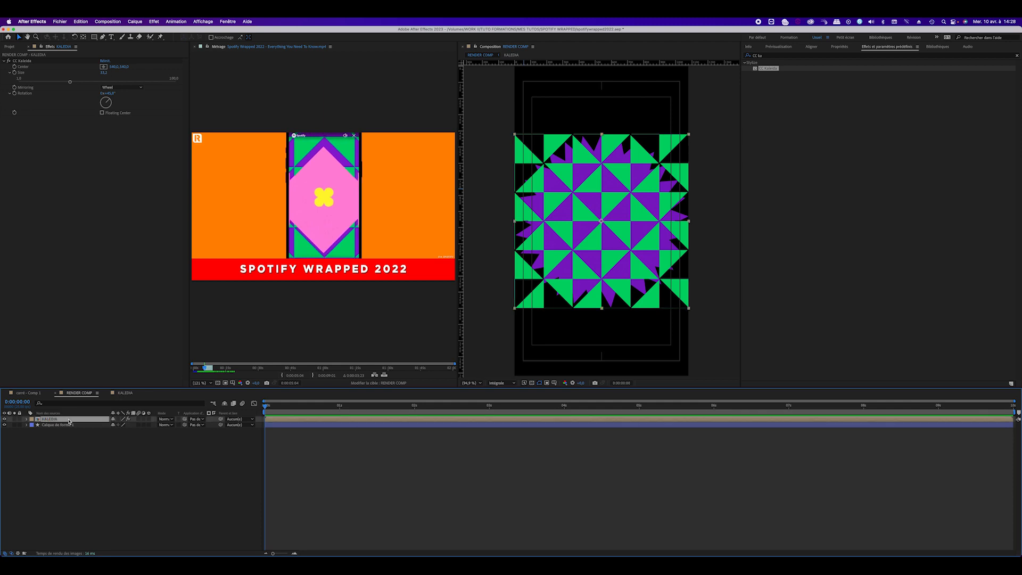
key("s")
left_click_drag(130, 425, 113, 426)
left_click(453, 487)
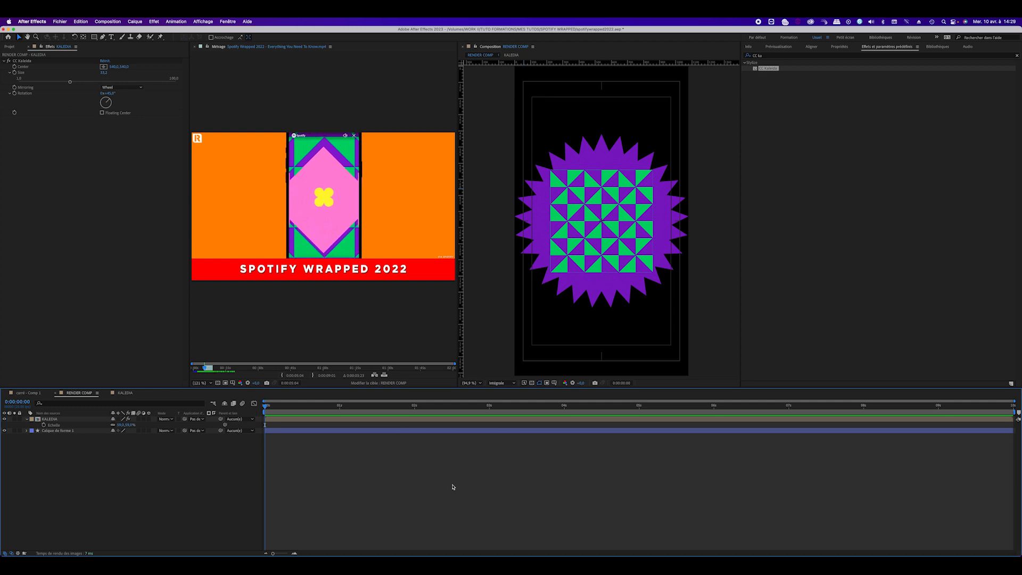
Set the fill for a new shape to the yellow sampled from the flower in the reference footage.
left_click(202, 368)
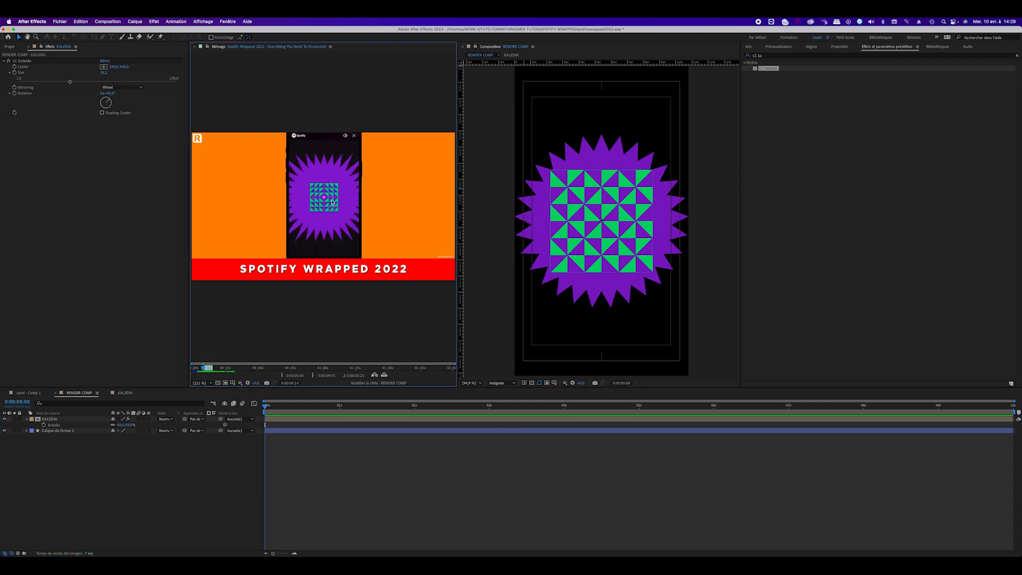
left_click(205, 369)
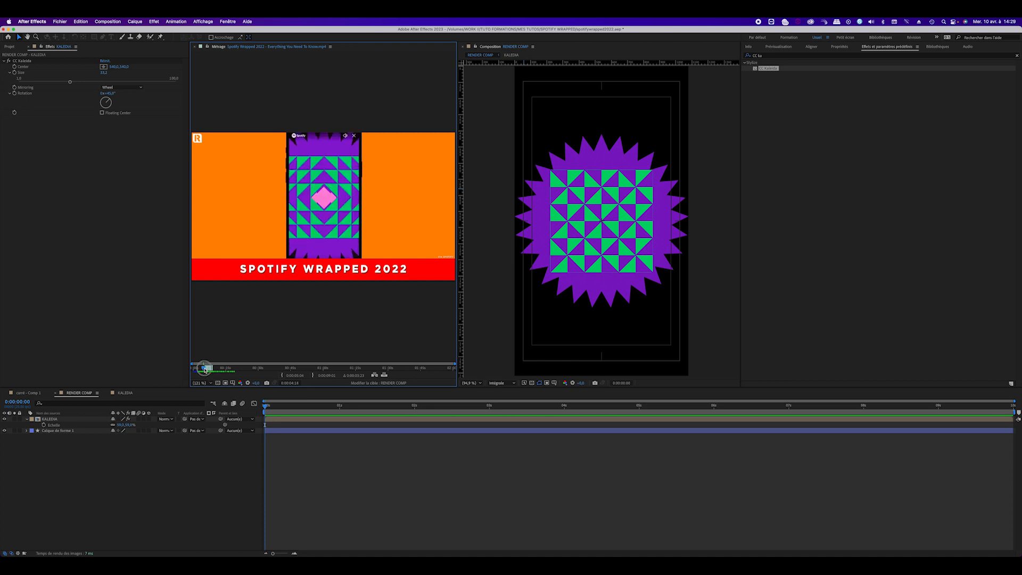
left_click_drag(204, 368, 208, 368)
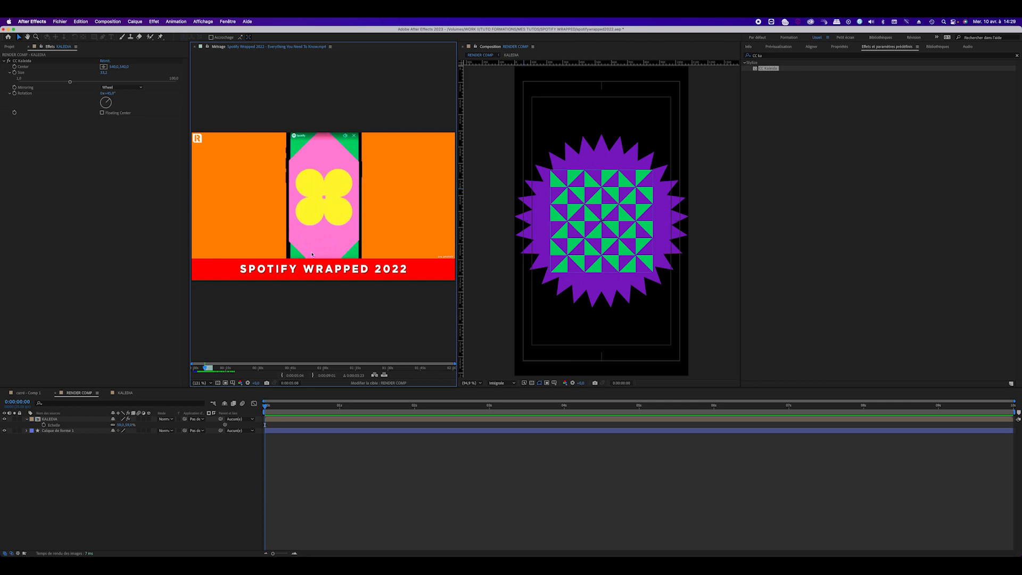
left_click(101, 445)
key("q")
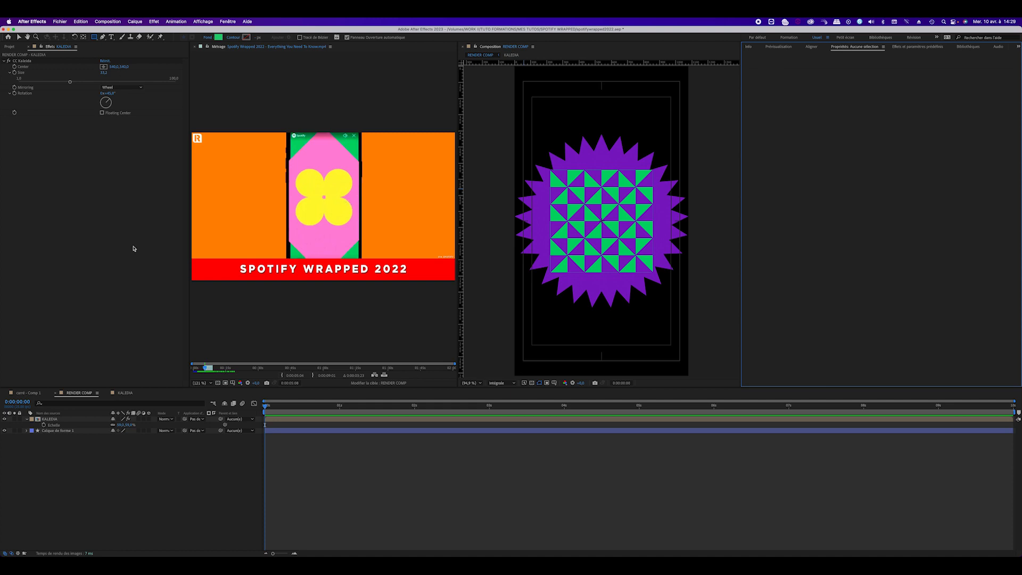
left_click(218, 37)
left_click(144, 106)
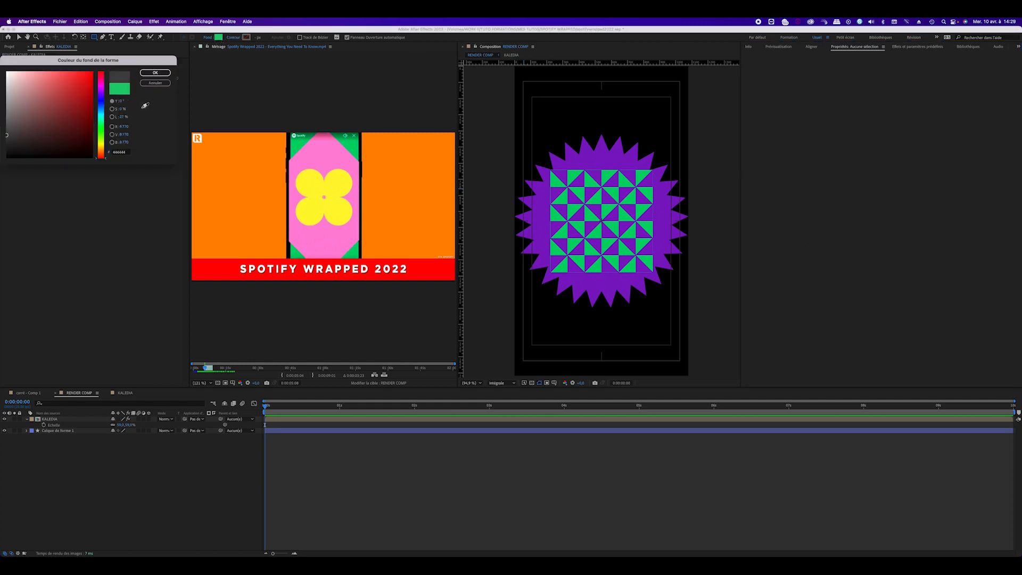
left_click(335, 192)
left_click(162, 72)
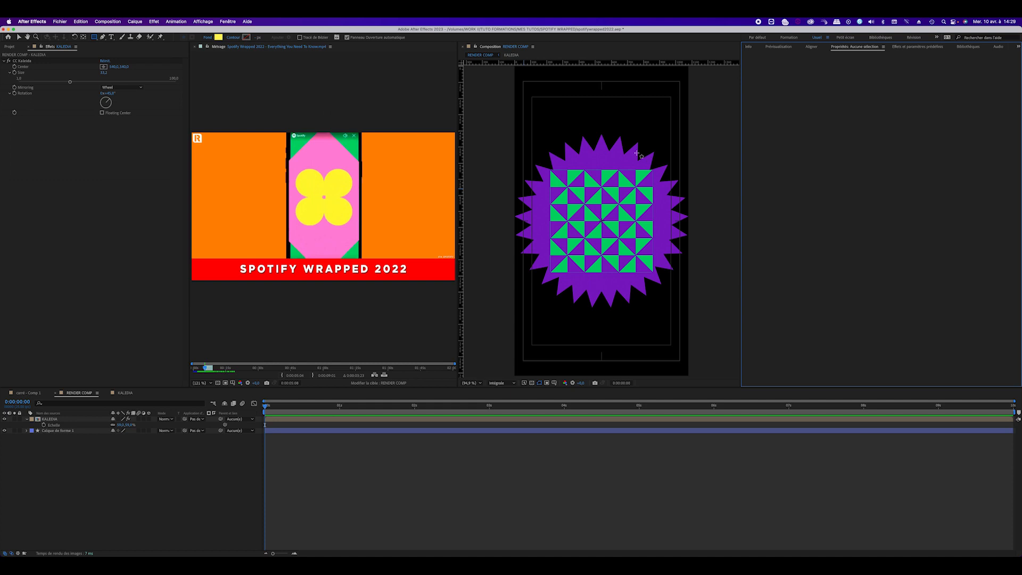
Draw a yellow square about 930 px wide over the starburst and centre its anchor point on the shape.
mouse_move(523, 128)
left_mouse_down()
mouse_move(567, 190)
mouse_move(612, 209)
mouse_move(657, 250)
mouse_move(627, 249)
mouse_move(657, 256)
mouse_move(655, 273)
mouse_move(660, 263)
mouse_move(664, 274)
mouse_move(614, 216)
mouse_move(672, 278)
left_mouse_up()
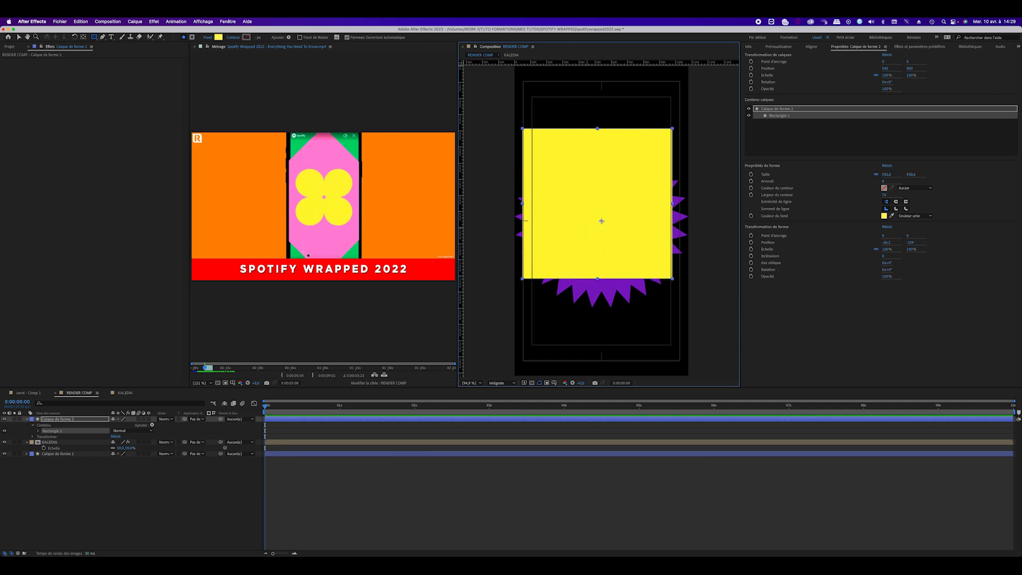
double_click(84, 38)
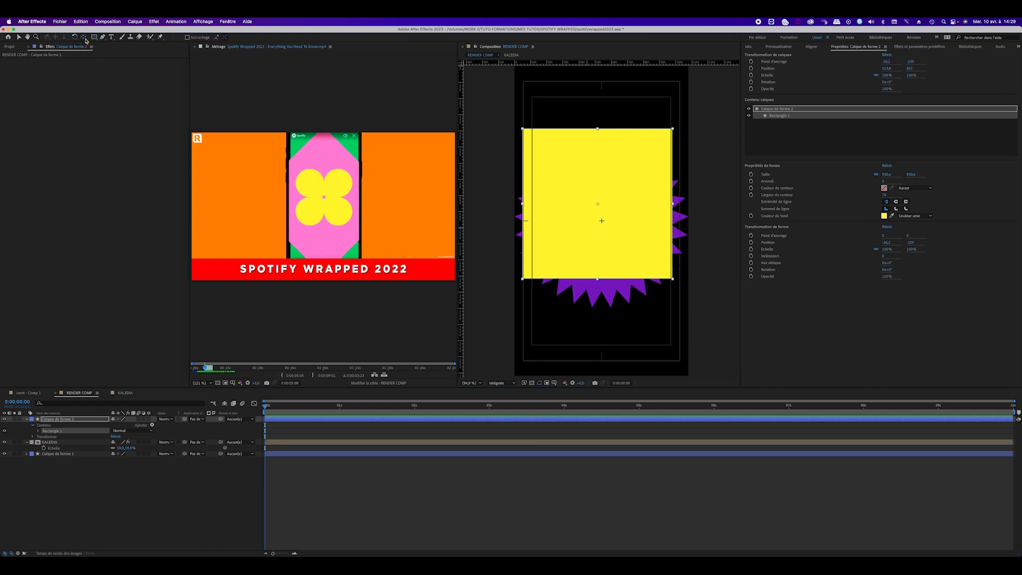
Add a Pucker & Bloat (Contraction et dilatation) operator to the contents of the yellow square's shape layer.
left_click(84, 421)
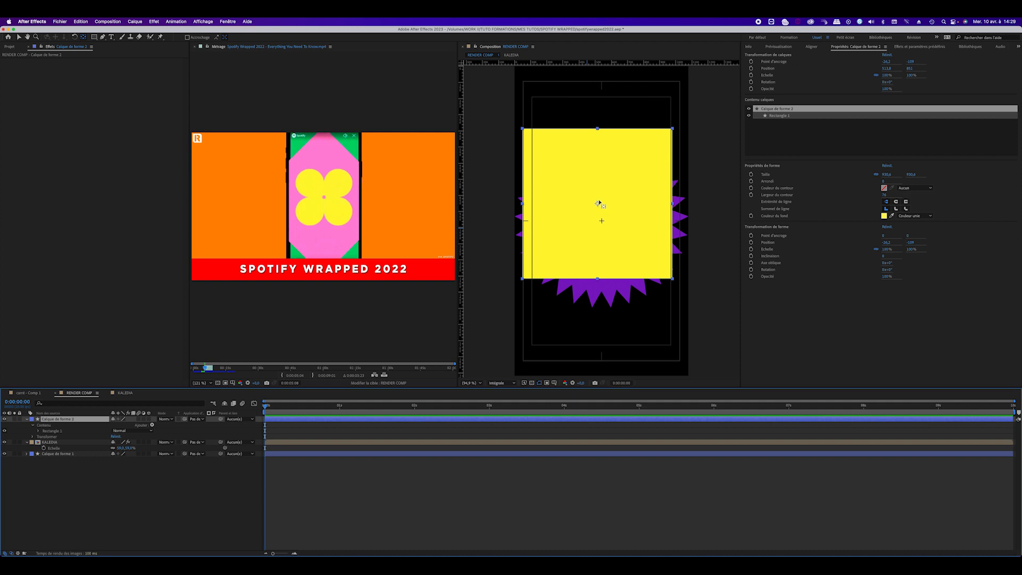
left_click(18, 37)
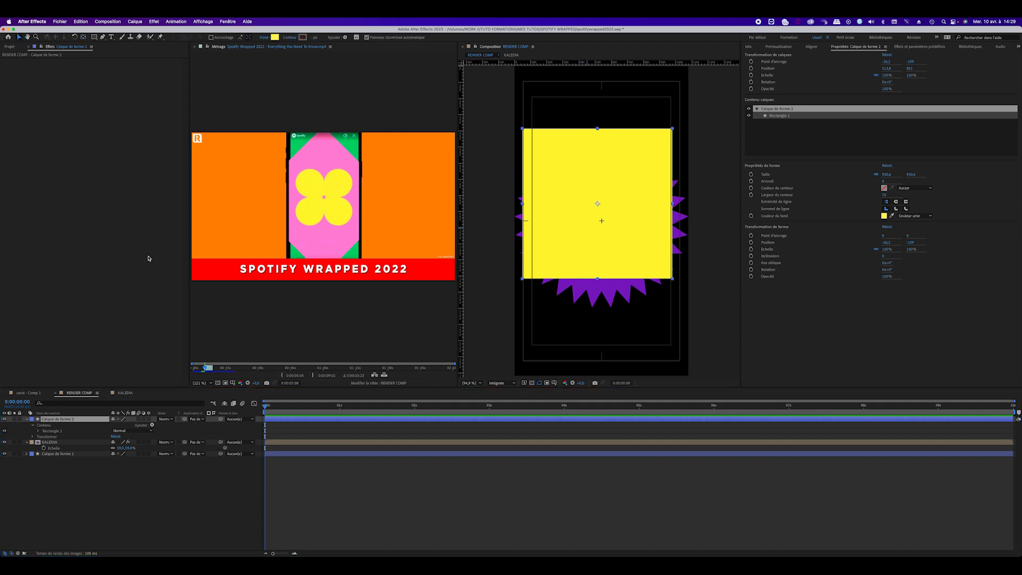
left_click(48, 432)
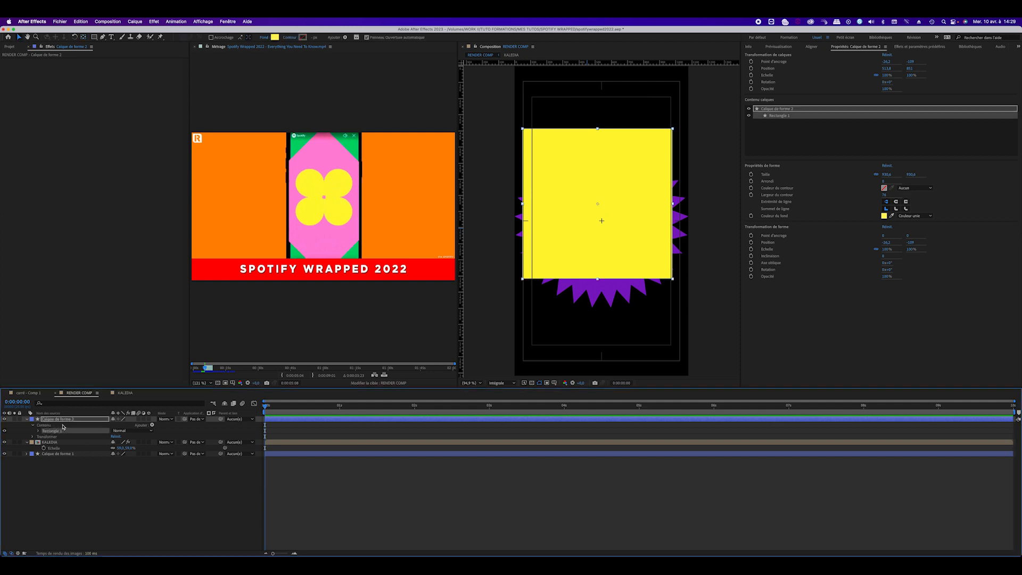
left_click(62, 425)
left_click(153, 427)
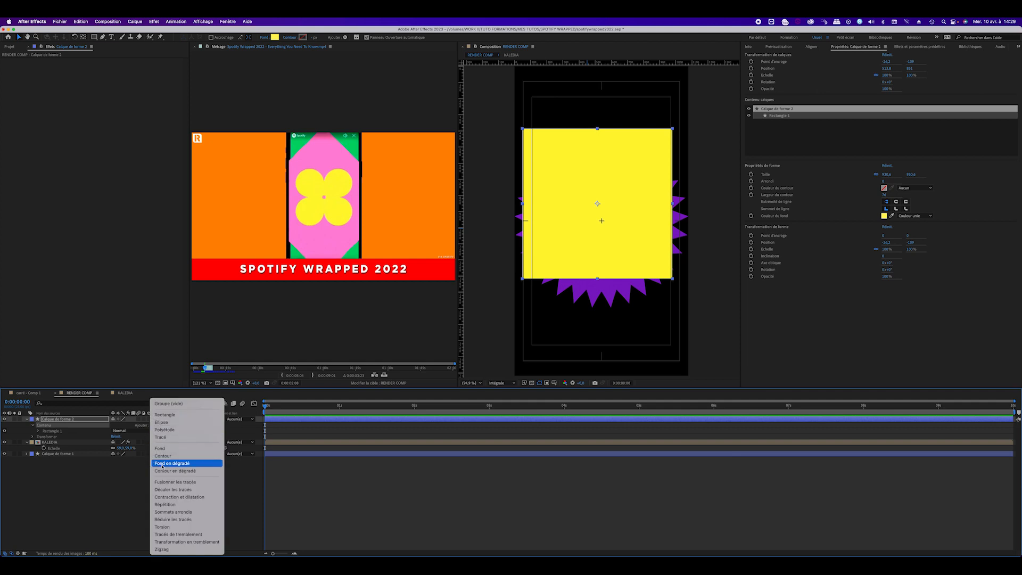
left_click(177, 499)
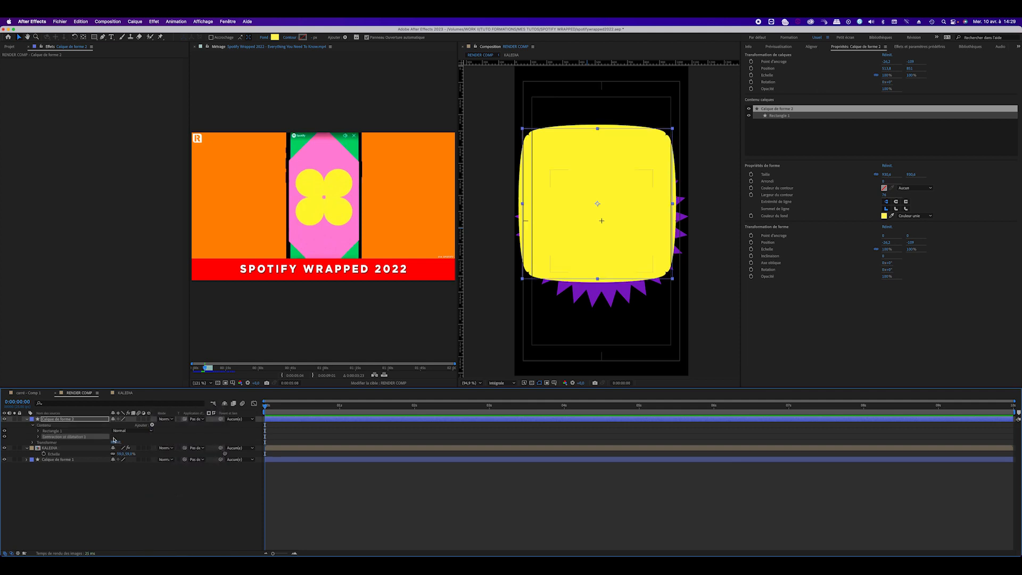
Increase the Pucker & Bloat amount until the yellow square becomes a four-petal flower, comparing it with the reference footage.
left_click(38, 437)
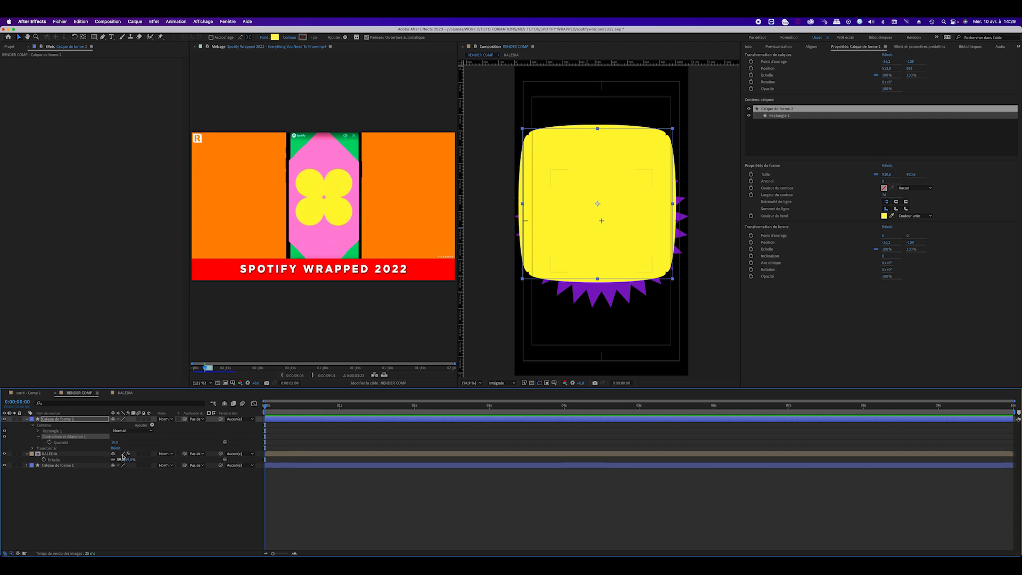
left_click_drag(113, 442, 135, 442)
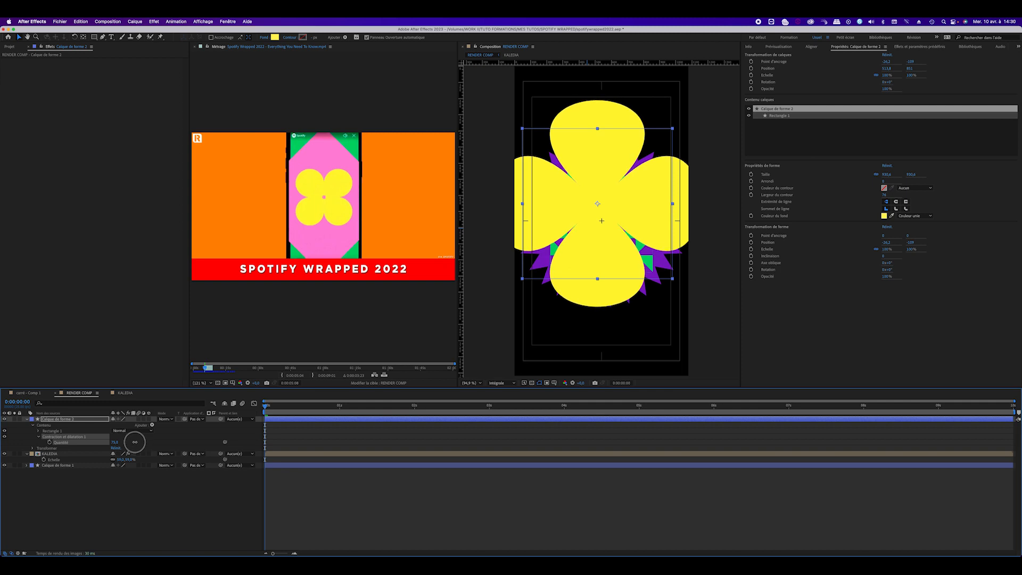
left_click(206, 369)
left_click_drag(206, 369, 207, 371)
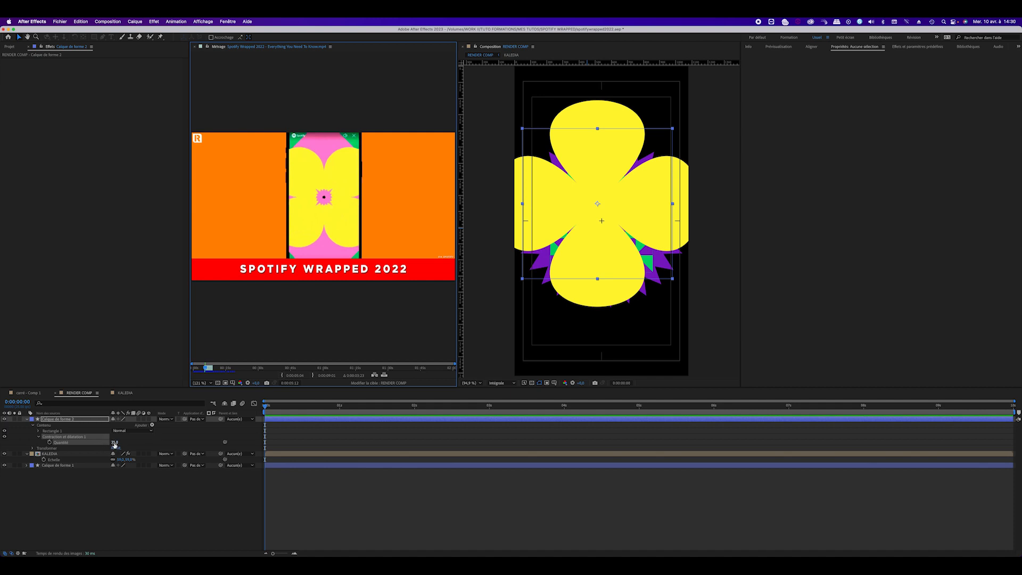
left_click_drag(114, 444, 111, 443)
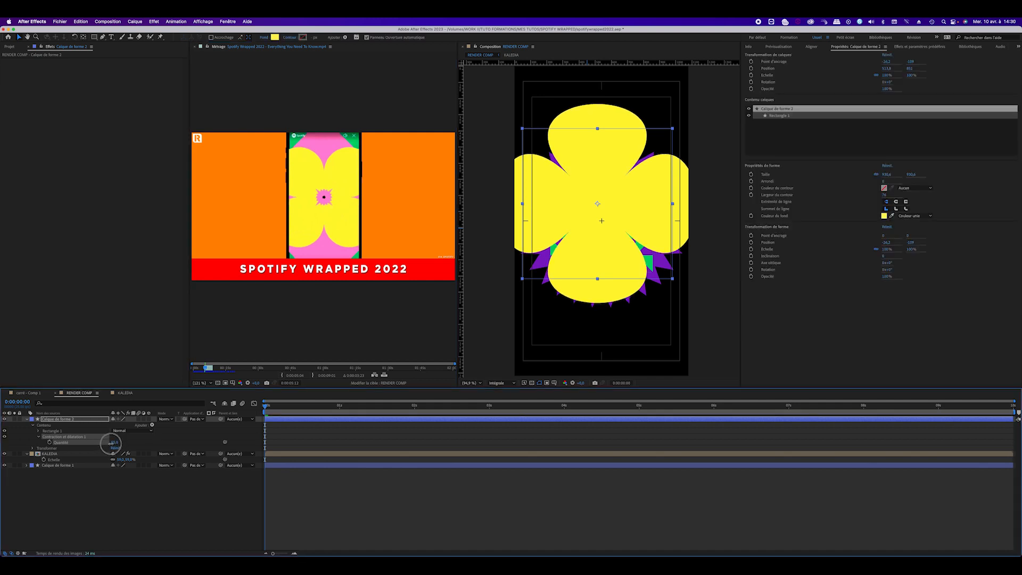
left_click(531, 500)
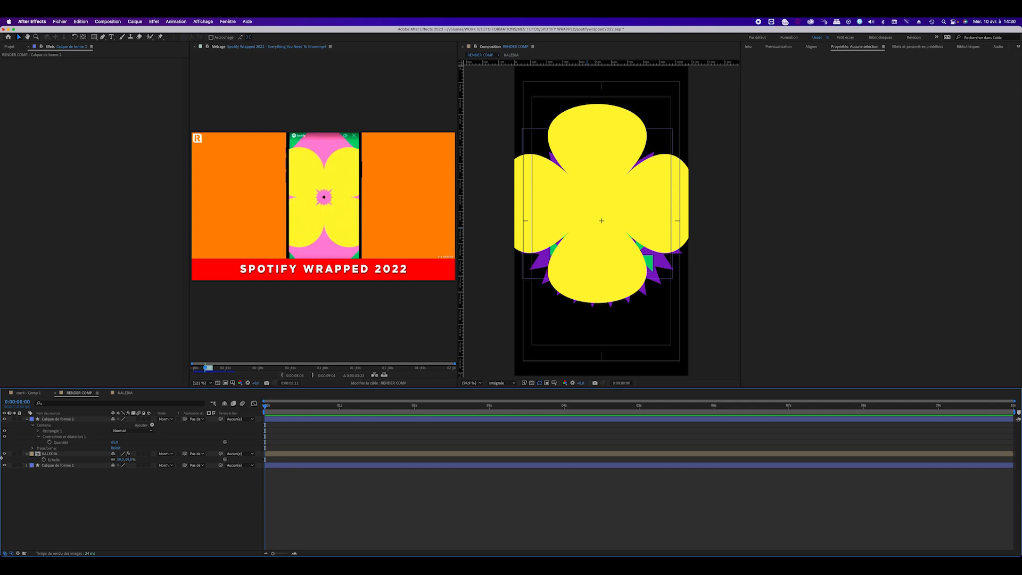
Scale the yellow flower layer down to about 57% so the starburst and green pattern show around it.
left_click(276, 419)
key("s")
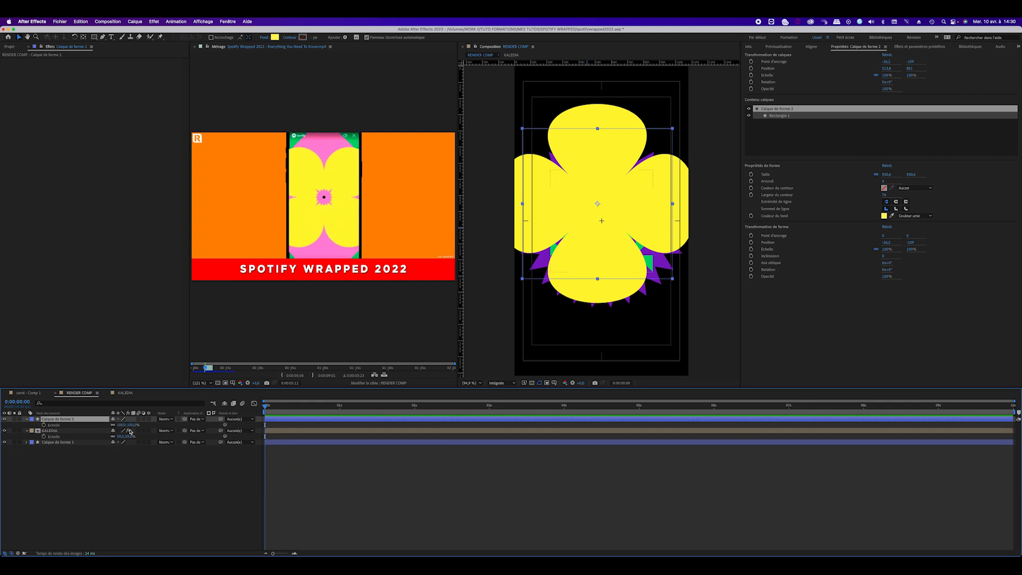
left_click_drag(130, 425, 121, 429)
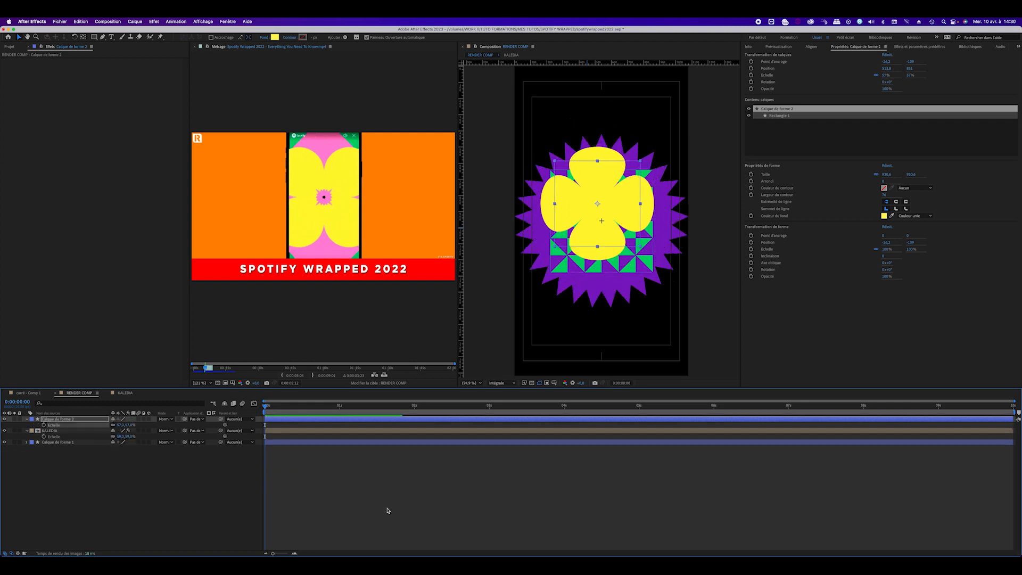
left_click(401, 513)
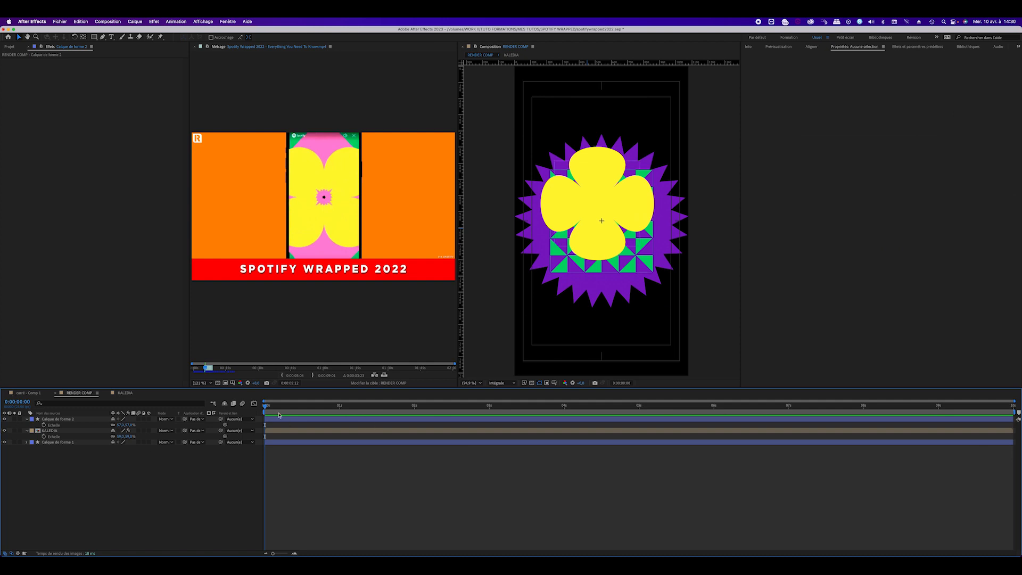
Centre the yellow flower layer horizontally and vertically in the composition.
left_click(301, 409)
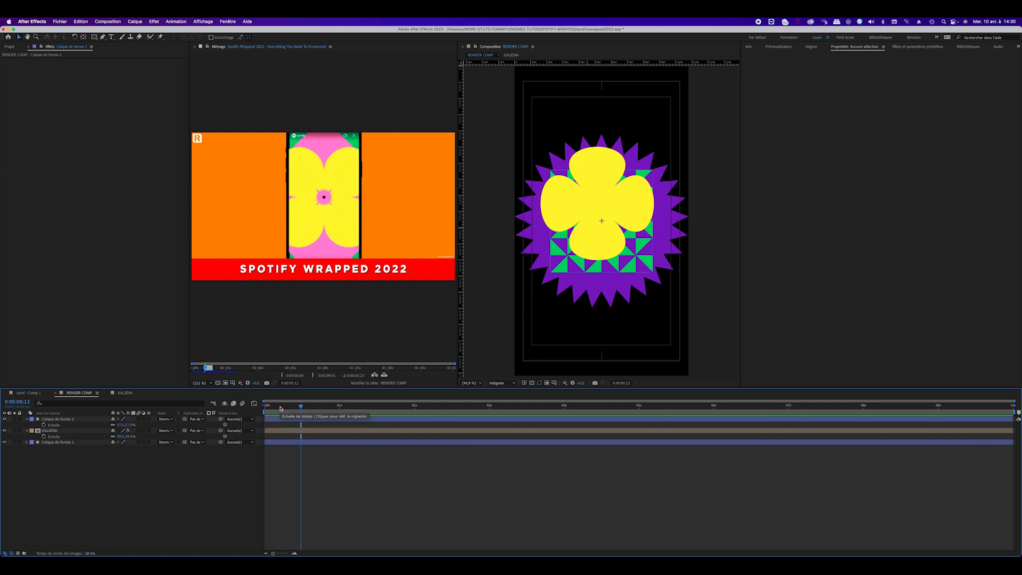
left_click(58, 419)
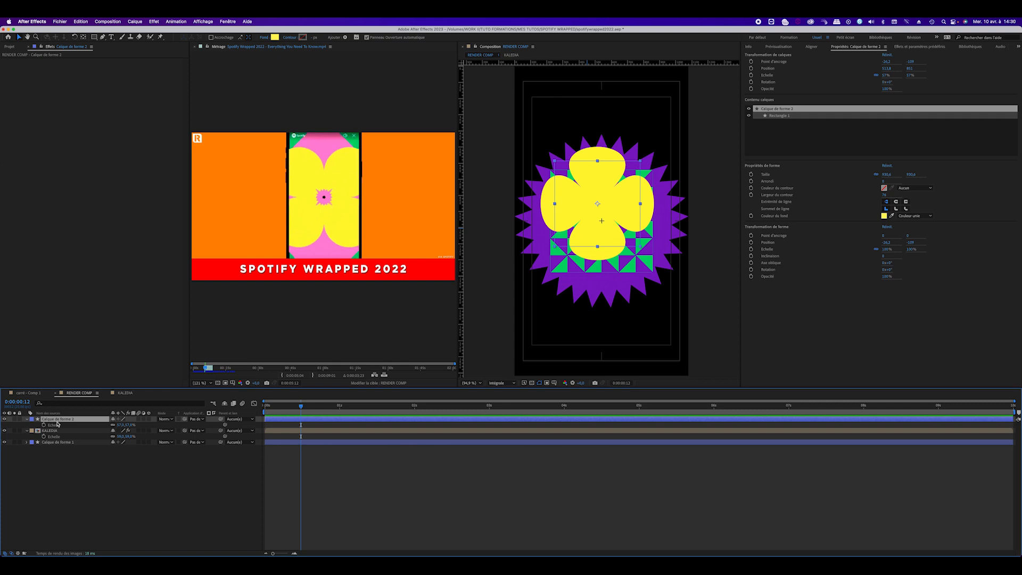
left_click(812, 47)
left_click(759, 70)
left_click(793, 70)
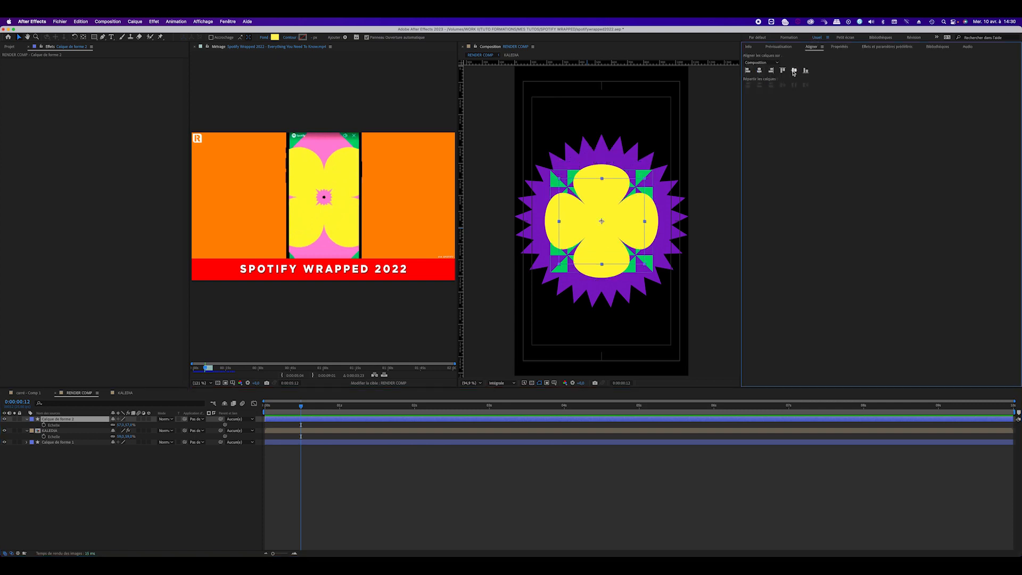
Align the KALEDIA layer to the composition's centre in both directions and the purple starburst layer horizontally.
left_click(72, 437)
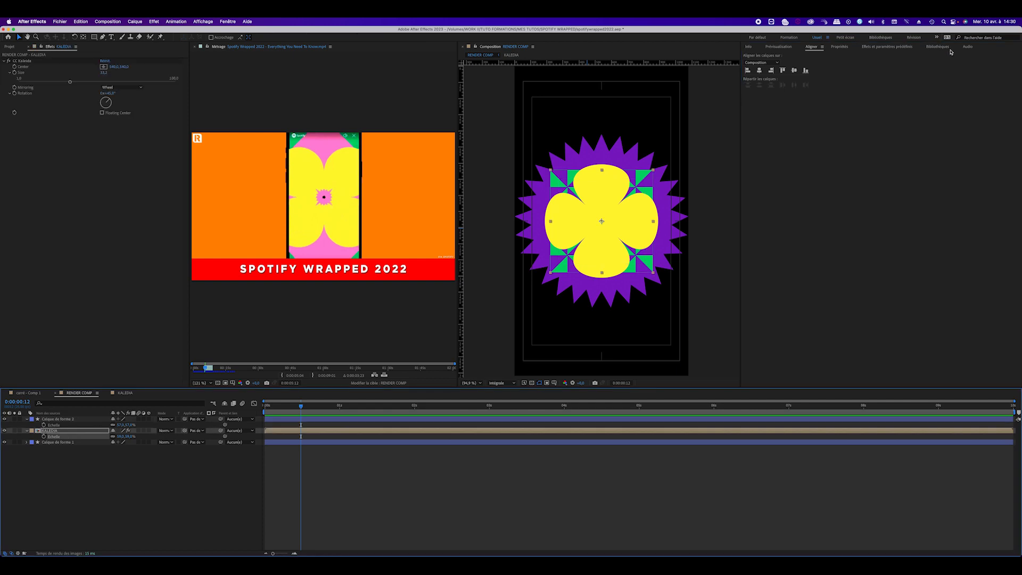
left_click(760, 71)
left_click(794, 71)
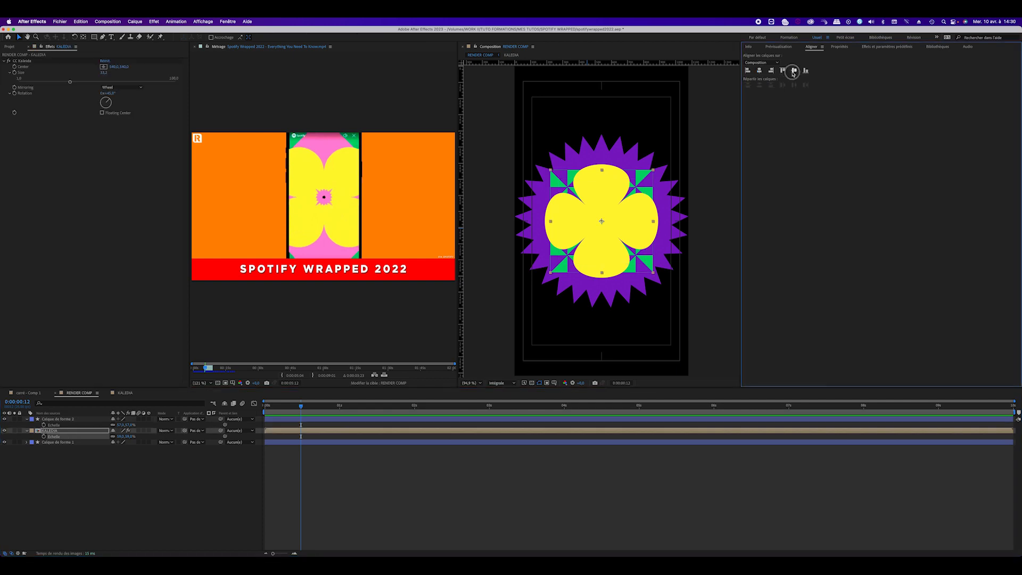
left_click(80, 443)
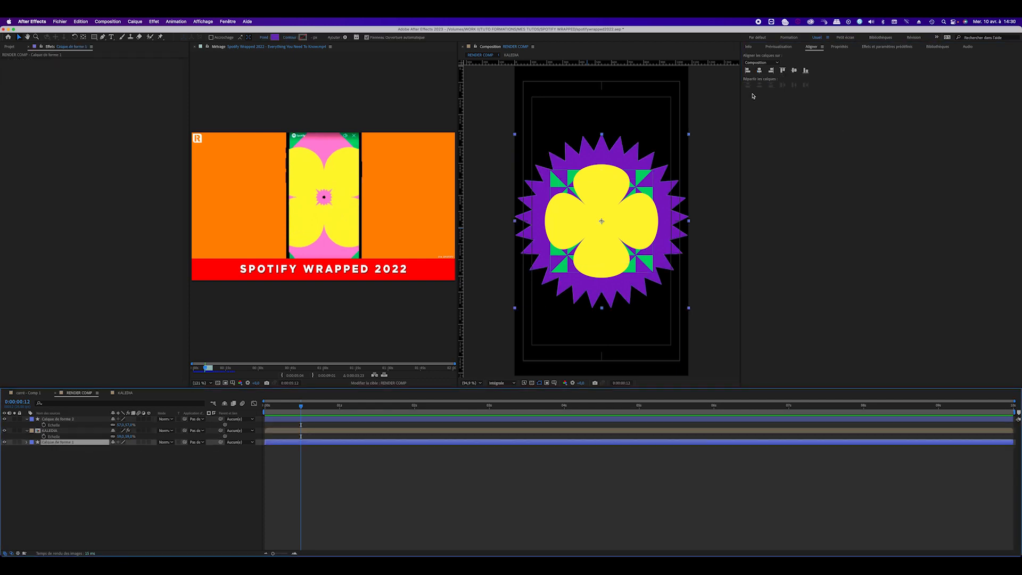
left_click(759, 70)
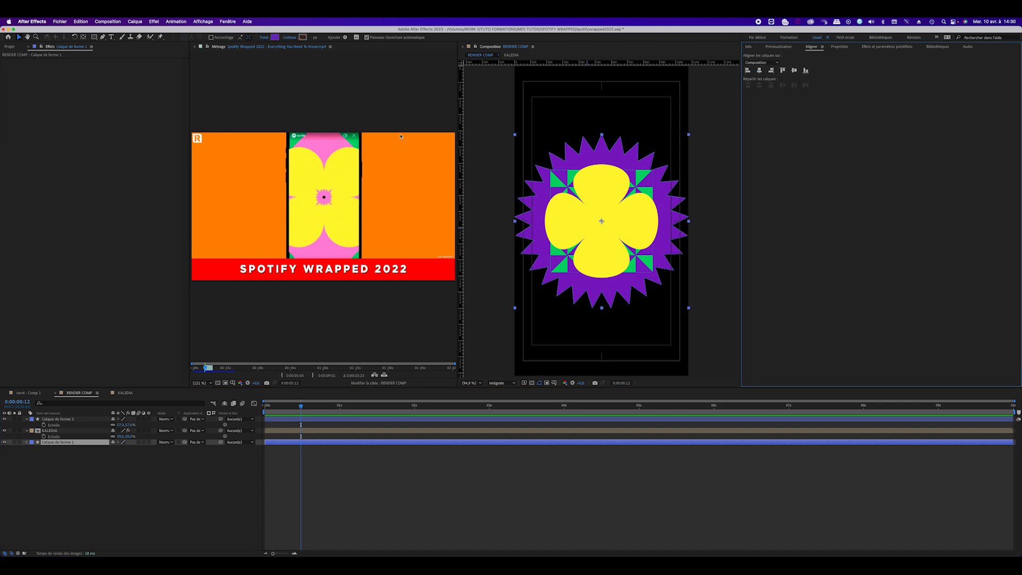
left_click(228, 22)
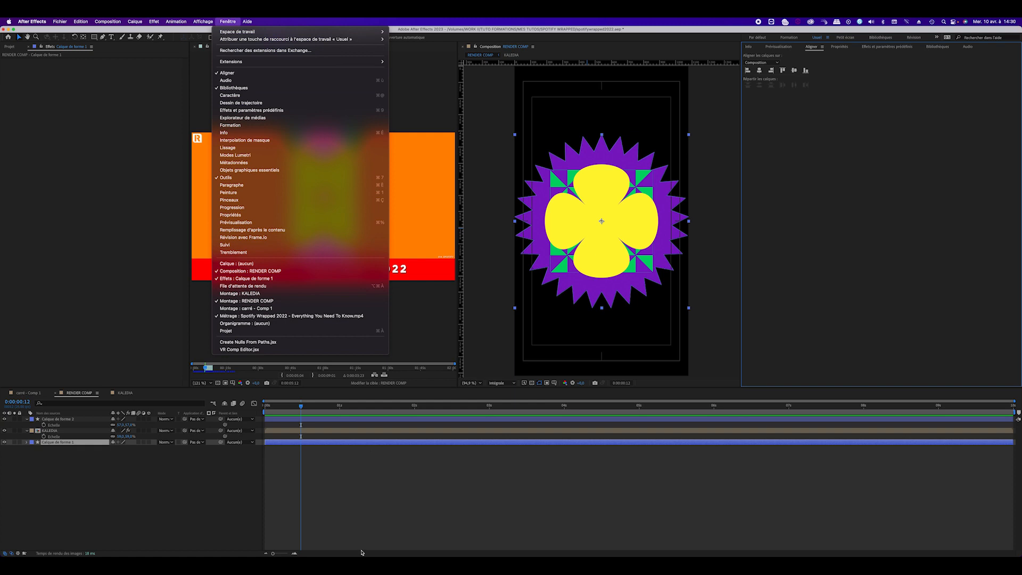
left_click(360, 520)
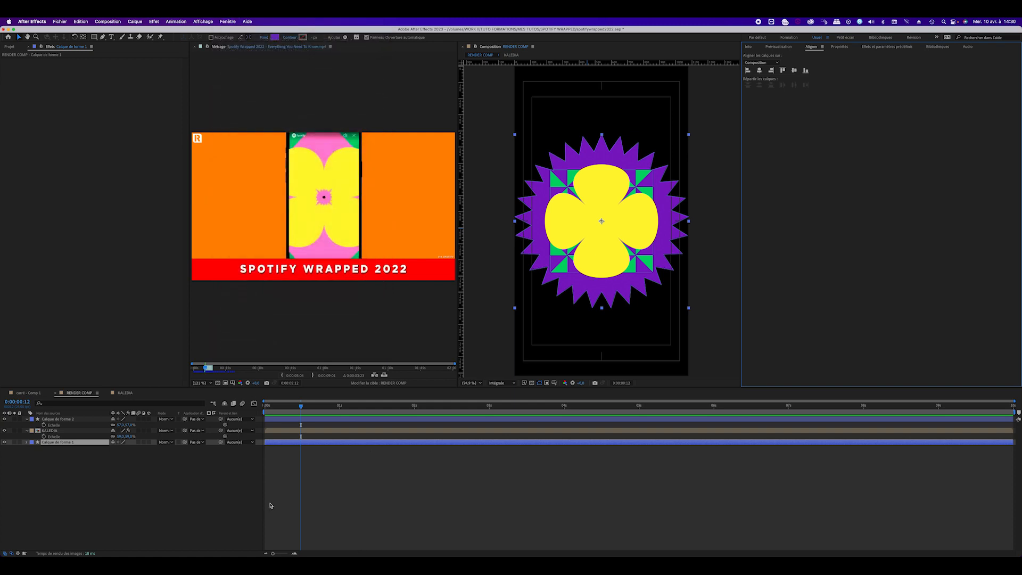
Stagger the layer starts, with KALEDIA beginning about 4 frames in and the yellow flower about 10 frames in.
mouse_move(303, 419)
left_mouse_down()
mouse_move(333, 420)
mouse_move(300, 432)
mouse_move(311, 432)
left_mouse_up()
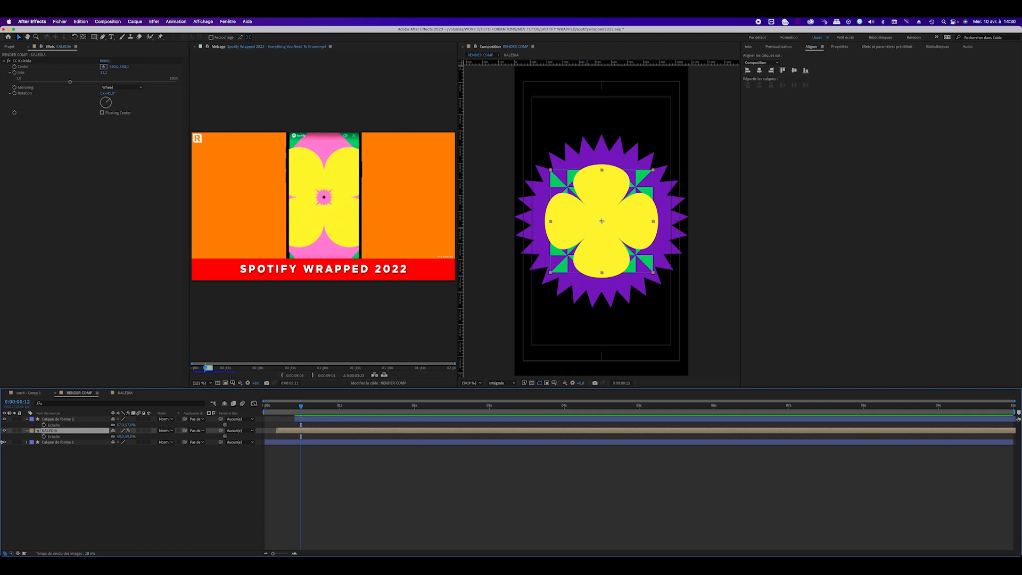
left_click(13, 488)
Rename the yellow flower layer to "Trefle Jaune" and the purple starburst layer to "BG".
left_click(57, 420)
key("Return")
type("Trefle")
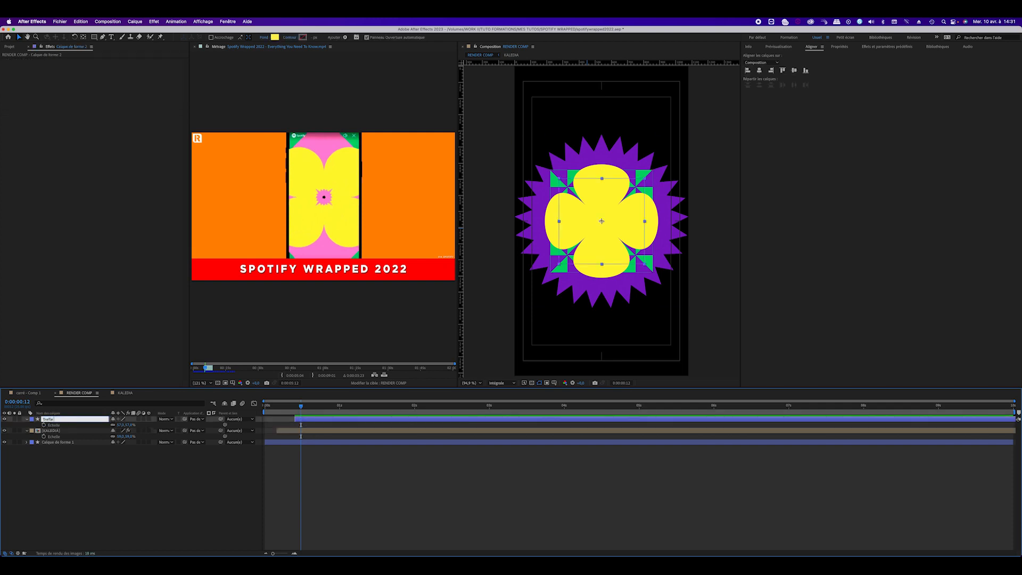
type(" Jaune")
key("Return")
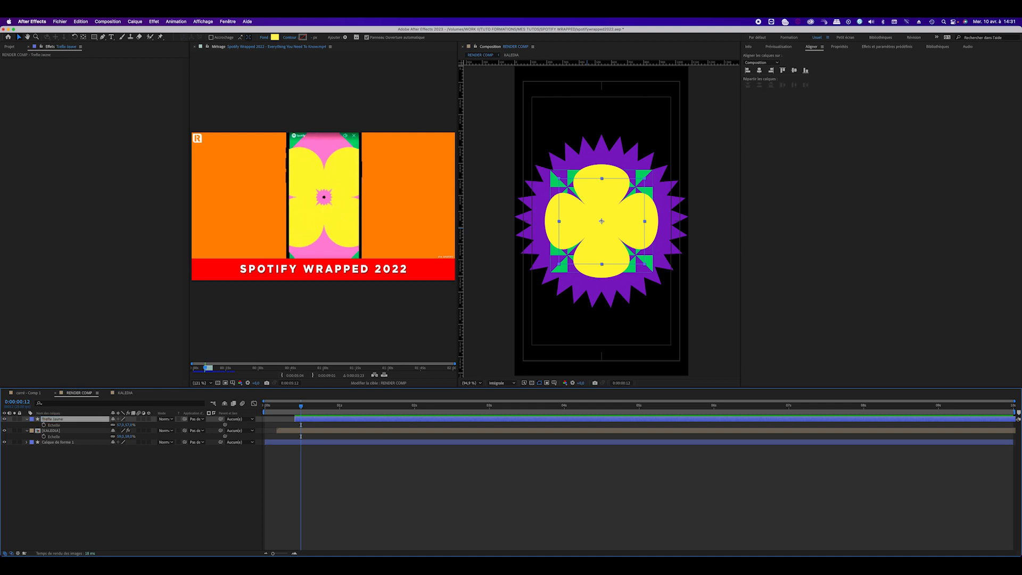
left_click(56, 443)
key("Return")
type("BG")
key("Return")
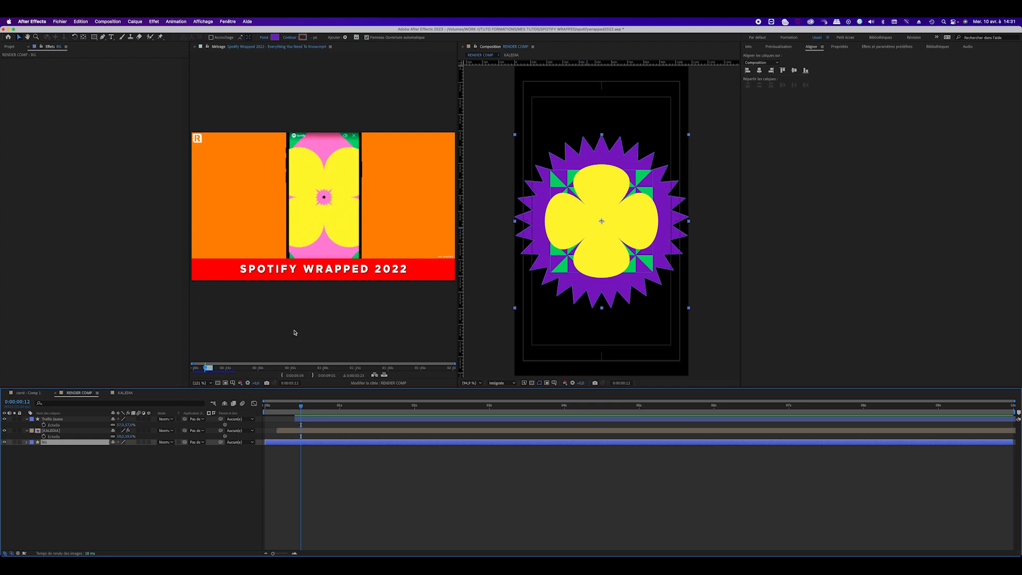
Show the pink starburst in the reference footage, and duplicate the BG layer to the top of the layer stack.
left_click(206, 368)
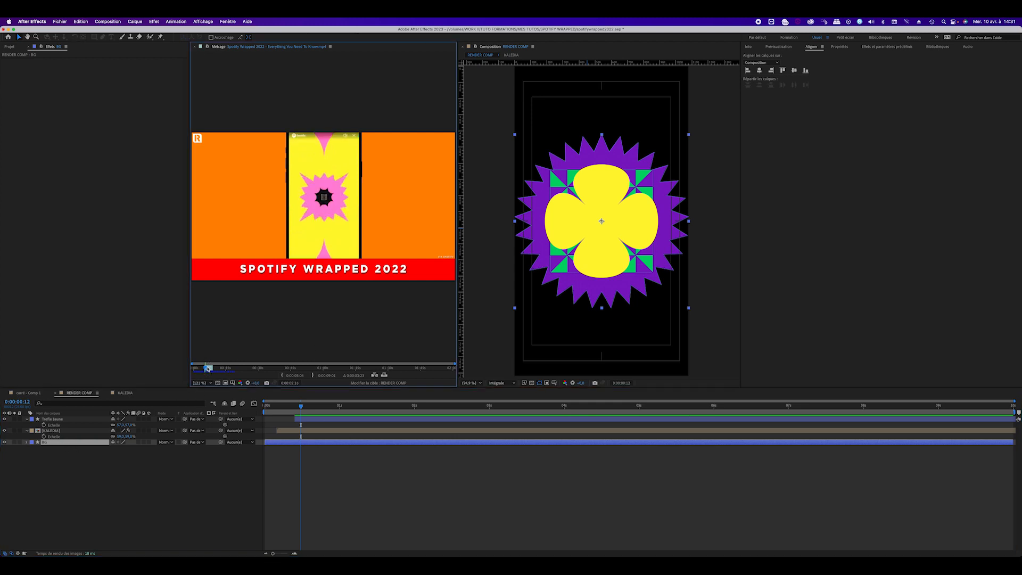
left_click(28, 493)
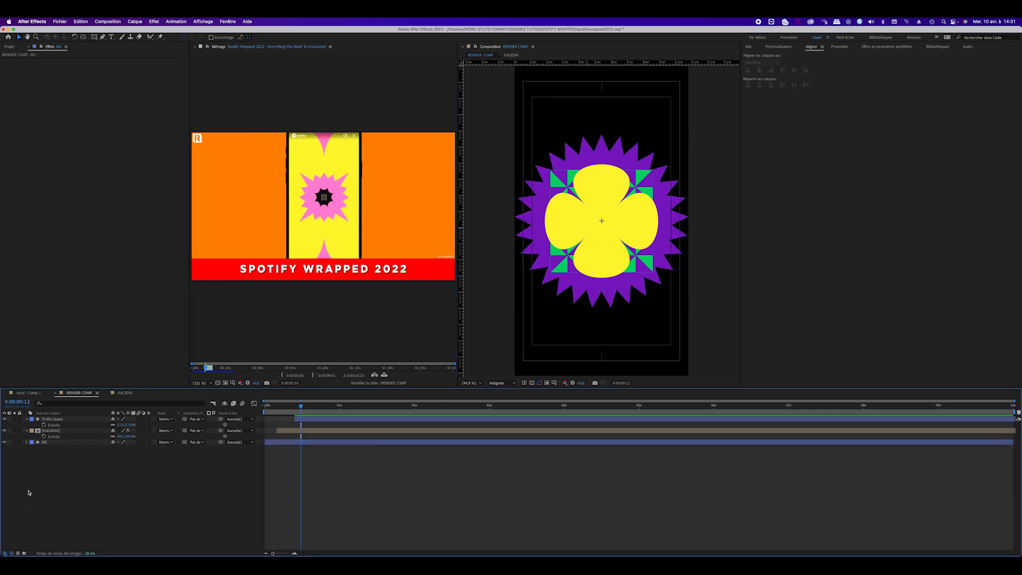
left_click(50, 444)
key("super+d")
left_click_drag(49, 446, 55, 420)
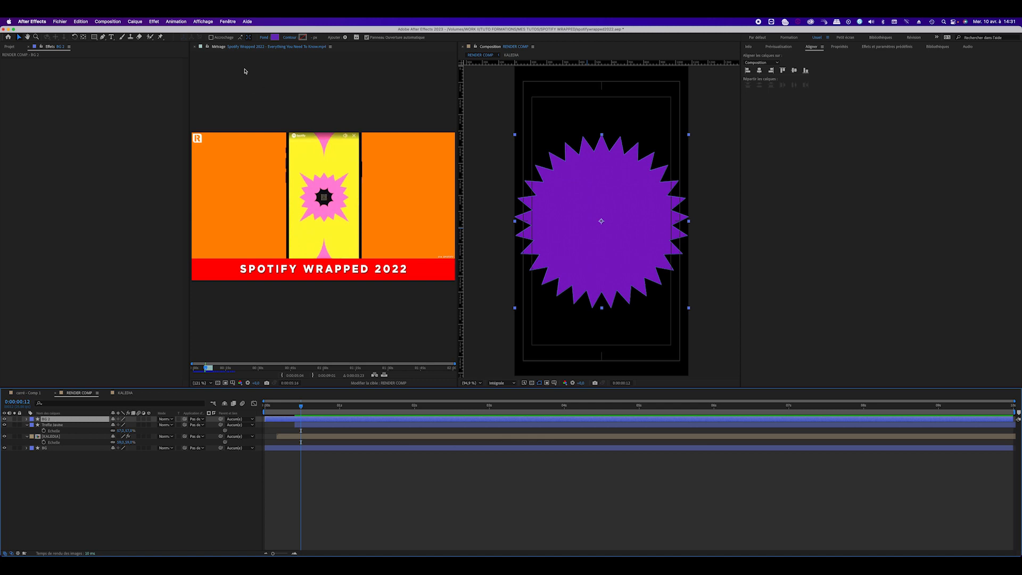
Set the duplicated starburst's fill to the pink sampled from the starburst in the reference footage.
left_click(274, 39)
left_click(143, 106)
left_click(328, 180)
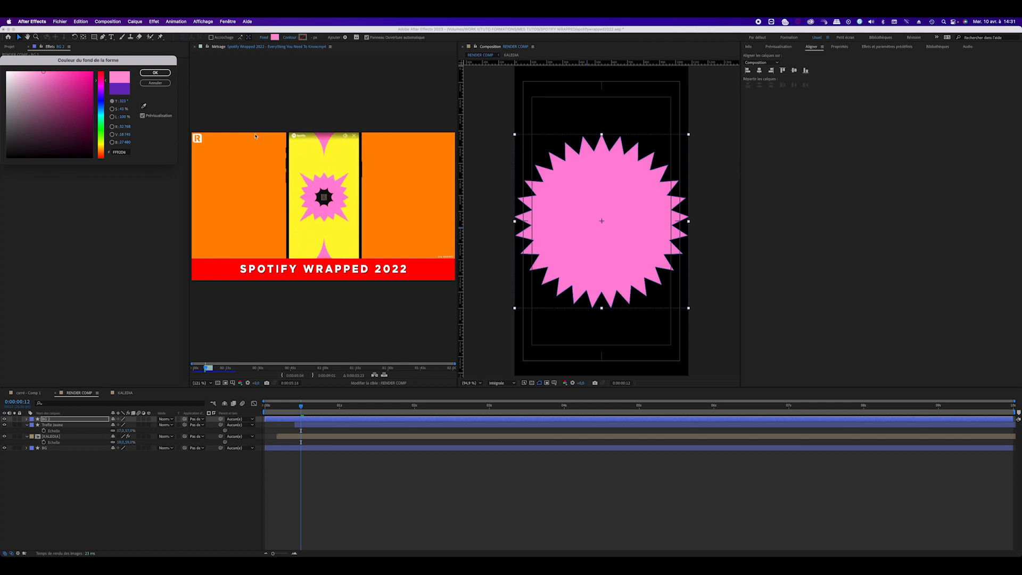
left_click(155, 73)
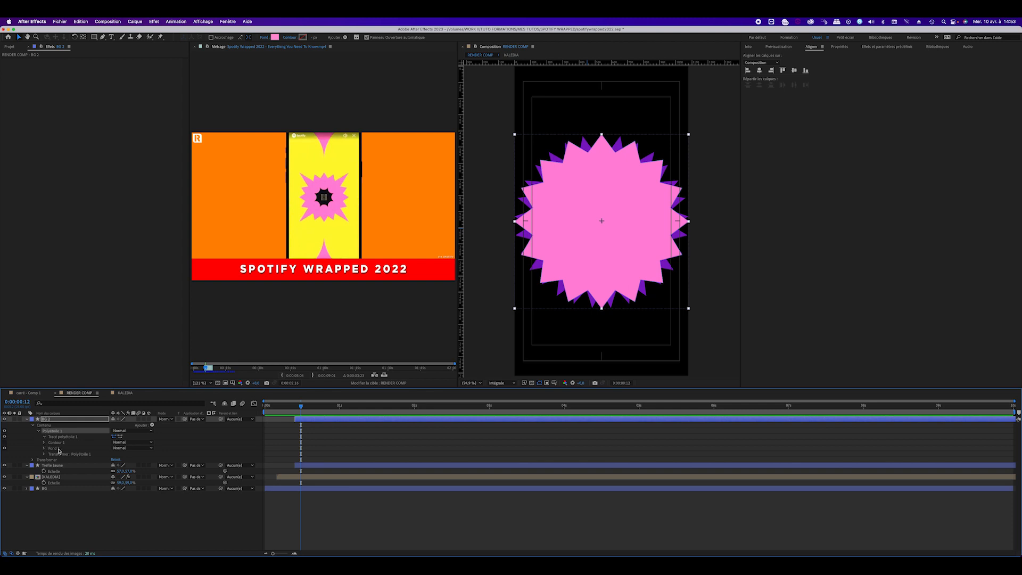
Duplicate the polystar group inside the pink starburst layer and expand the copy's properties.
left_click(44, 436)
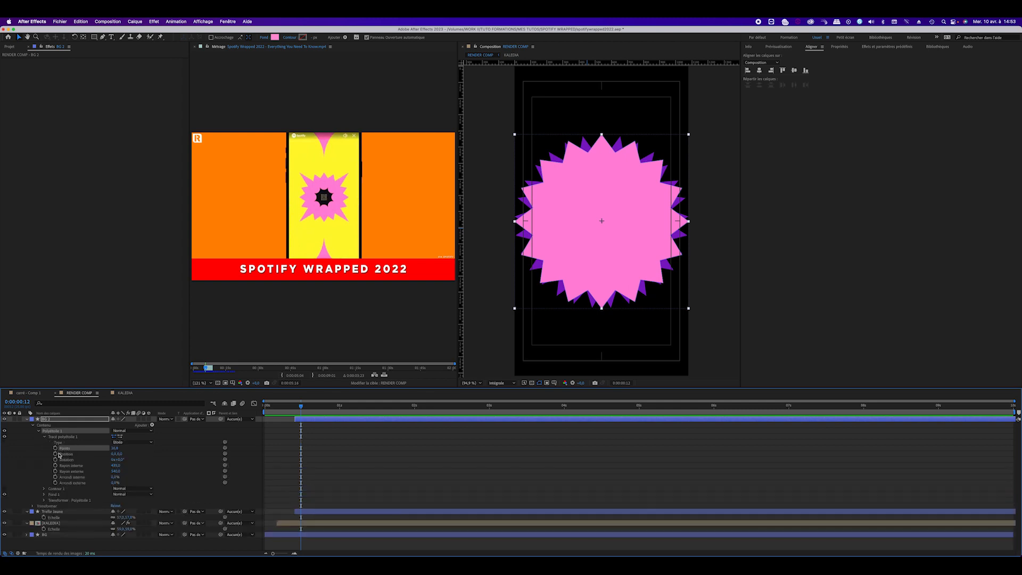
left_click(39, 431)
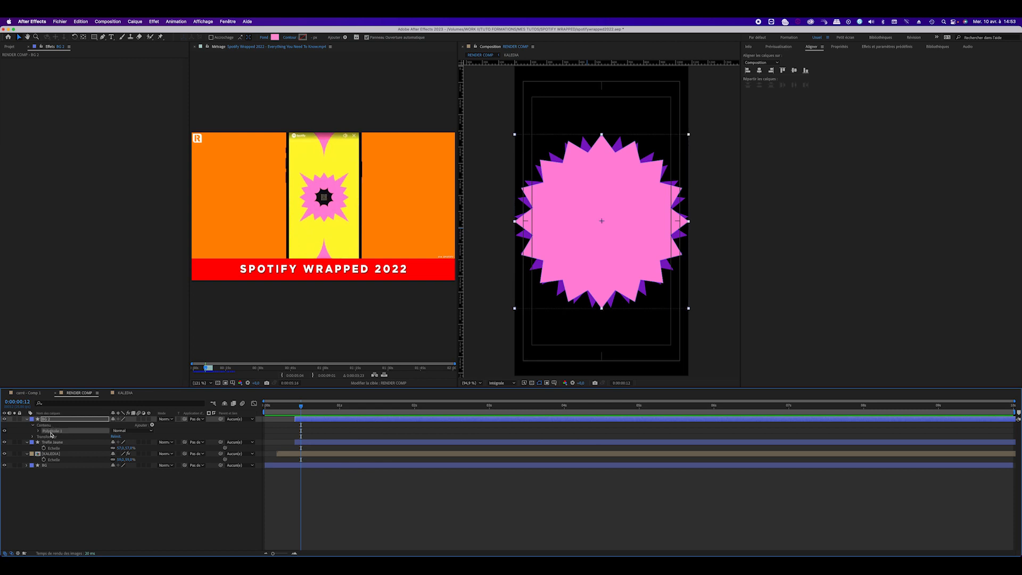
key("super+d")
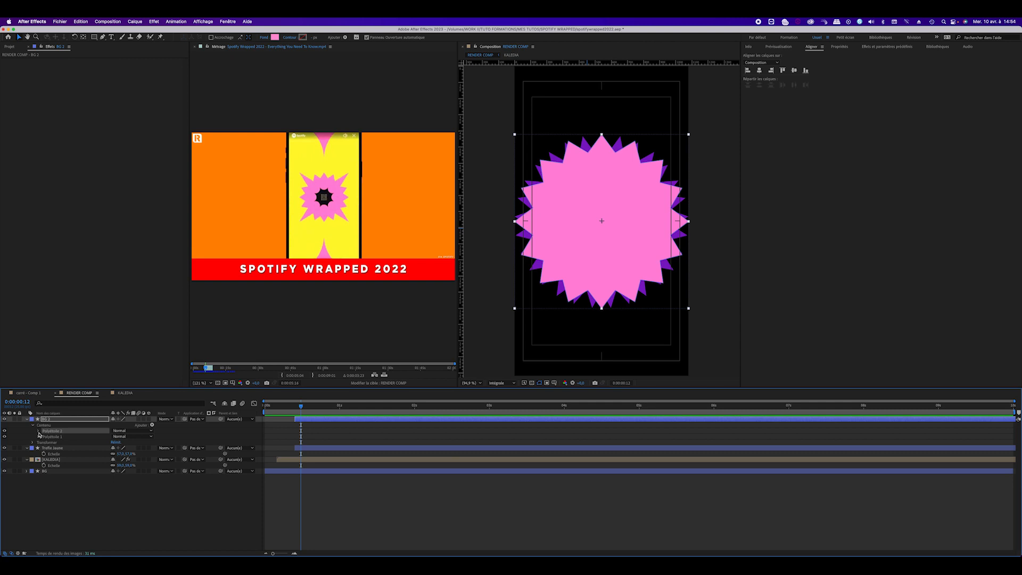
left_click(38, 433)
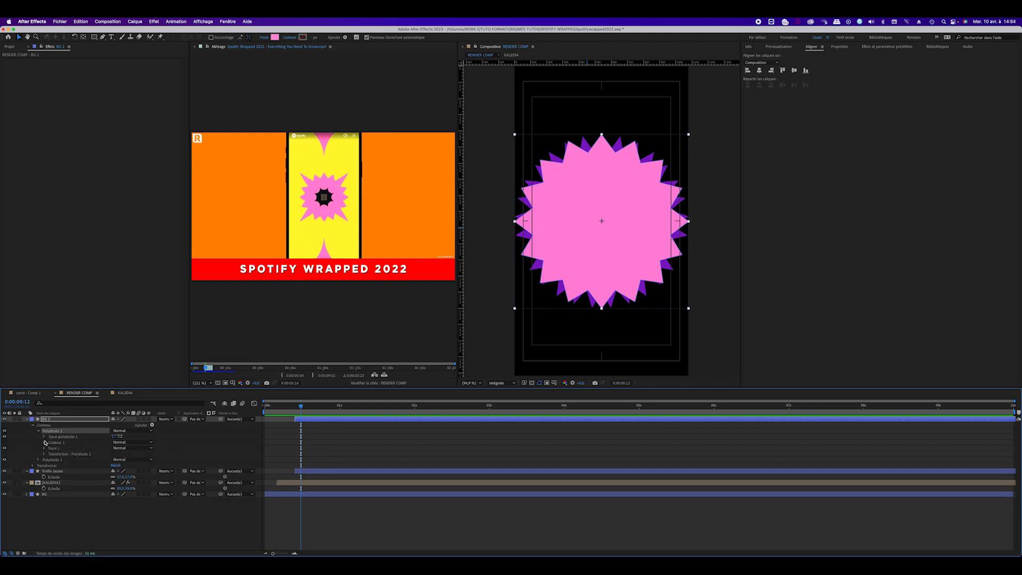
Turn the copied polystar into a slim four-pointed star by setting its points to 4, reducing its inner radius and enlarging its outer radius.
left_click(45, 438)
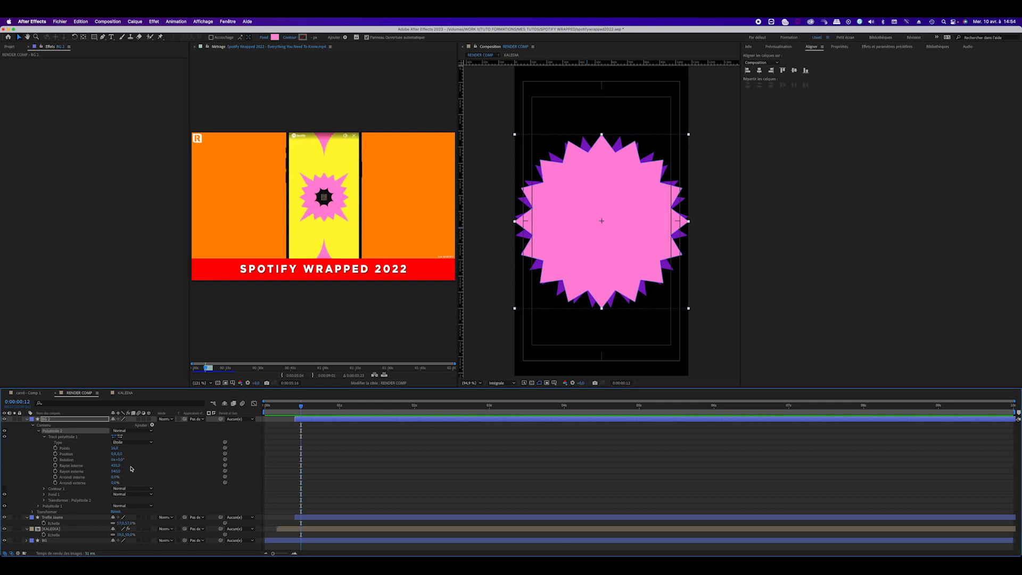
left_click(115, 448)
type("4")
key("Return")
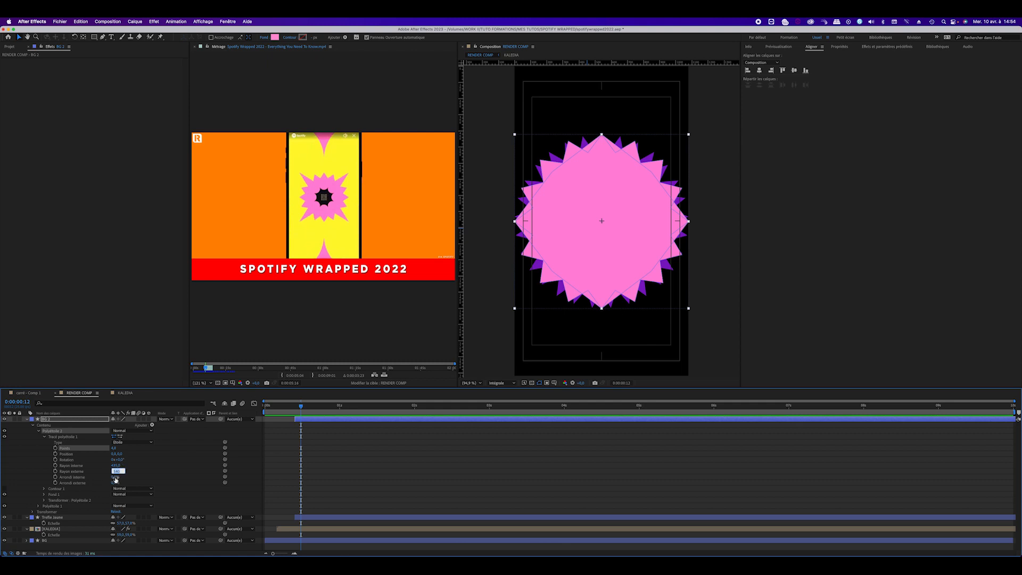
left_click_drag(115, 477, 28, 468)
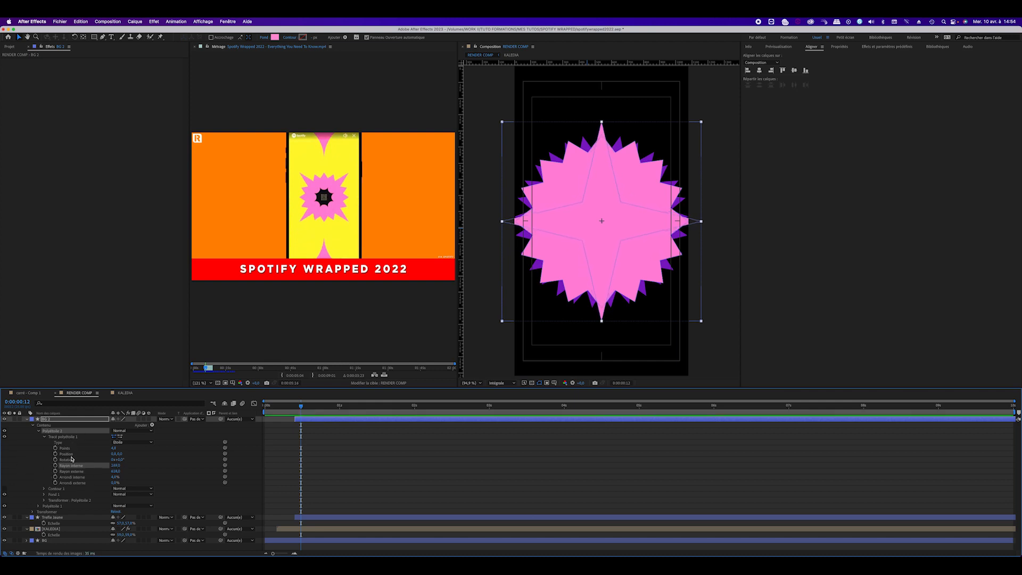
Rotate the four-pointed star 45° and lengthen its spikes to an outer radius of about 700.
left_click_drag(120, 461, 134, 460)
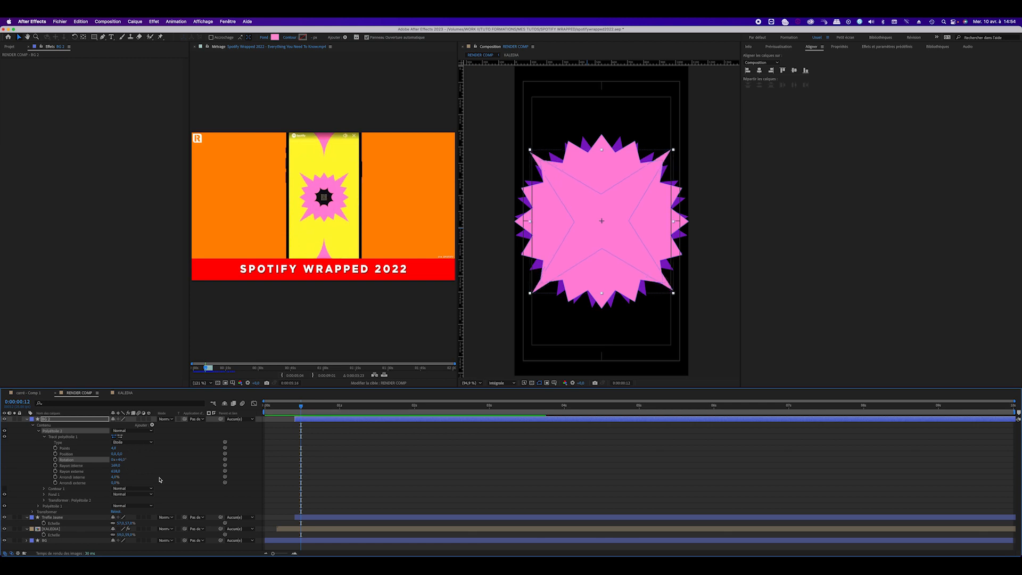
left_click(120, 460)
type("45")
key("Return")
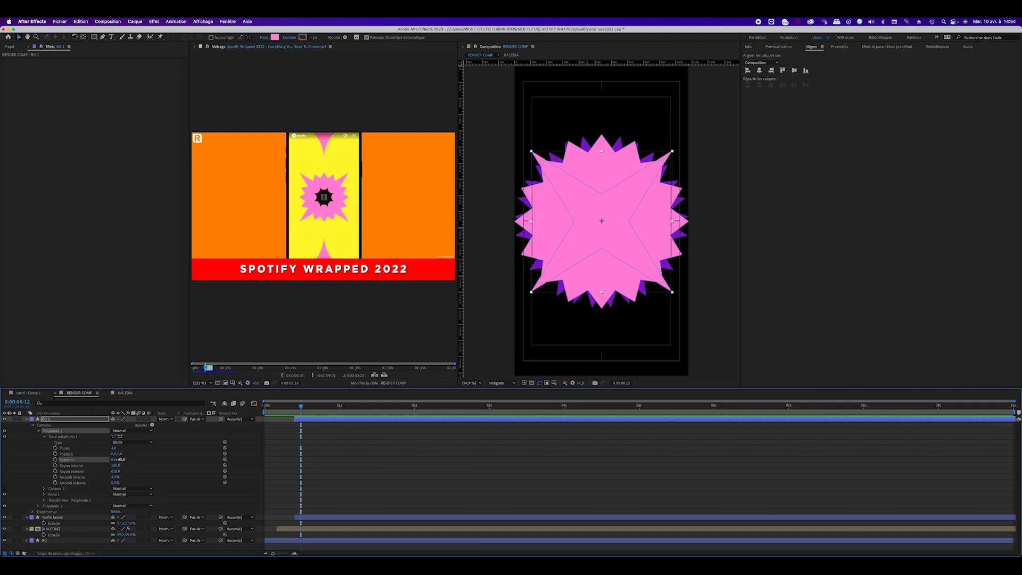
left_click_drag(121, 471, 139, 471)
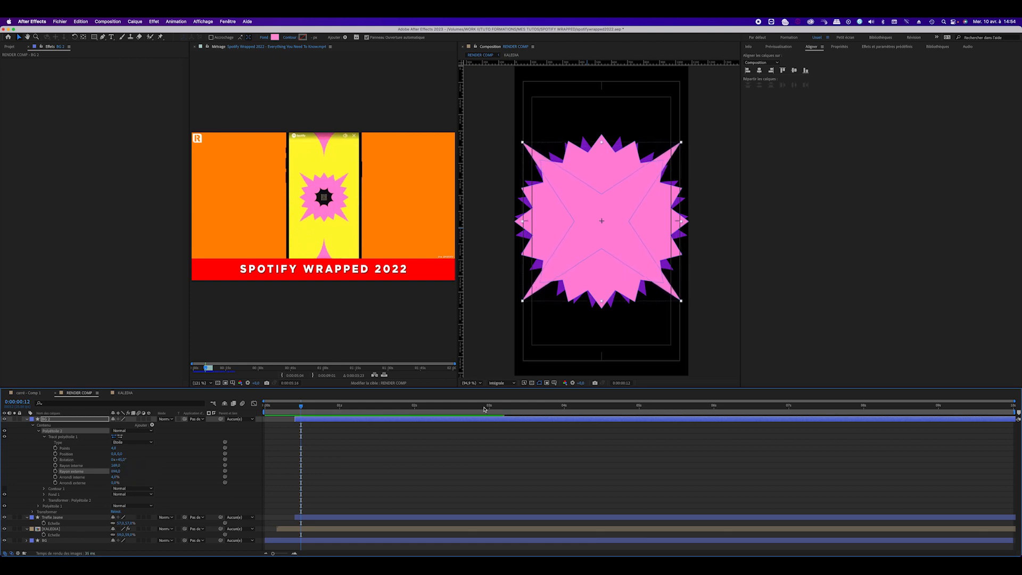
left_click(723, 331)
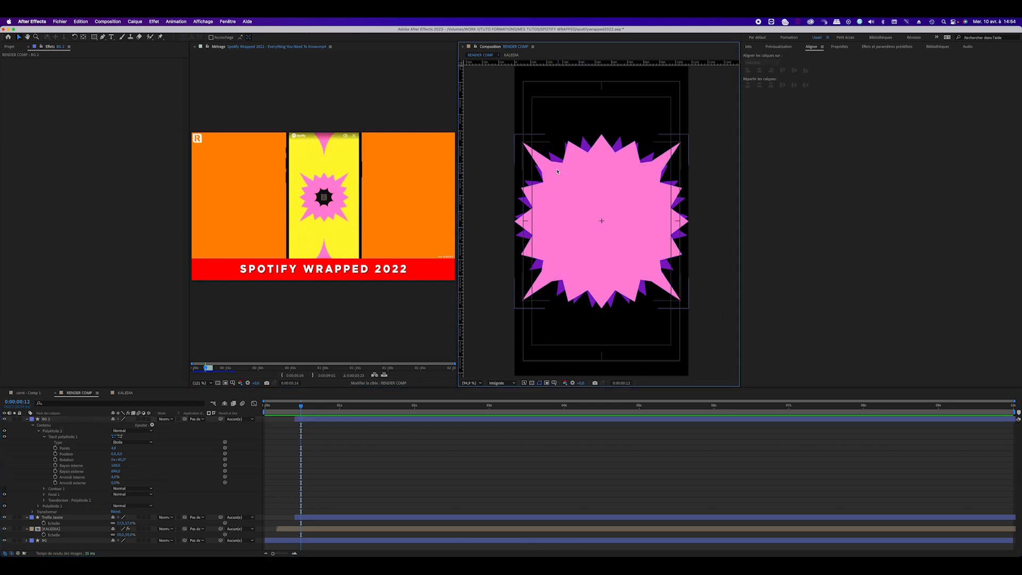
Set the number of points of the original polystar in the pink starburst layer to 24.
left_click(46, 437)
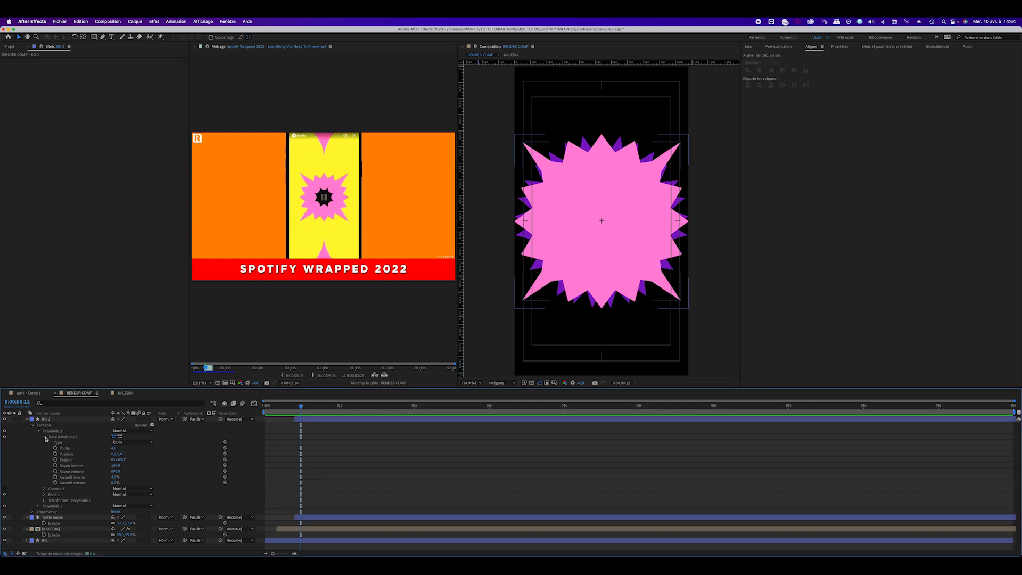
left_click(38, 430)
left_click(53, 436)
left_click(38, 437)
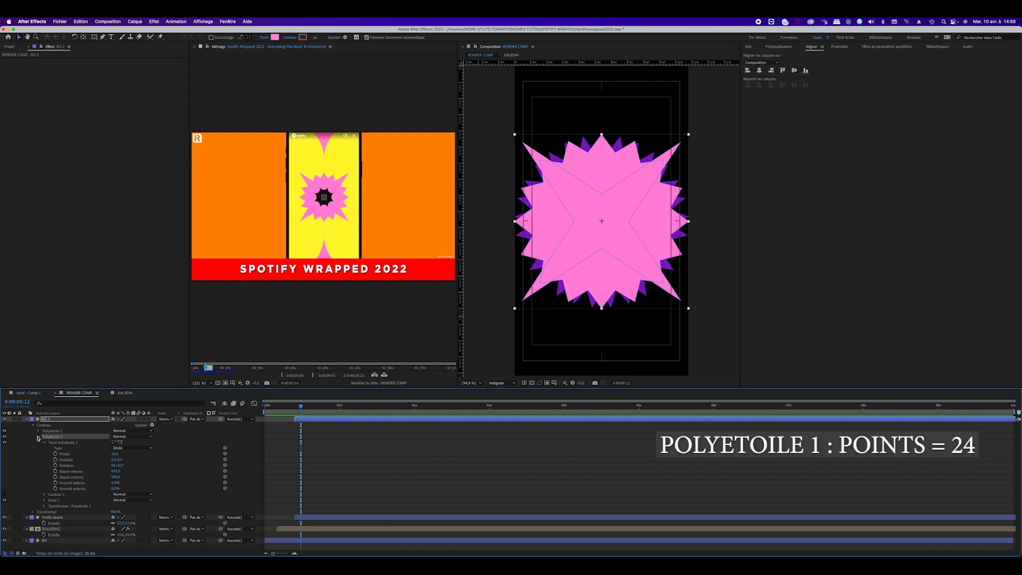
left_click(115, 454)
type("20")
key("Return")
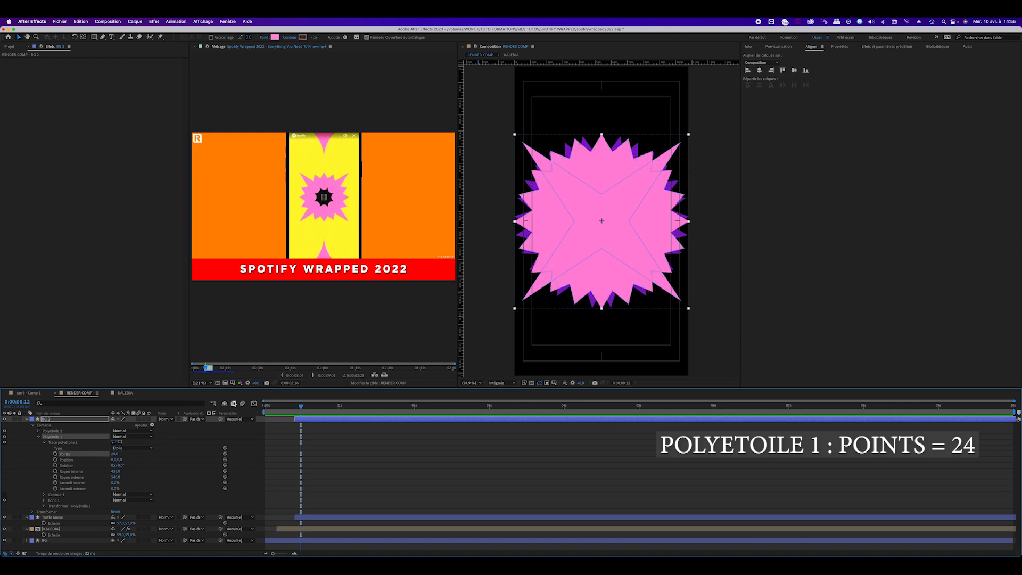
left_click(115, 454)
key("Return")
left_click(115, 453)
type("24")
key("Return")
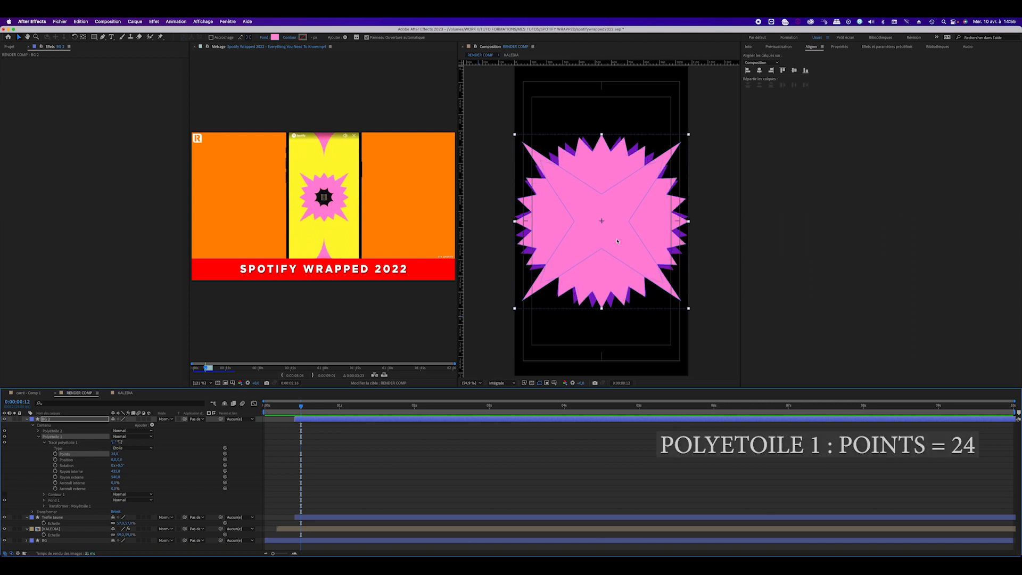
left_click(671, 344)
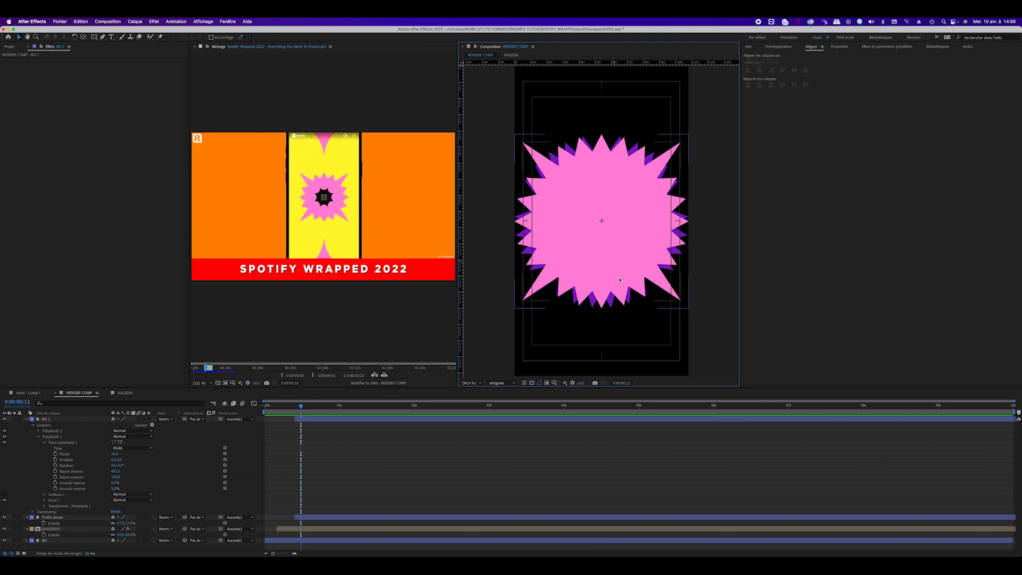
Collapse the properties of the pink starburst and Trefle Jaune layers.
left_click(33, 426)
left_click(47, 420)
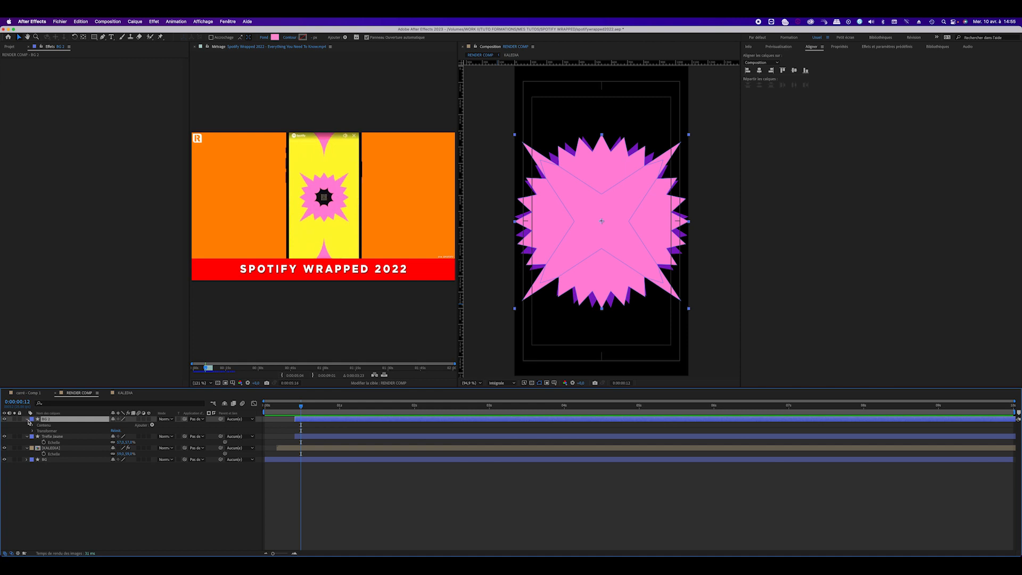
left_click(28, 421)
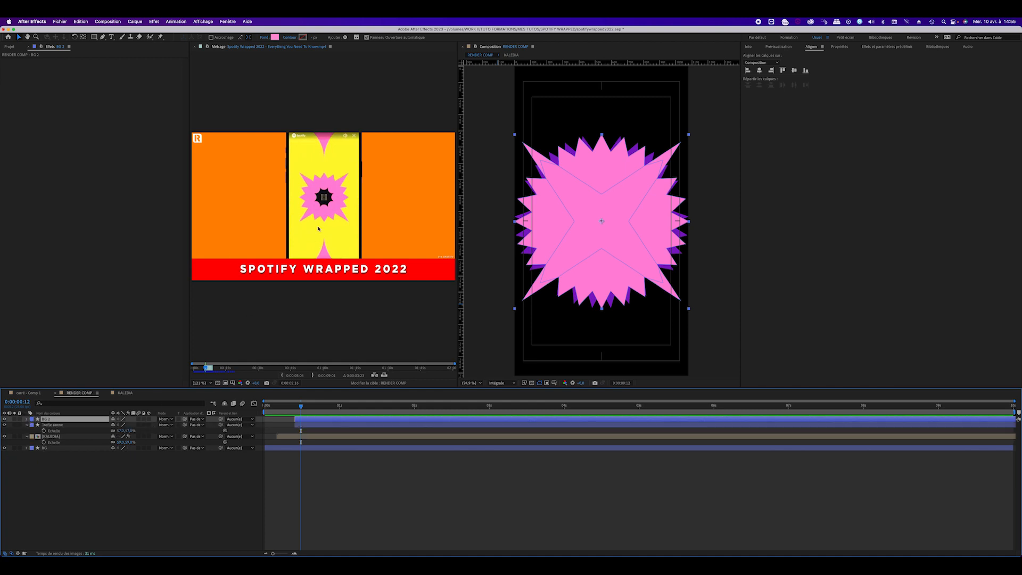
left_click(637, 323)
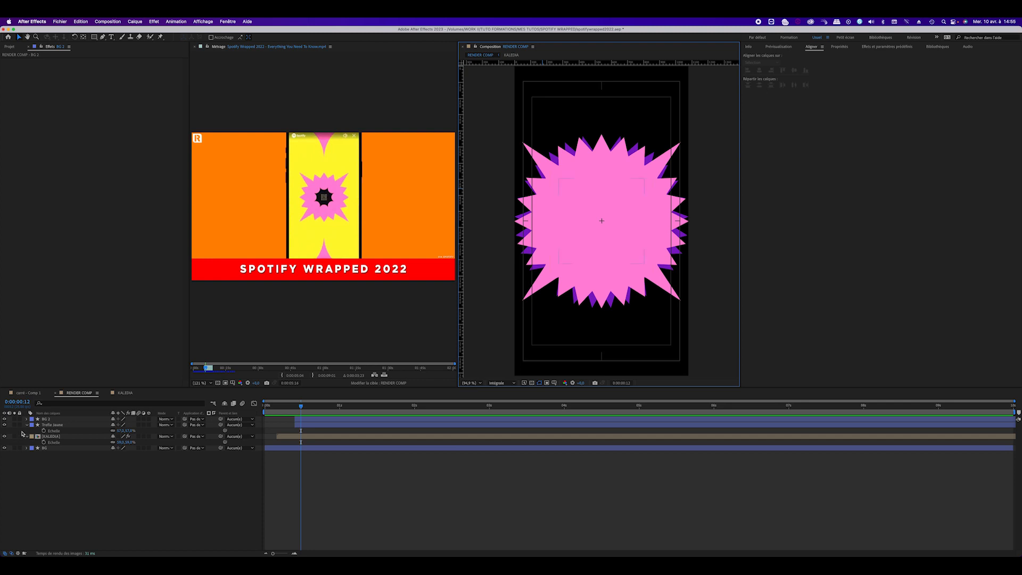
left_click(26, 425)
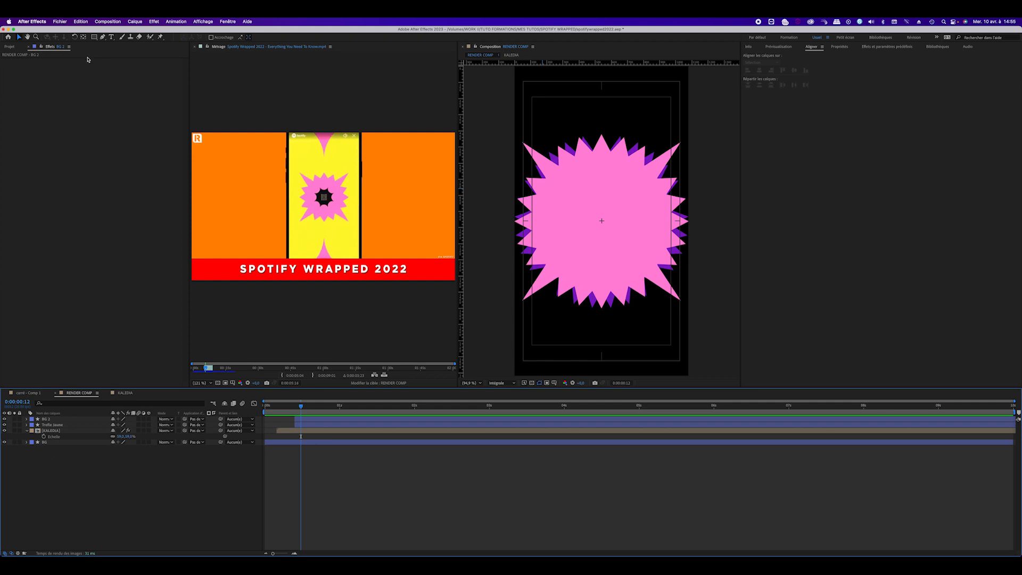
Choose the Star tool with no layer selected and set its fill color to black, 000000.
left_click_drag(94, 36, 113, 67)
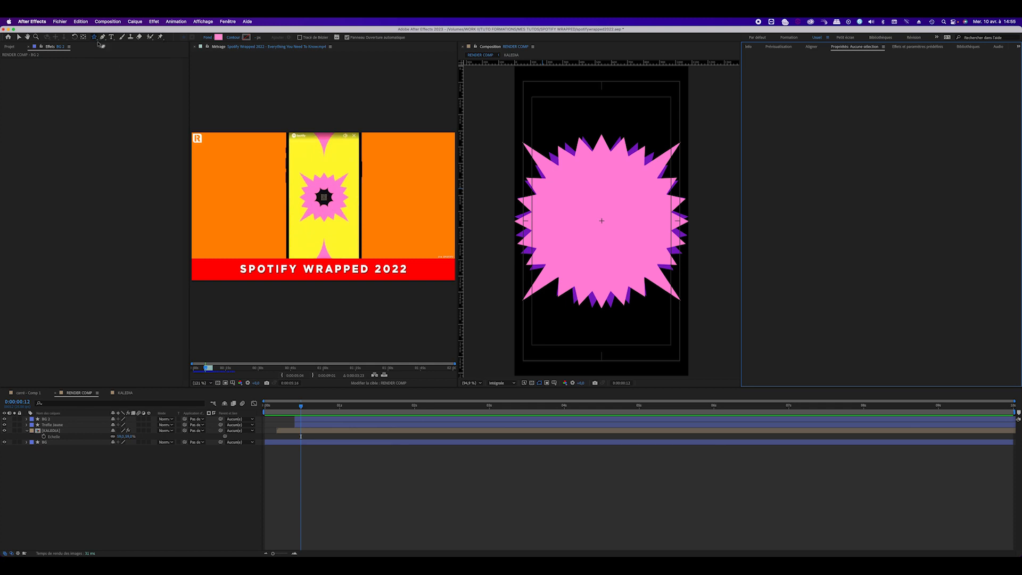
left_click(219, 38)
left_click(112, 109)
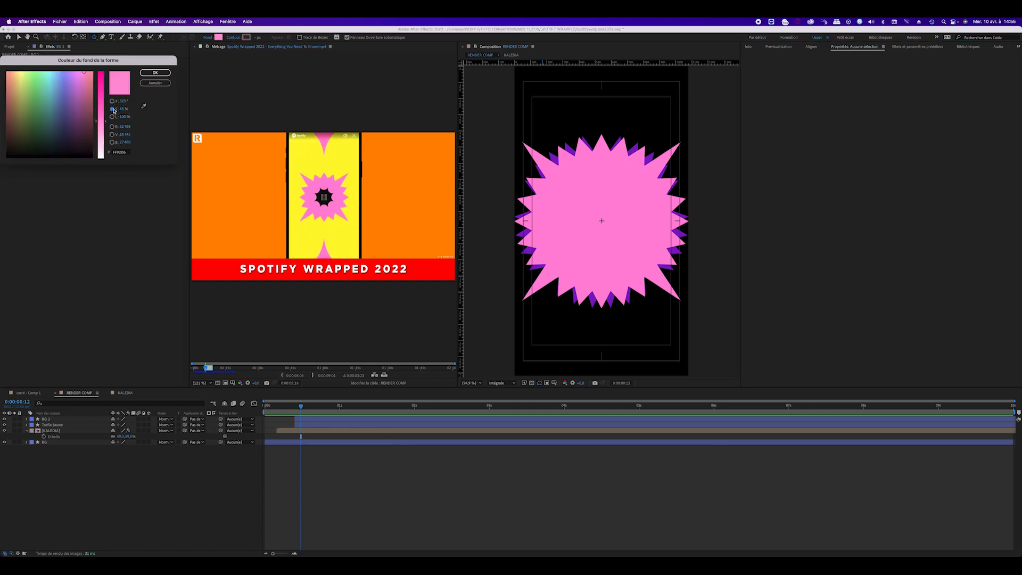
left_click(112, 117)
left_click_drag(107, 86, 101, 183)
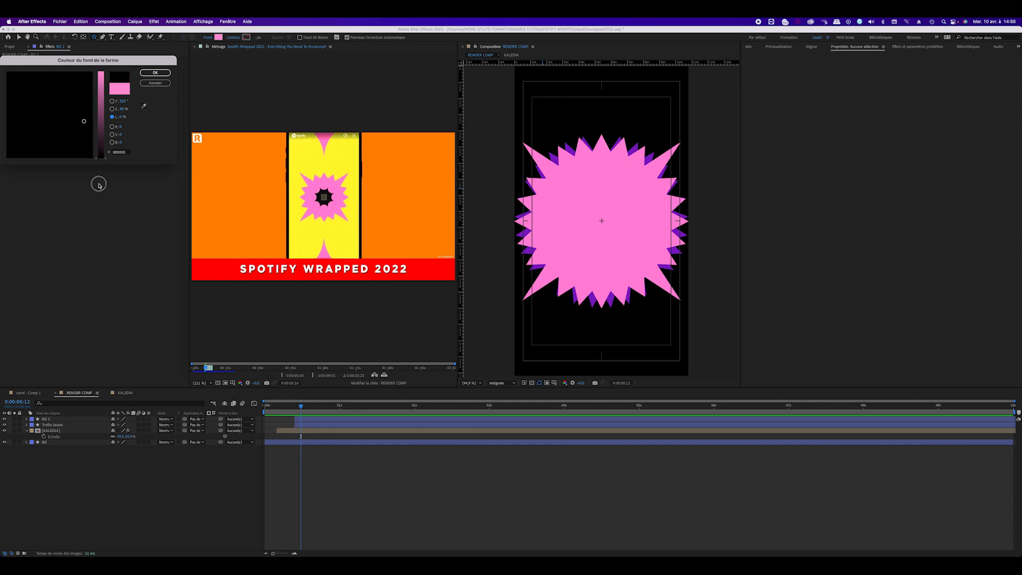
left_click(155, 73)
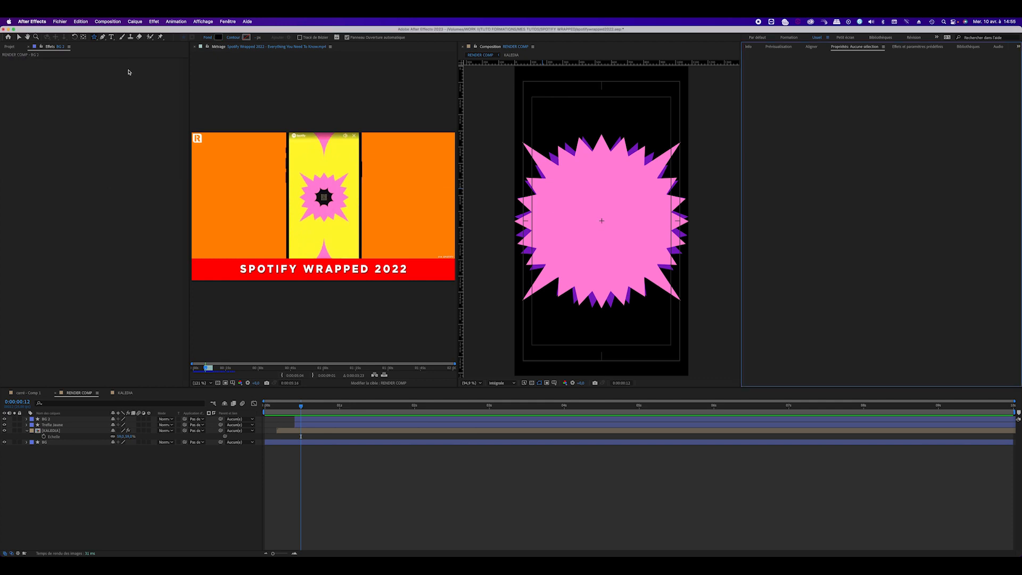
Create a centered black star as a new full-size shape layer and name it "etoile noire".
double_click(94, 37)
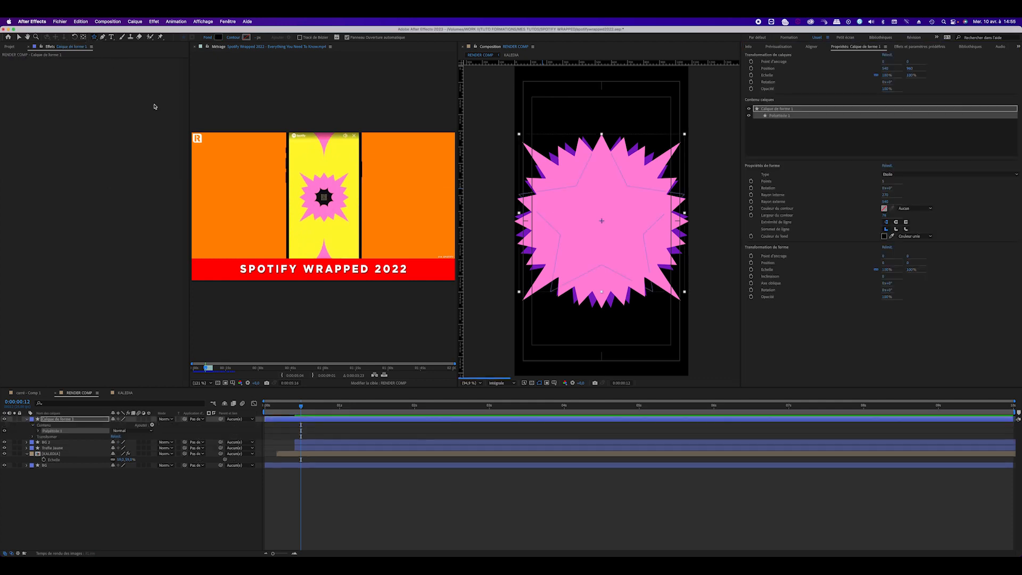
key("v")
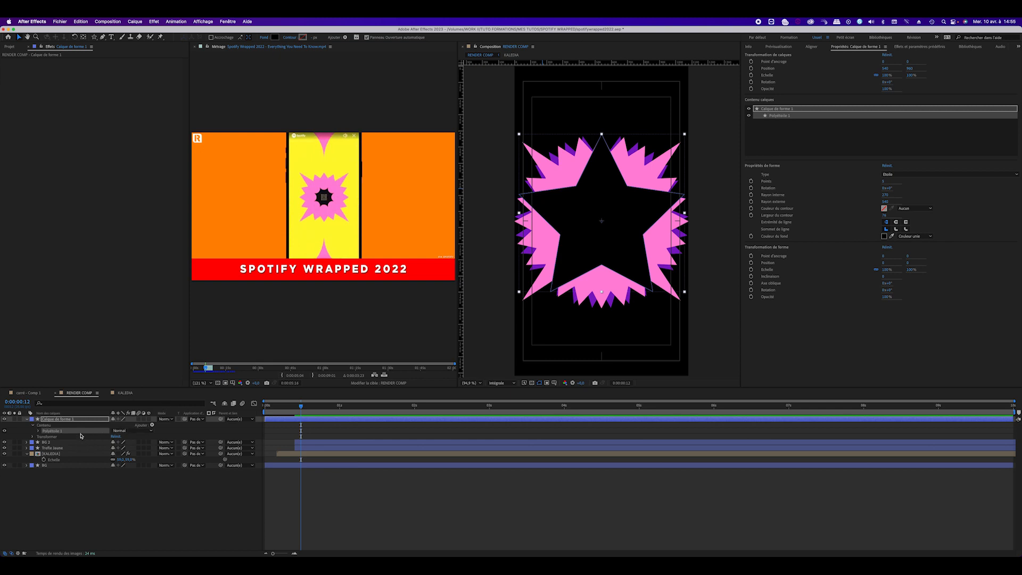
left_click(56, 420)
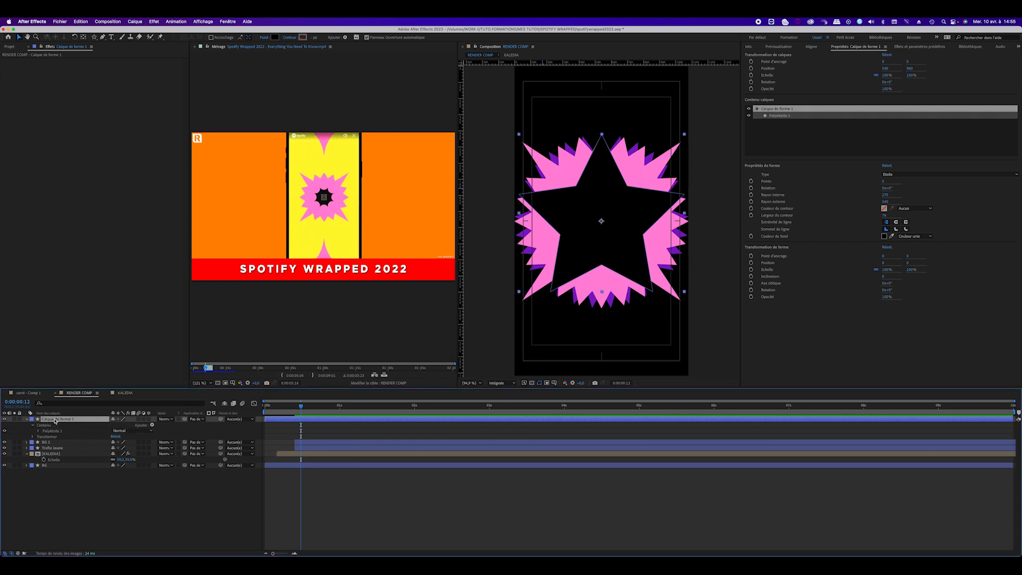
key("Return")
type("etoile noi")
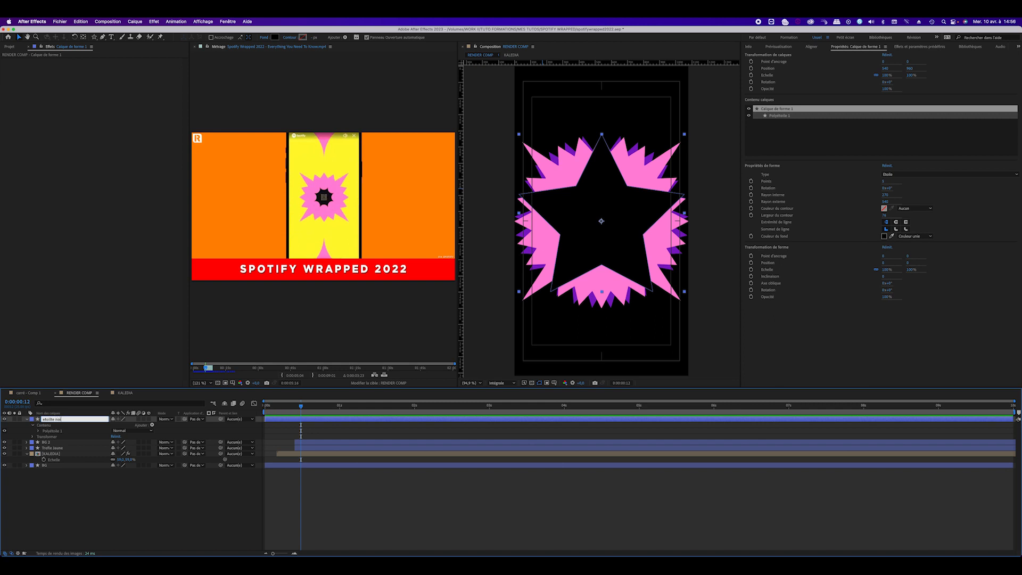
type("re")
key("Return")
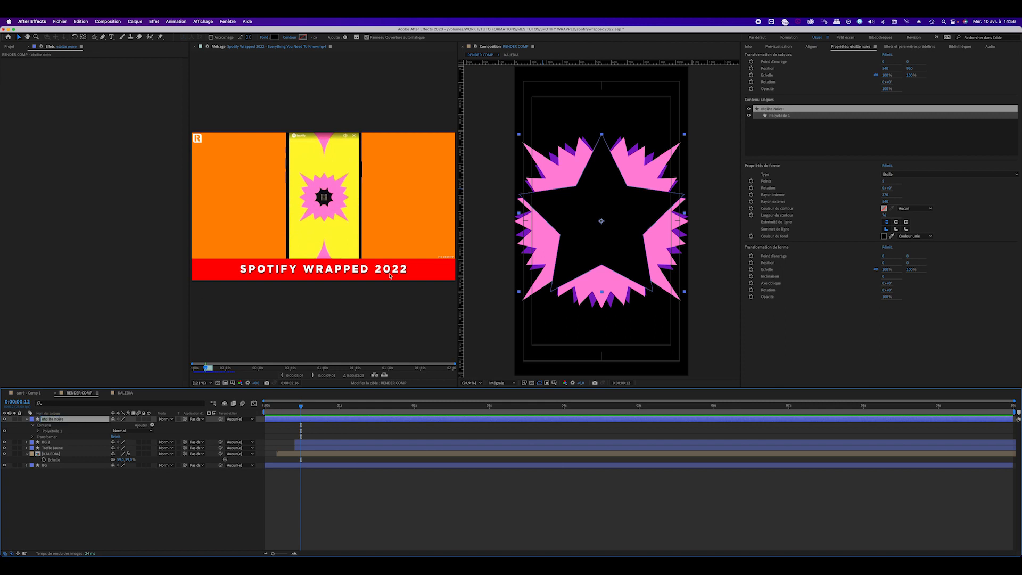
Show the fully grown black star in the reference footage and expand the polystar path properties of the "etoile noire" layer.
left_click(39, 432)
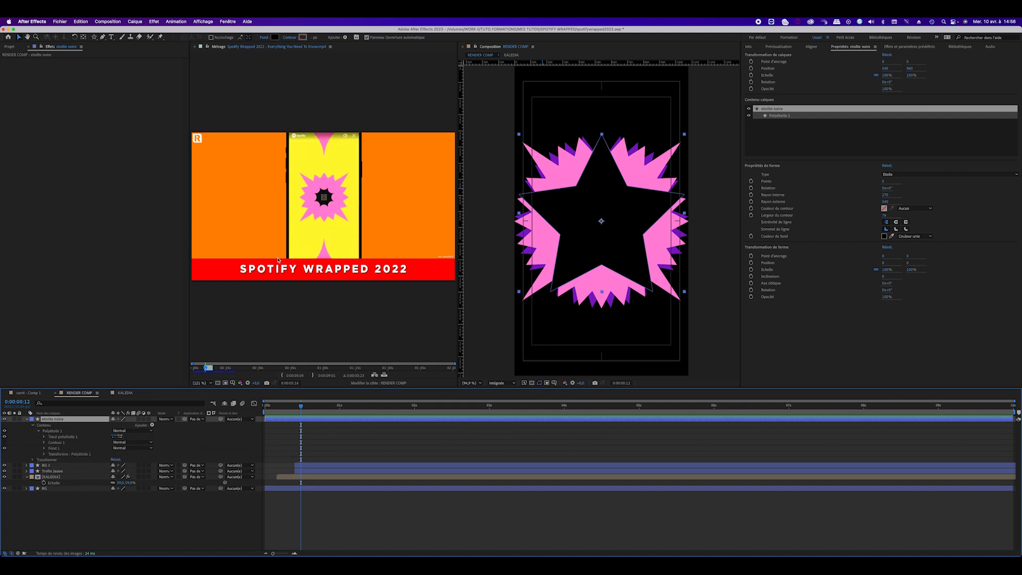
left_click(206, 369)
key("space")
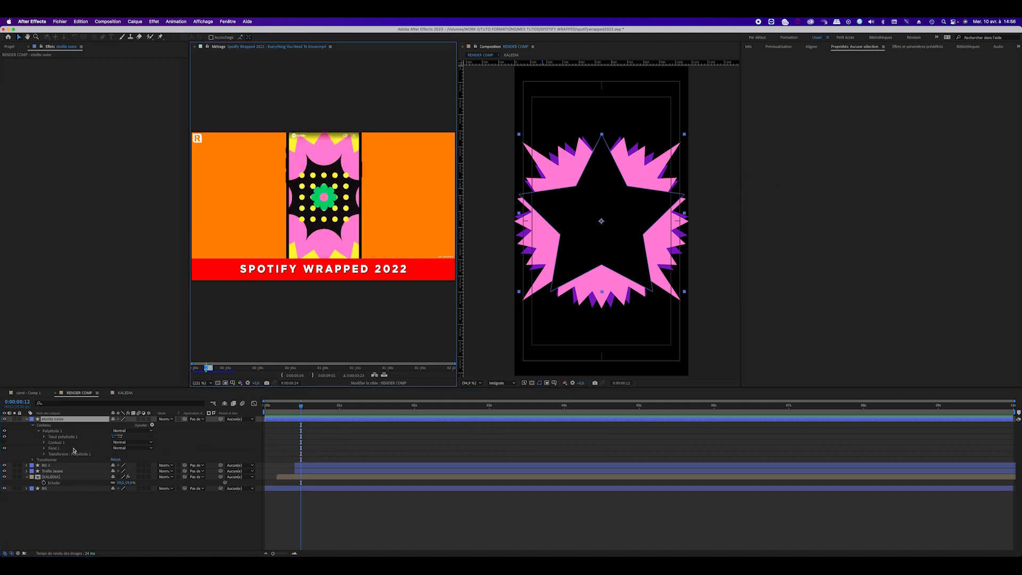
left_click(45, 438)
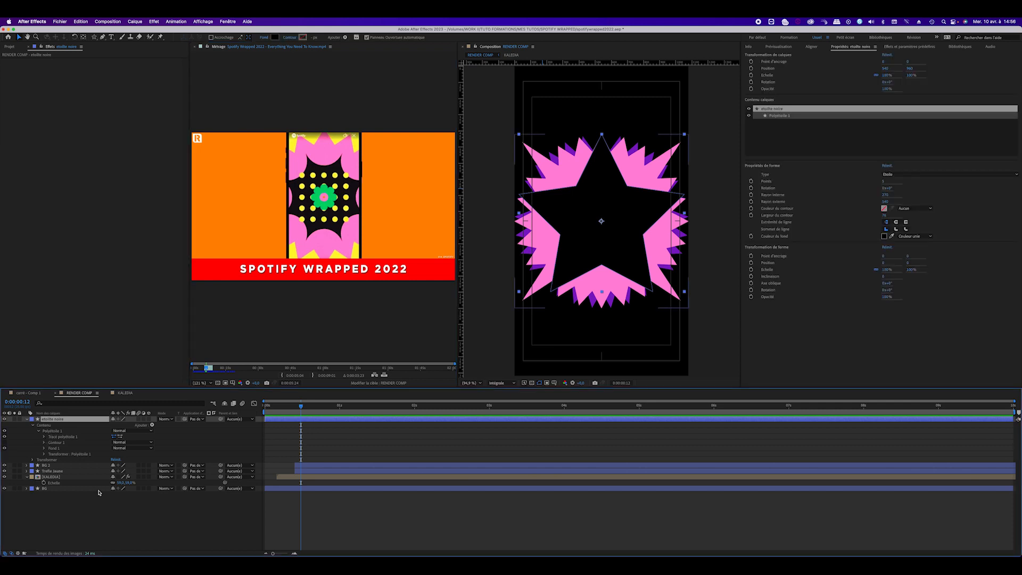
left_click(44, 438)
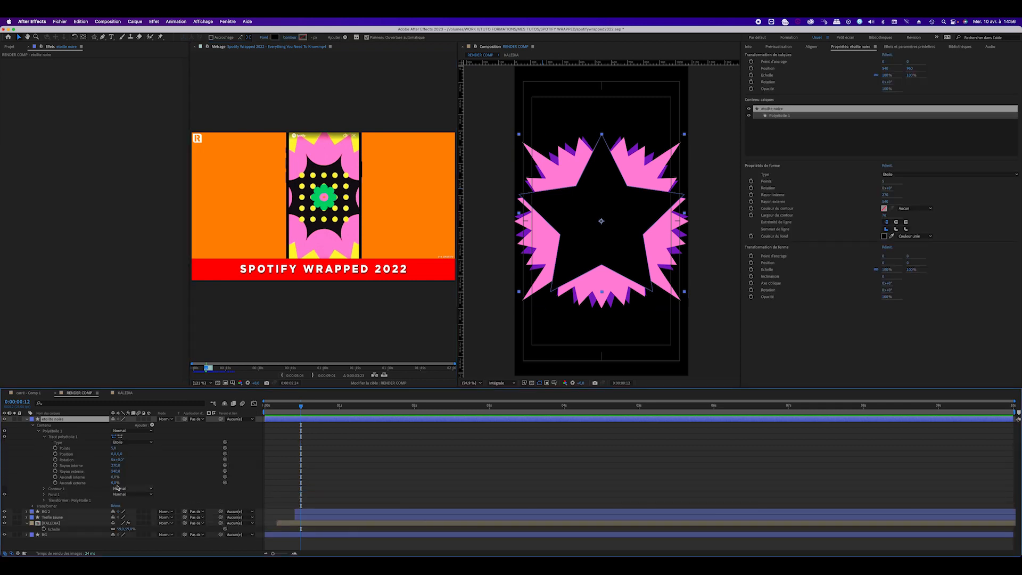
Curve the hollows of the black star by increasing its inner roundness, and reduce its inner radius to about 235.
left_click_drag(115, 484, 86, 482)
key("super+z")
left_click_drag(115, 478, 198, 478)
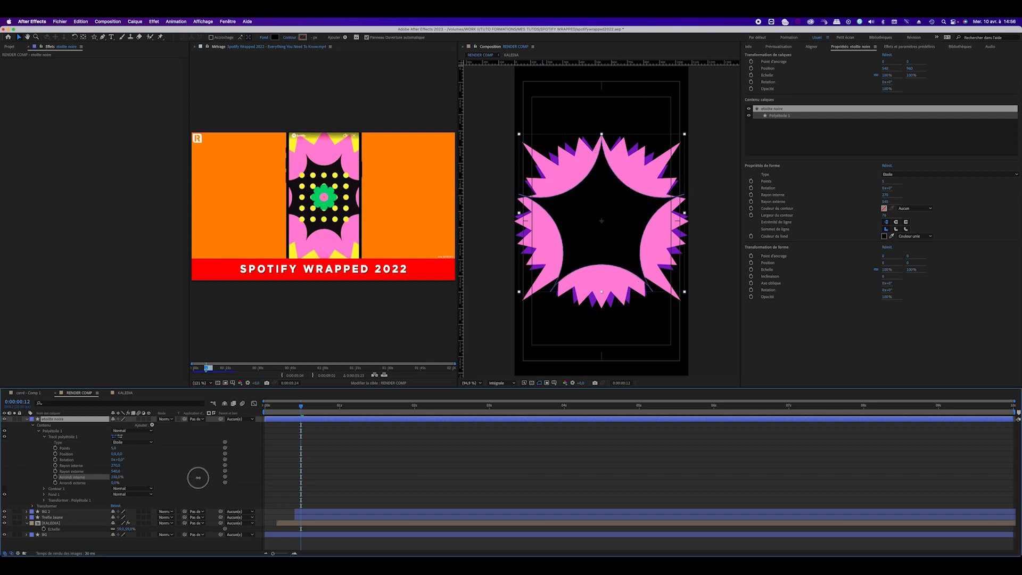
mouse_move(114, 465)
left_mouse_down()
mouse_move(131, 465)
mouse_move(106, 466)
left_mouse_up()
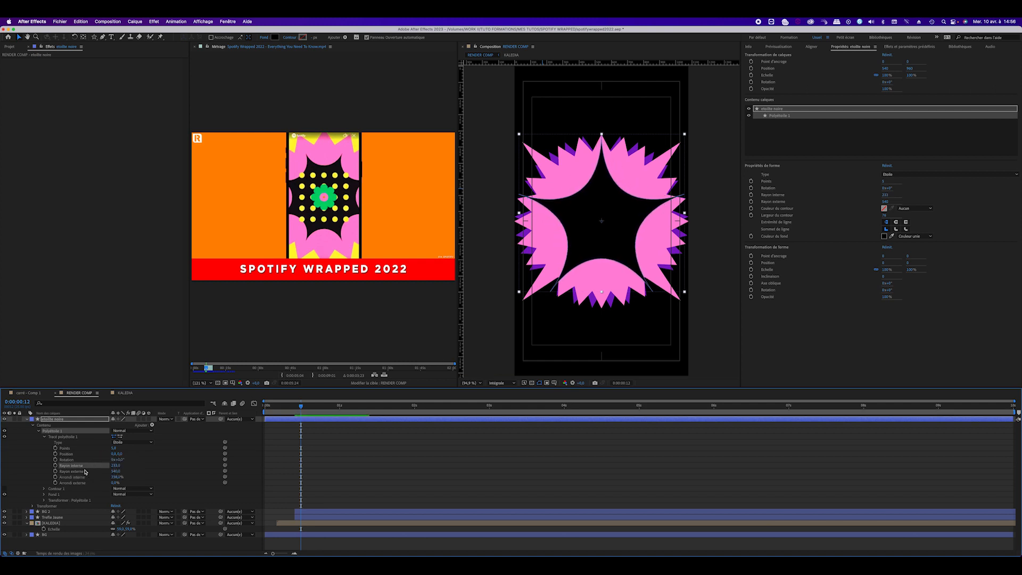
Set the black star to 8 points, enlarge its outer radius to about 570 and increase its inner radius.
left_click(114, 447)
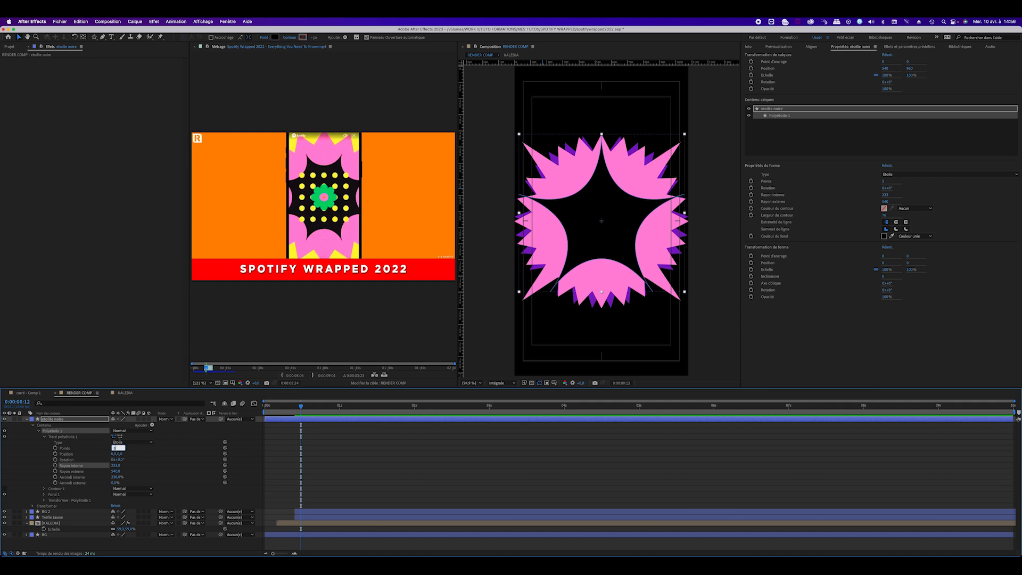
type("8")
key("Return")
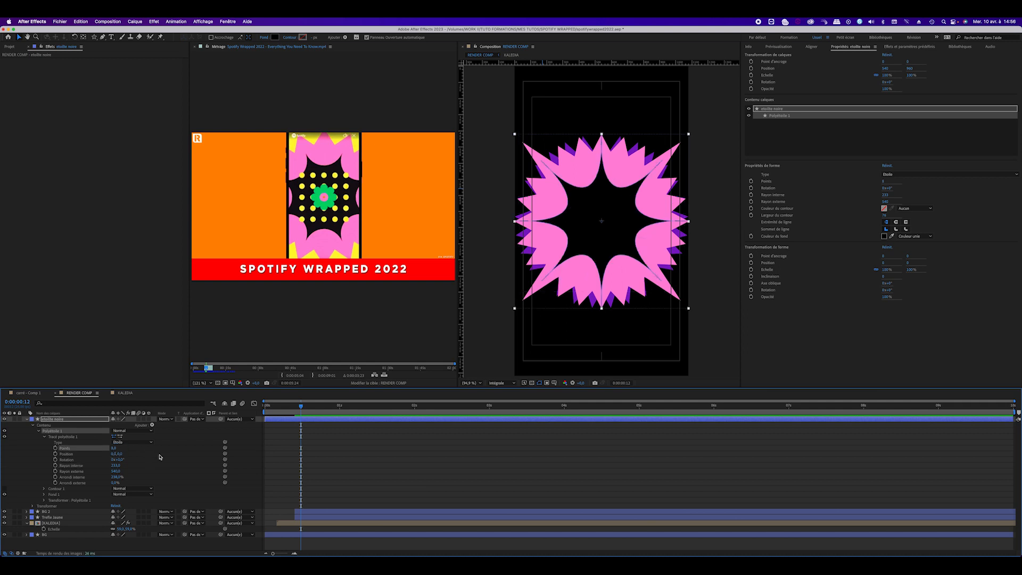
mouse_move(116, 472)
left_mouse_down()
mouse_move(141, 465)
mouse_move(133, 465)
left_mouse_up()
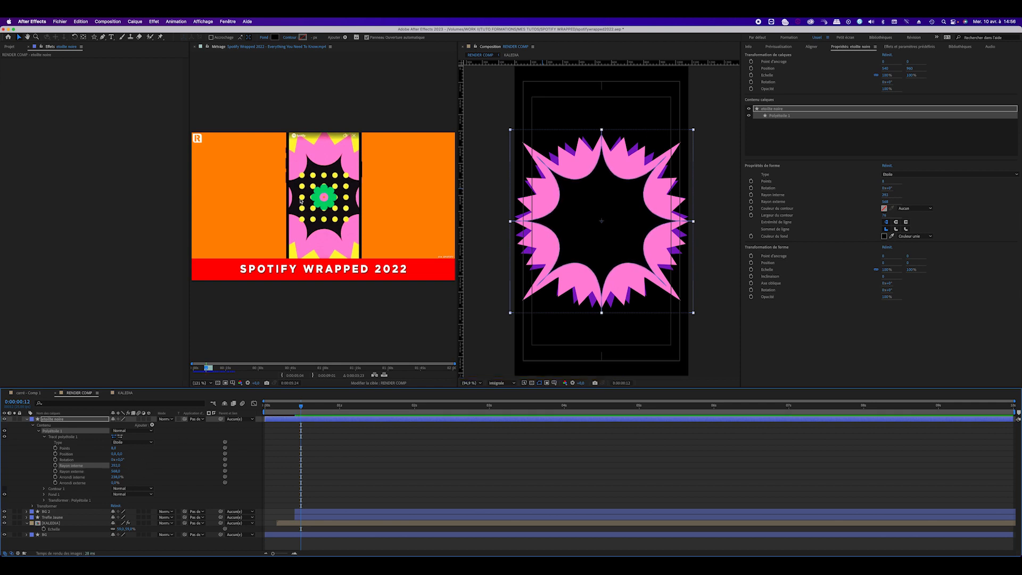
left_click(38, 431)
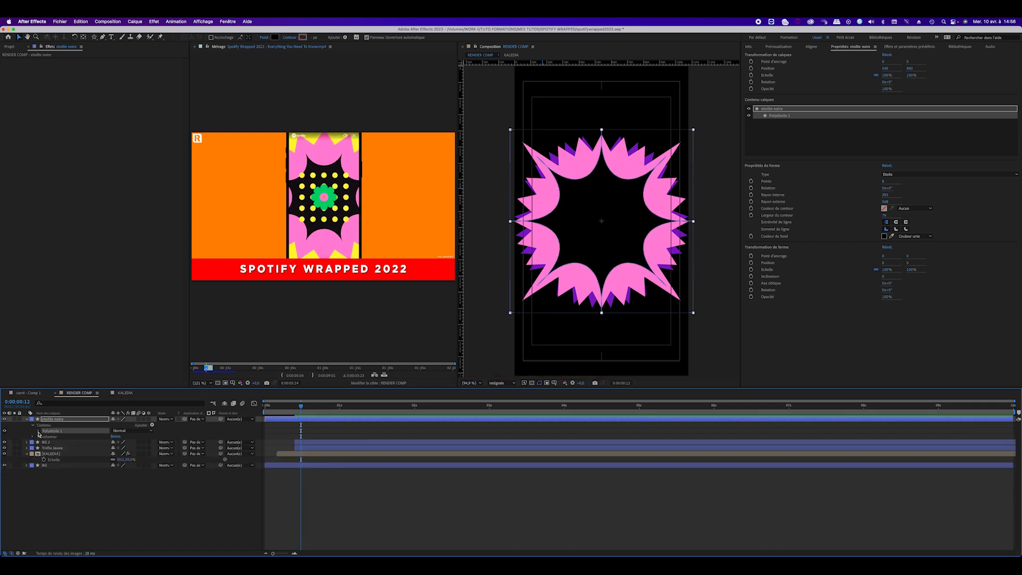
Move the "etoile noire" layer to start at 0:00:00:12 and hide every layer above BG.
key("F2")
left_click(76, 420)
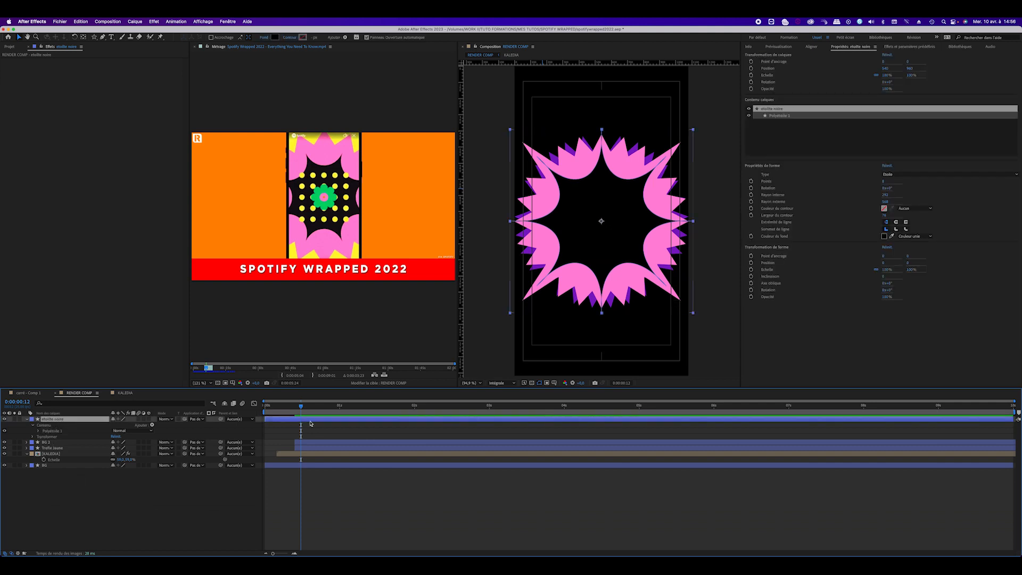
left_click_drag(296, 422, 327, 425)
left_click_drag(6, 454, 4, 421)
left_click_drag(301, 410, 258, 414)
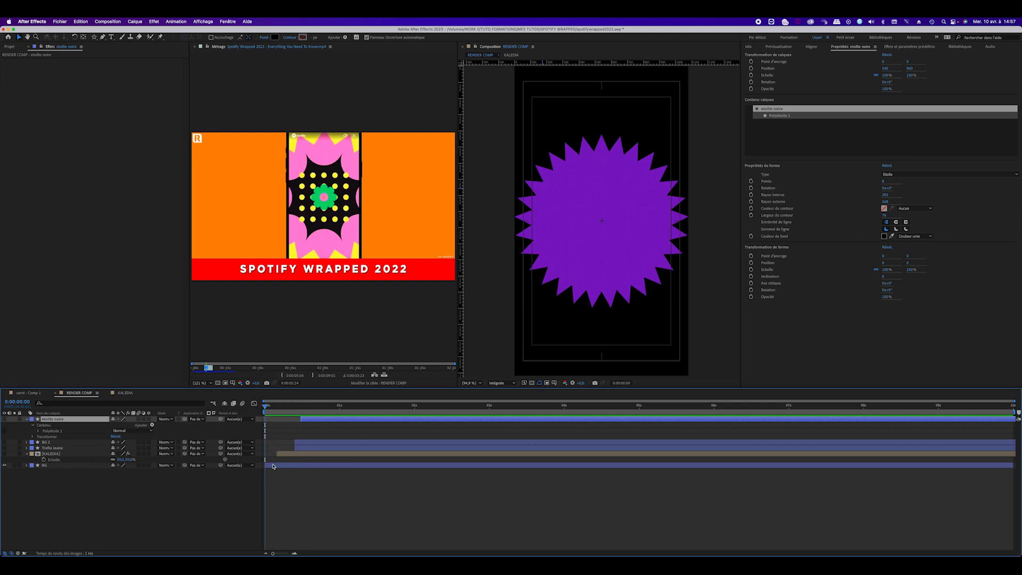
Animate the BG layer's scale from 0% at the start to 100% at 2 seconds, and preview the growth.
left_click(273, 467)
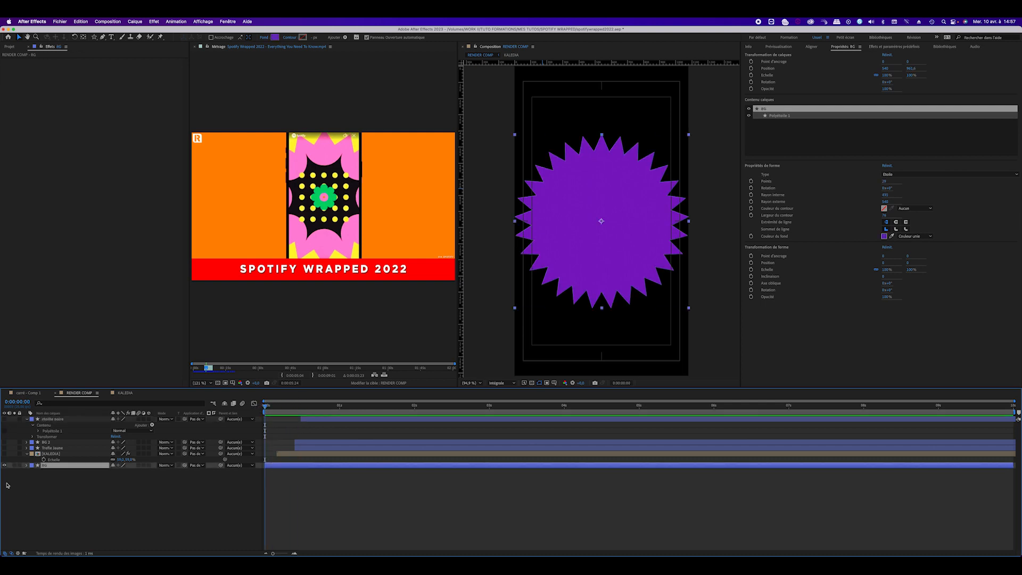
left_click(44, 472)
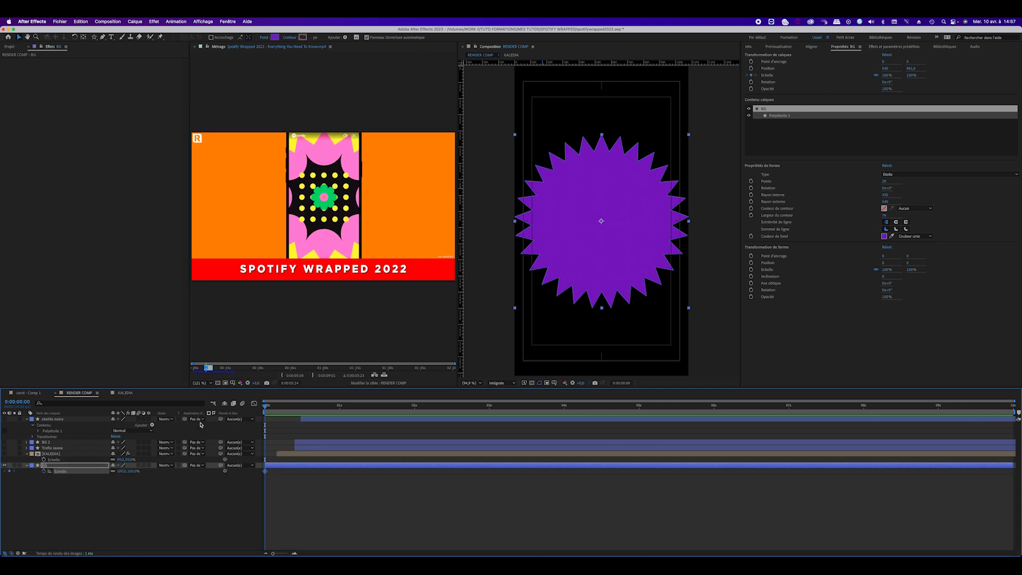
left_click_drag(266, 410, 414, 413)
left_click(5, 472)
left_click(133, 471)
type("0")
key("Return")
key("space")
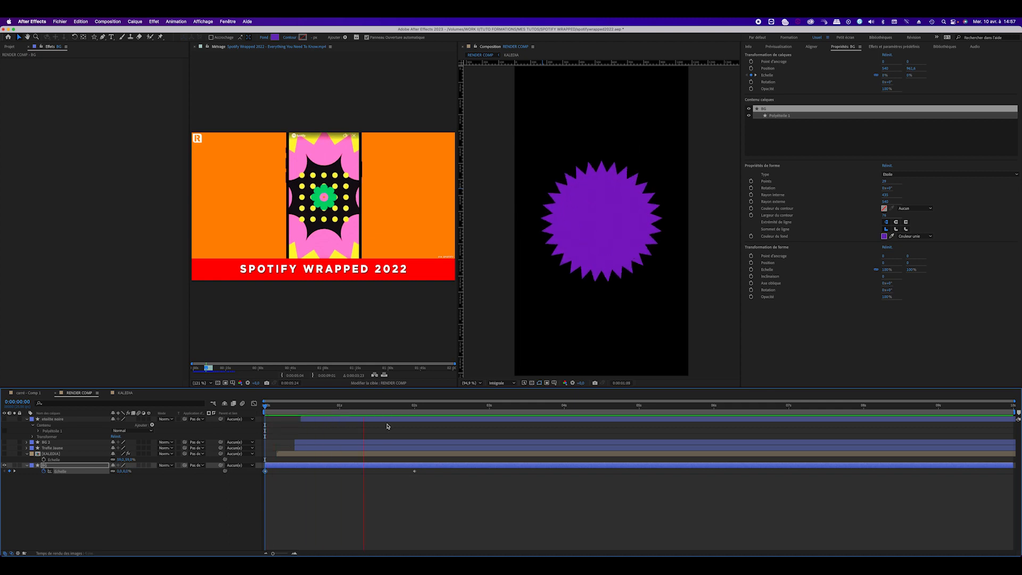
key("space")
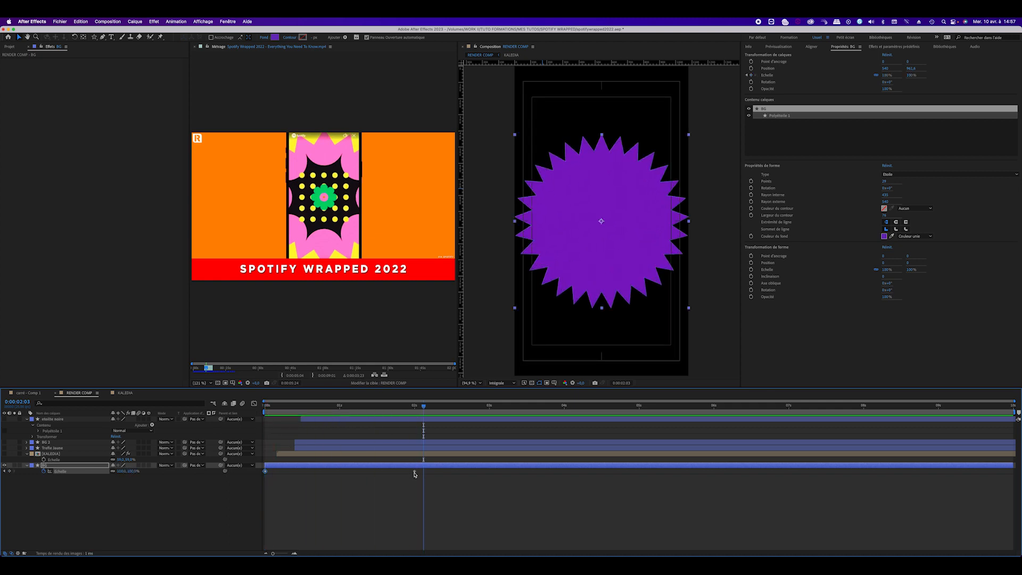
Move BG's second scale keyframe to about 0:00:01:18, raise its scale to about 249%, and preview the faster growth.
left_click_drag(414, 472, 394, 472)
left_click(8, 471)
left_click_drag(133, 471, 189, 472)
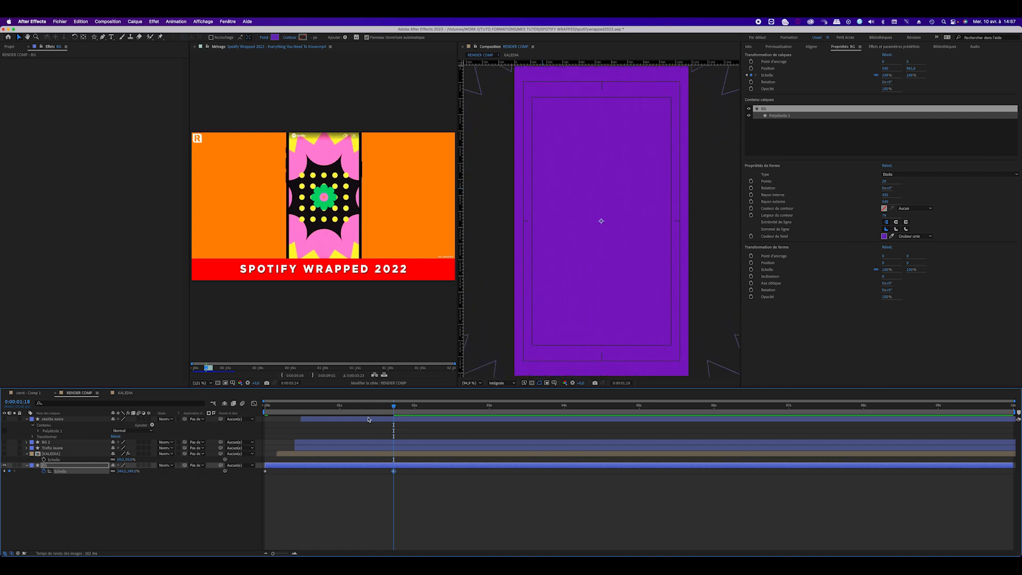
key("space")
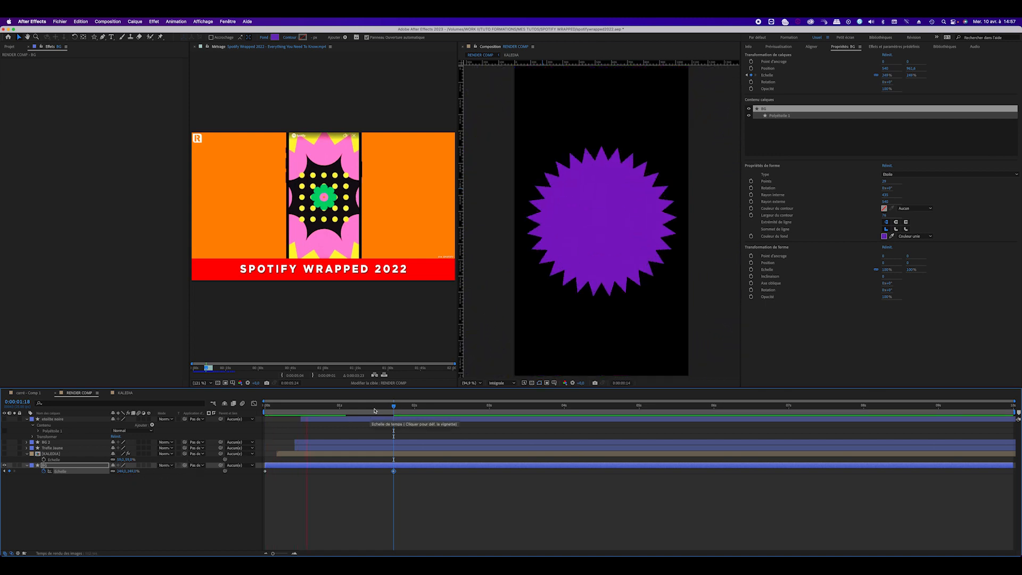
left_click_drag(336, 406, 280, 408)
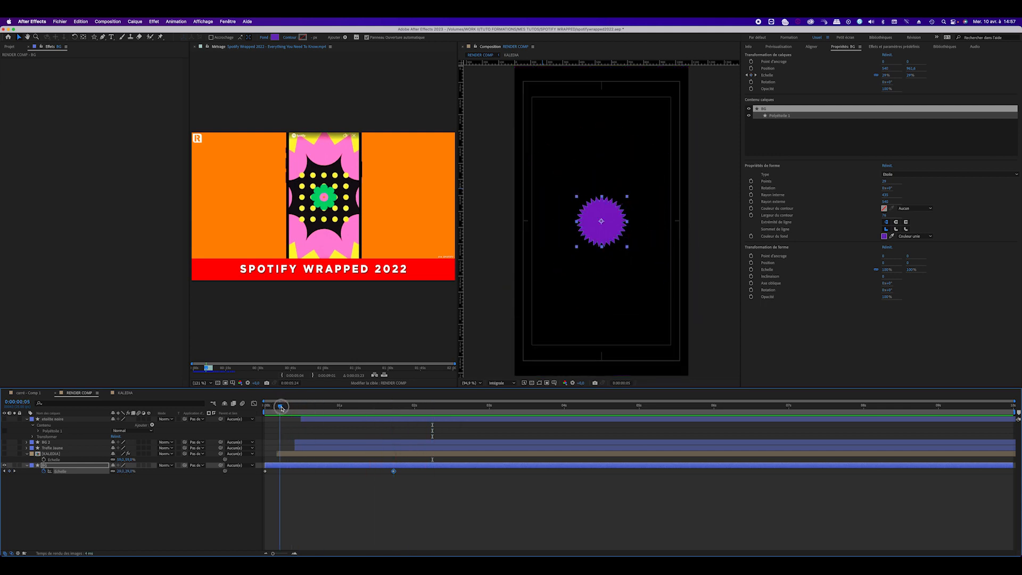
Show the KALEIDA layer and move it to start at 0:00:00:00.
left_click(43, 456)
left_click(4, 454)
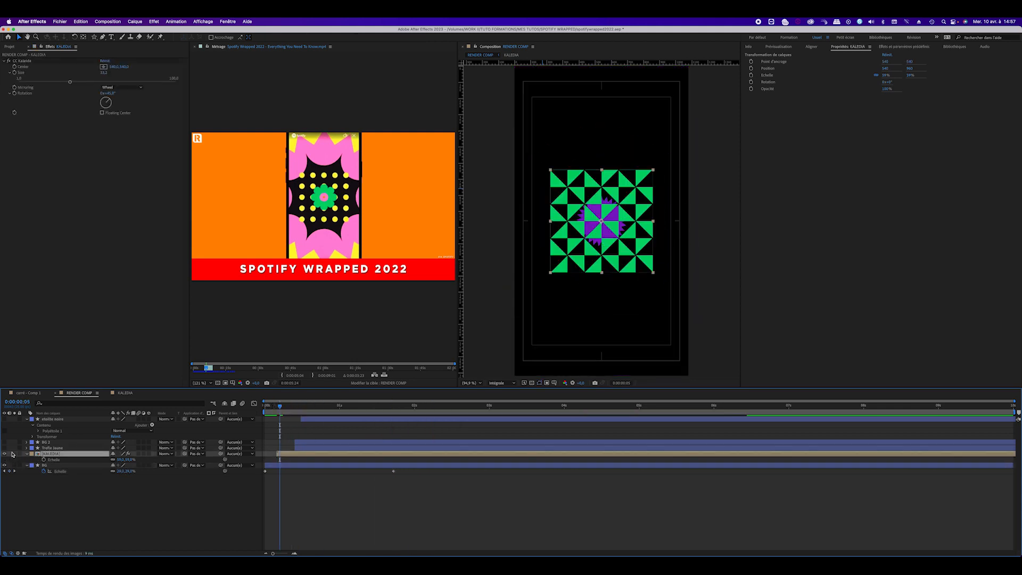
left_click(278, 409)
left_click_drag(277, 408, 252, 410)
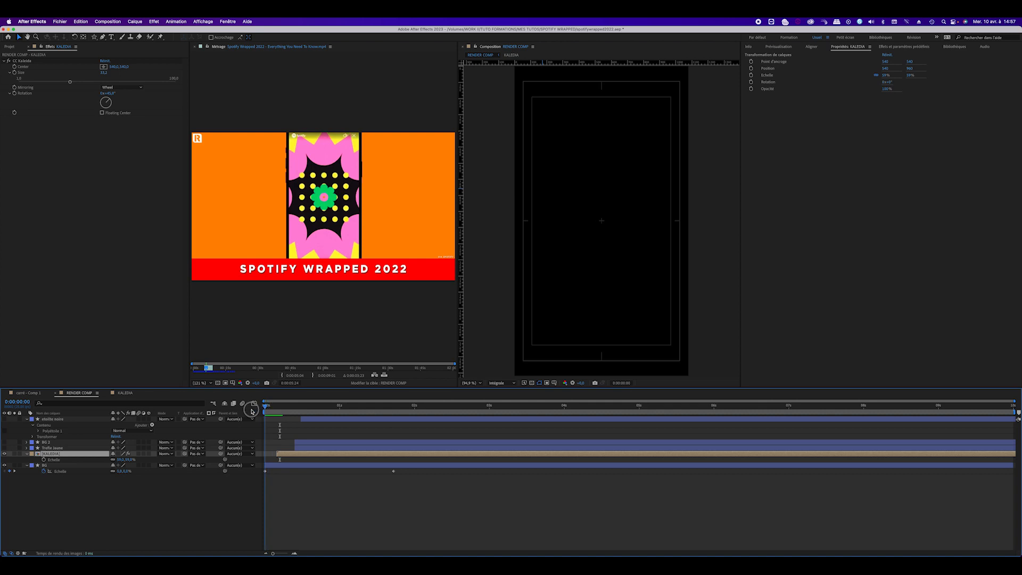
left_click_drag(287, 457, 278, 457)
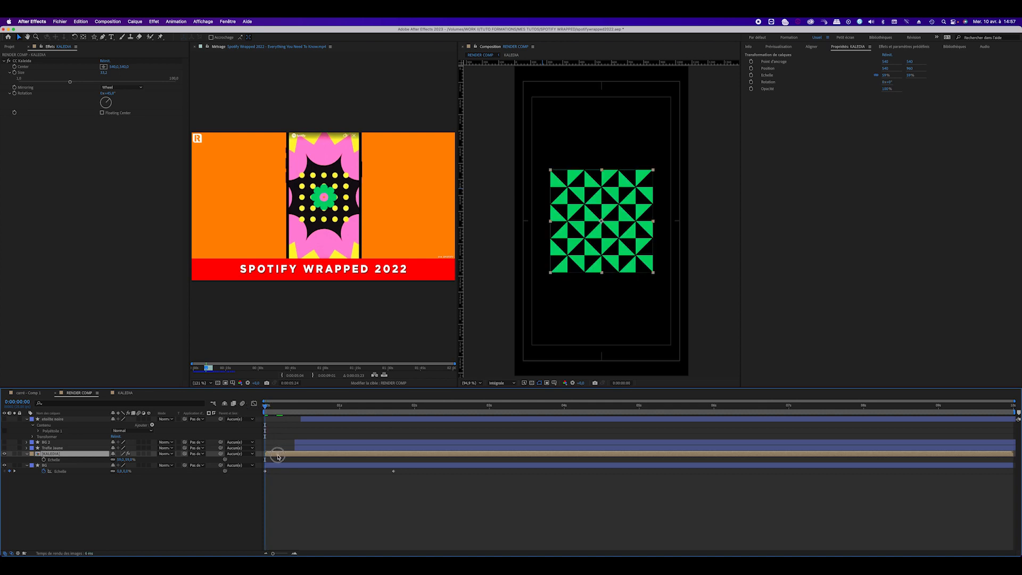
Keyframe KALEIDA's current scale at the composition start and at BG's second scale keyframe.
left_click(43, 460)
key("space")
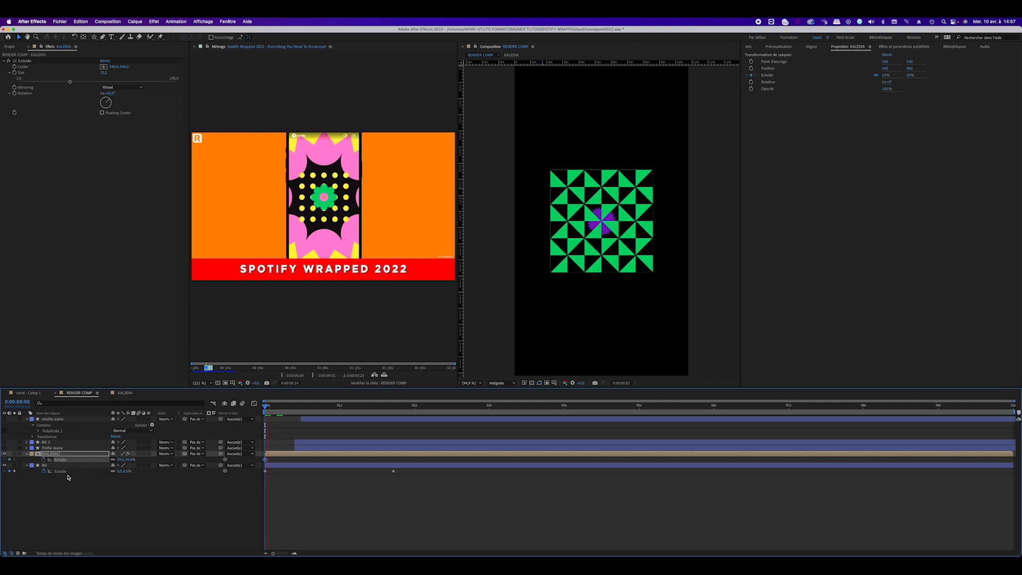
key("space")
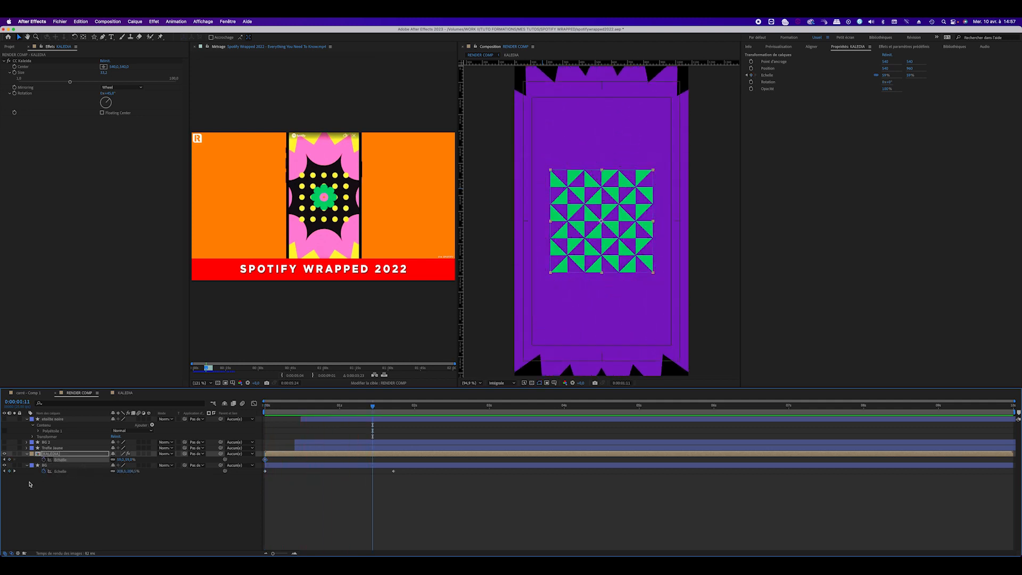
left_click(14, 472)
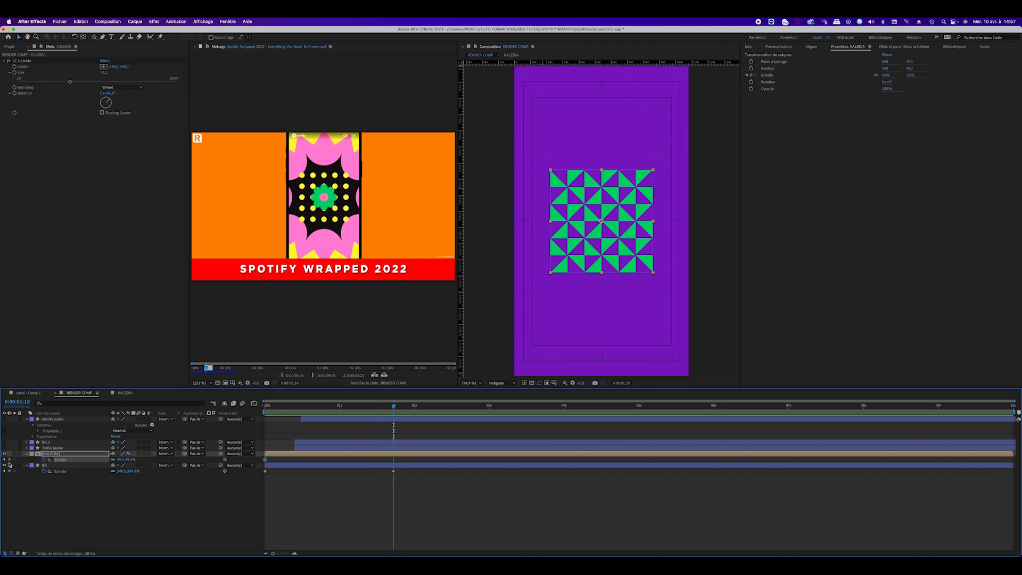
left_click(8, 462)
left_click(5, 462)
left_click(5, 461)
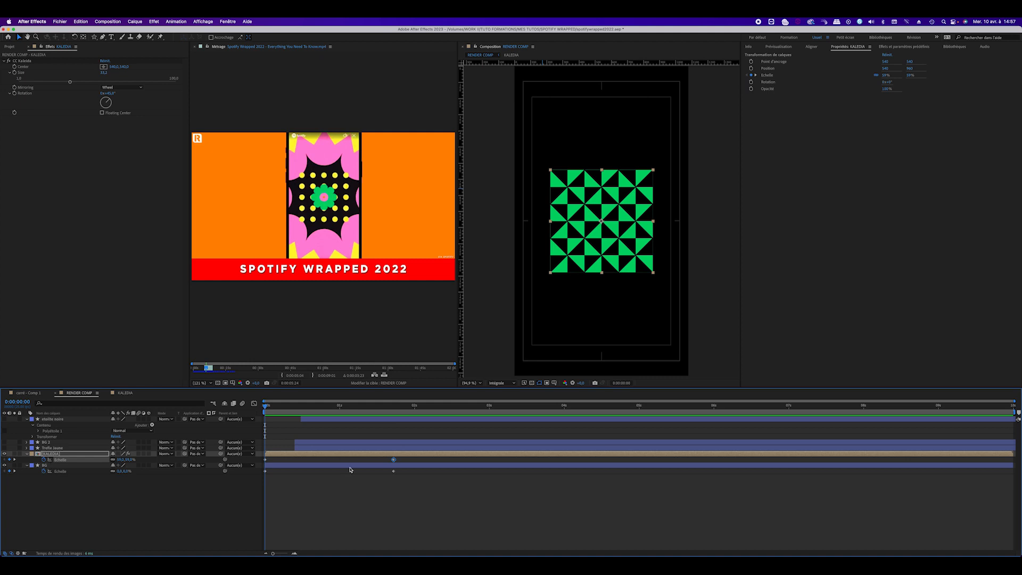
Set KALEIDA's scale to 0% at the composition start and preview its growth together with BG.
left_click(313, 503)
left_click(129, 460)
type("0")
key("Return")
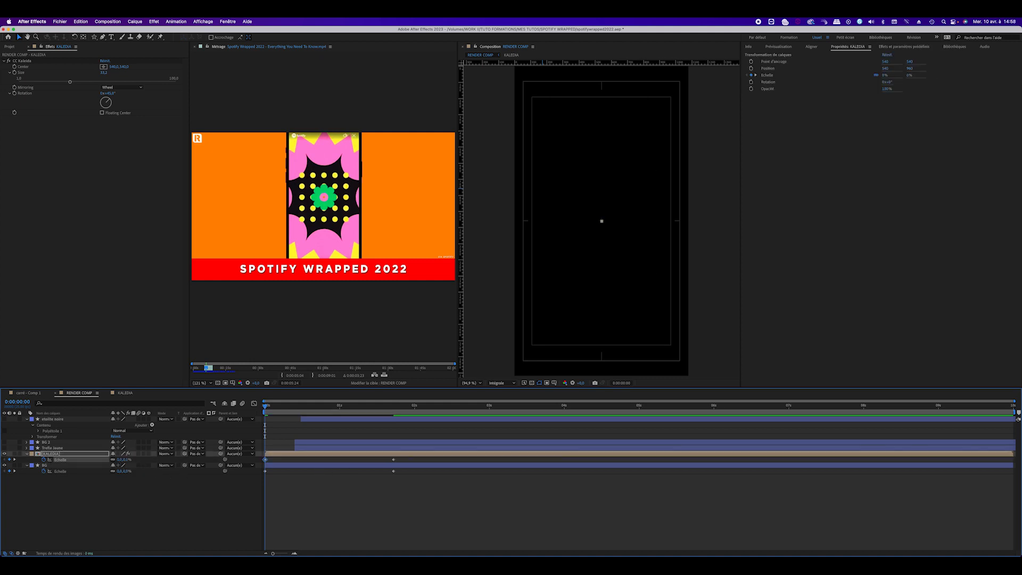
key("space")
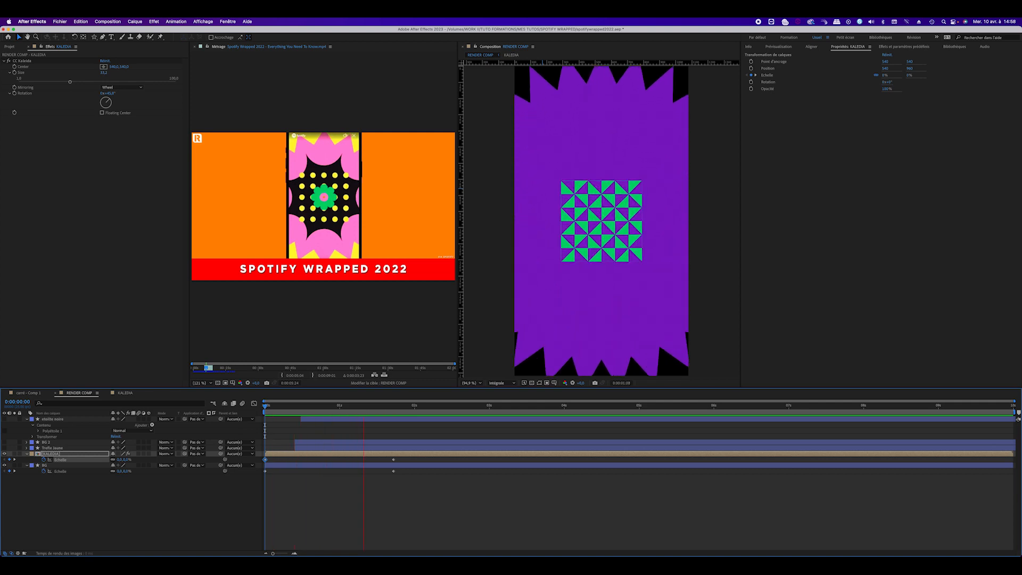
key("space")
Show the yellow flower layer and move it to start where the BG and KALEIDA scale animations end.
left_click_drag(397, 407, 394, 408)
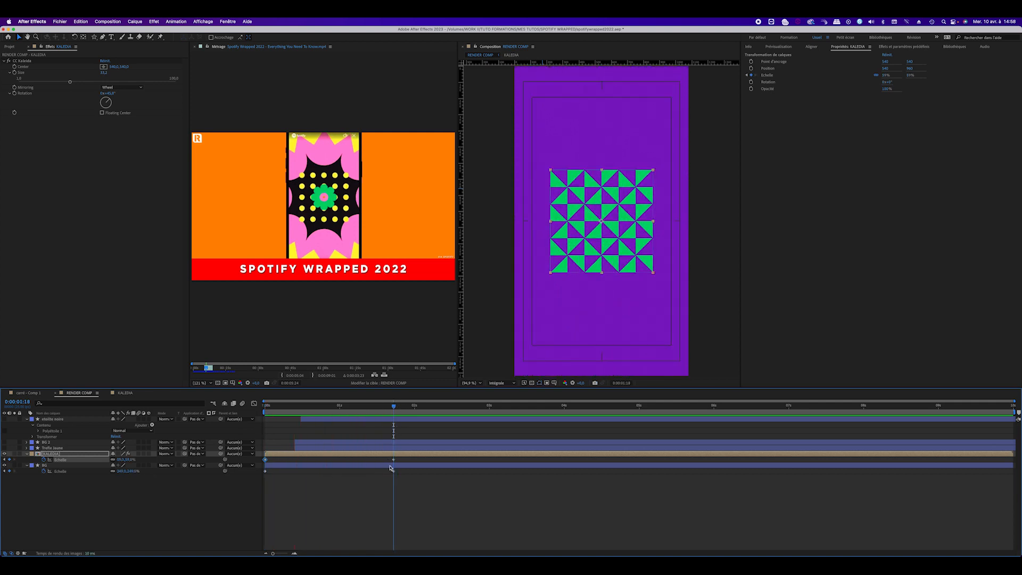
left_click(393, 490)
left_click(49, 448)
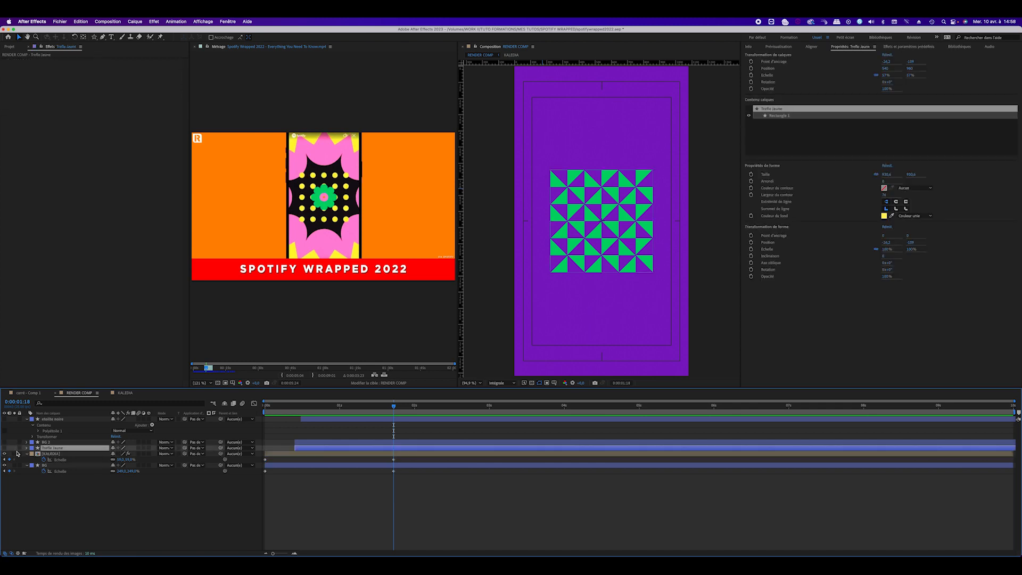
left_click(5, 448)
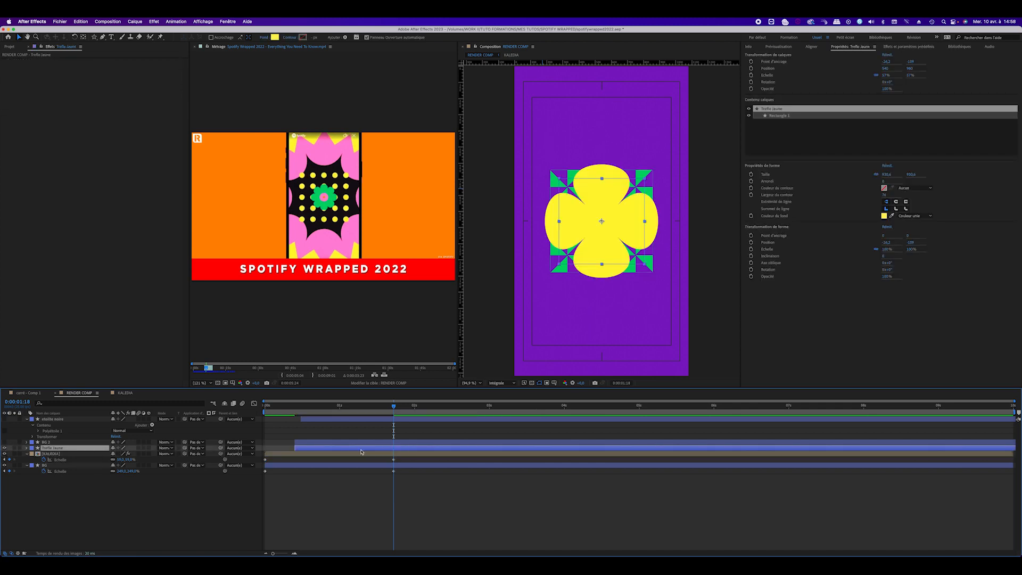
left_click_drag(348, 451, 431, 452)
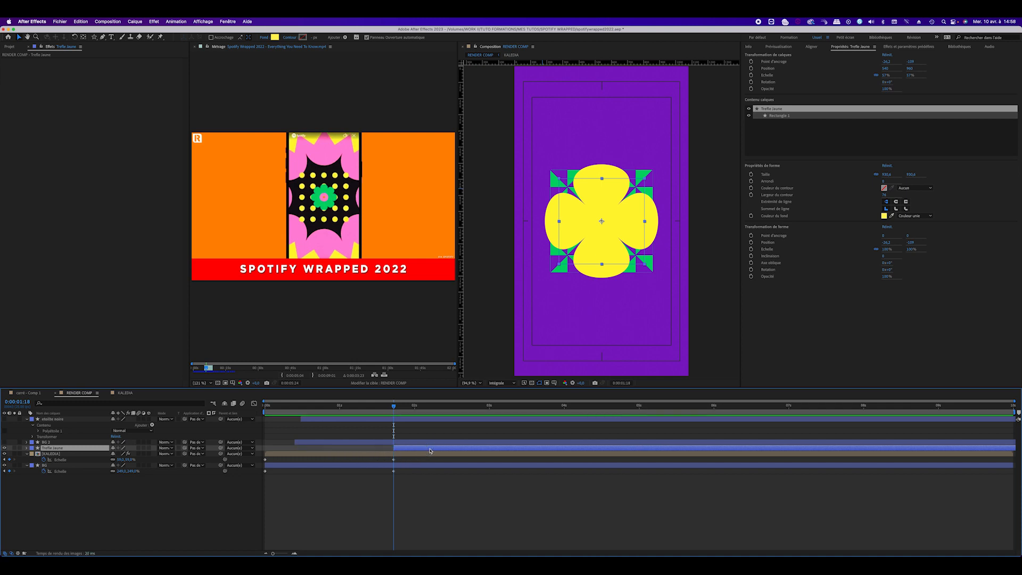
Add a 0% scale keyframe at the beginning of the yellow flower layer.
key("s")
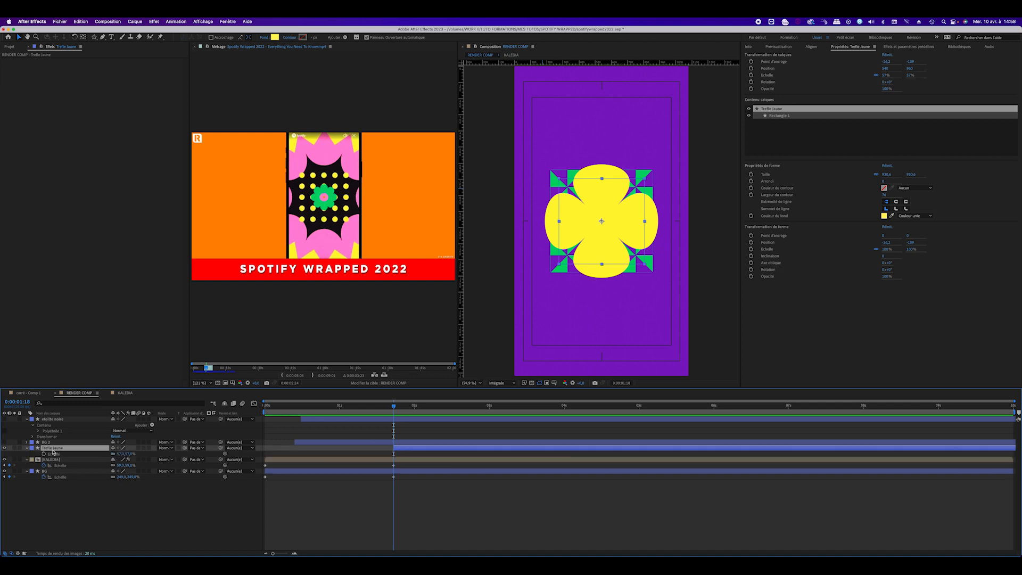
left_click(44, 454)
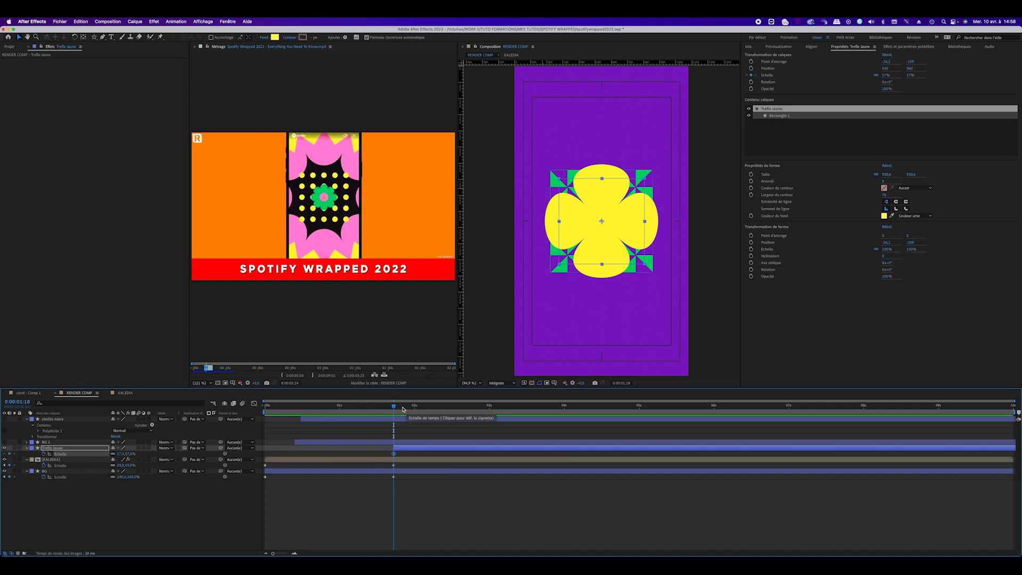
left_click(128, 454)
type("0")
key("Return")
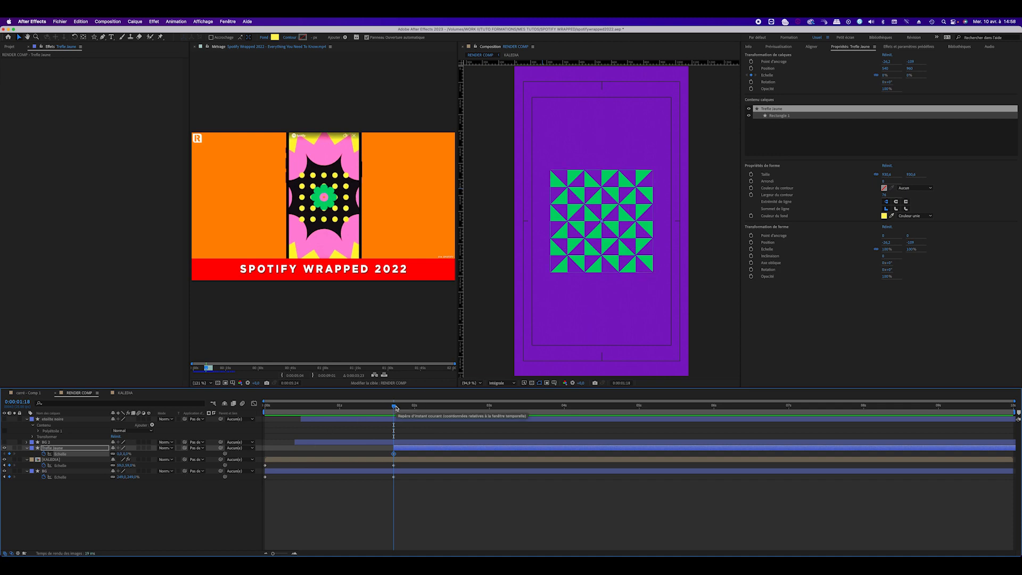
Add a second, enlarged scale keyframe to the yellow flower at 0:00:03:08 and move it to about 0:00:04:22.
left_click_drag(396, 409, 514, 409)
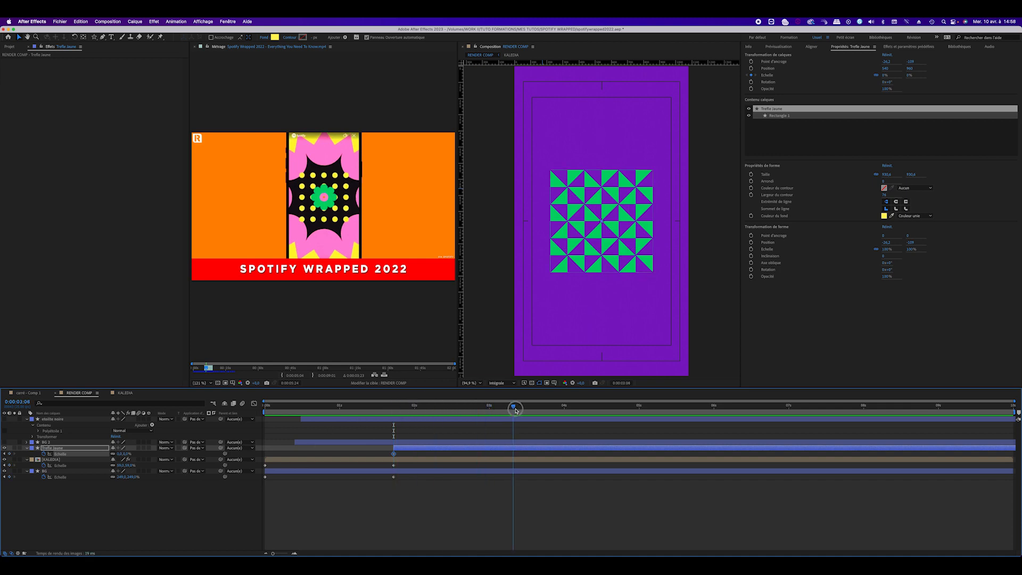
left_click_drag(127, 456, 138, 457)
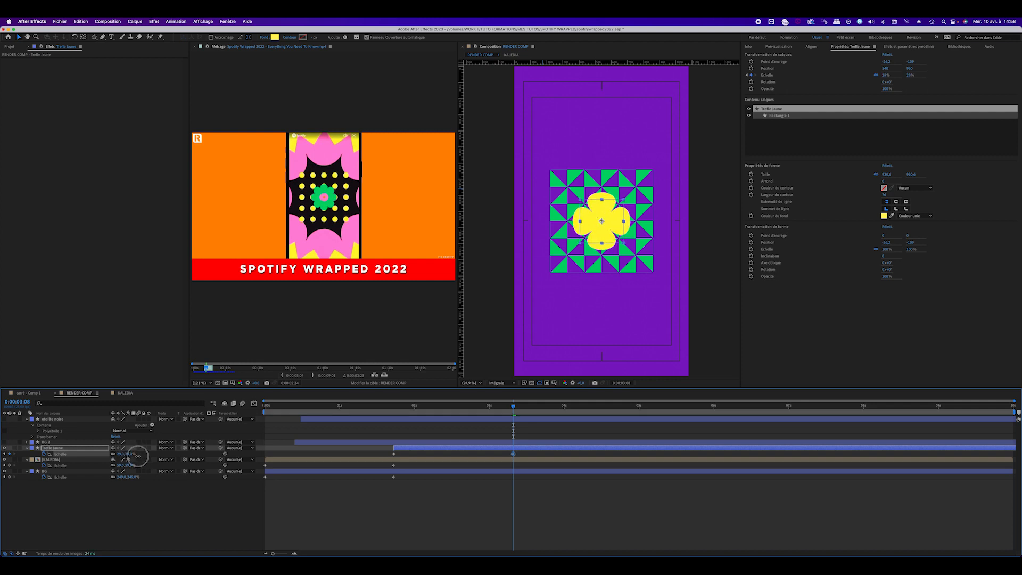
left_click_drag(138, 457, 141, 456)
left_click_drag(514, 455, 630, 456)
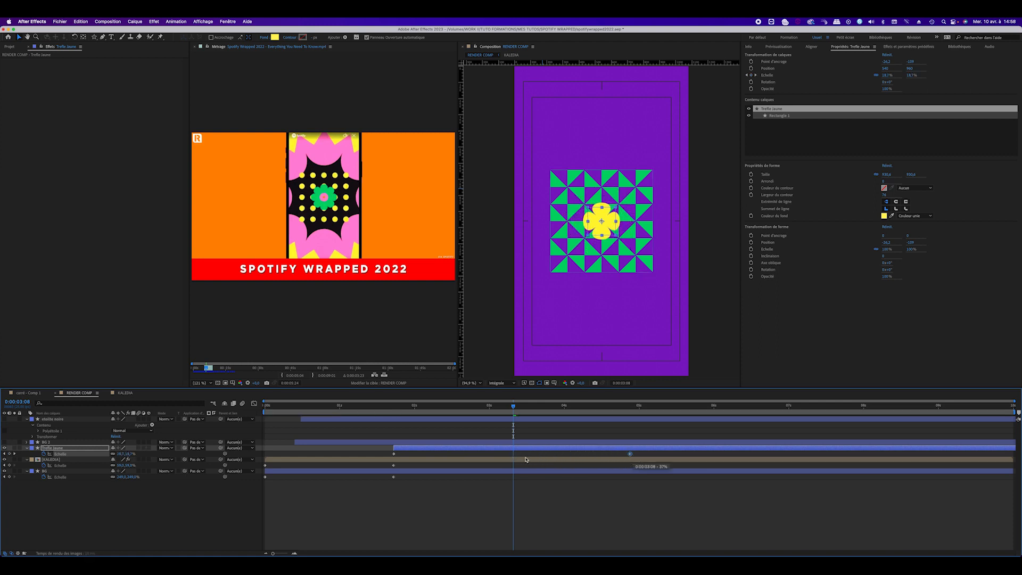
Set the yellow flower's scale to about 200% at its last keyframe and scrub through the growth.
left_click(147, 464)
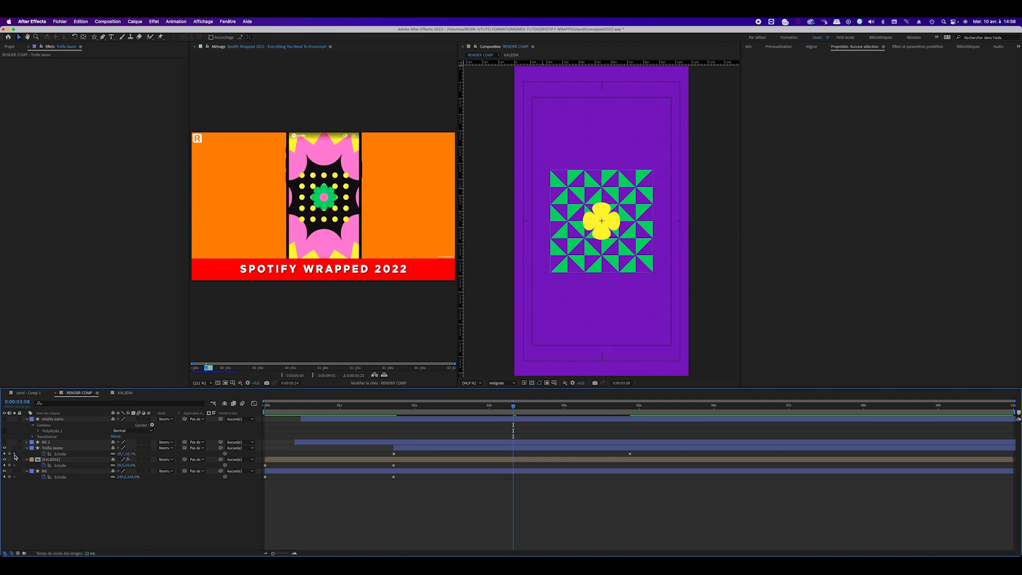
left_click(14, 454)
left_click_drag(128, 454, 187, 459)
left_click(516, 411)
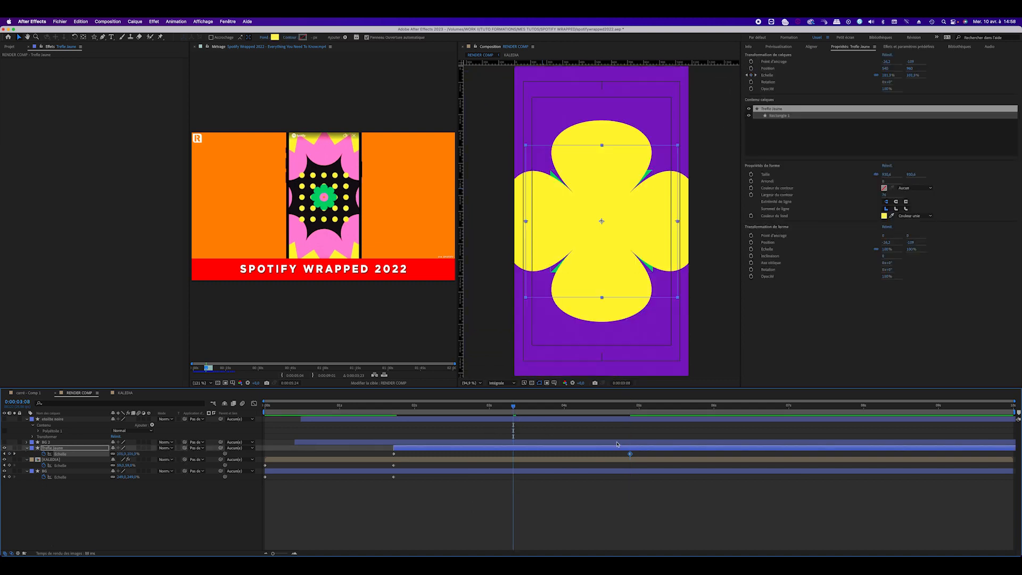
left_click_drag(516, 410, 631, 417)
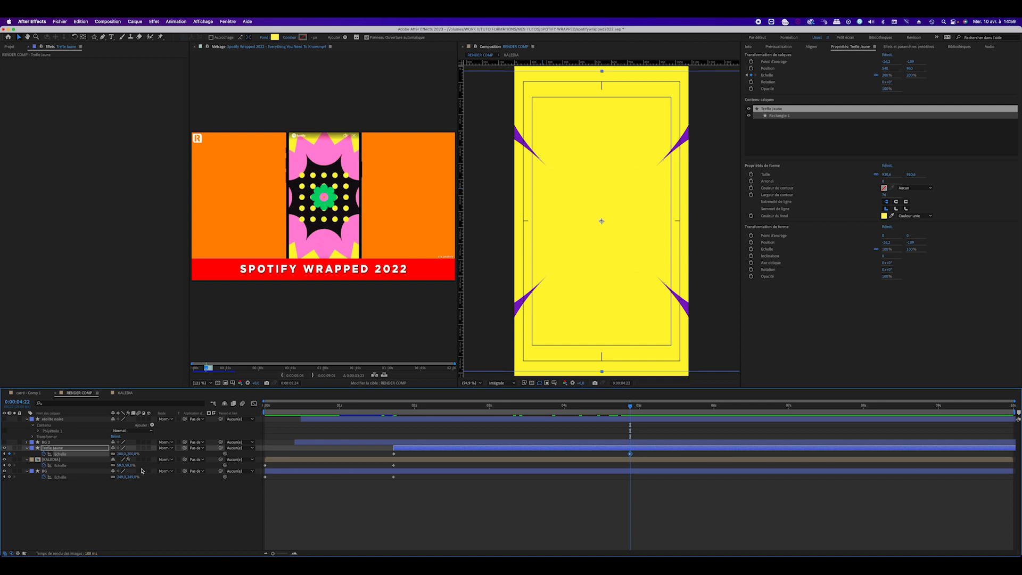
Enlarge KALEIDA to about 242% scale at 0:00:04:22 and preview the animation from the start.
left_click_drag(131, 468, 195, 471)
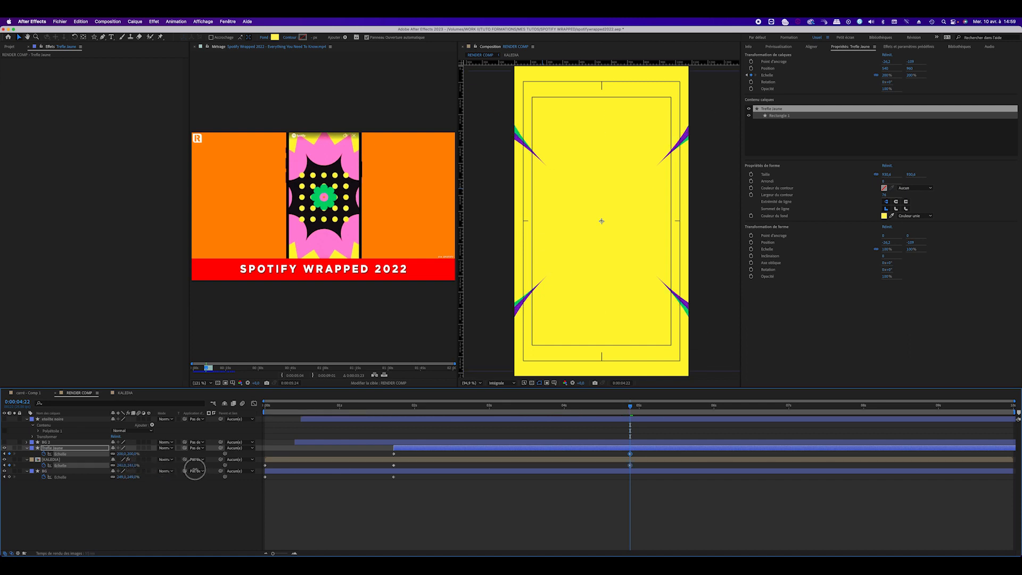
left_click_drag(376, 409, 238, 416)
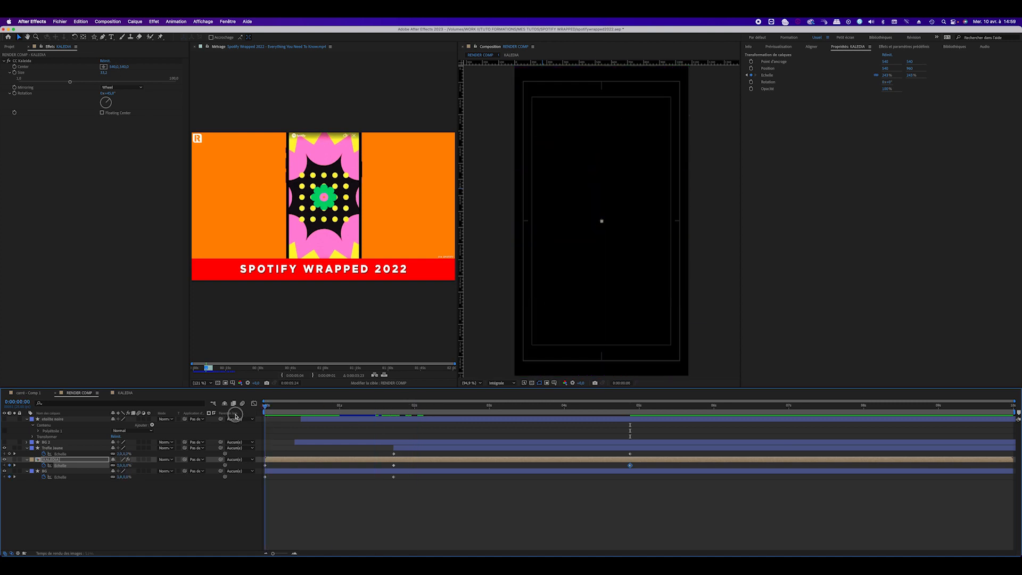
key("space")
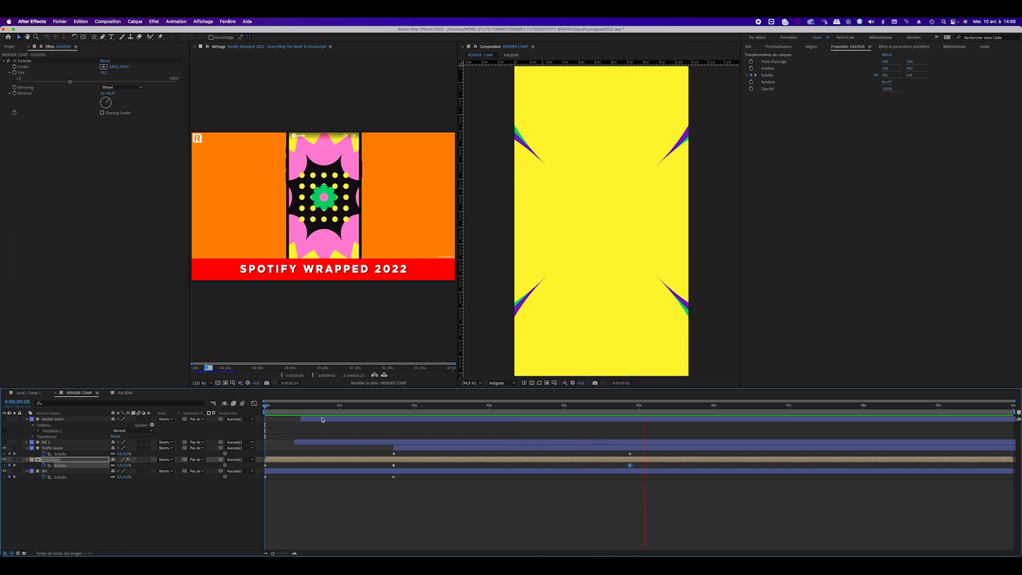
key("space")
Compress all scale keyframes of the yellow flower, KALEIDA and purple background proportionally so the last ones land at about 0:00:02:23.
left_click_drag(650, 450, 269, 493)
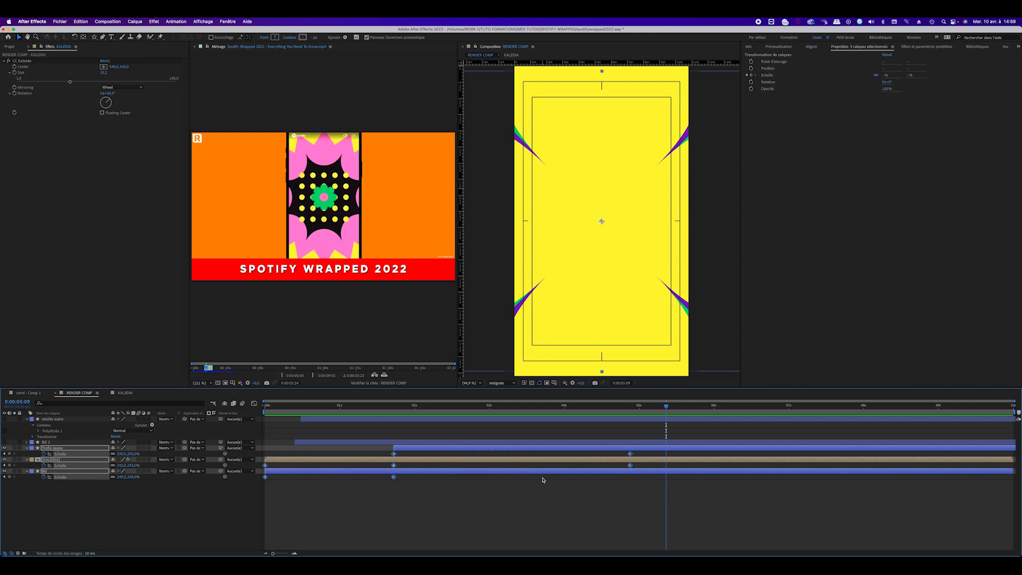
left_click(631, 466)
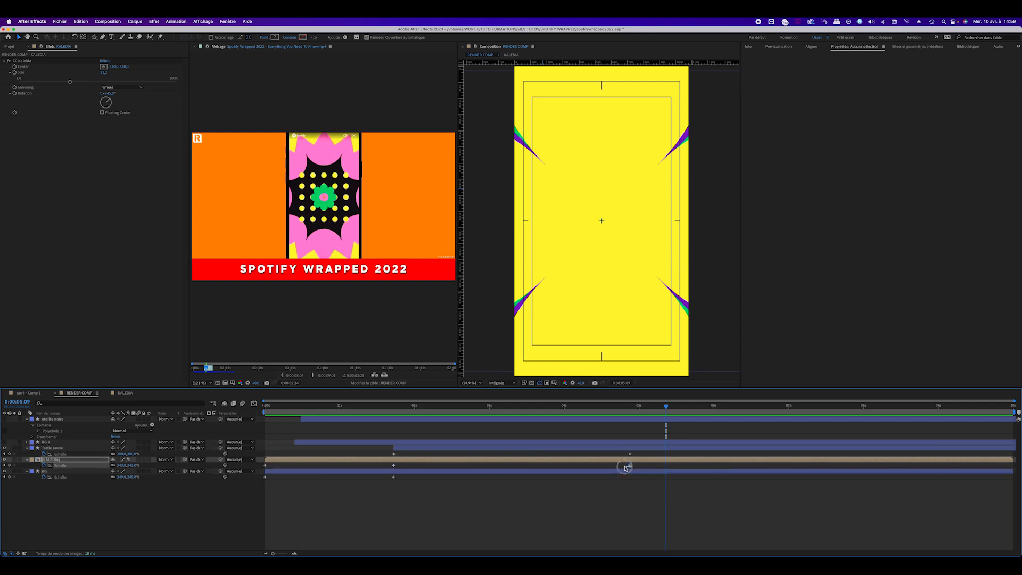
left_click_drag(642, 452, 243, 506)
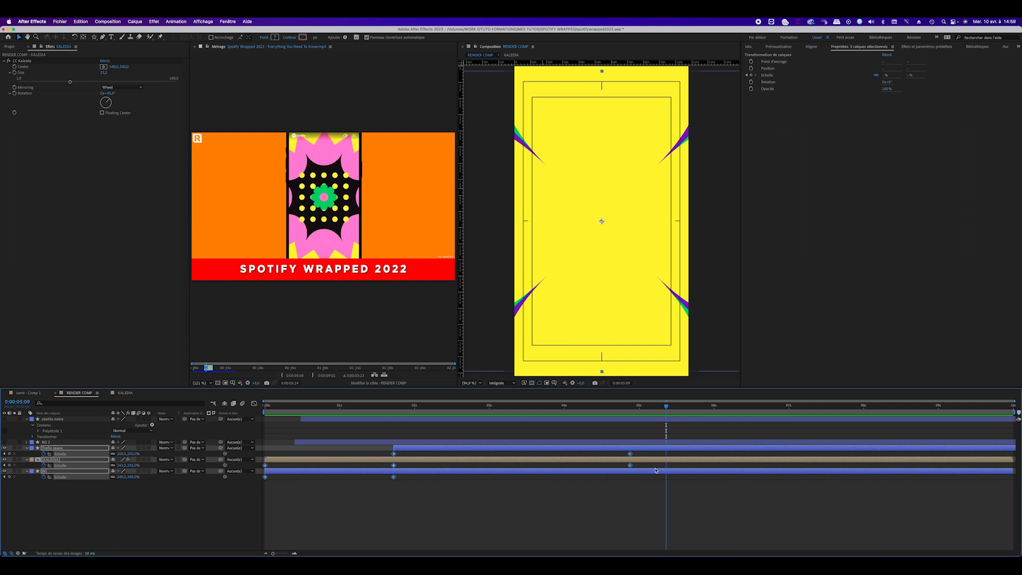
left_click_drag(632, 467, 488, 468)
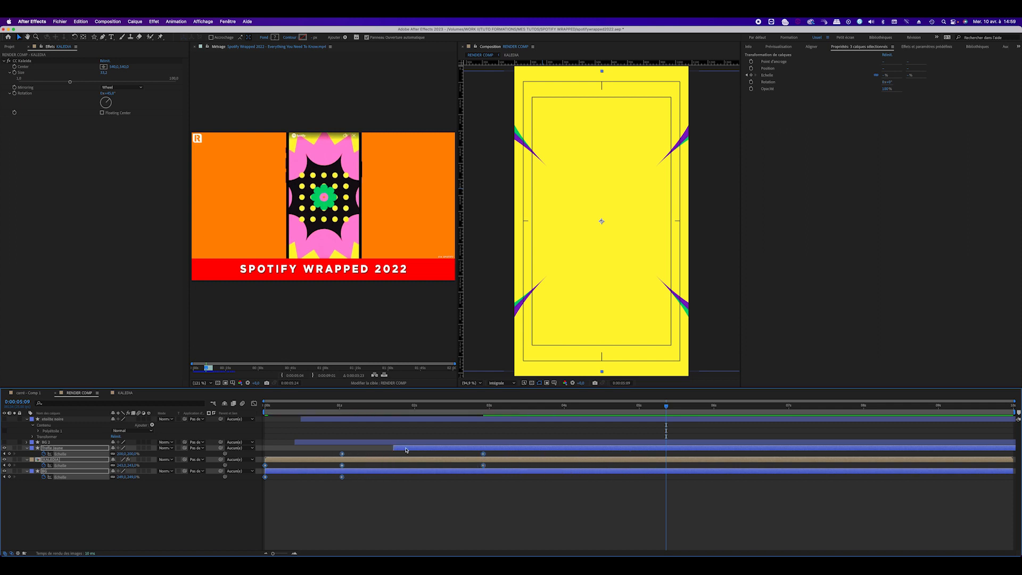
Shift the start of the yellow flower layer to about 0:00:01:00 and preview the animation from the beginning.
left_click(416, 491)
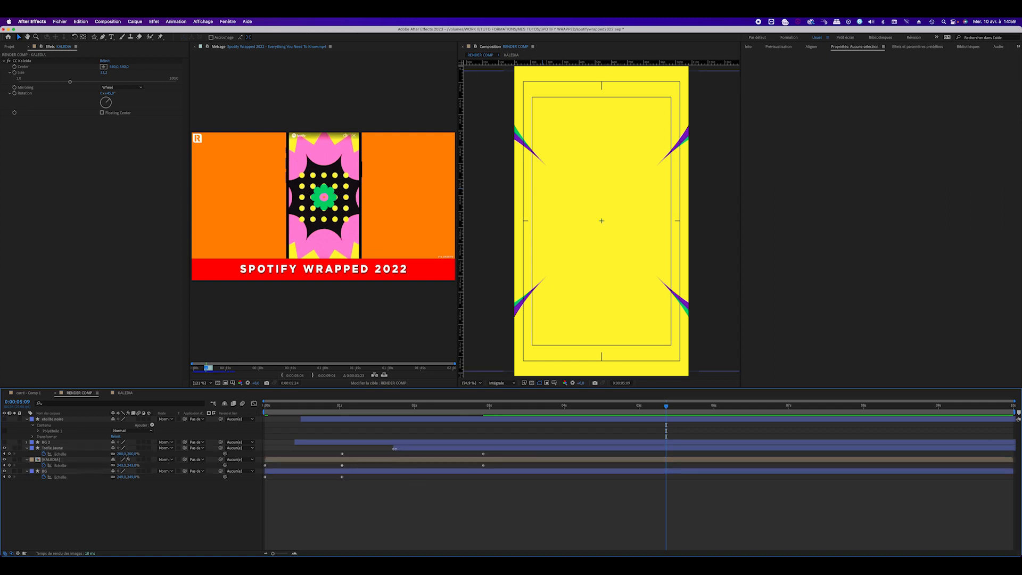
left_click(341, 447)
left_click_drag(344, 409, 240, 410)
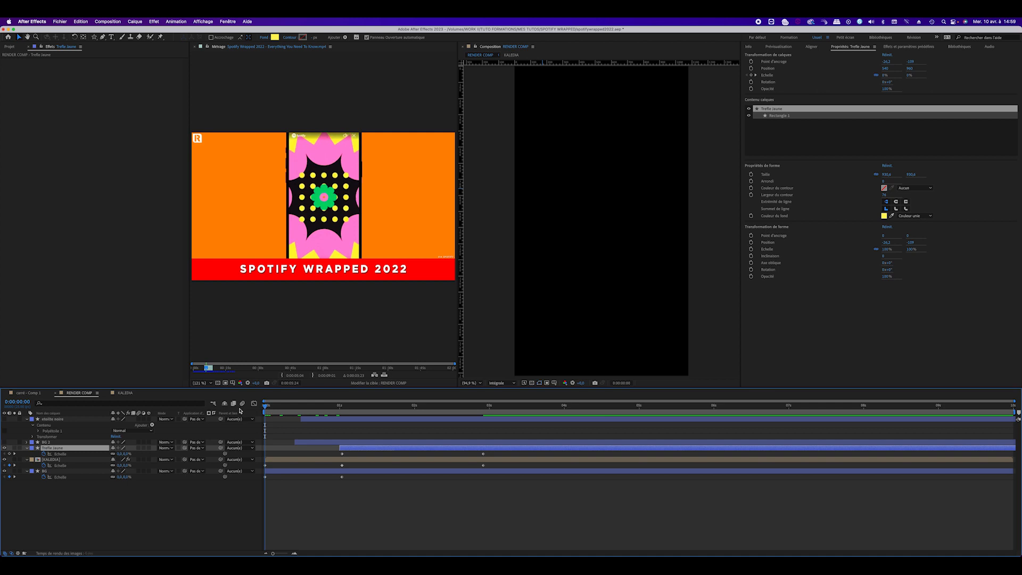
key("space")
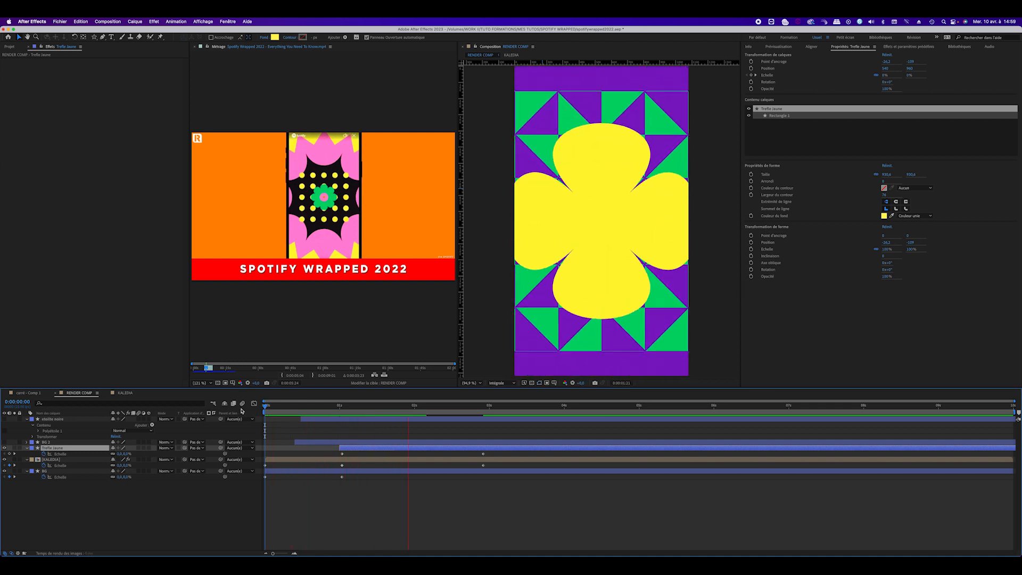
key("space")
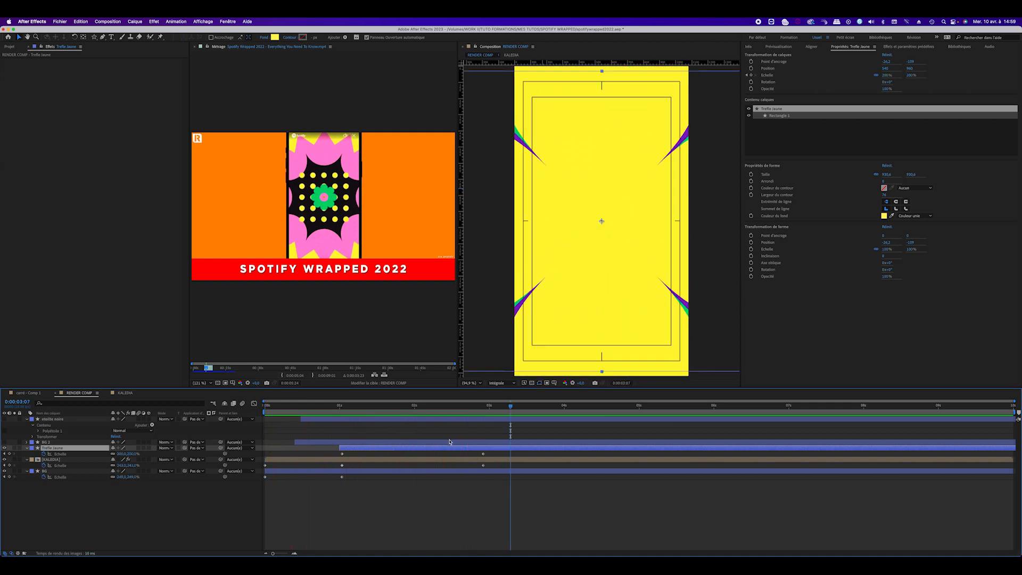
Shift the start of the black star layer to about 0:00:02:02 and collapse its shape properties.
left_click(5, 454)
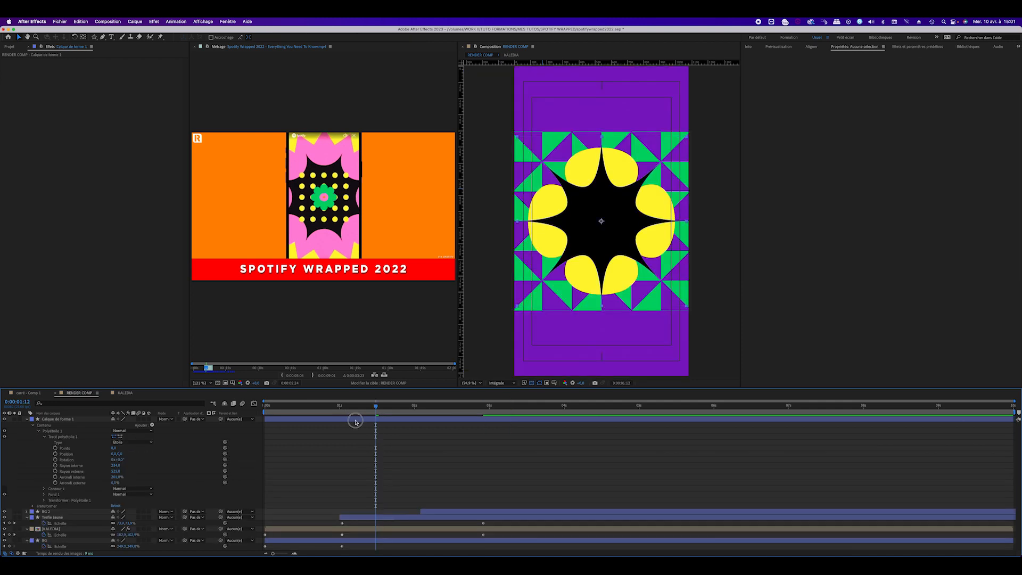
left_click_drag(305, 421, 502, 420)
left_click(482, 408)
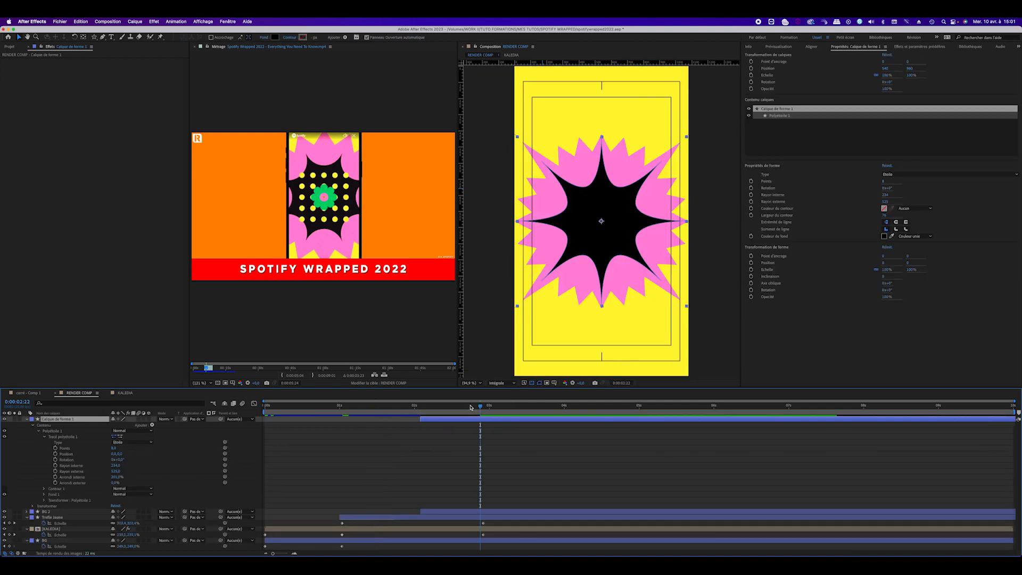
left_click(38, 431)
left_click(35, 426)
Start the pink star layer at 0:00:01:12 and animate its scale from nothing to about 145% at 0:00:02:18.
left_click_drag(461, 408, 376, 410)
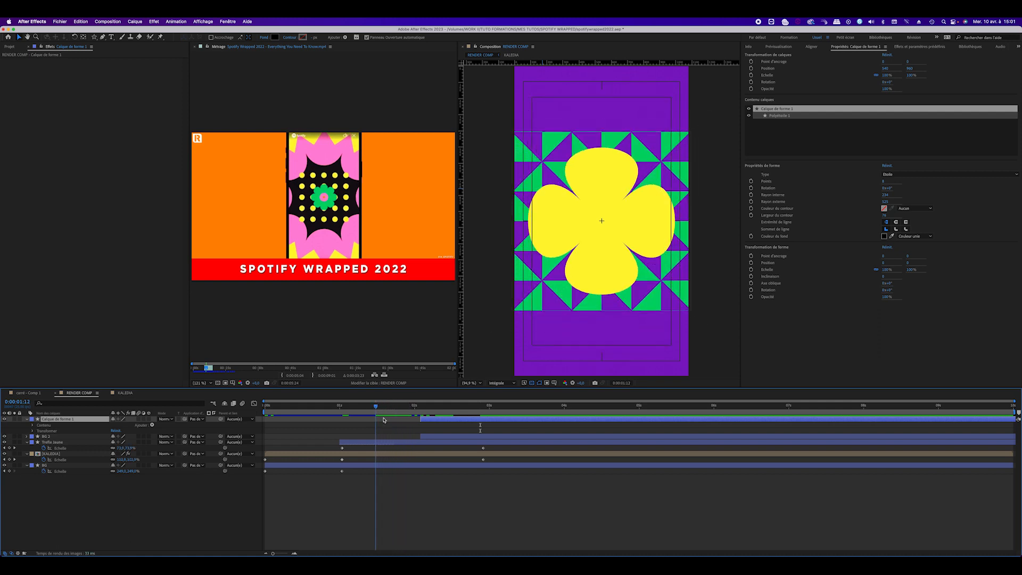
left_click_drag(435, 438, 390, 440)
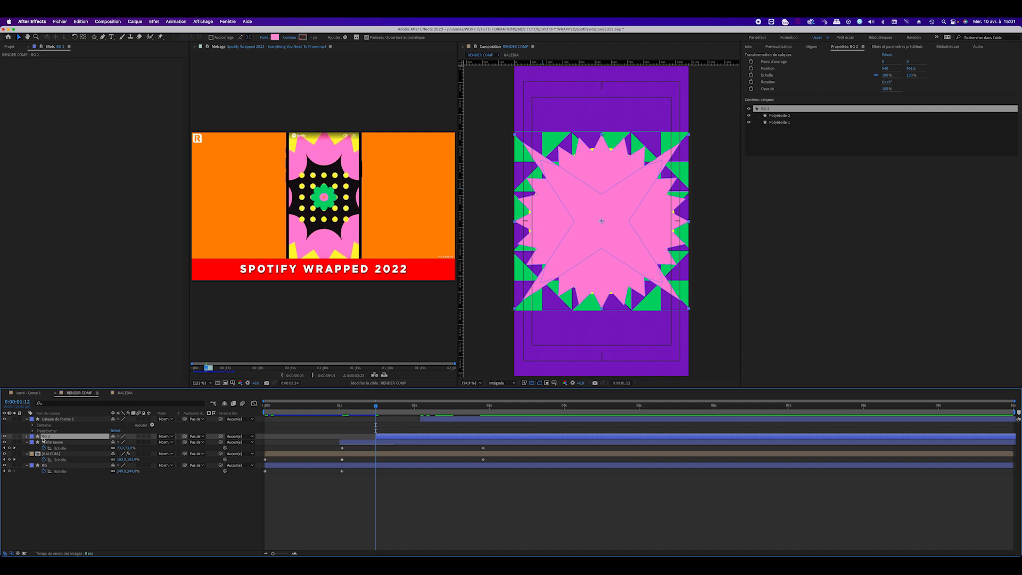
key("s")
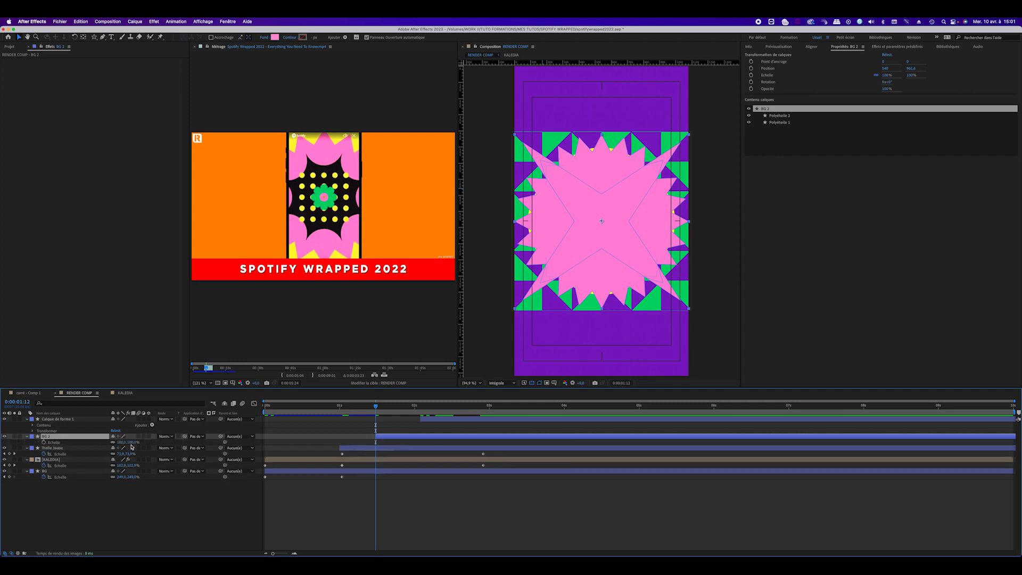
left_click_drag(133, 446, 101, 447)
left_click(45, 442)
left_click(133, 444)
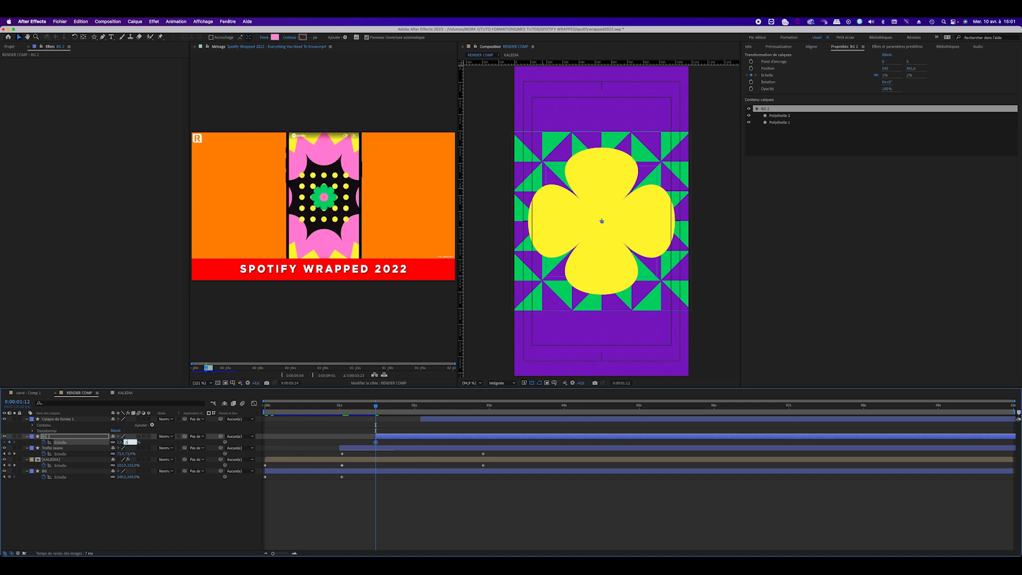
left_click_drag(378, 408, 469, 408)
left_click_drag(127, 444, 179, 446)
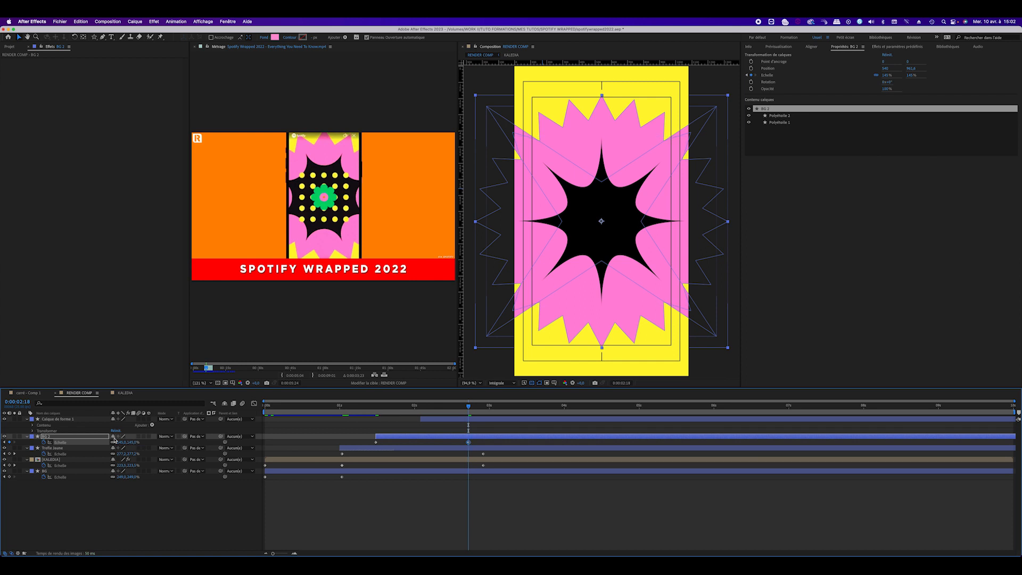
Recolor the black star's fill to a dark purple.
left_click(88, 422)
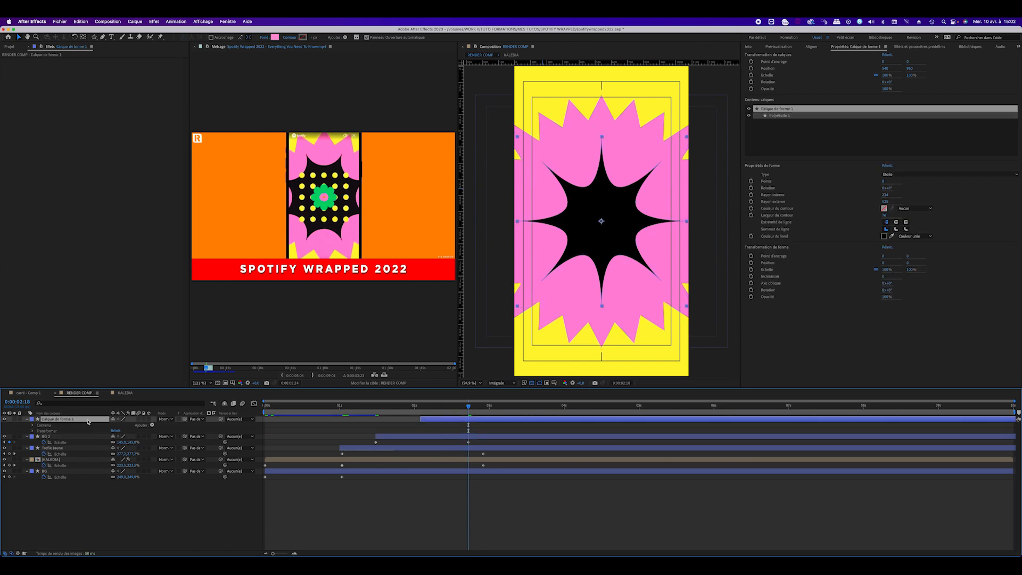
left_click(275, 38)
left_click(112, 101)
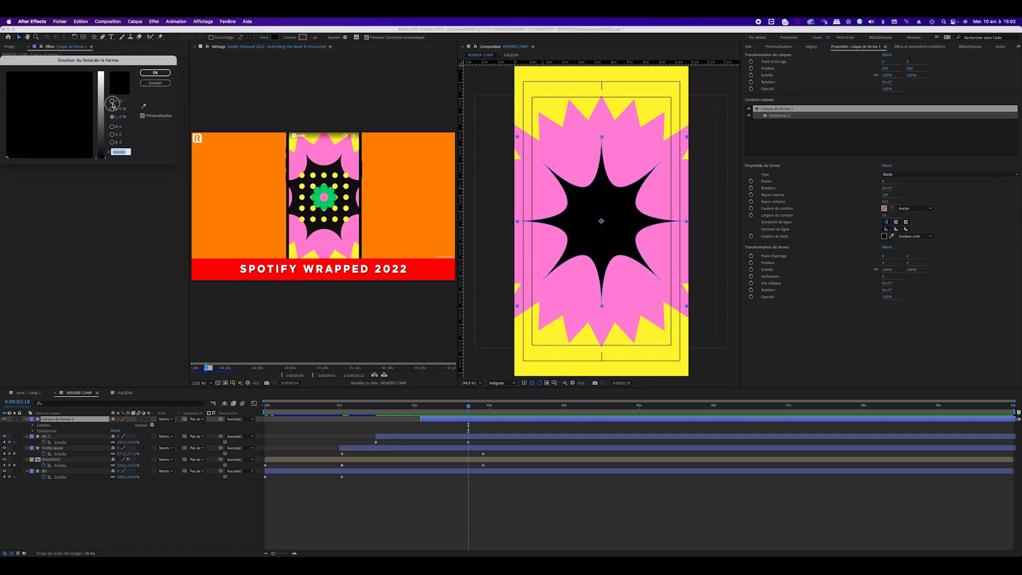
left_click(100, 95)
left_click_drag(94, 94, 90, 120)
left_click(155, 73)
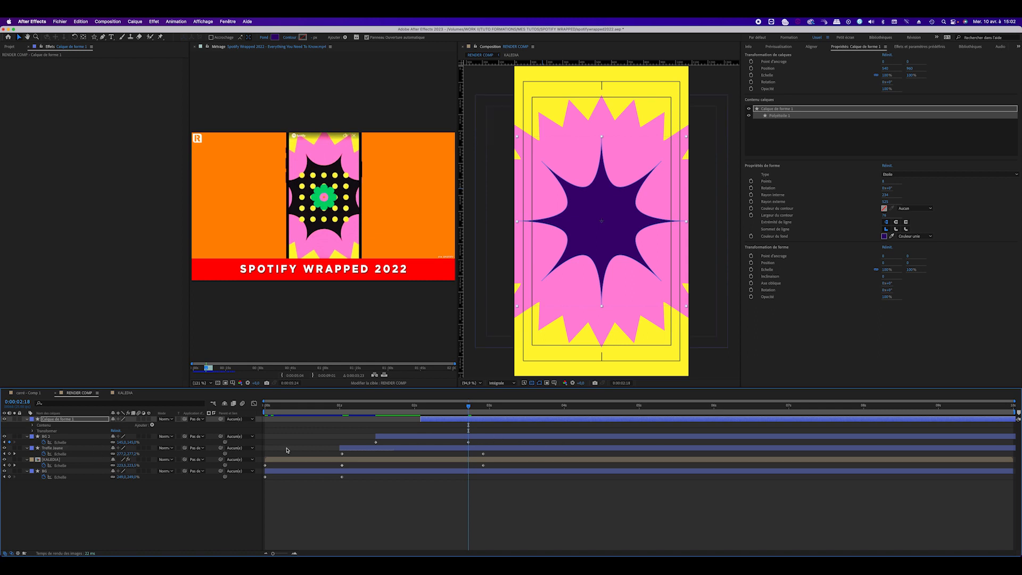
Add a 0% scale keyframe at the start of the dark purple star layer and shift the layer to about 0:00:01:15.
mouse_move(433, 408)
left_mouse_down()
mouse_move(410, 408)
mouse_move(442, 410)
mouse_move(375, 416)
mouse_move(457, 418)
mouse_move(390, 421)
mouse_move(423, 422)
left_mouse_up()
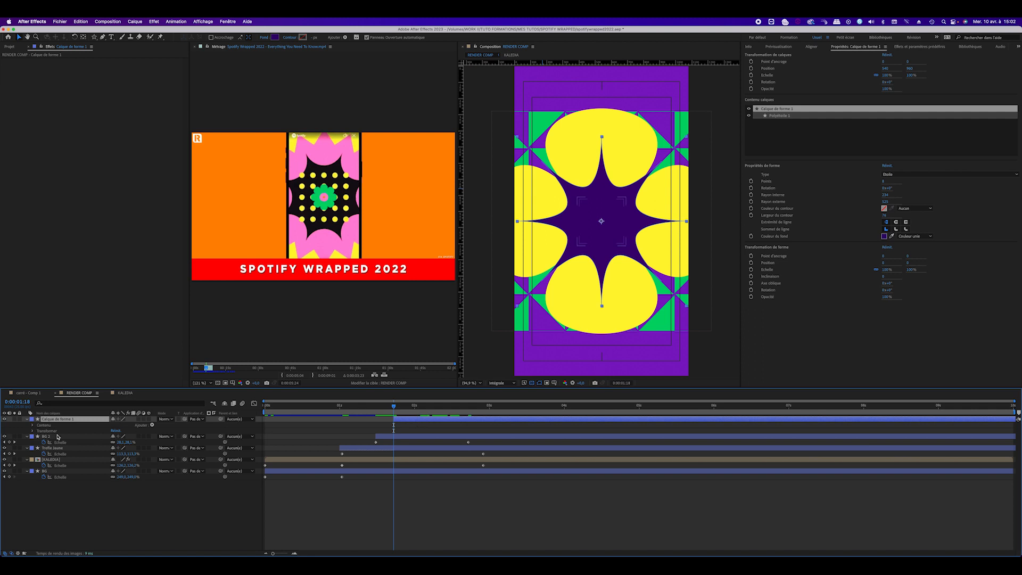
key("s")
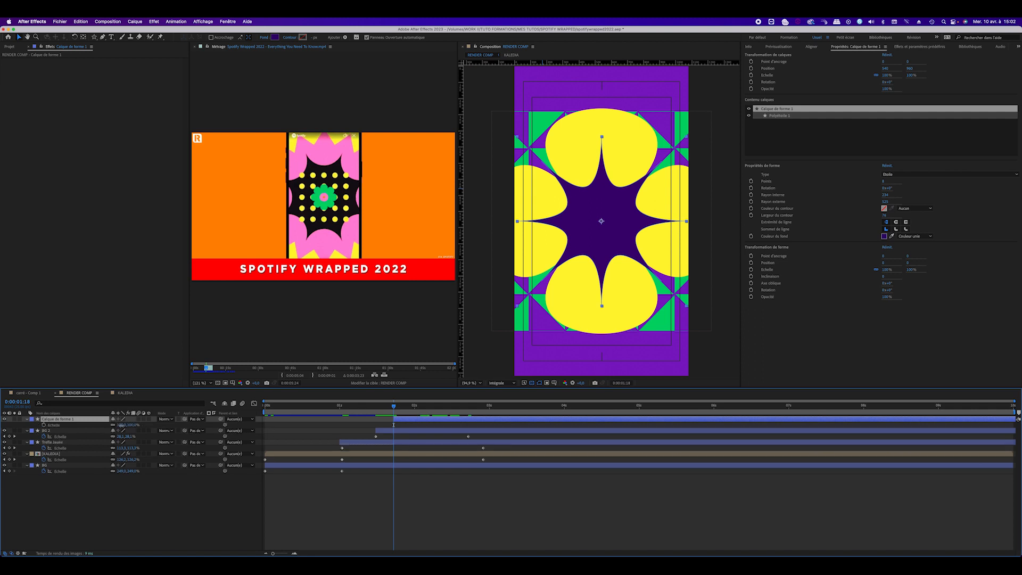
left_click(43, 425)
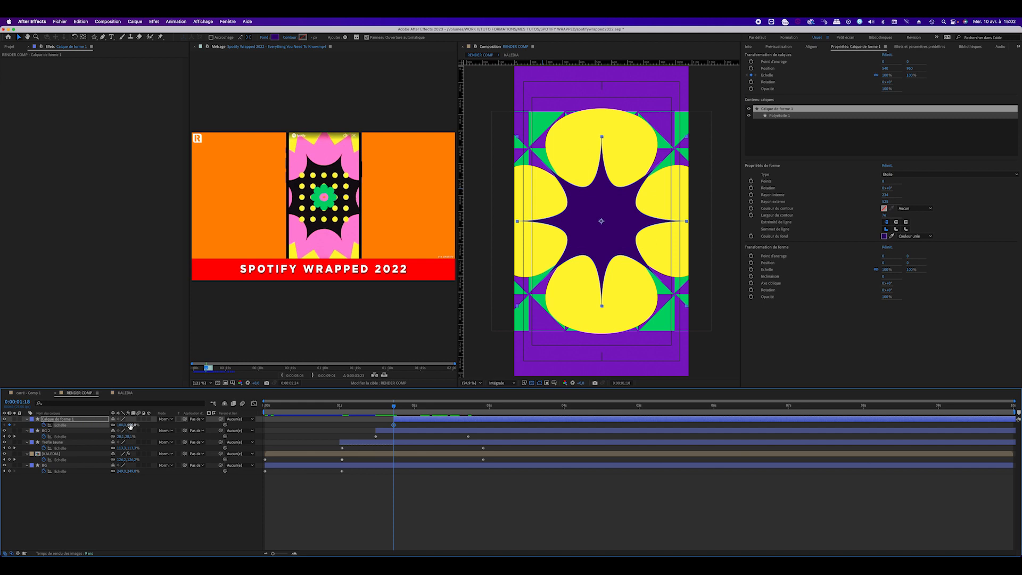
key("Return")
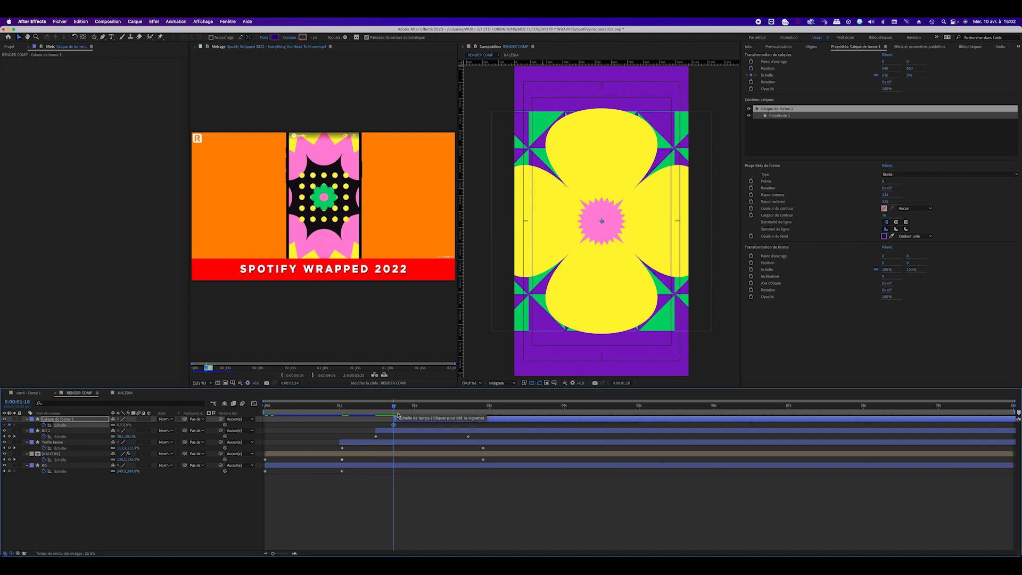
left_click(416, 422)
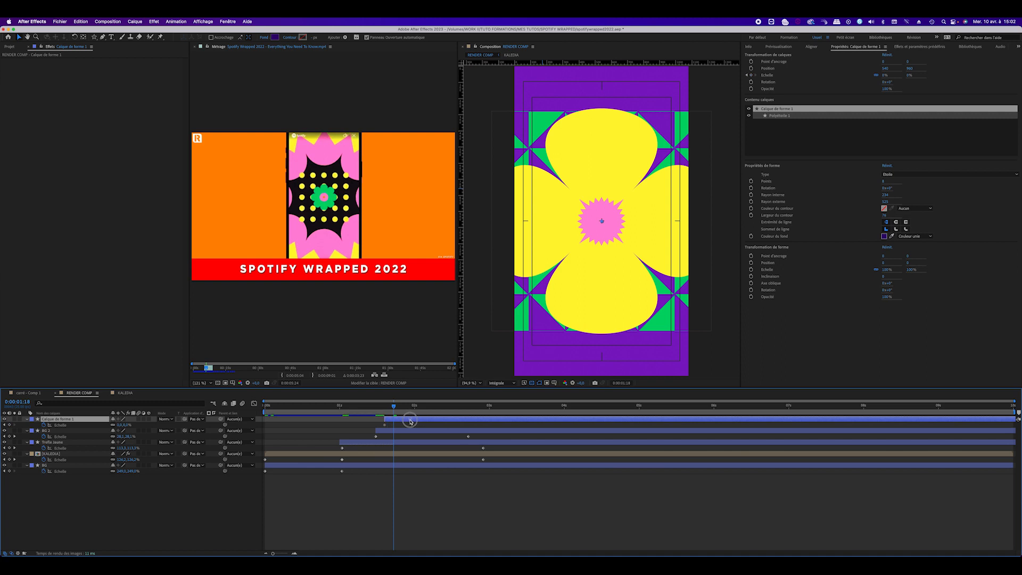
Enlarge the dark purple star to about 131% at 0:00:02:15 and align the pink star's second scale keyframe with it.
left_click_drag(381, 411, 459, 411)
left_click_drag(128, 425, 171, 425)
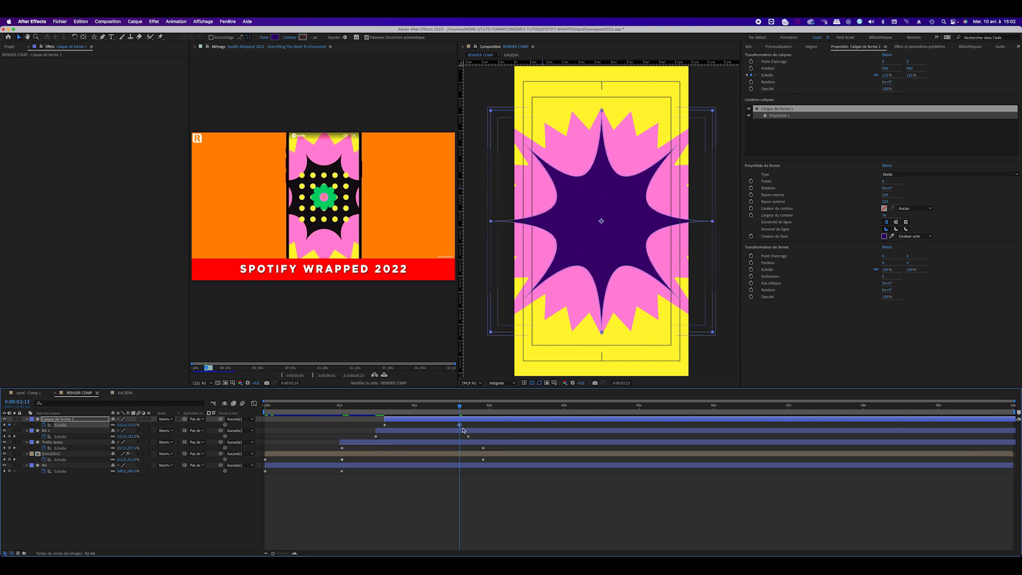
left_click_drag(468, 438, 562, 419)
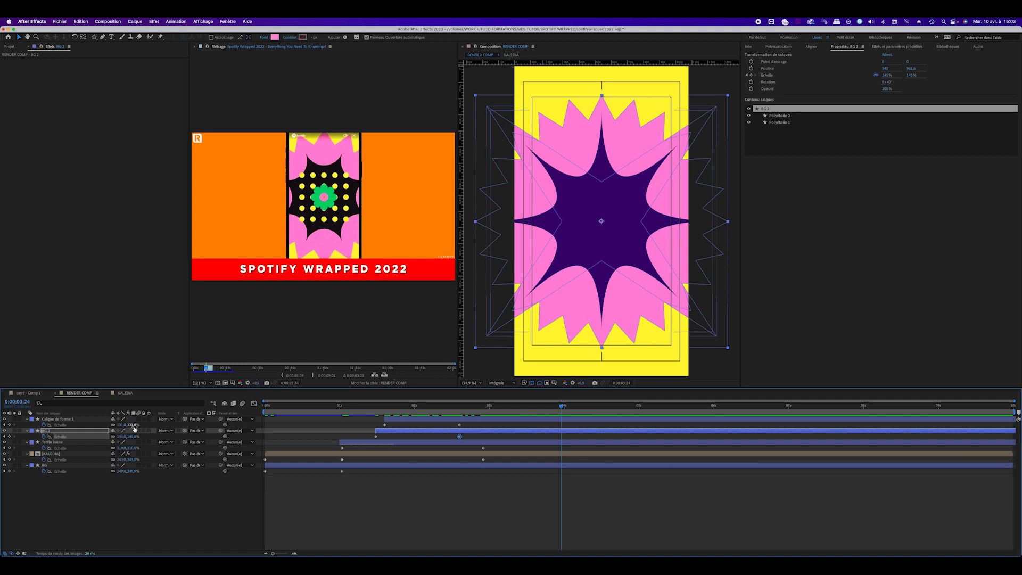
Enlarge both stars together at 0:00:03:24, to about 317% for the dark purple and 331% for the pink, and preview the result.
left_click_drag(128, 426, 150, 428)
key("super+z")
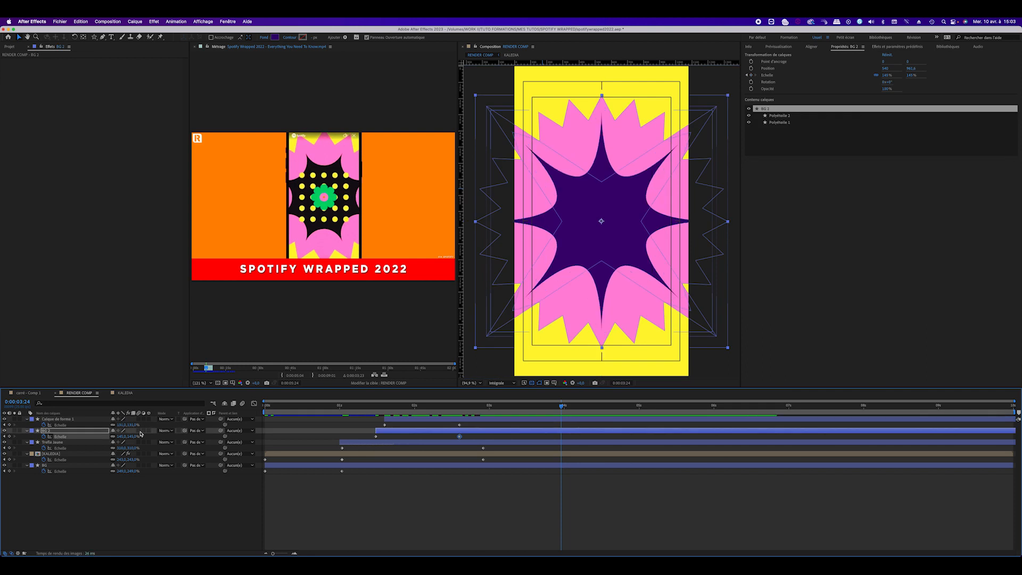
left_click(63, 437, "shift")
left_click_drag(138, 426, 269, 424)
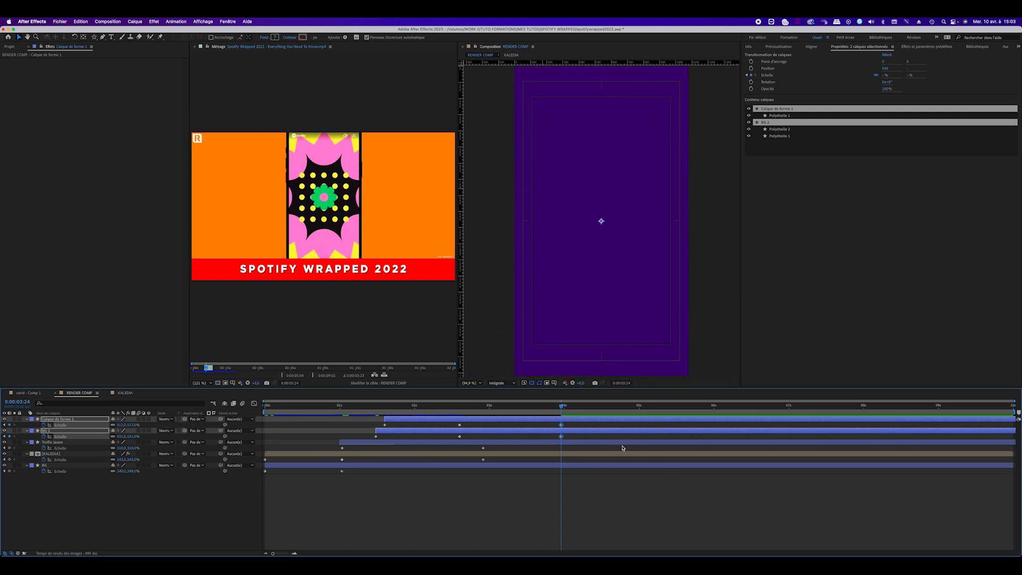
key("space")
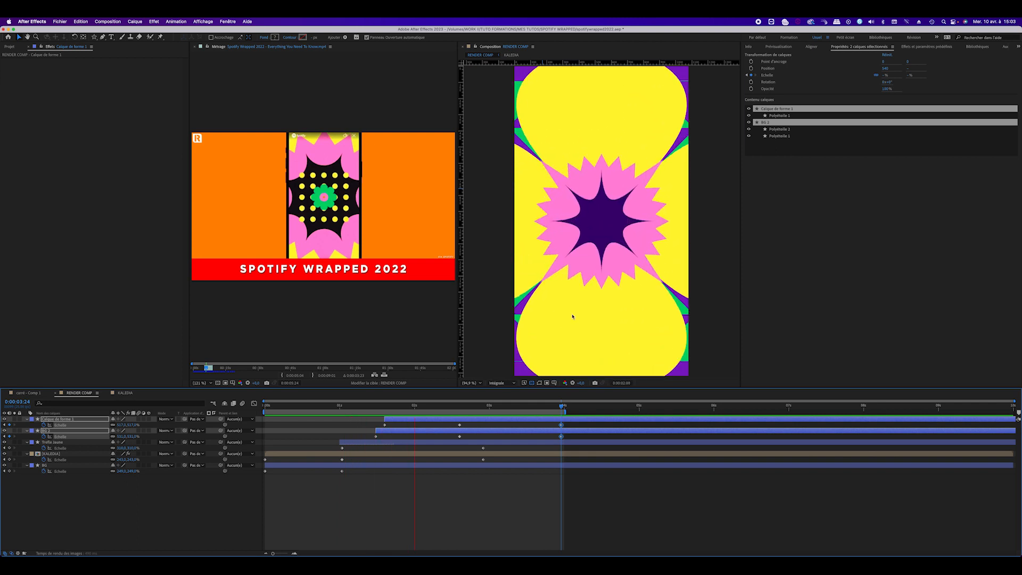
key("space")
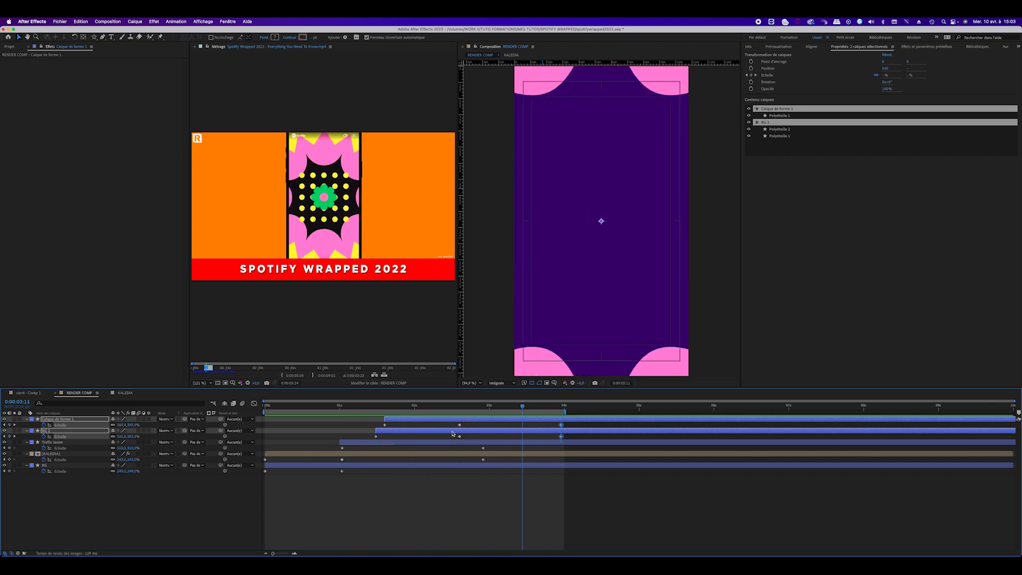
Try easing both stars' middle scale keyframes and moving them to about 0:00:02:19, preview the motion, and undo both changes.
left_click_drag(450, 429, 462, 438)
right_click(461, 438)
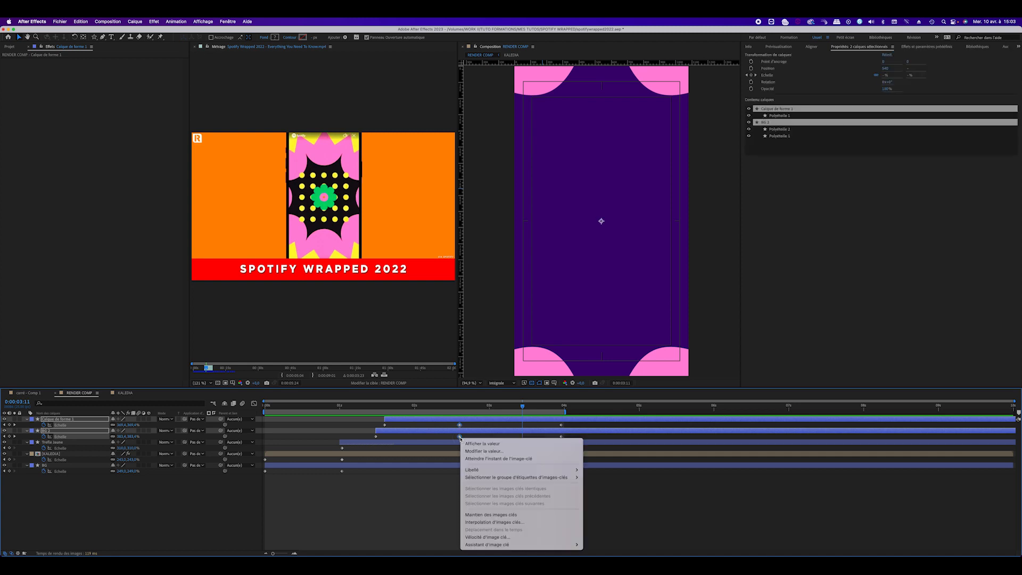
mouse_move(540, 545)
left_click(606, 535)
left_click_drag(461, 426, 472, 426)
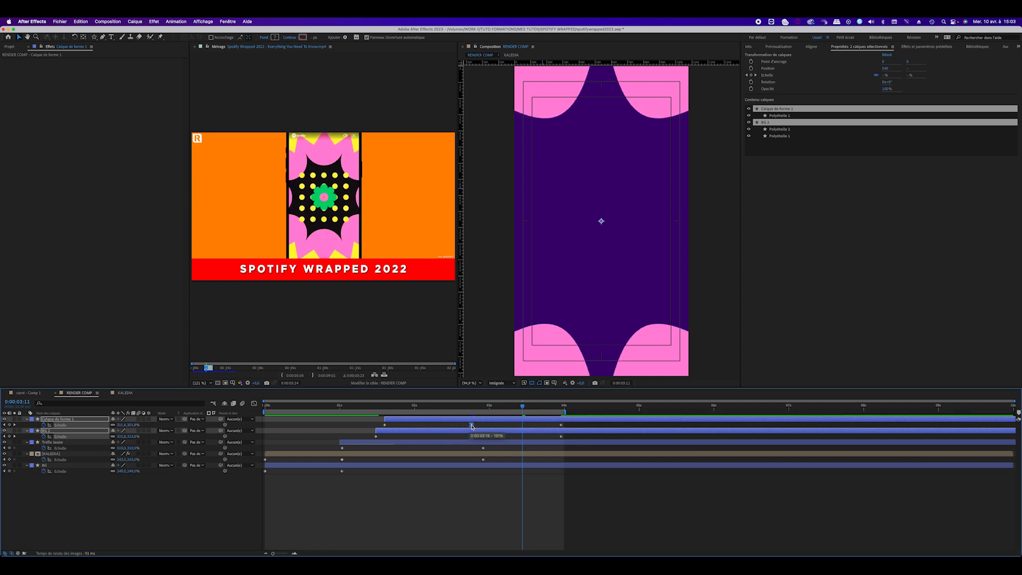
left_click(477, 536)
key("space")
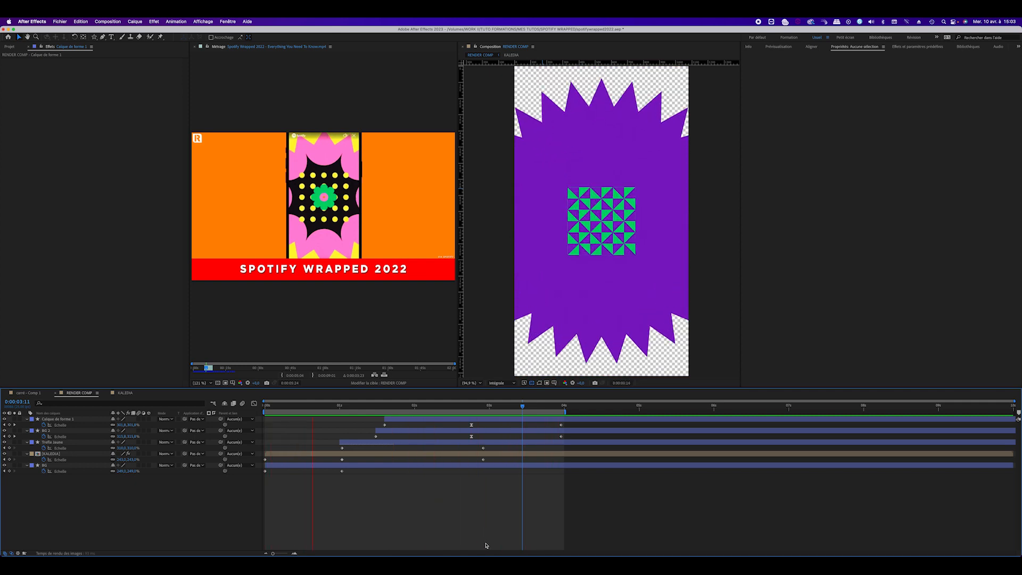
key("space")
key("super+z")
key("super+z")
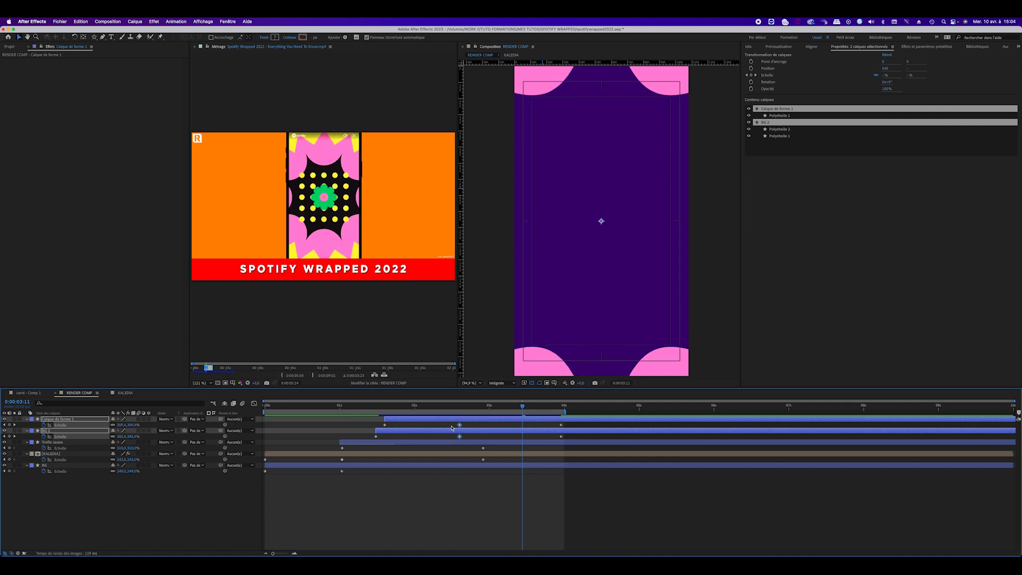
Move both stars' middle scale keyframes to about 0:00:02:19 and the last ones to about 0:00:04:05, previewing the timing.
left_click_drag(461, 428, 472, 427)
key("space")
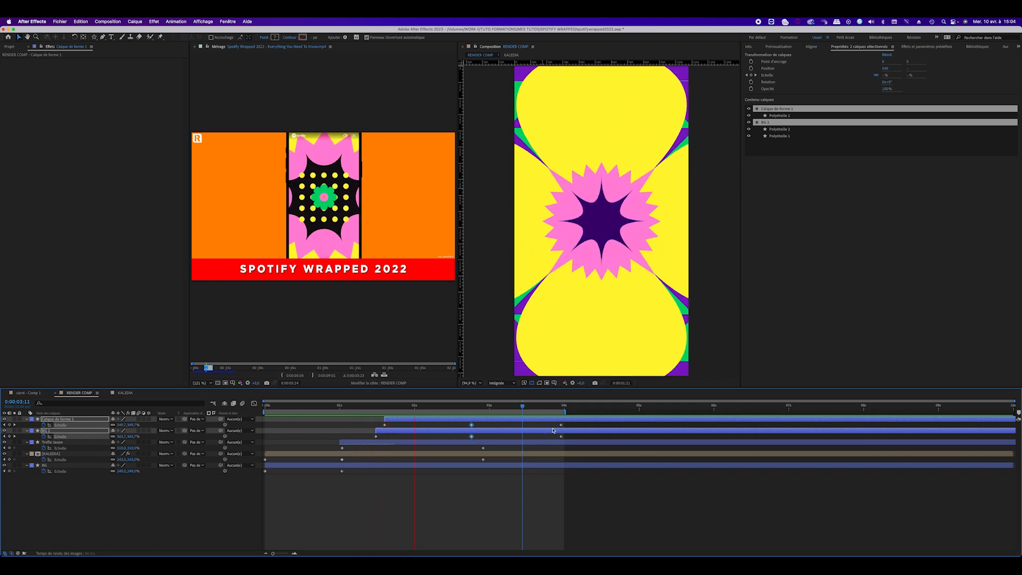
left_click_drag(557, 425, 597, 414)
key("space")
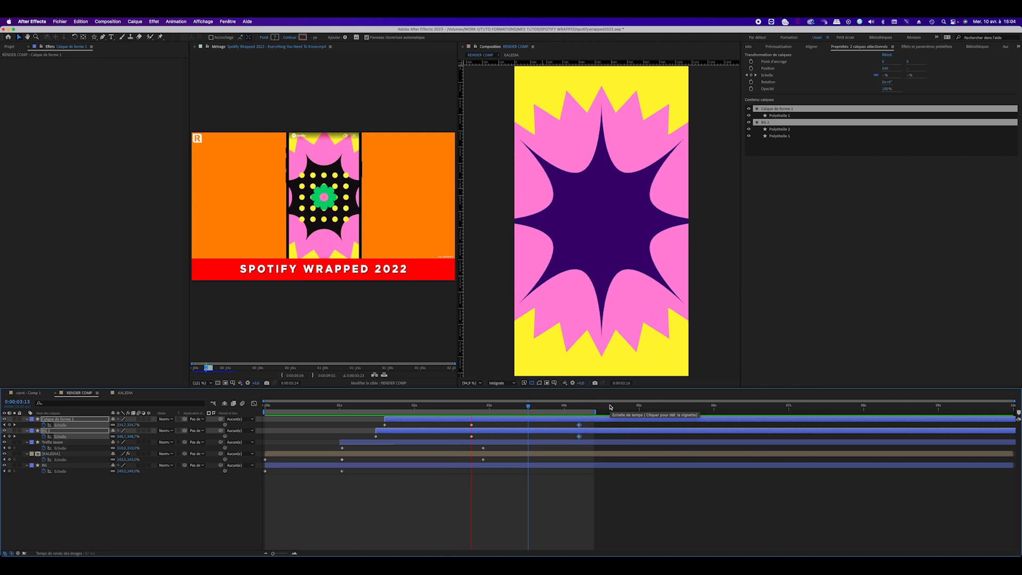
Move both stars' middle scale keyframes to about 0:00:02:24 and their last ones to 0:00:04:19, previewing the timing.
key("space")
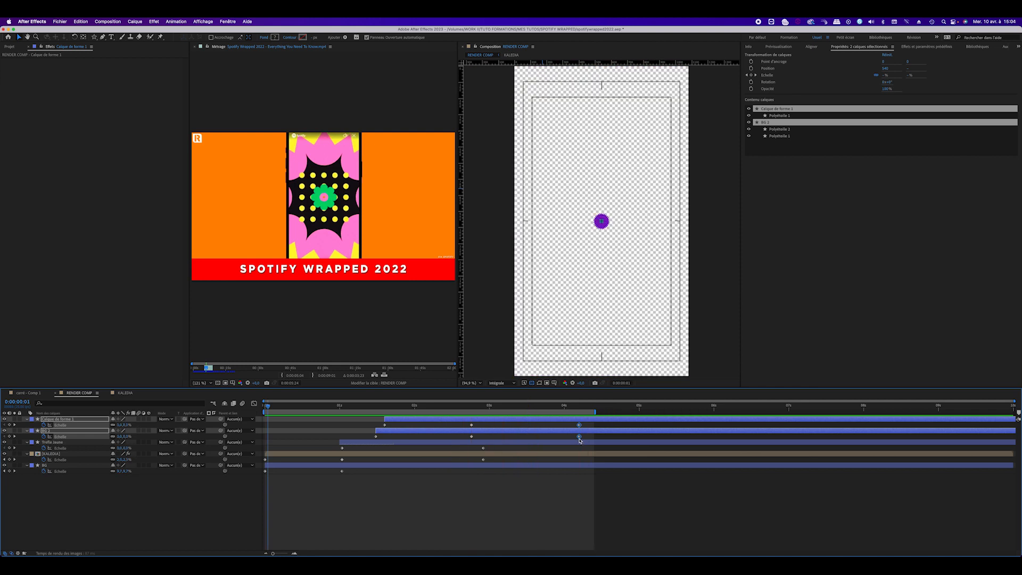
left_click_drag(579, 436, 600, 438)
left_click(629, 408)
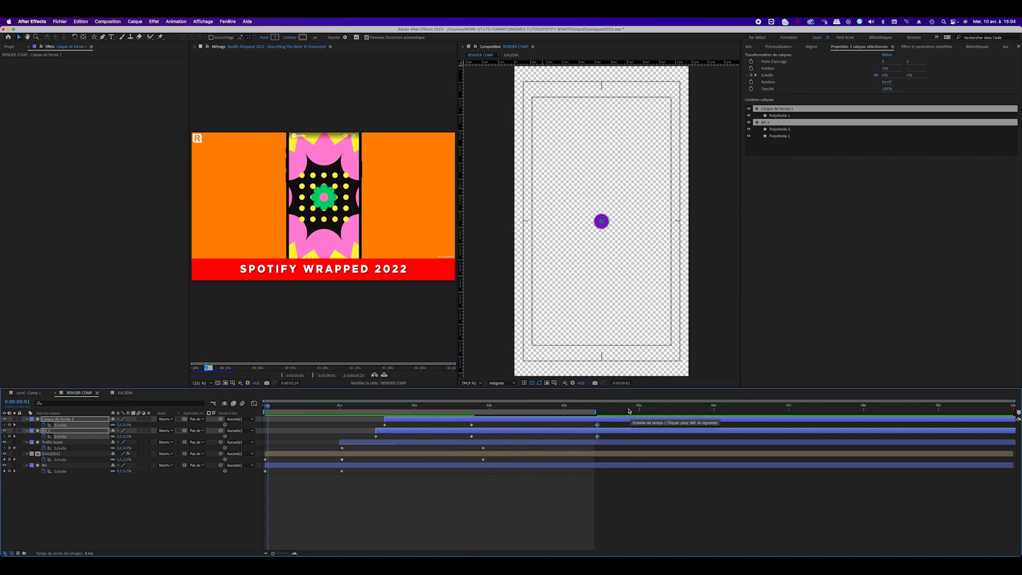
key("space")
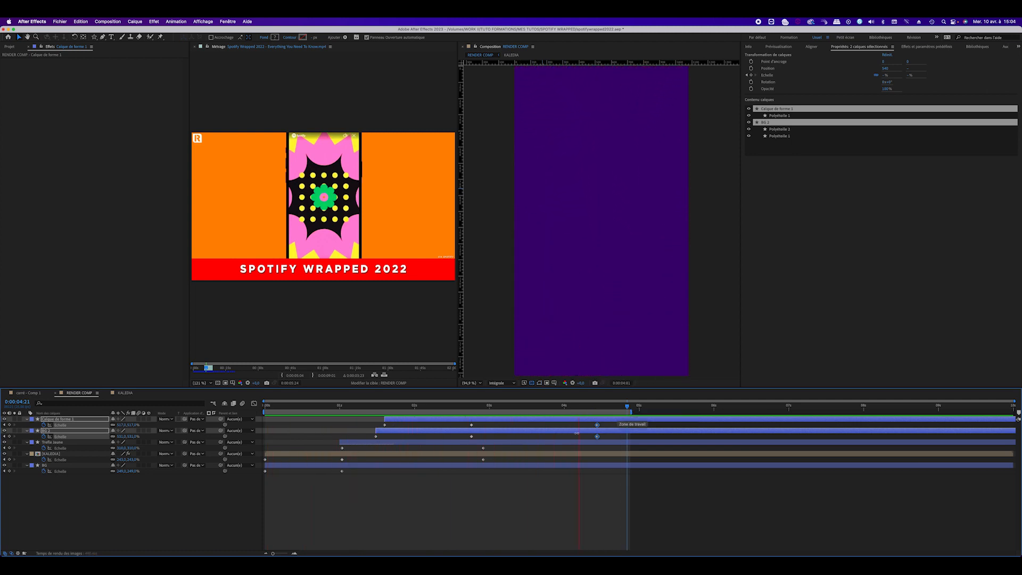
left_click_drag(463, 428, 473, 440)
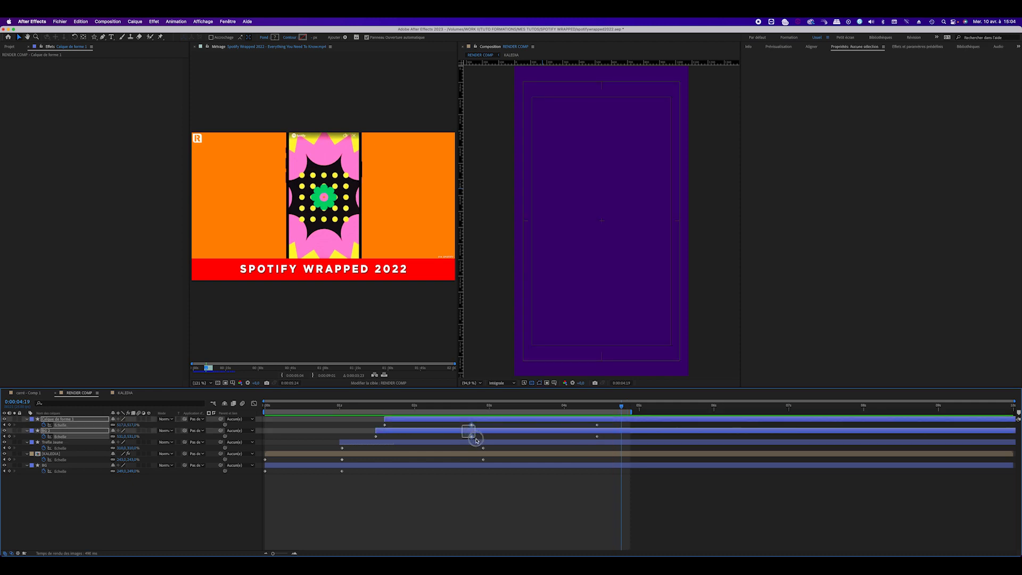
left_click(480, 438)
left_click_drag(463, 426, 486, 438)
left_click_drag(590, 428, 624, 439)
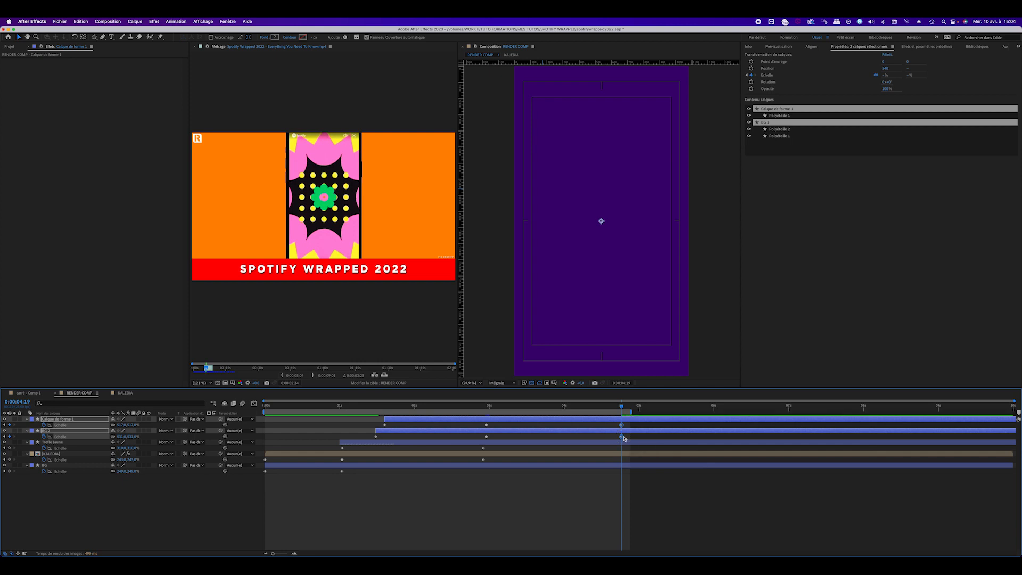
key("space")
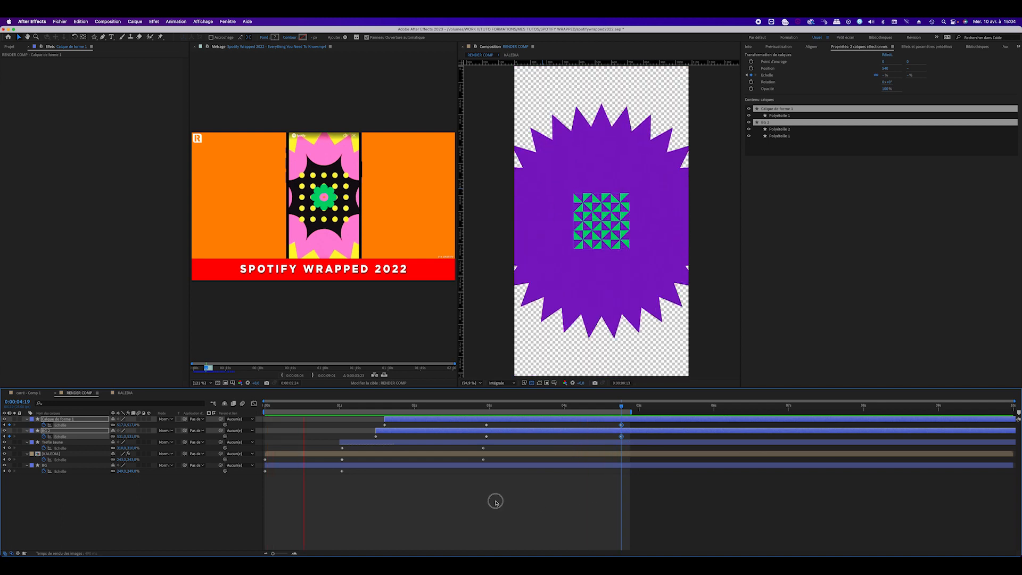
left_click(329, 490)
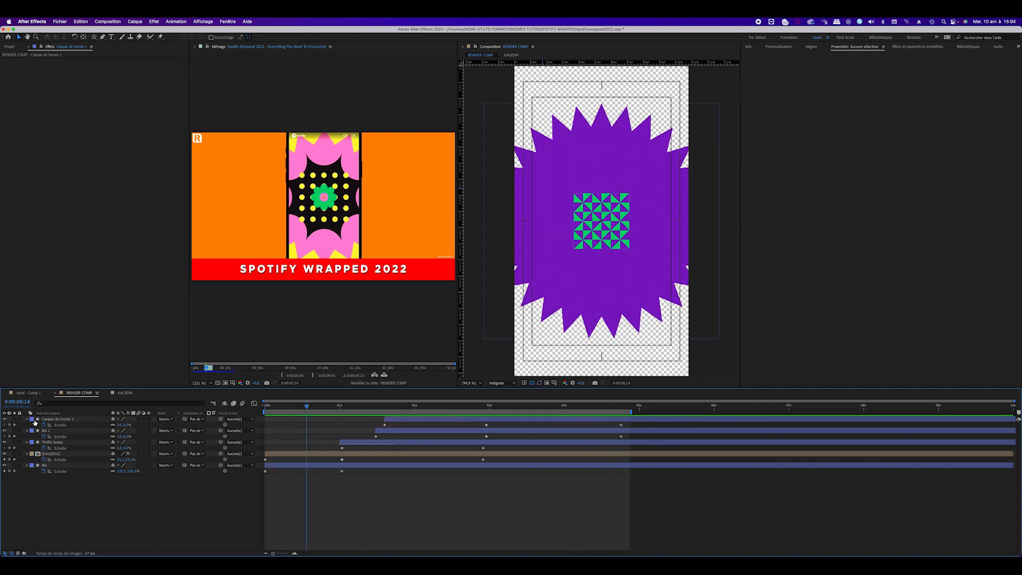
Extend the work area to about 0:00:07:07 and scrub the reference footage to the opening Wrapped title with the orange star.
left_click_drag(611, 408, 811, 412)
left_click_drag(625, 409, 664, 411)
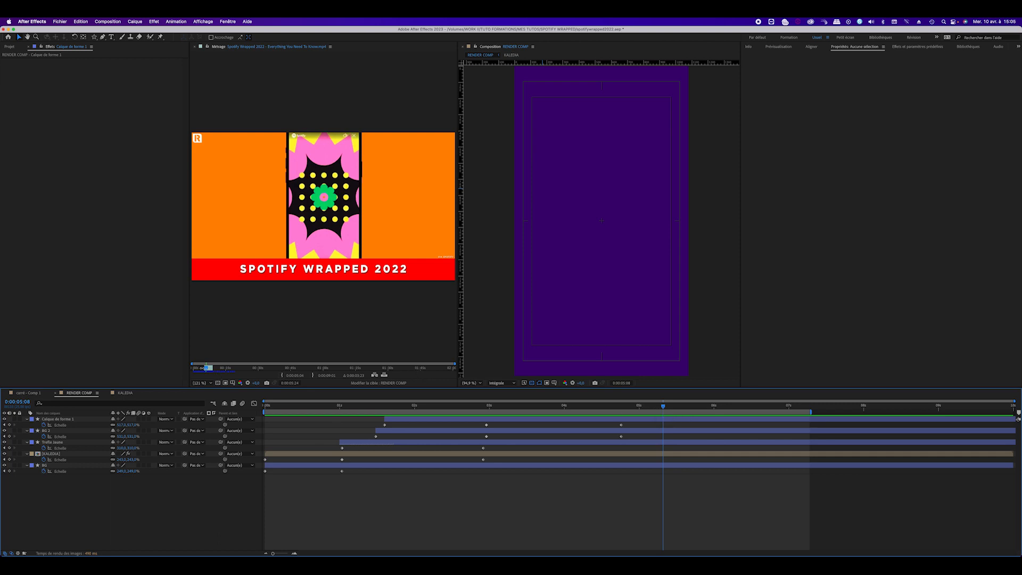
left_click_drag(208, 371, 208, 370)
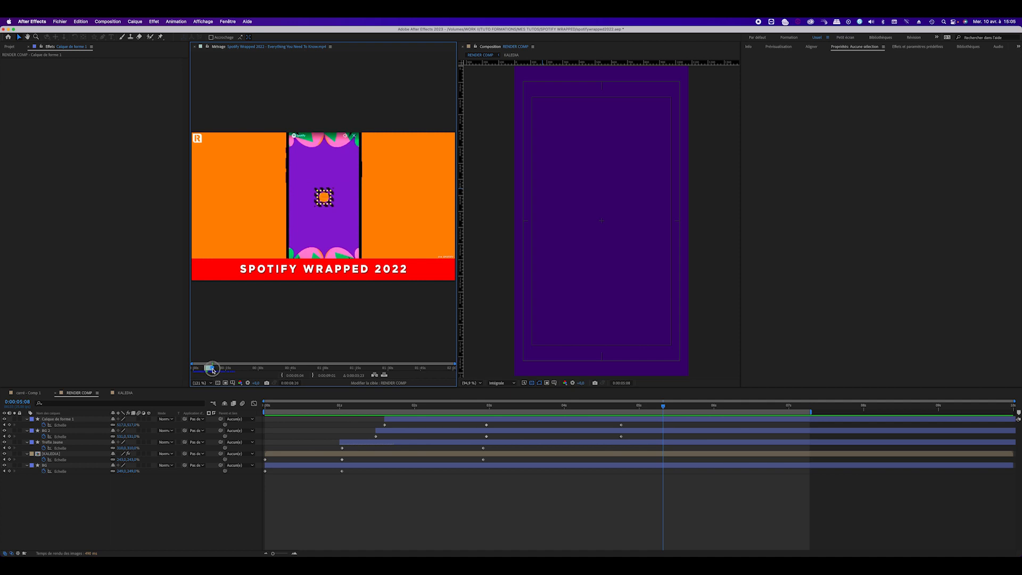
left_click_drag(222, 370, 200, 373)
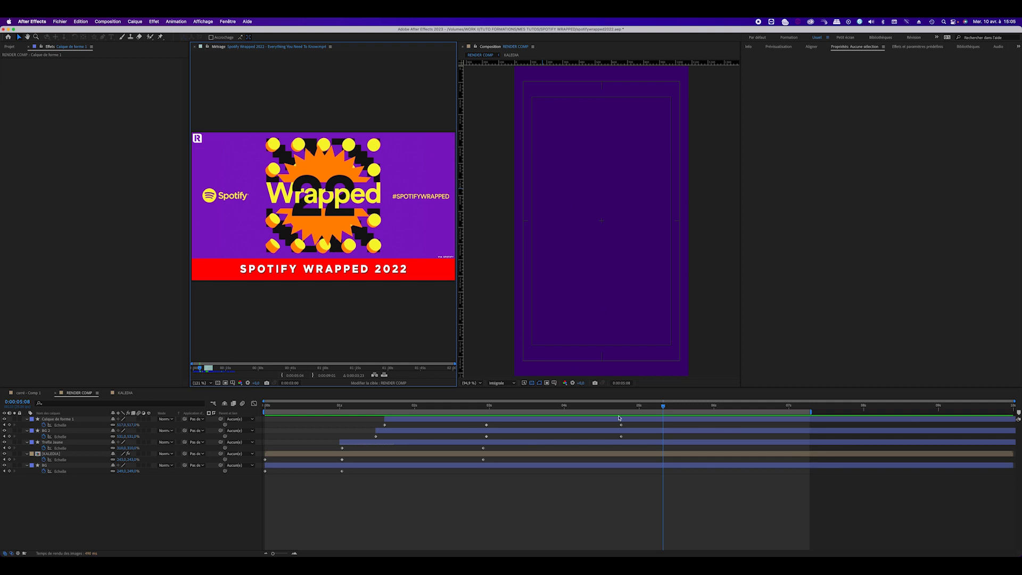
Duplicate the purple BG star layer, place the copy above all layers, and shift its start to about 0:00:03:10.
left_click_drag(664, 409, 466, 423)
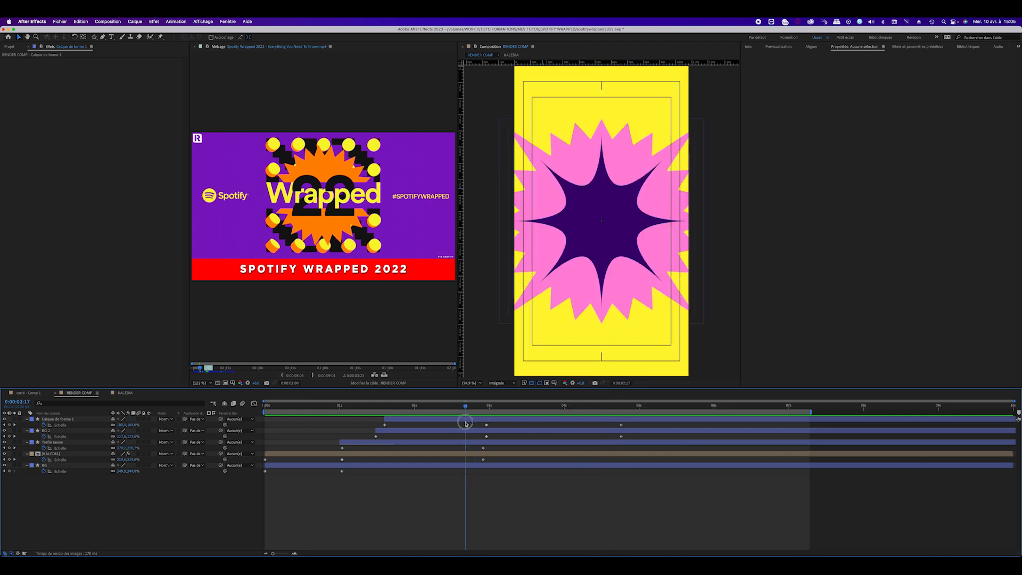
left_click(52, 468)
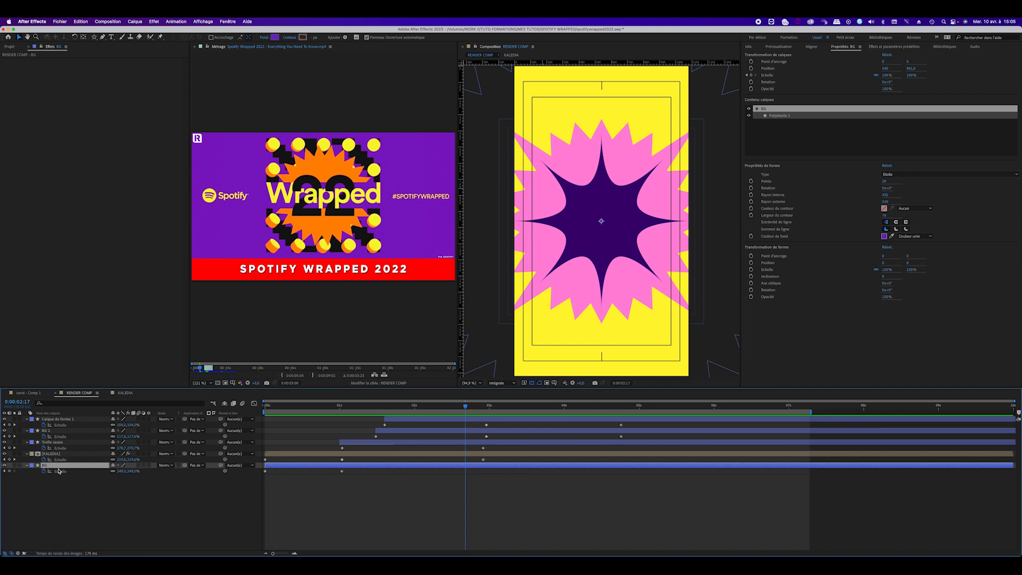
key("super+d")
left_click_drag(60, 433, 218, 426)
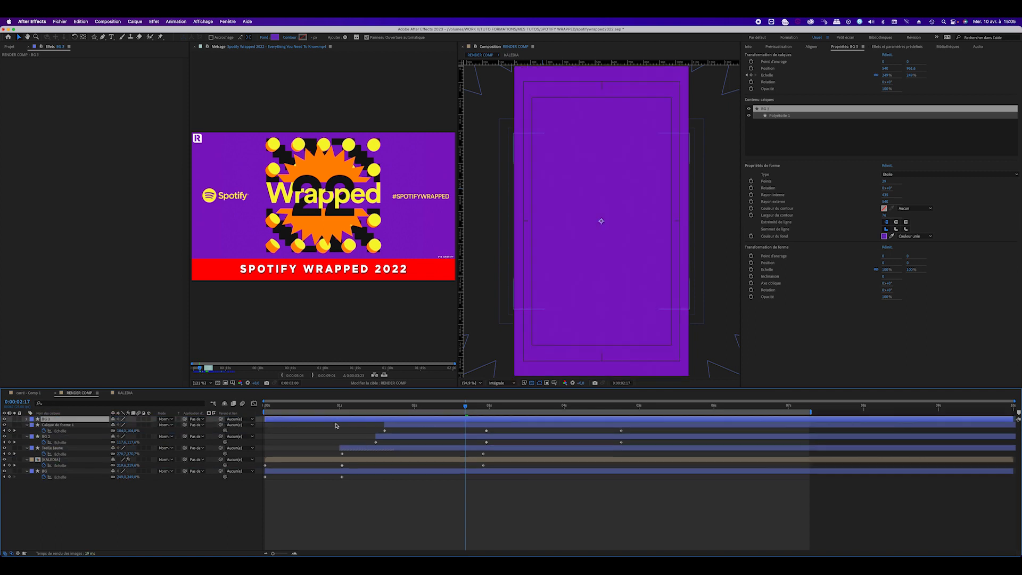
left_click_drag(311, 420, 627, 421)
Recolor the duplicated star's fill with the orange sampled from the star in the reference footage.
left_click_drag(467, 409, 551, 430)
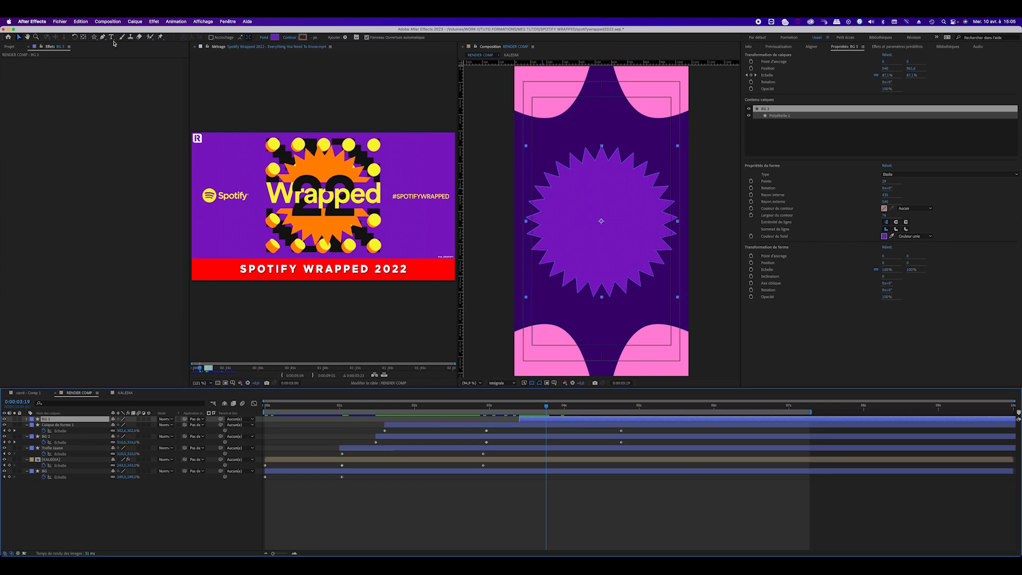
left_click(276, 38)
left_click(144, 105)
left_click(310, 169)
left_click(155, 72)
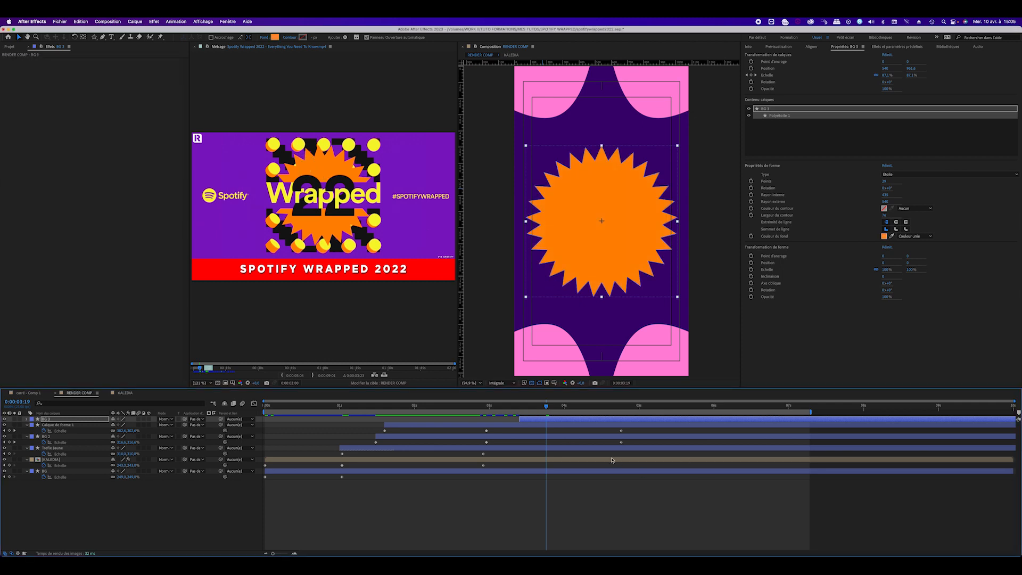
Key the orange star's scale at about 77.4% at 0:00:03:18, delete its original last scale keyframe, and preview the animation.
mouse_move(549, 409)
left_mouse_down()
mouse_move(581, 409)
mouse_move(493, 408)
mouse_move(543, 410)
left_mouse_up()
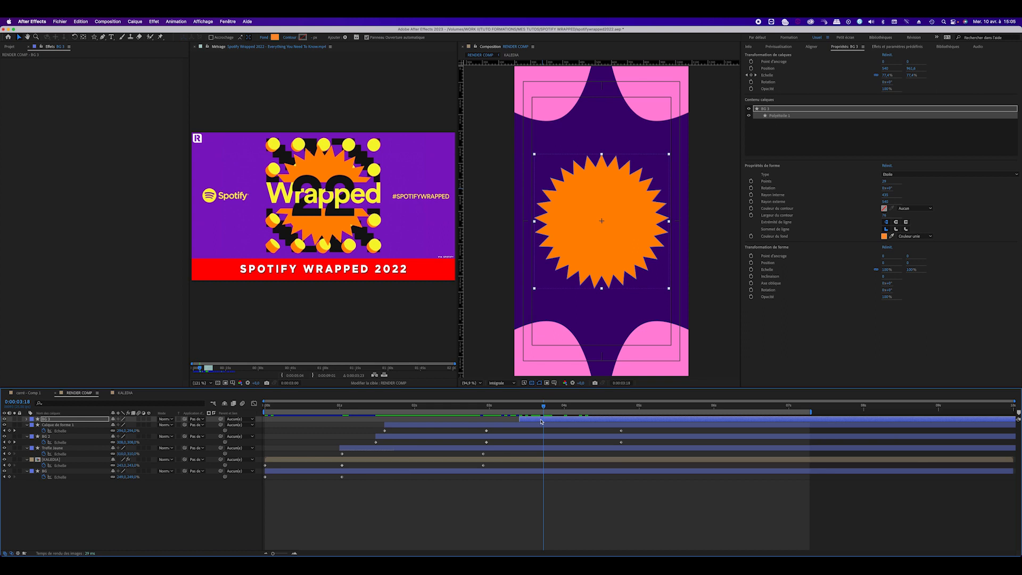
key("s")
left_click(597, 424)
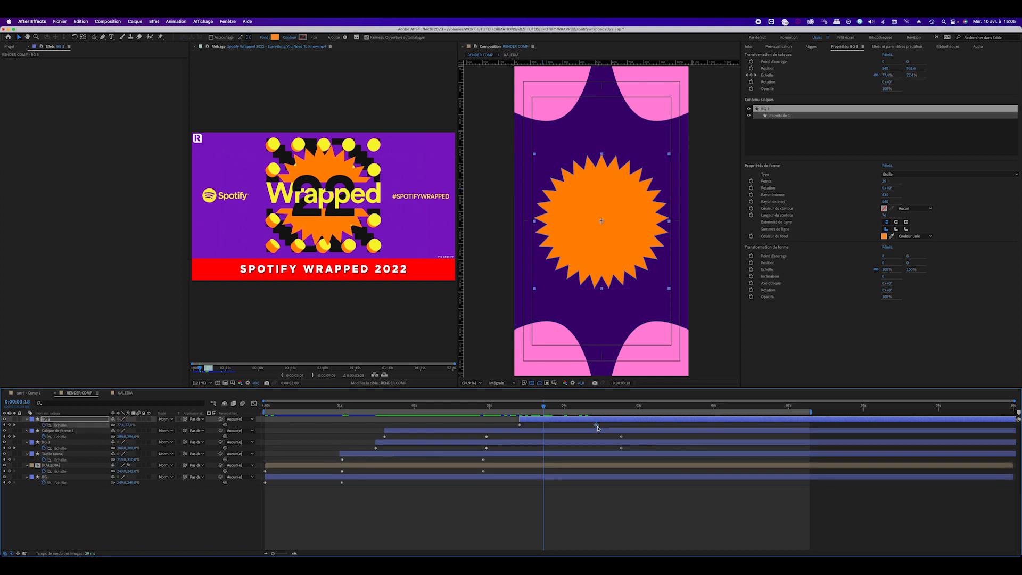
left_click(9, 425)
left_click(596, 425)
key("Delete")
left_click_drag(544, 408, 385, 408)
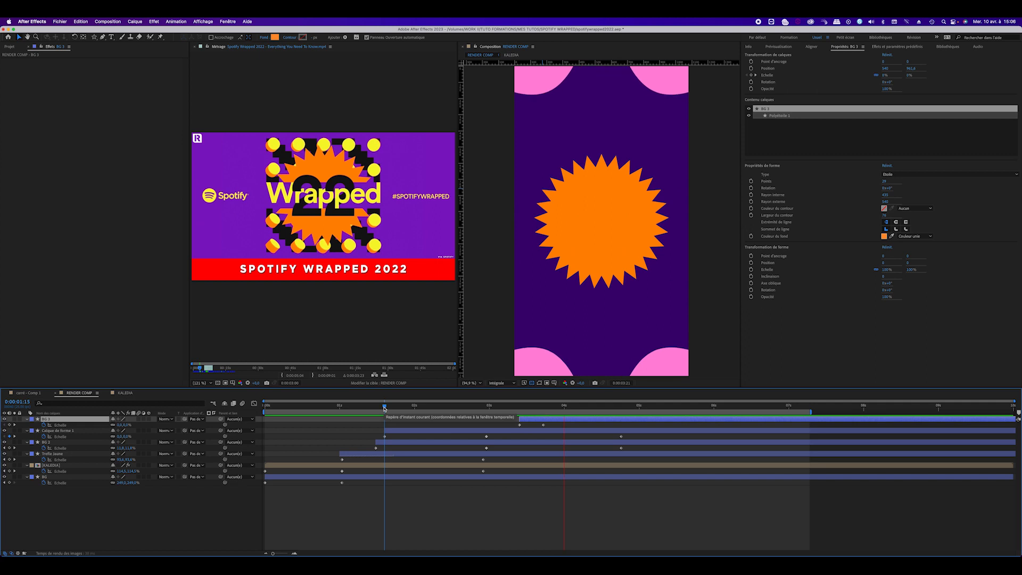
key("space")
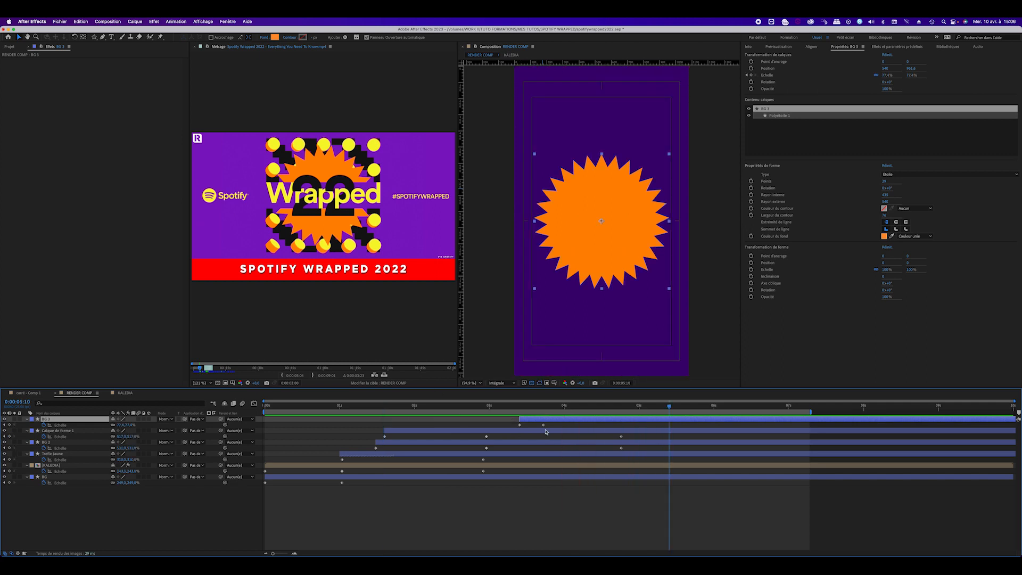
Move the orange star's second scale keyframe to about 0:00:04:00 and preview the slower growth.
left_click_drag(543, 425, 564, 426)
key("space")
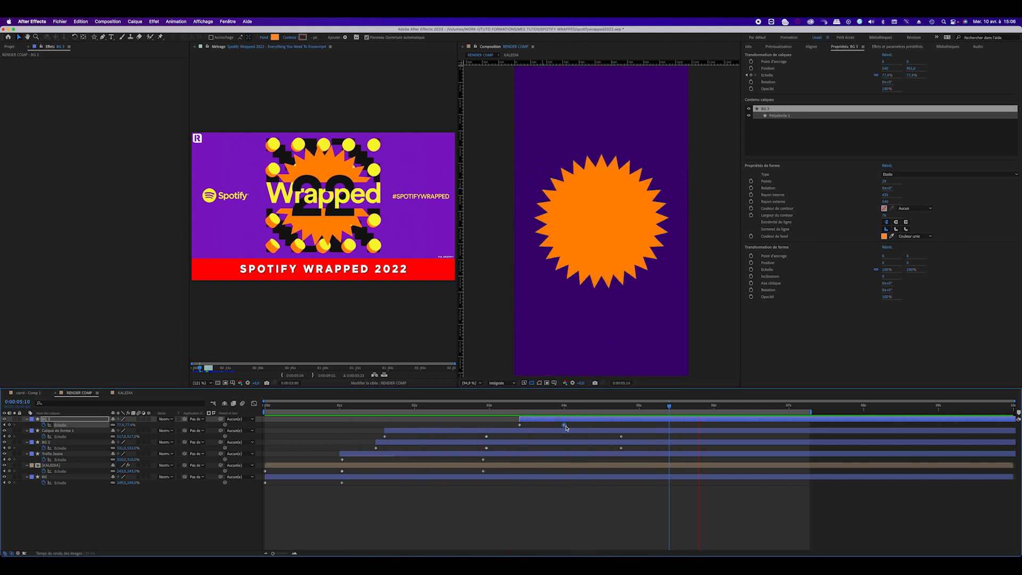
right_click(566, 428)
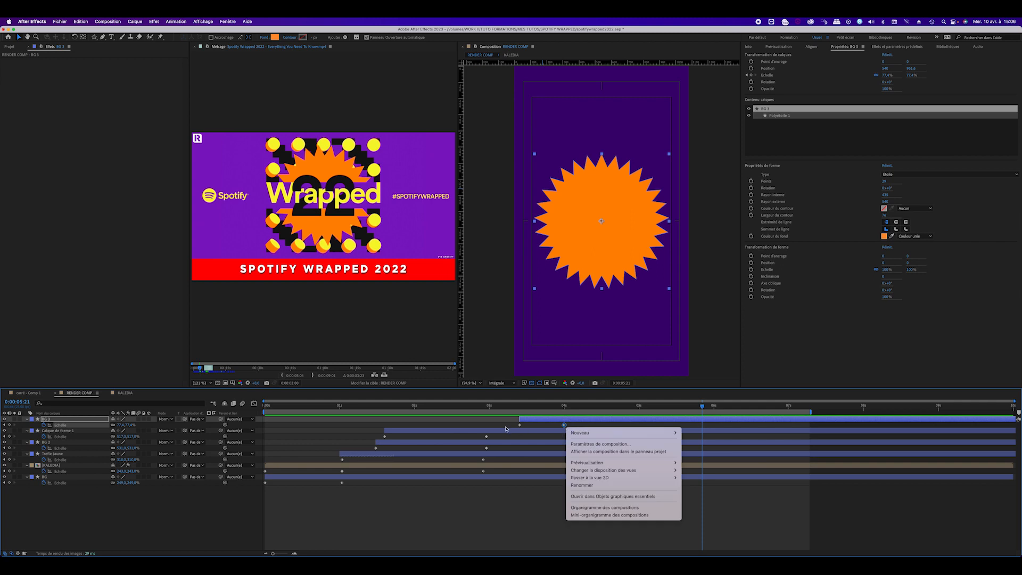
left_click(68, 427)
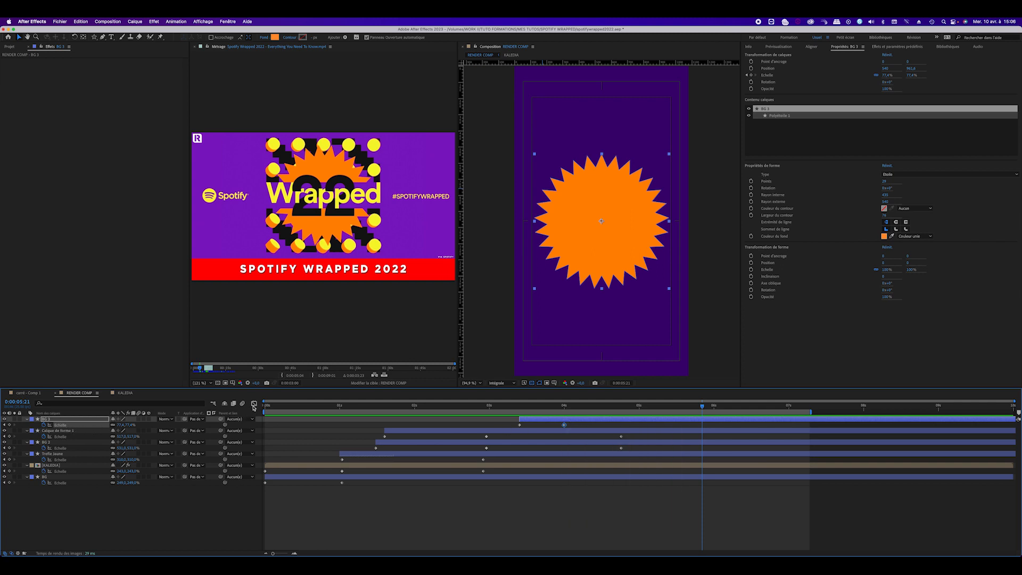
Ease both of the orange star's scale keyframes, lengthen the last keyframe's incoming ease in the speed graph, and preview the motion.
left_click(254, 404)
left_click_drag(579, 421, 498, 446)
left_click(697, 546)
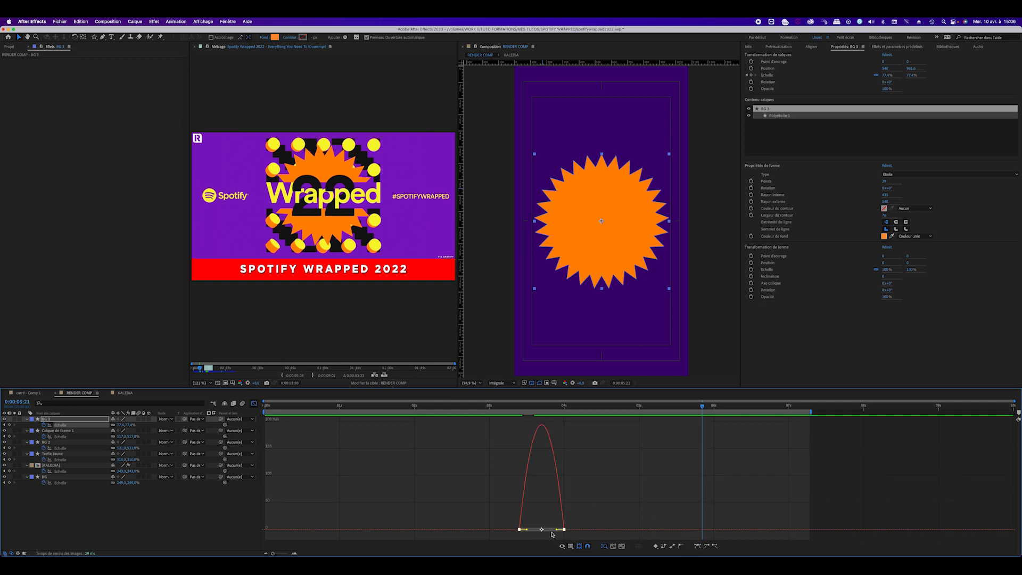
left_click(560, 534)
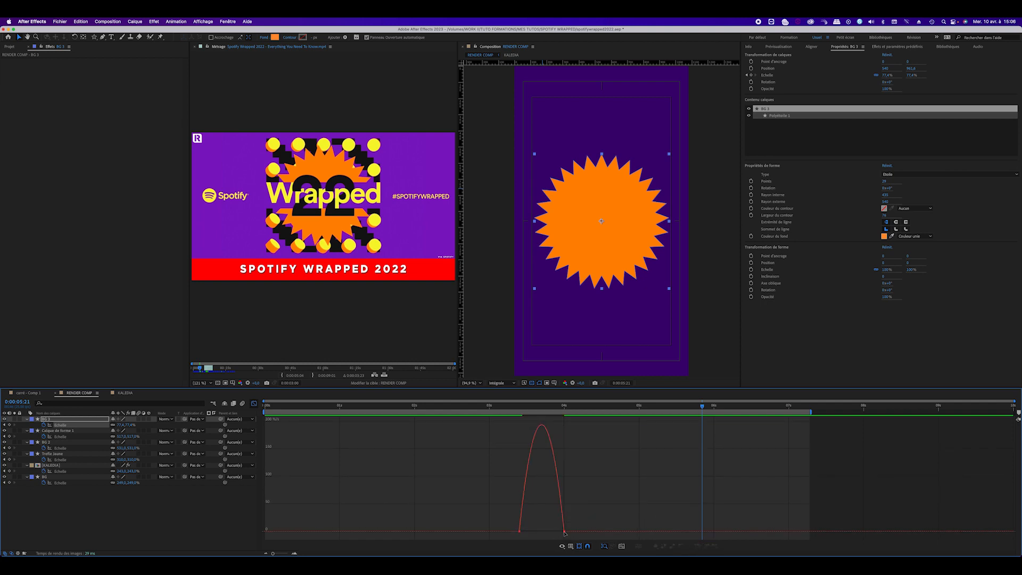
left_click(564, 532)
left_click_drag(557, 532, 554, 534)
key("space")
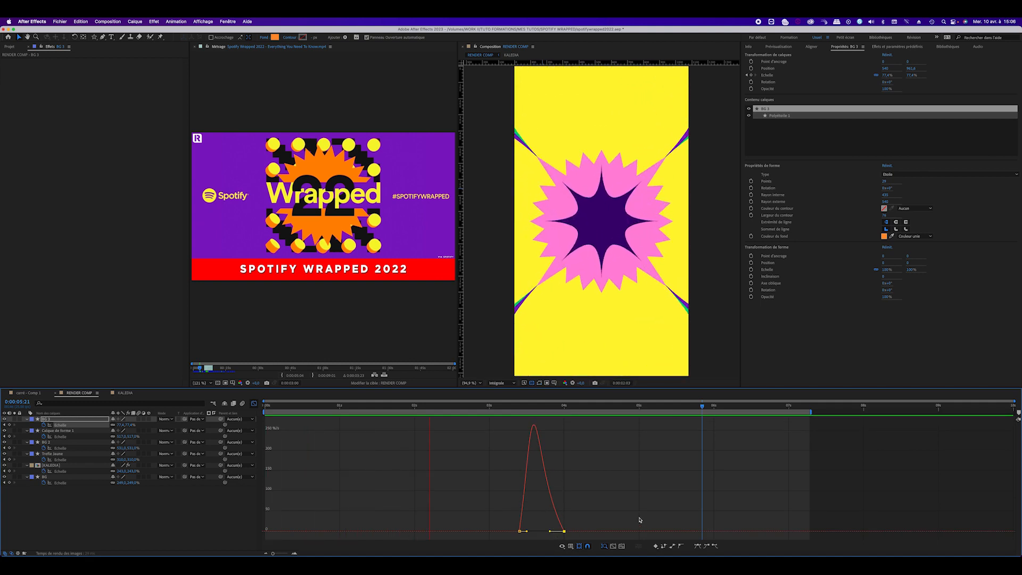
left_click(532, 384)
key("space")
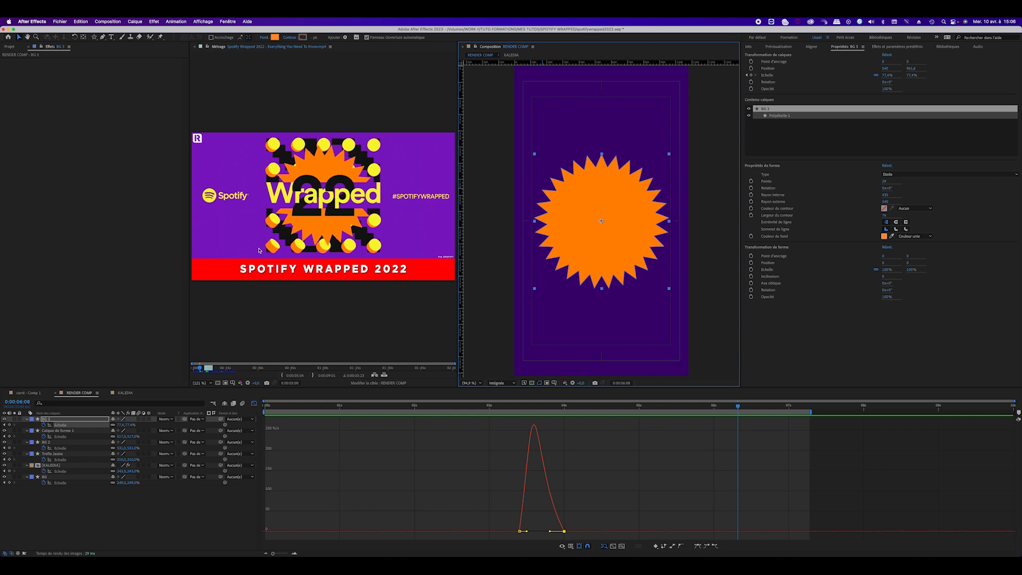
Save the project and return the timeline from the graph editor to the layer bars.
left_click(104, 501)
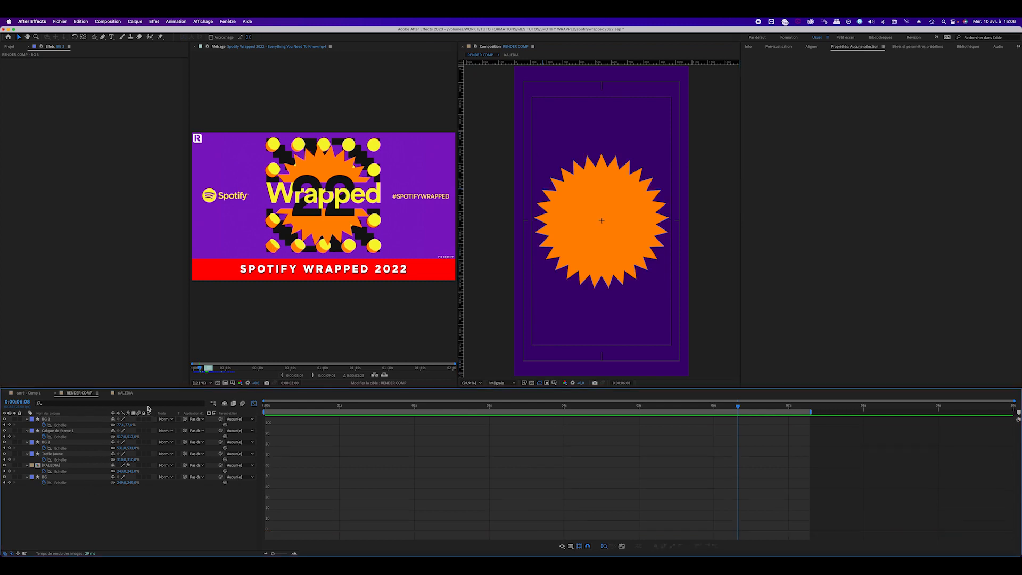
left_click(9, 48)
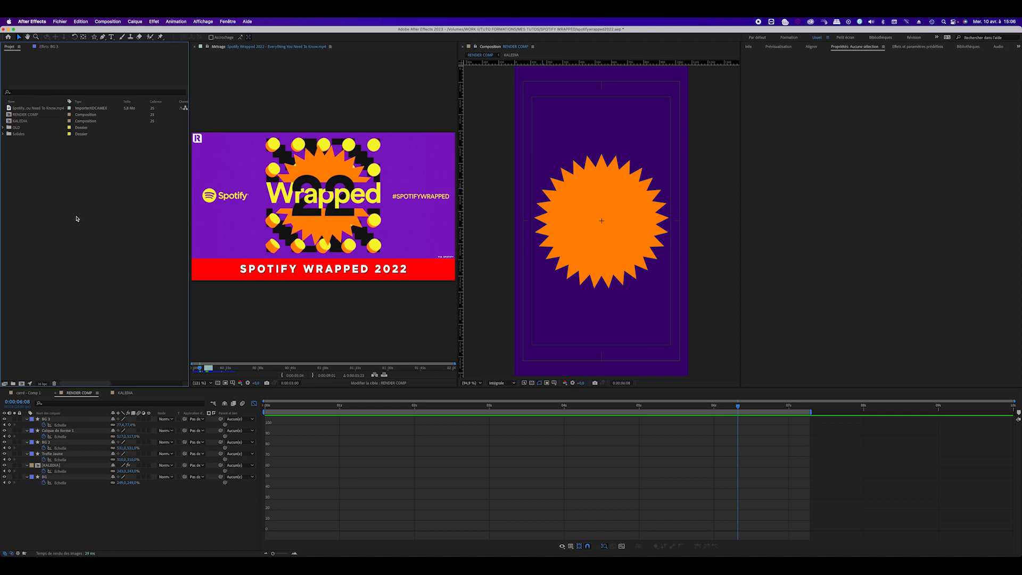
key("super+s")
left_click(254, 403)
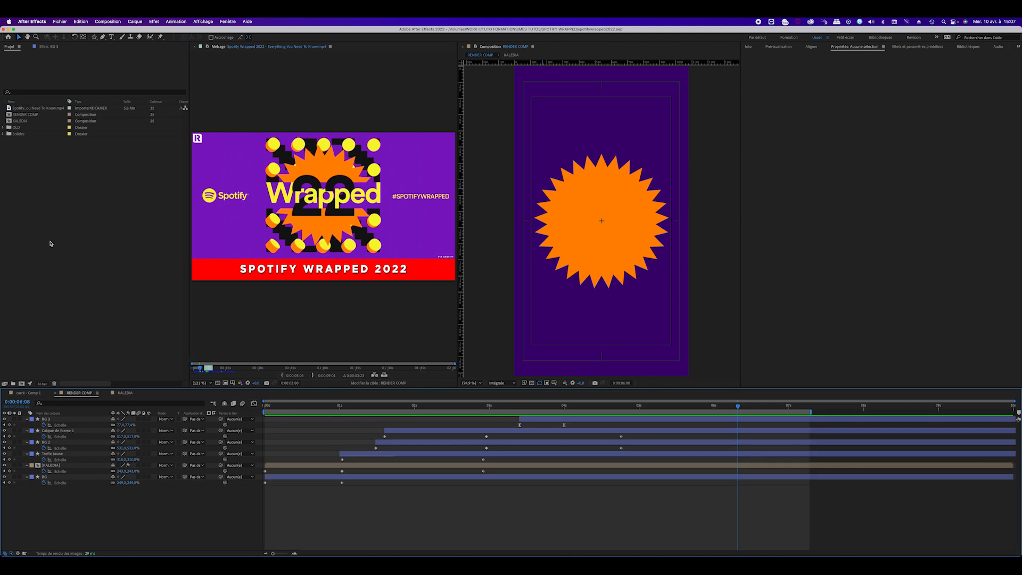
Create a new 500 x 500 px composition named 3D CIRCLE.
left_click(21, 384)
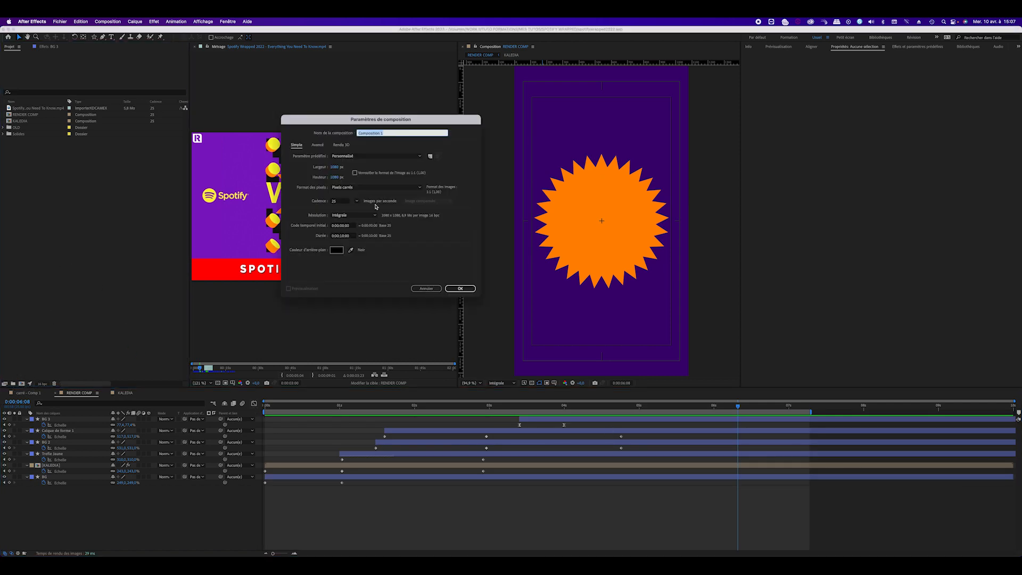
left_click(336, 168)
type("500")
key("Tab")
type("500")
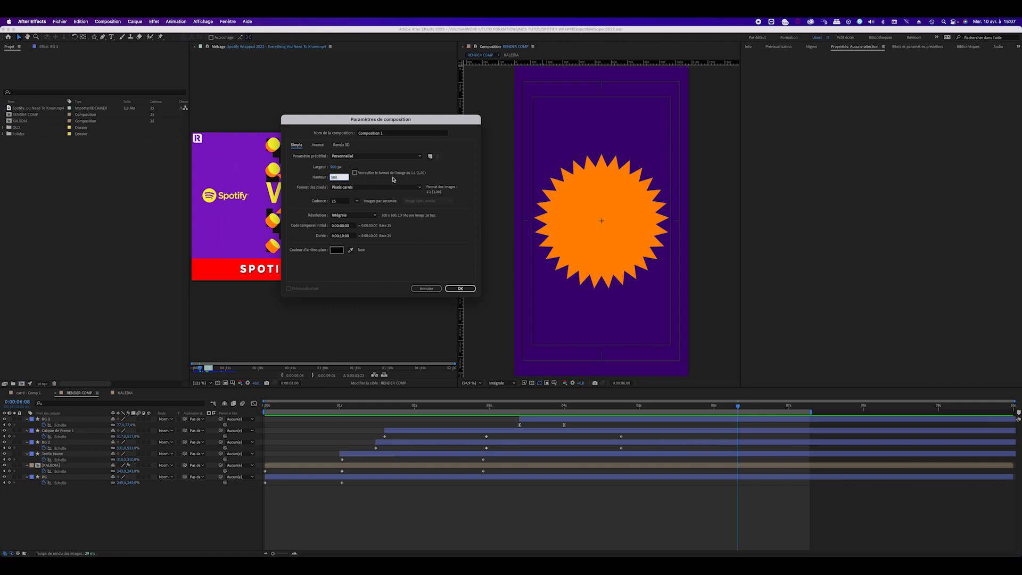
left_click(384, 137)
type("s")
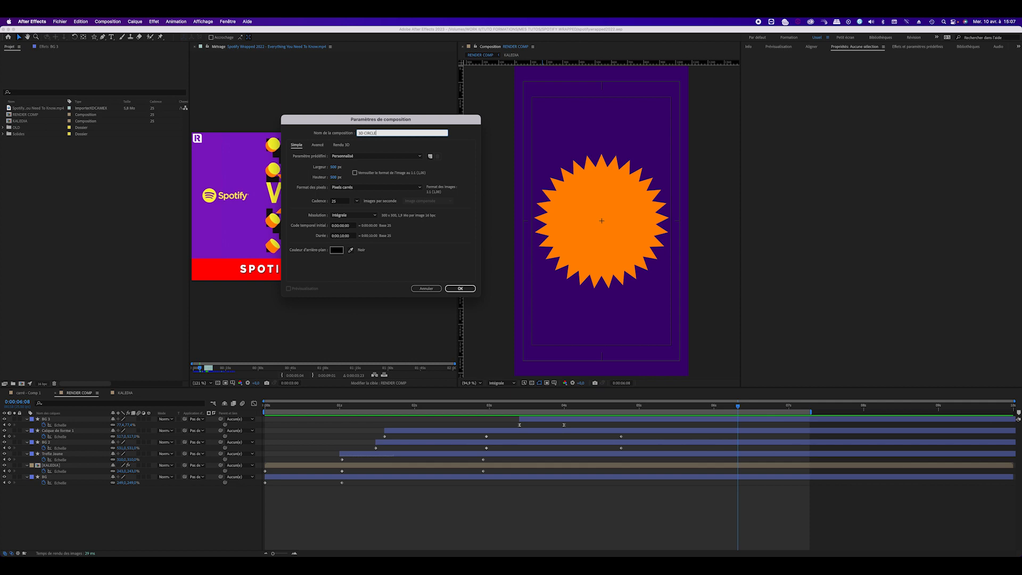
key("Return")
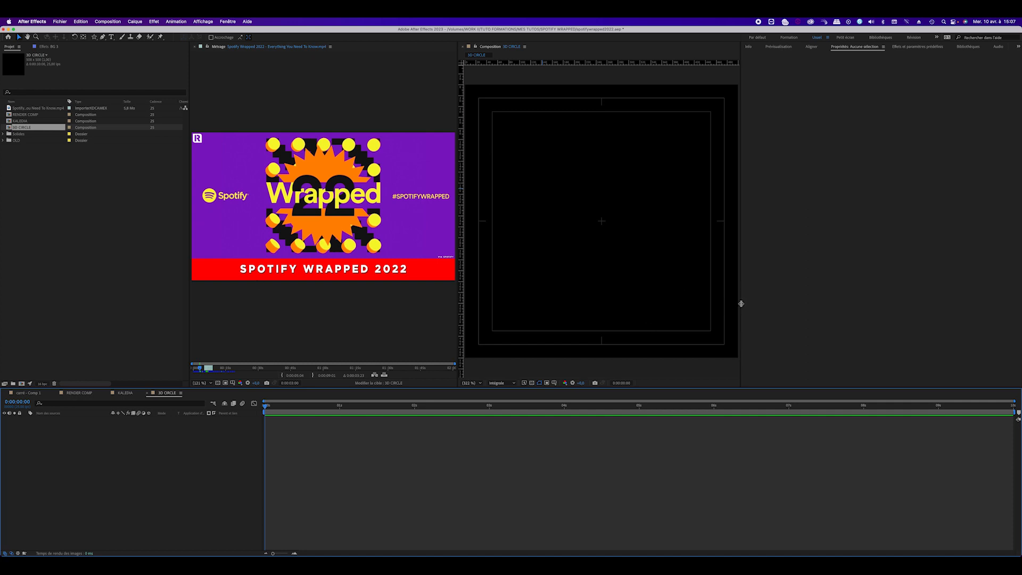
Draw an orange circle about 107 px in diameter from the centre of the 3D CIRCLE composition using the Ellipse tool.
left_click_drag(95, 36, 128, 52)
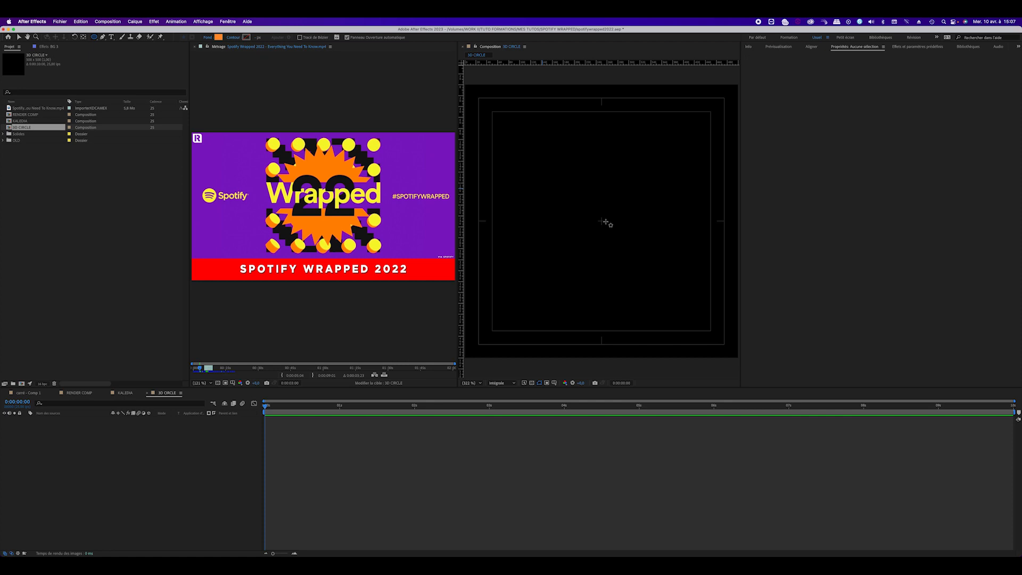
right_click(602, 222)
left_click(607, 180)
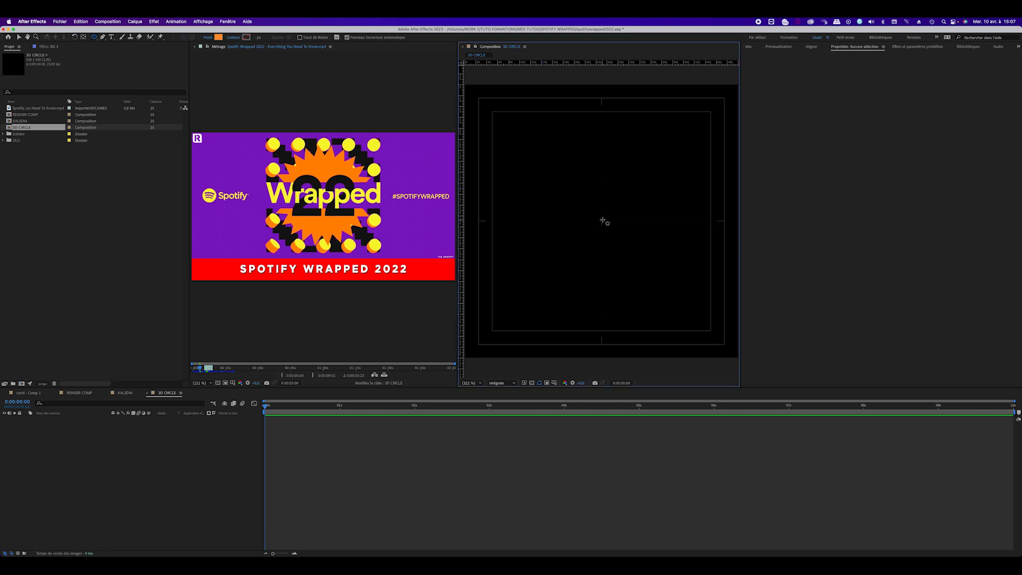
left_click_drag(601, 220, 642, 248)
key("super+z")
left_click_drag(603, 221, 633, 249)
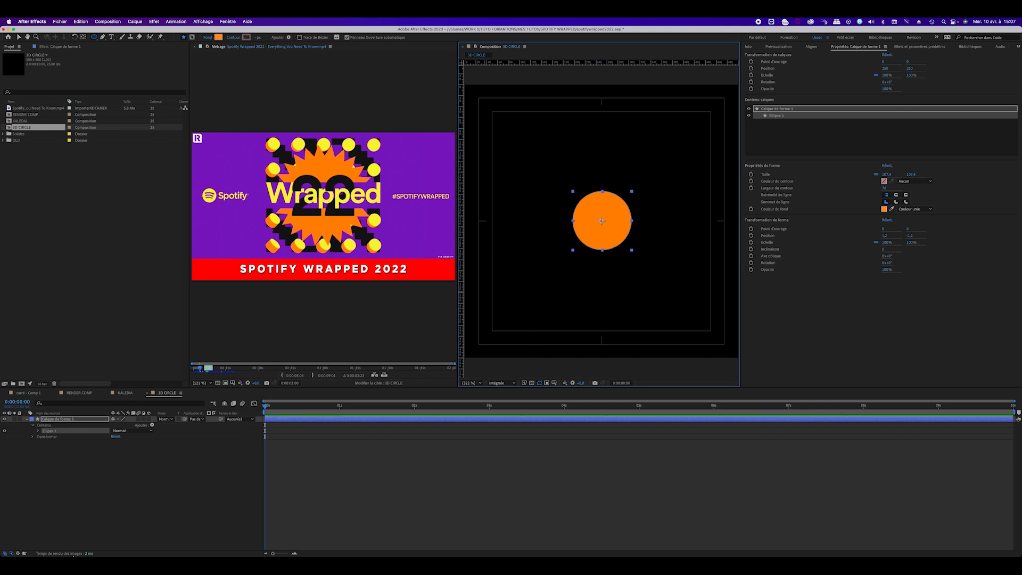
Make the orange circle a 3D layer, keep Cinema 4D as the renderer, and reveal the layer's geometry options.
left_click(76, 421)
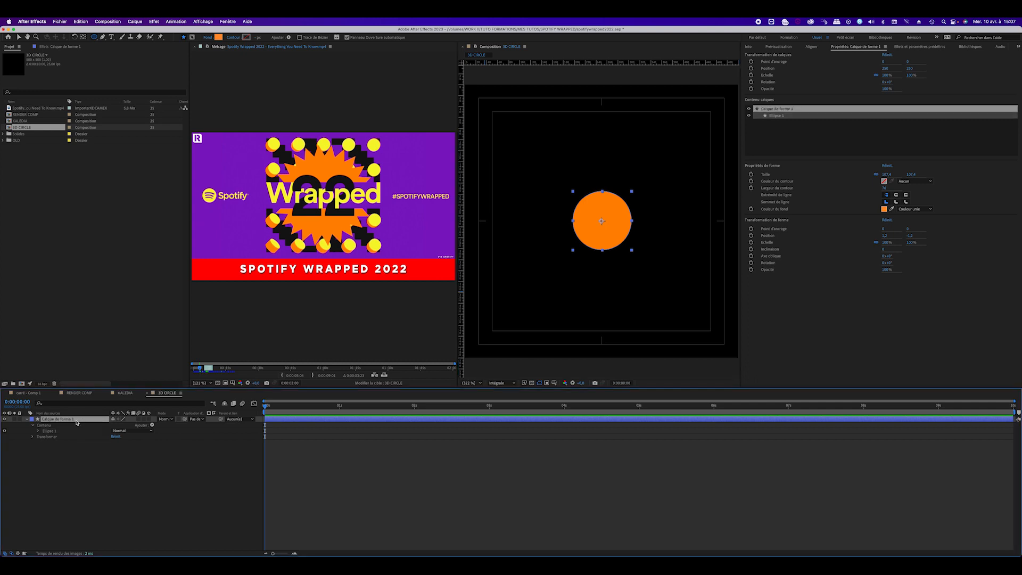
left_click(149, 420)
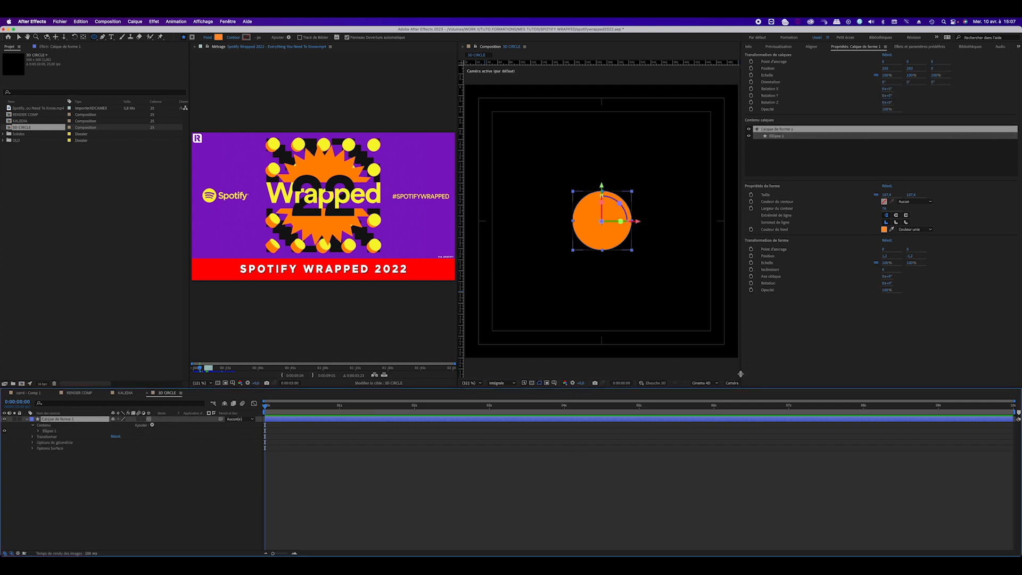
left_click_drag(740, 371, 781, 371)
left_click(716, 383)
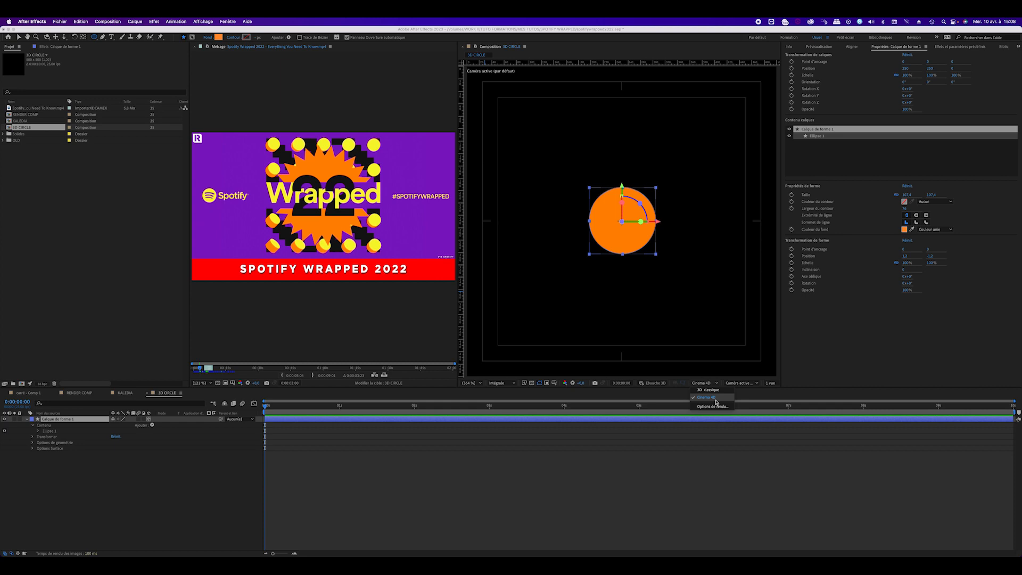
left_click(714, 403)
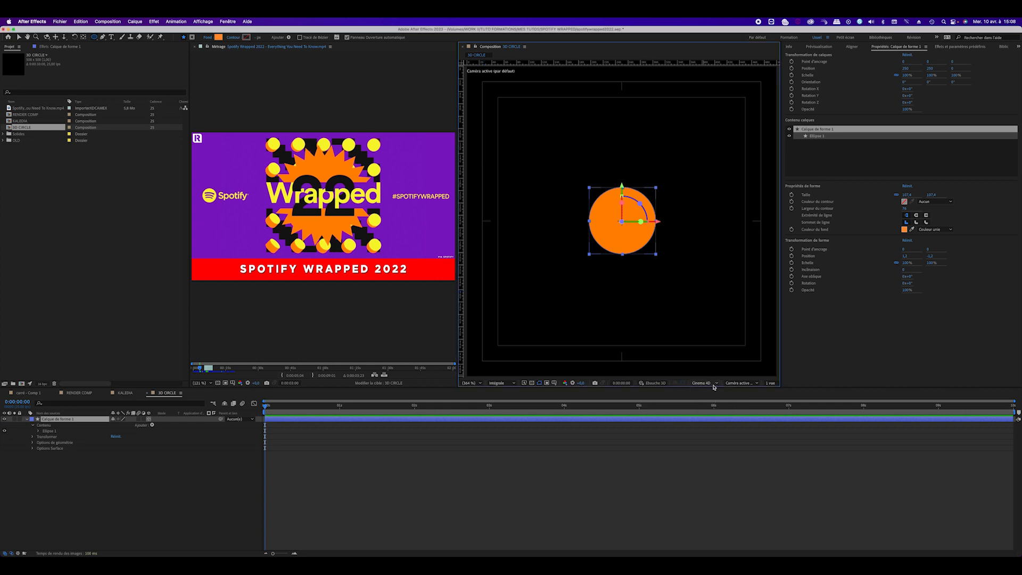
left_click(33, 449)
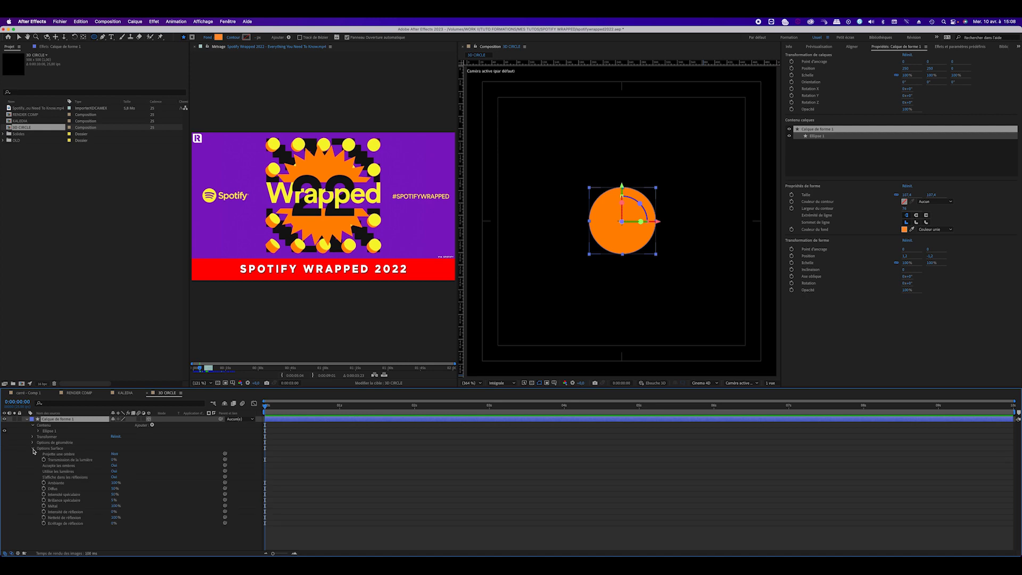
left_click(34, 448)
left_click(33, 443)
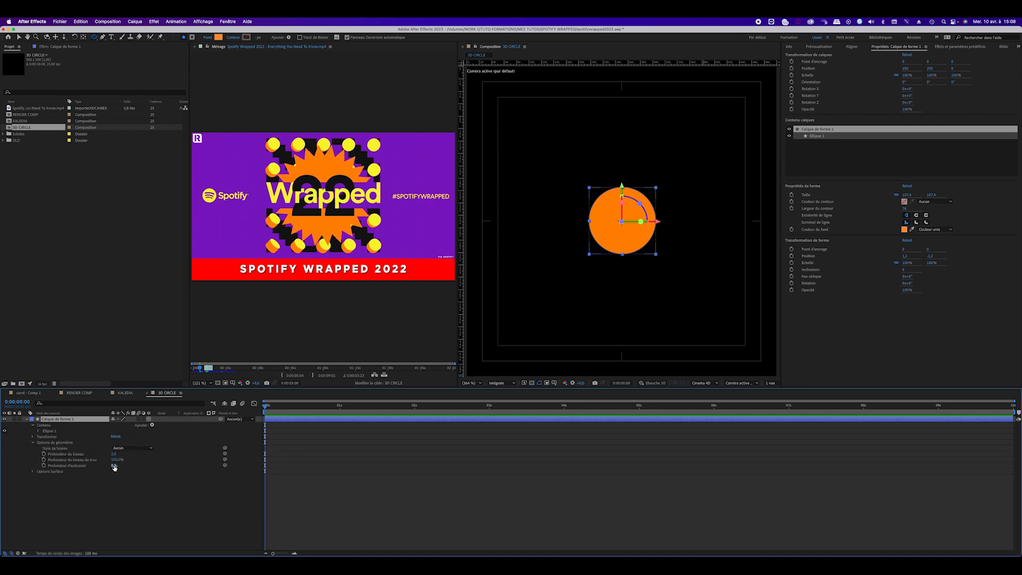
Try the Classic 3D renderer on the composition and restore Cinema 4D through the composition's 3D renderer settings.
left_click(702, 383)
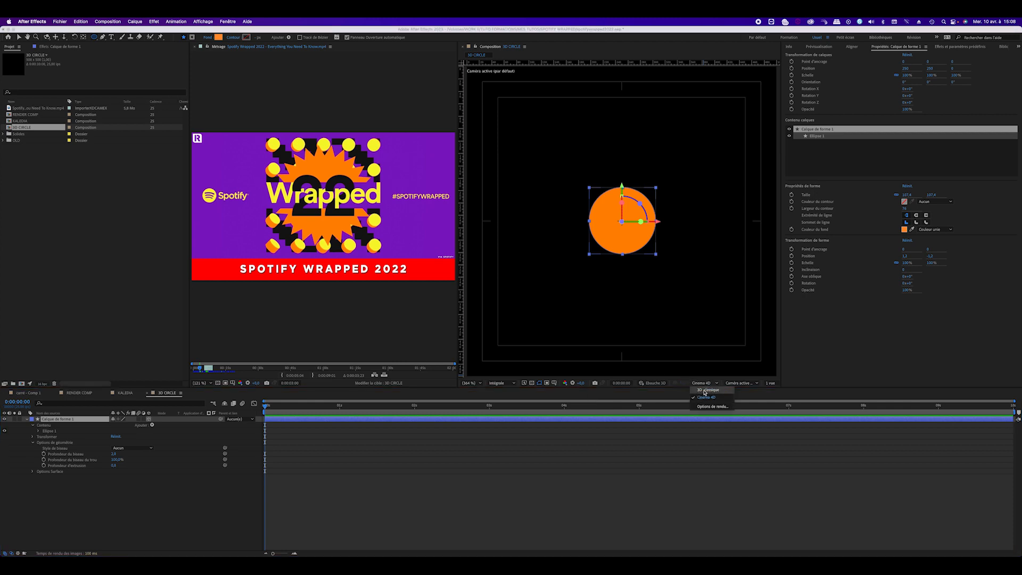
left_click(707, 390)
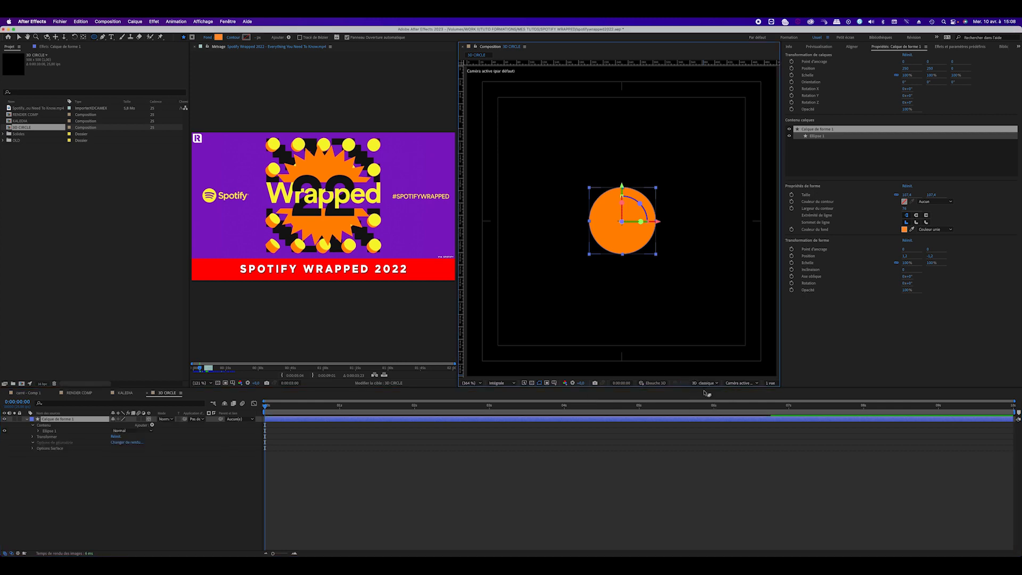
left_click(33, 449)
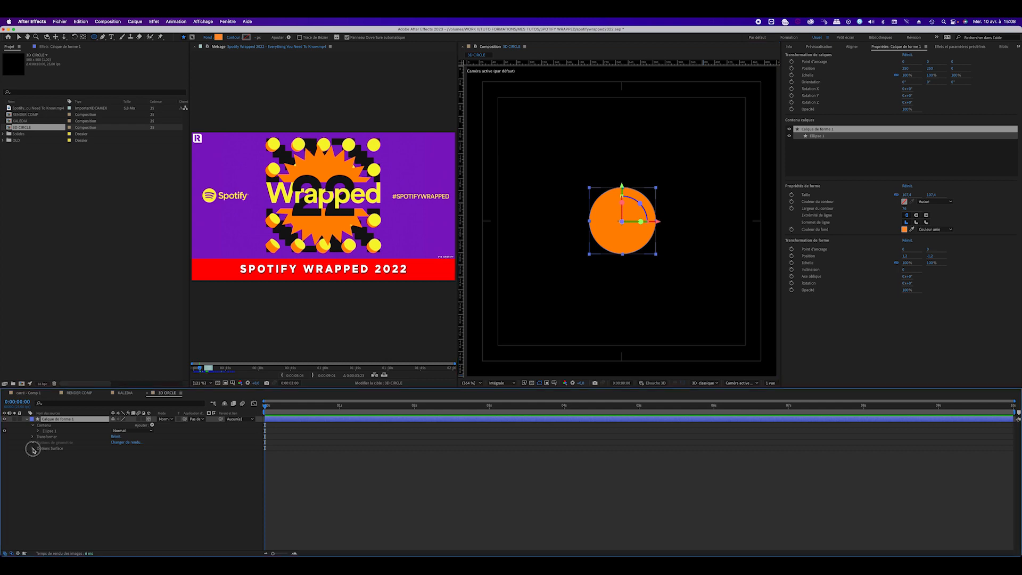
left_click(33, 449)
left_click(125, 443)
left_click(349, 174)
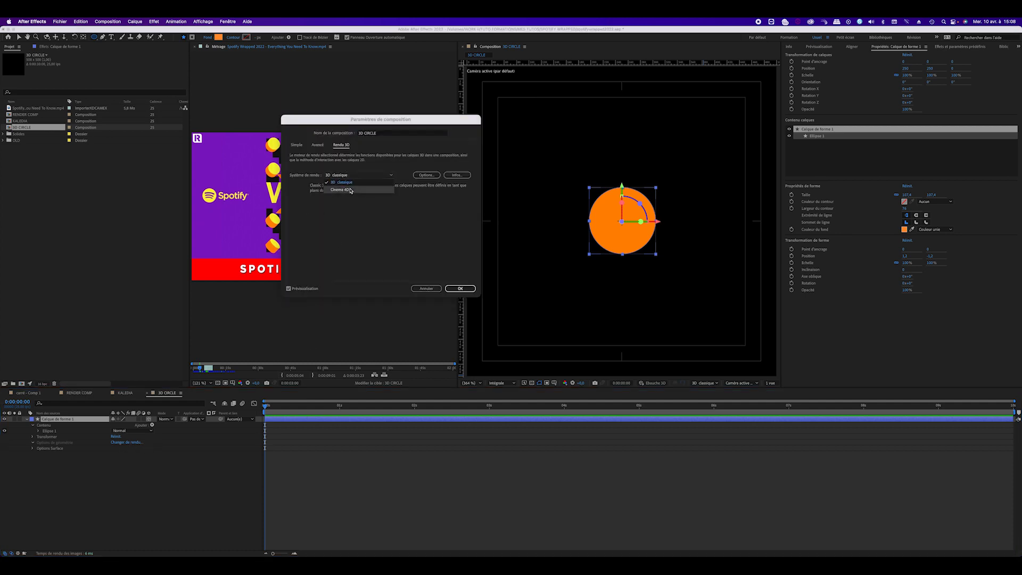
left_click(351, 190)
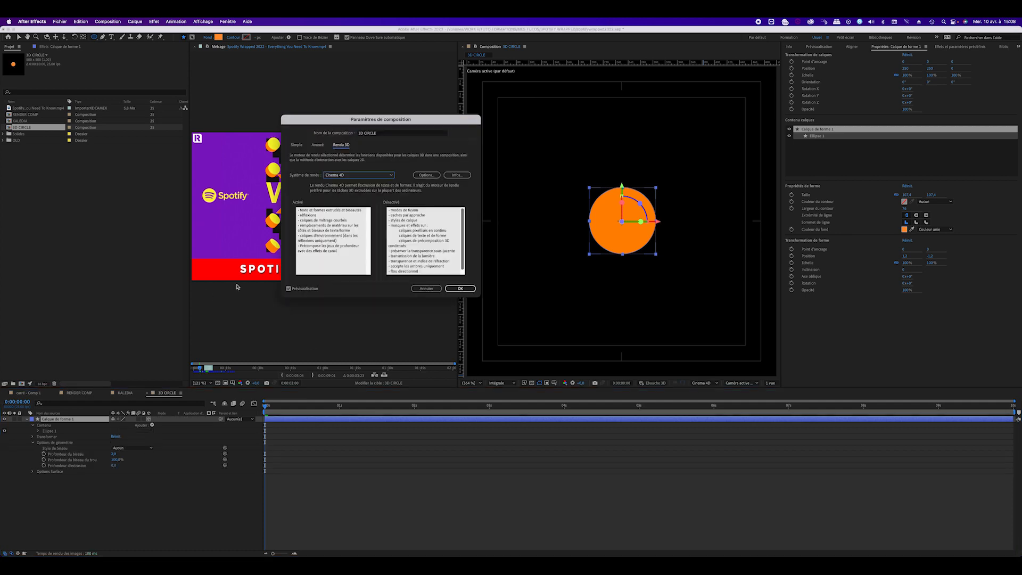
left_click(460, 289)
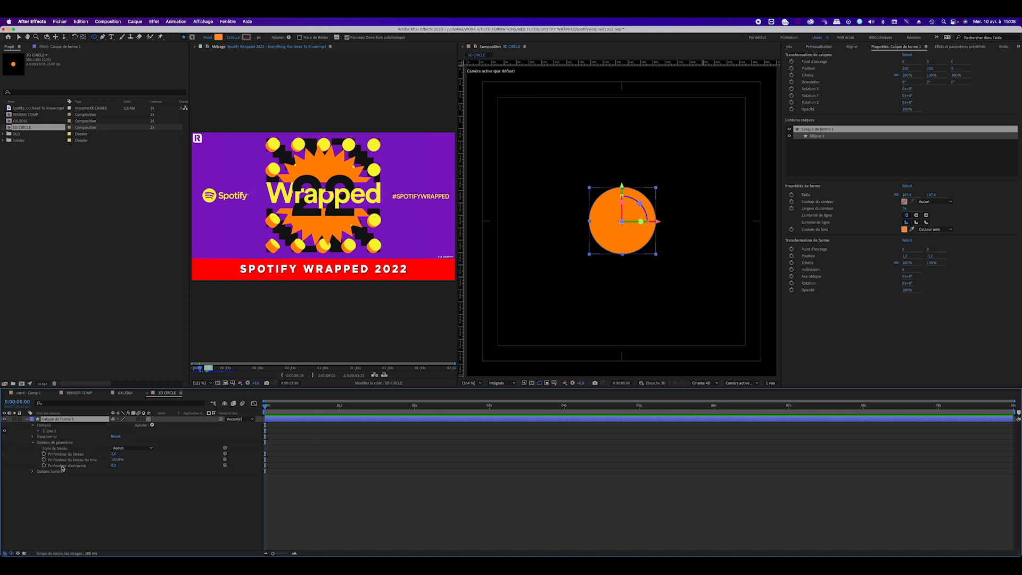
left_click(27, 421)
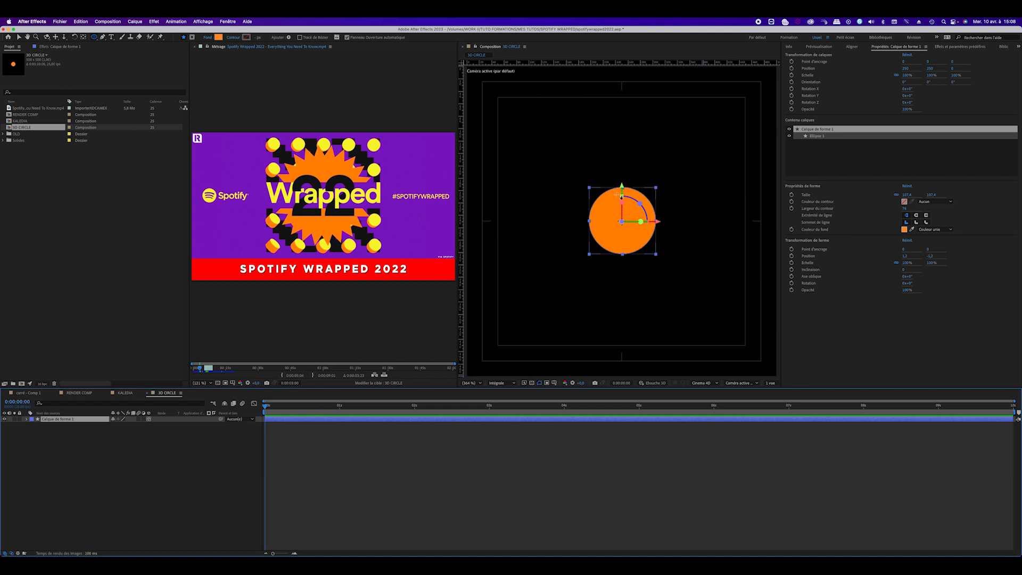
Show the composition from Custom View 1 and reveal the circle layer's geometry options.
left_click(753, 387)
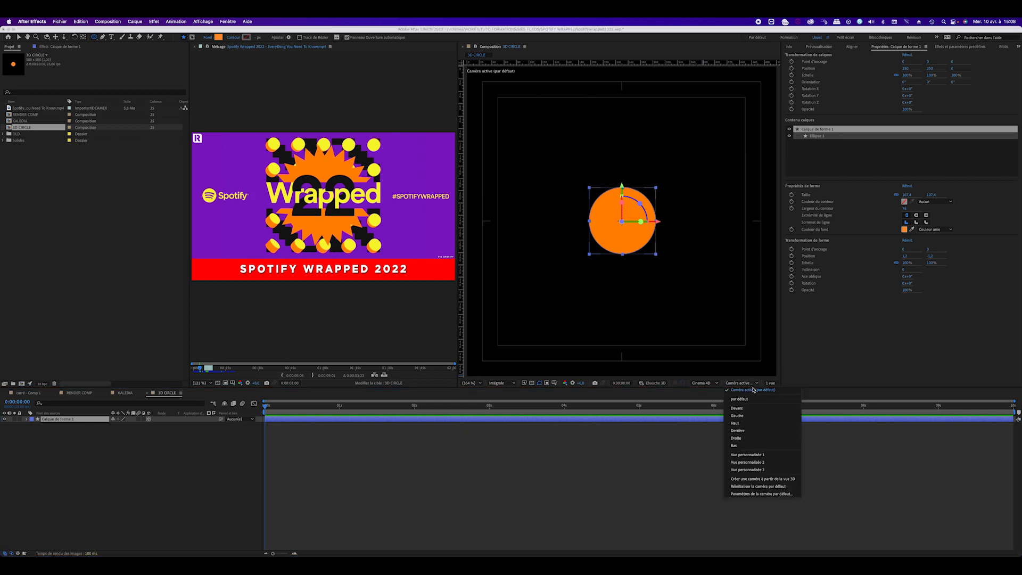
left_click(765, 457)
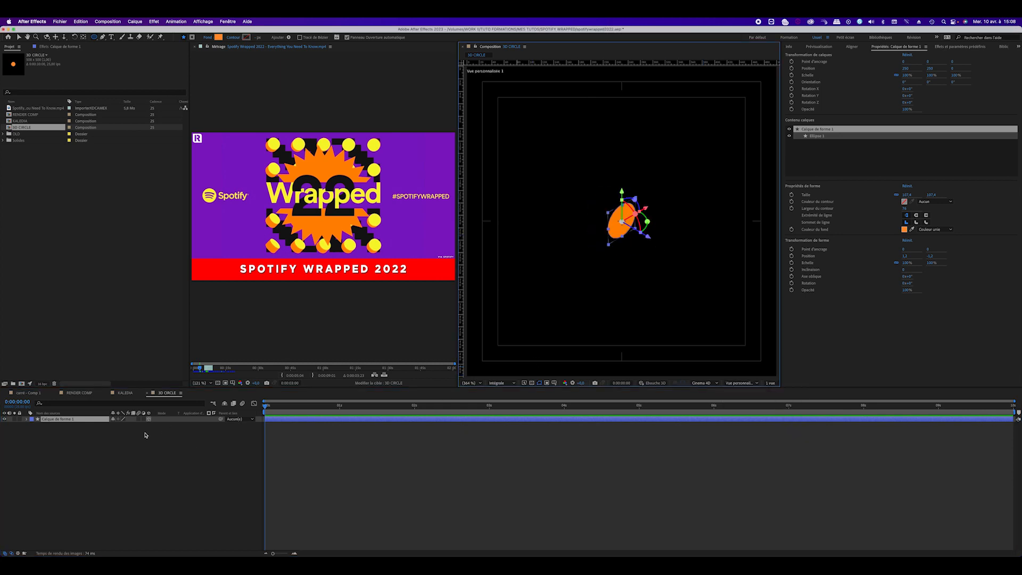
left_click(80, 429)
left_click(77, 421)
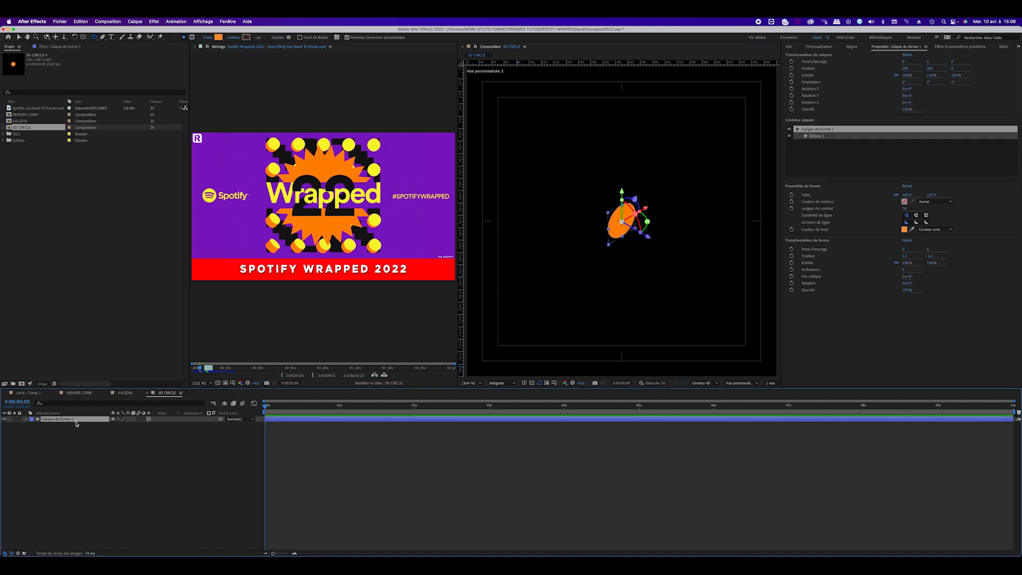
left_click(27, 420)
left_click(33, 443)
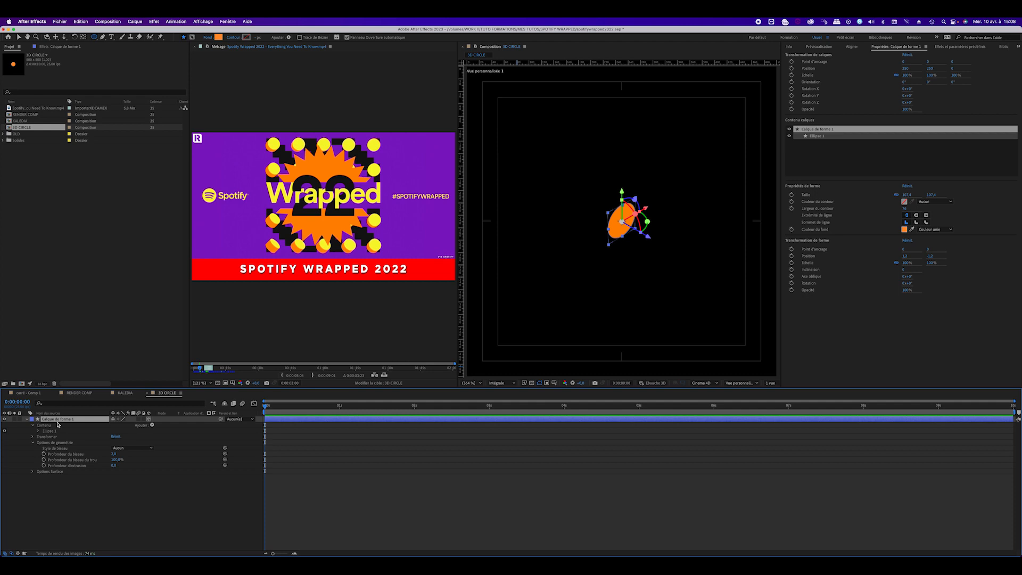
Duplicate the circle layer and recolour the lower copy with the yellow sampled from the reference video's dots.
key("super+d")
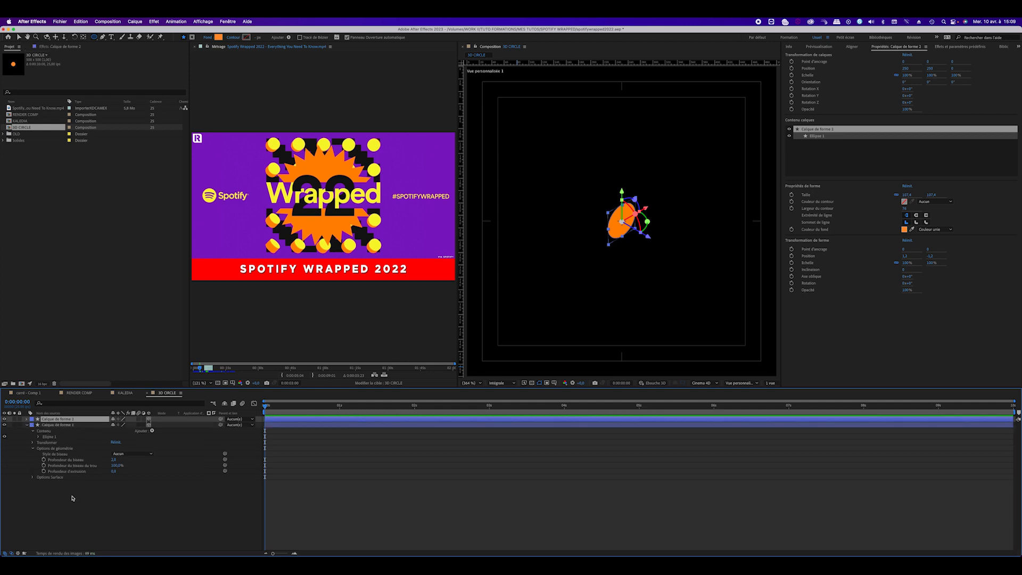
left_click(66, 426)
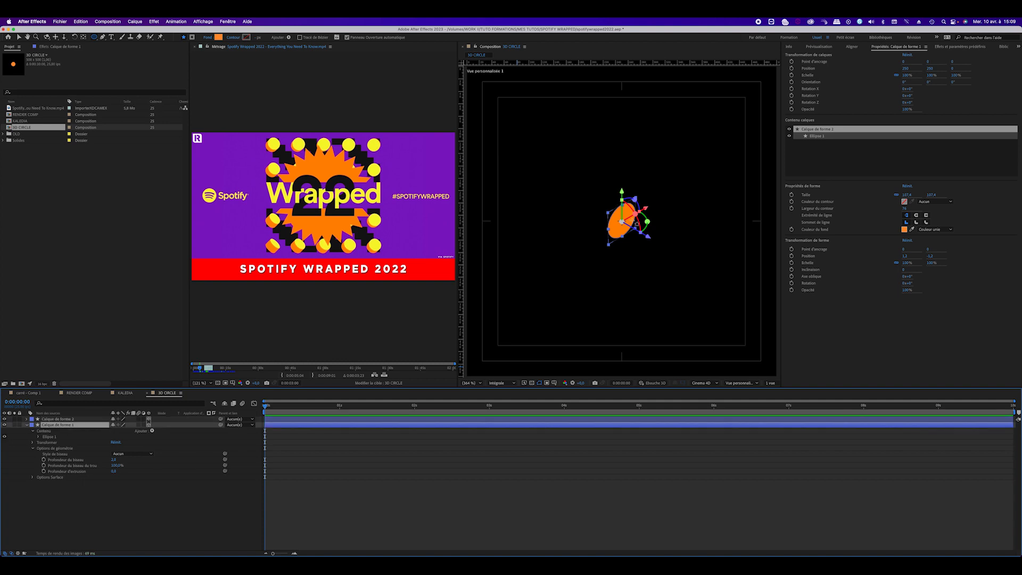
left_click(221, 38)
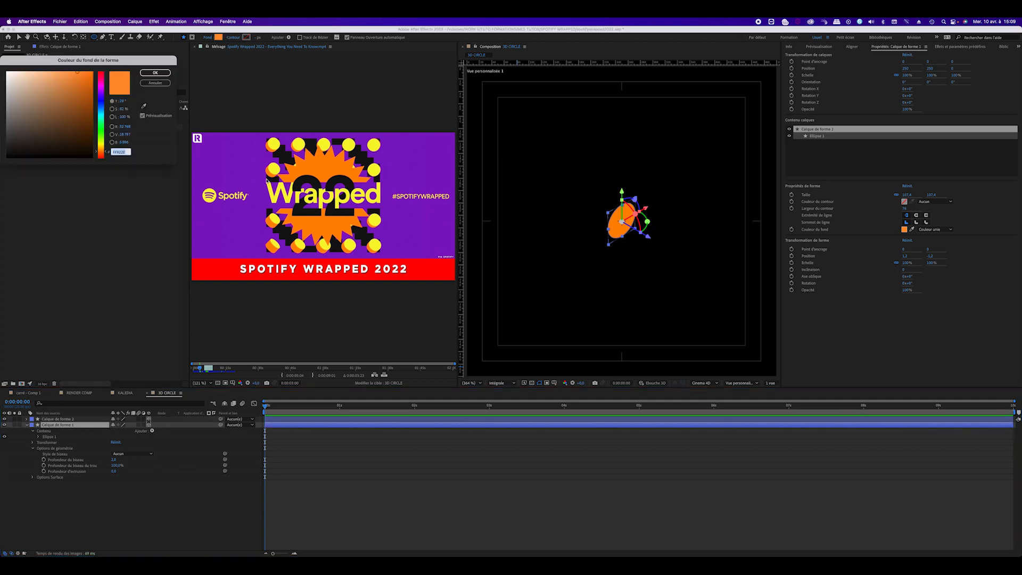
left_click(143, 106)
left_click(300, 246)
left_click(151, 73)
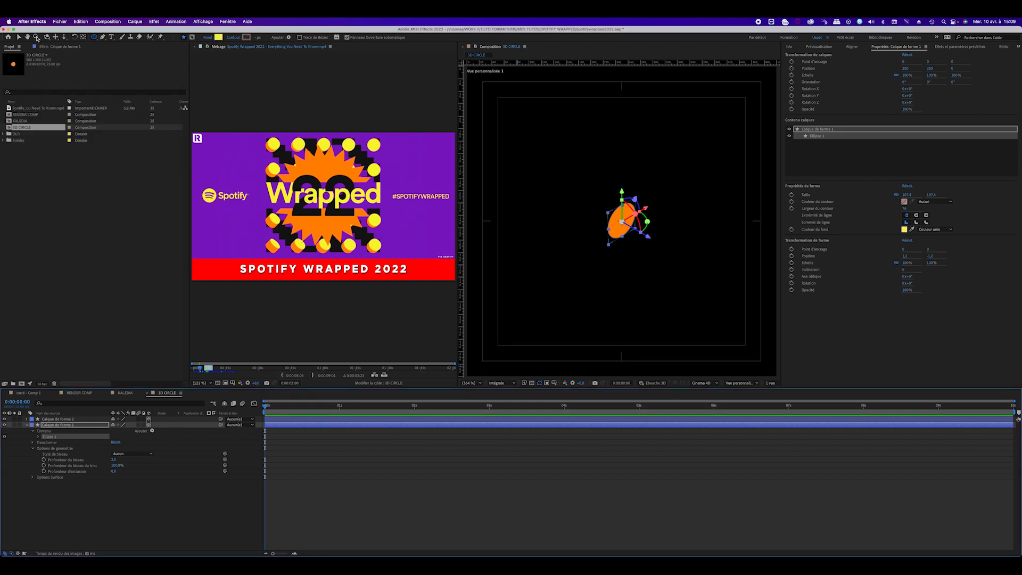
Move the yellow circle slightly in front of the orange one along the Z axis, to about -2.7.
left_click(19, 37)
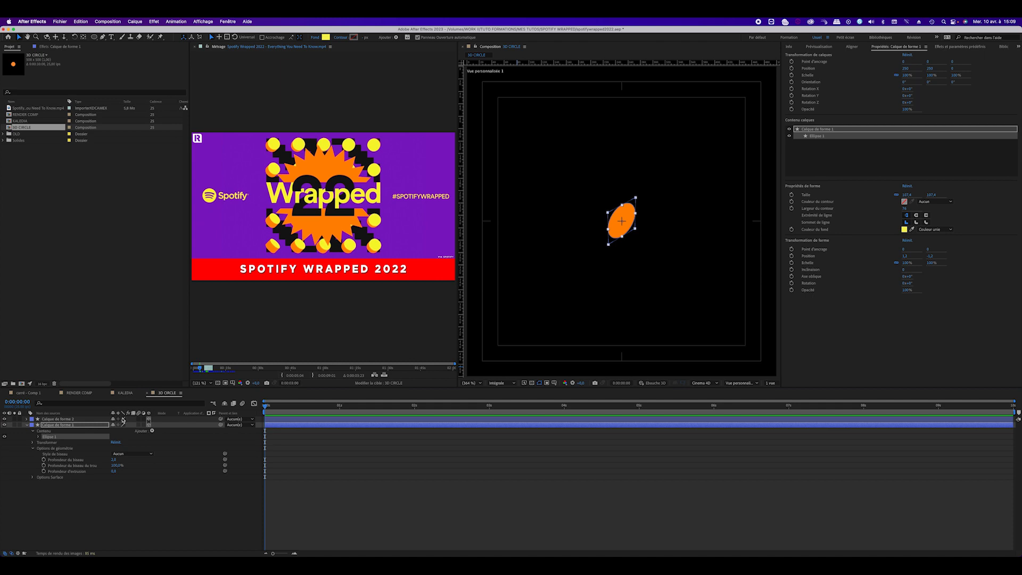
left_click(77, 429)
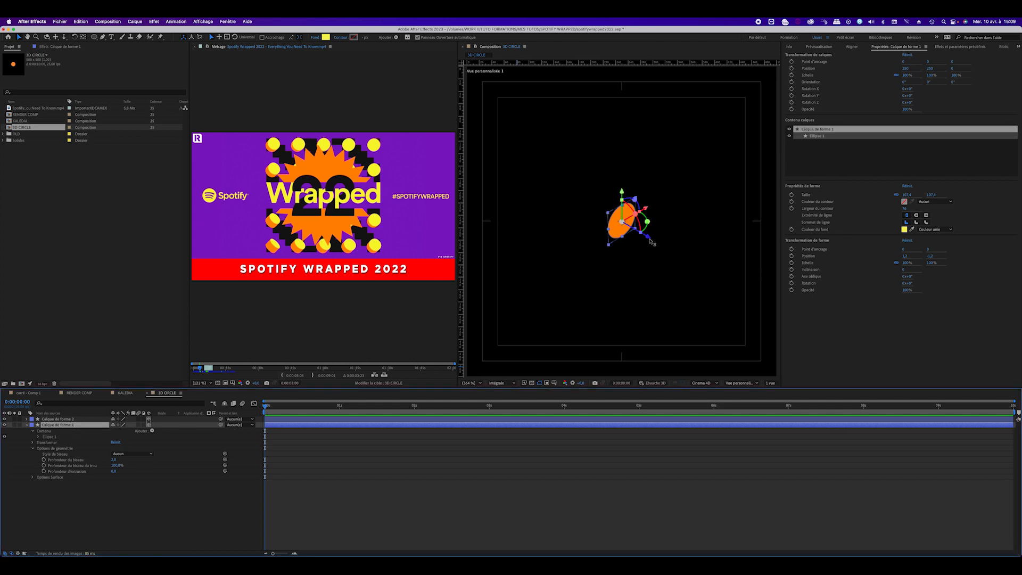
left_click_drag(649, 240, 651, 241)
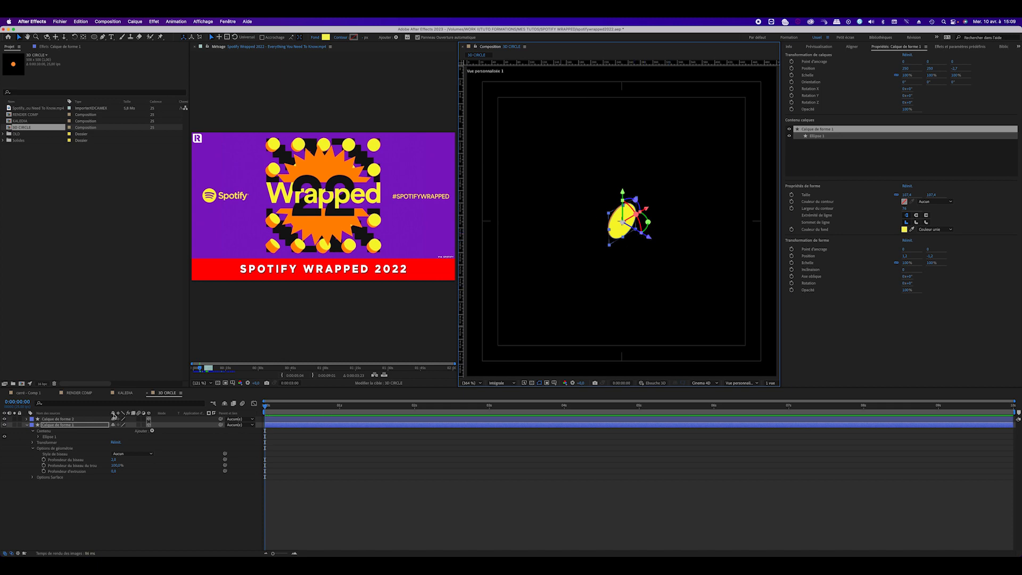
Rename the yellow circle's layer CIRCLE YELLOW and the orange circle's layer CIRCLE ORANGE EXTRUDE.
left_click(80, 427)
key("Return")
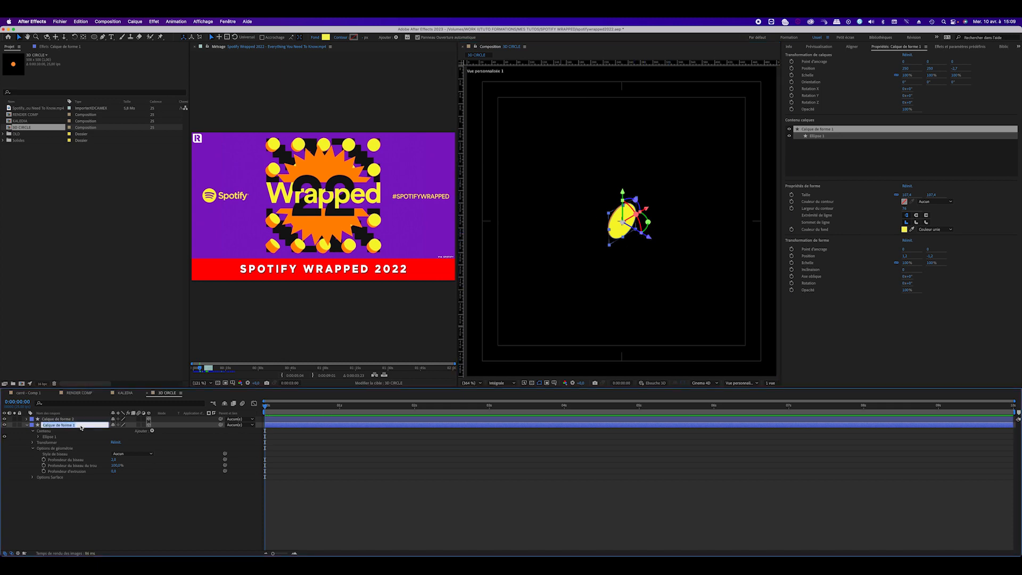
type("CIRCLE YELLOW")
key("Return")
left_click(63, 419)
key("Return")
type("CIR")
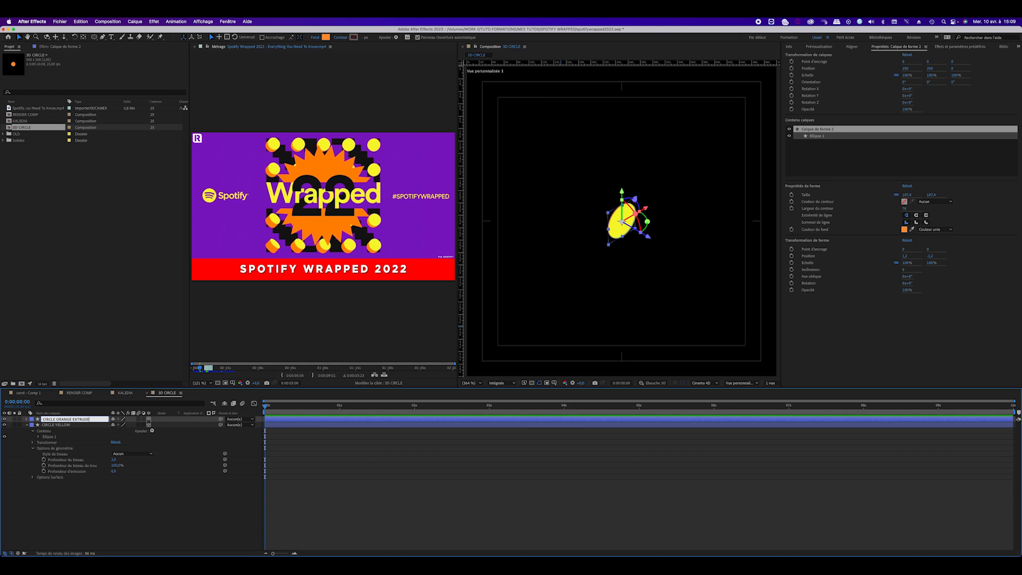
key("Return")
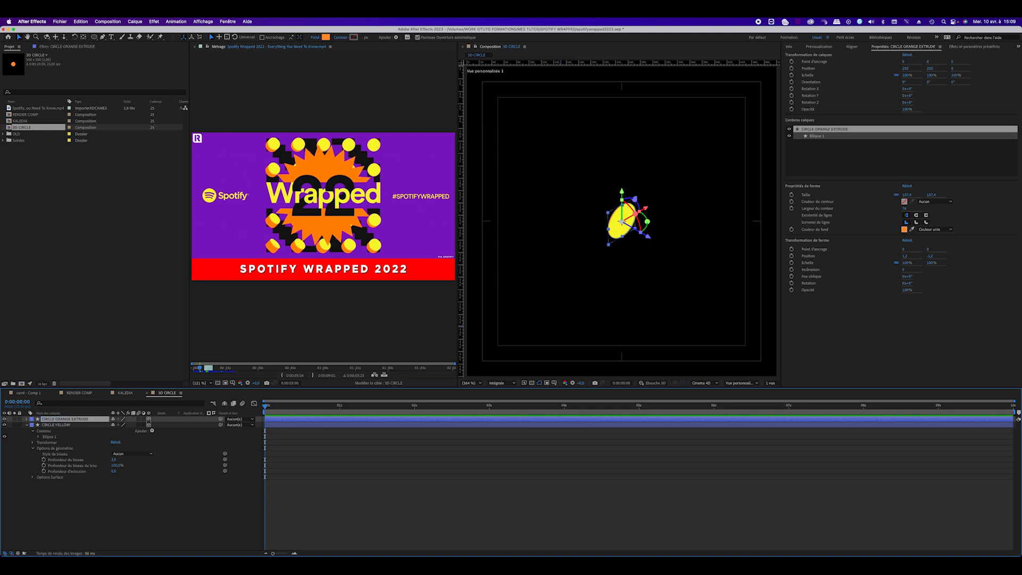
Increase the extrusion depth of the CIRCLE ORANGE EXTRUDE layer to form a thick orange cylinder behind the yellow face.
left_click(27, 419)
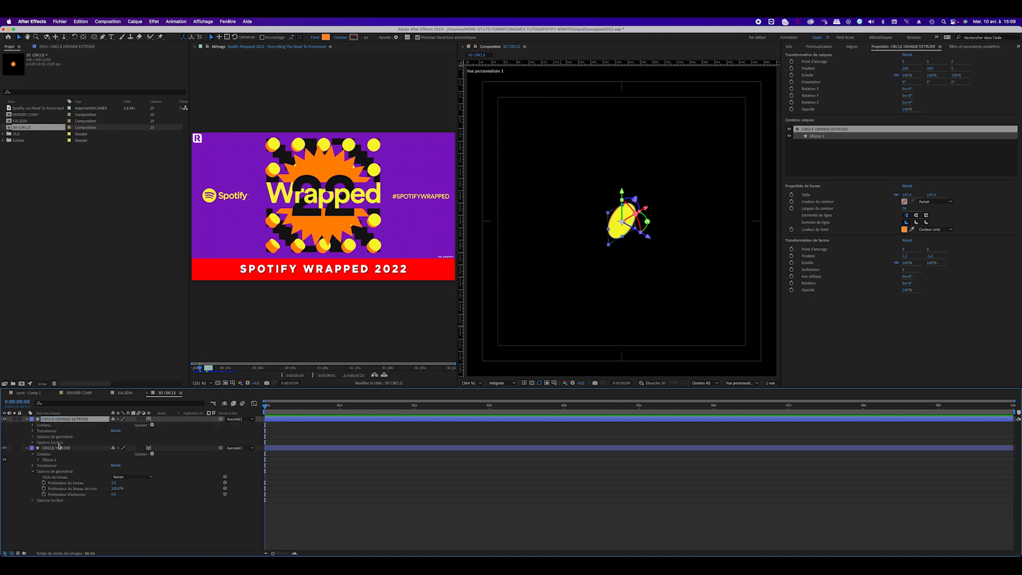
left_click(33, 437)
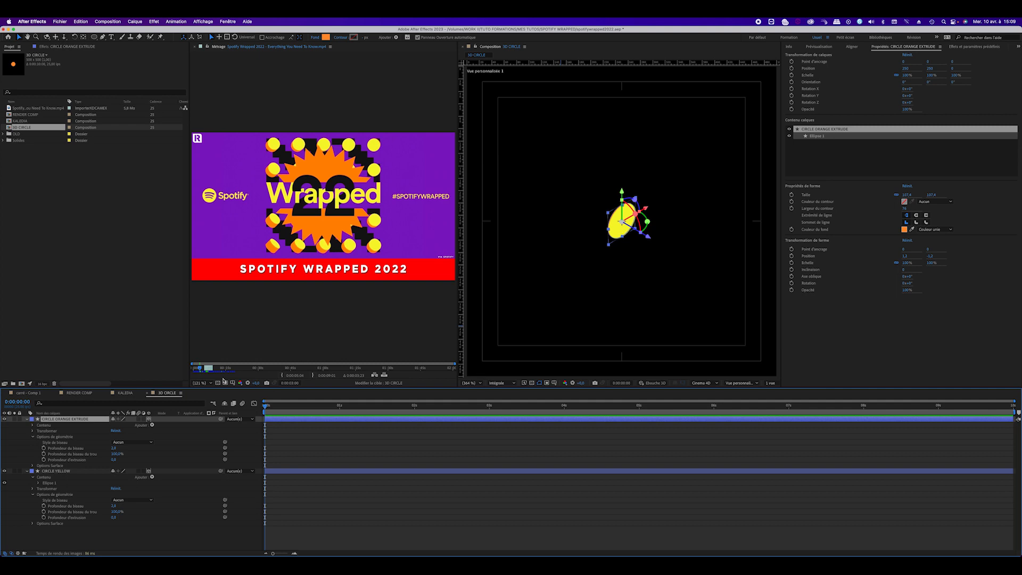
left_click_drag(114, 460, 129, 460)
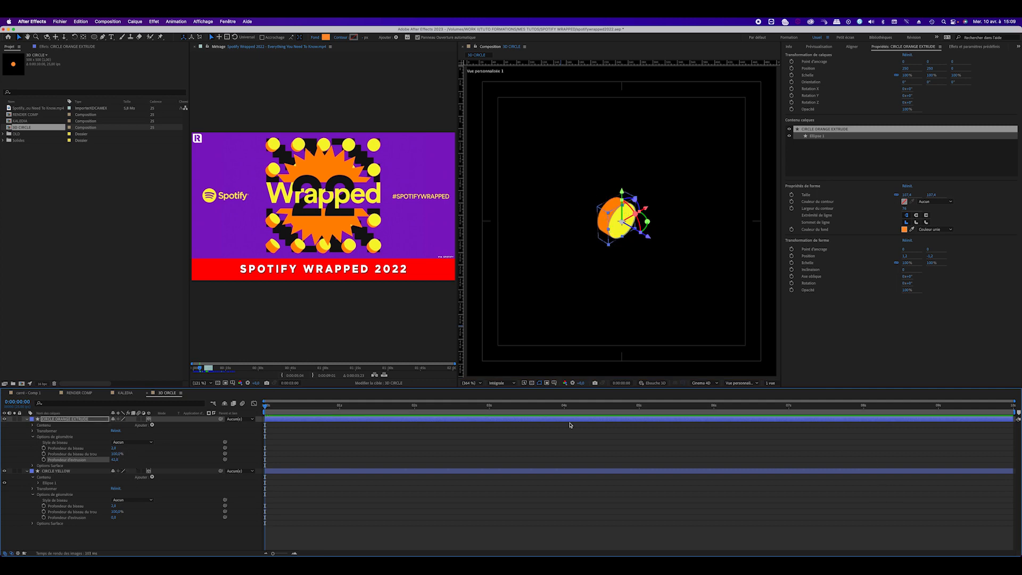
Duplicate the CIRCLE YELLOW layer and place the copy above the CIRCLE ORANGE EXTRUDE layer.
left_click(50, 420)
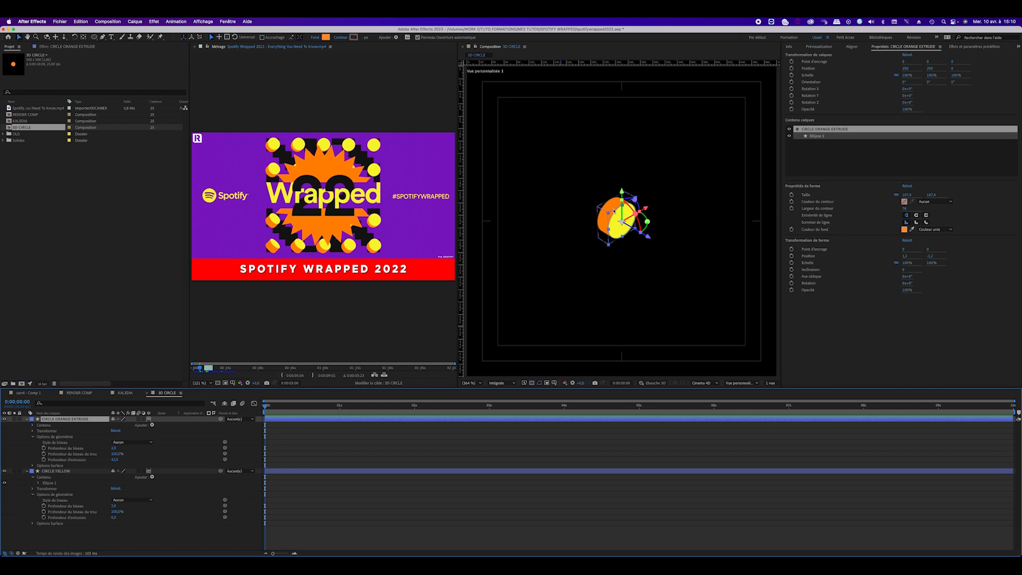
left_click(47, 37)
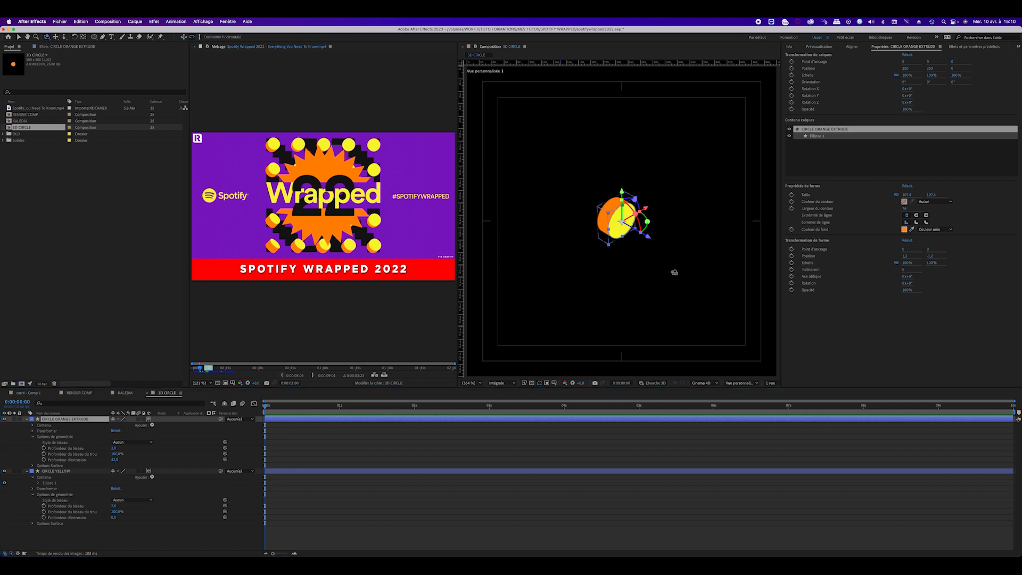
left_click(623, 247)
left_click_drag(624, 247, 660, 232)
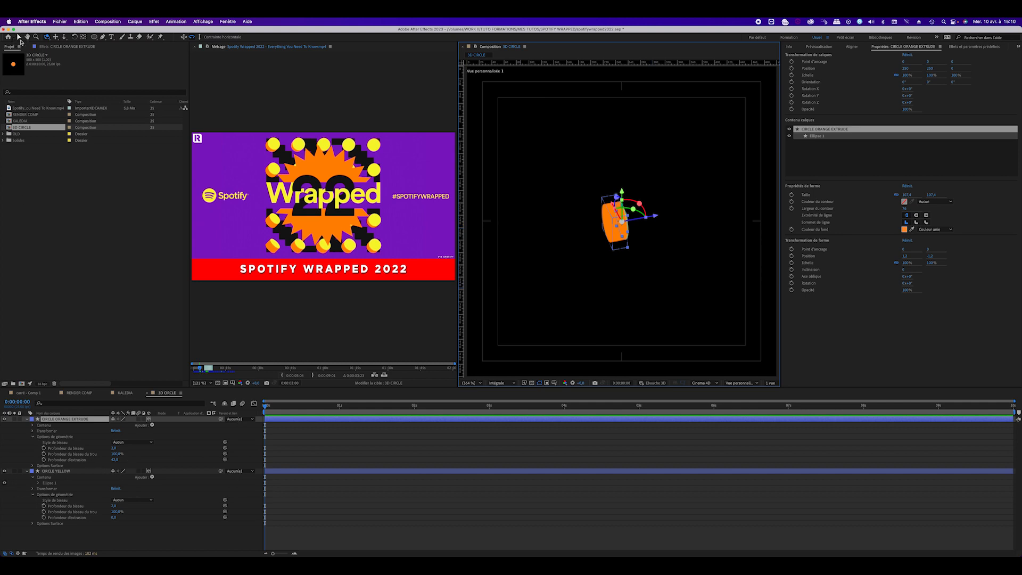
left_click(75, 472)
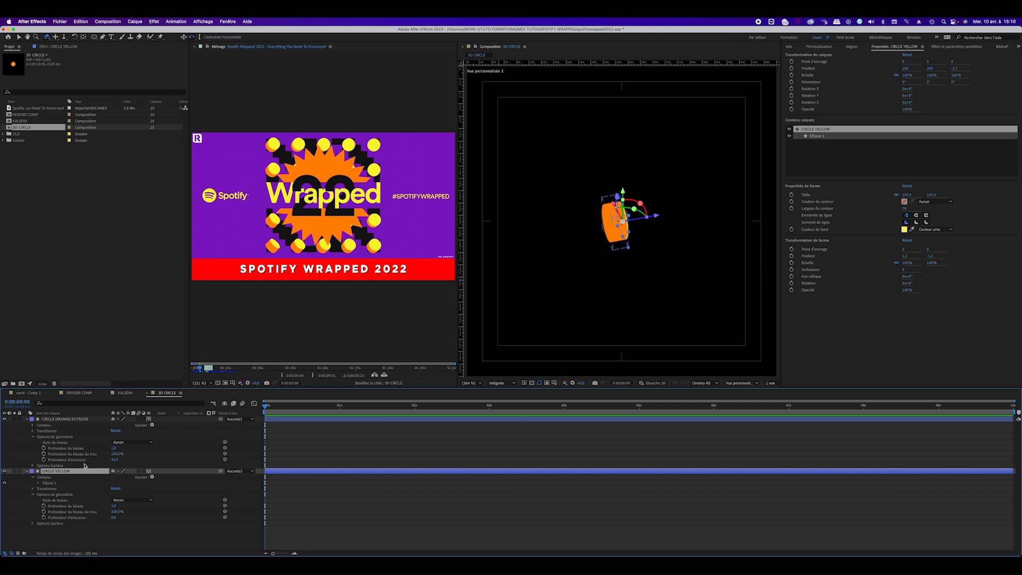
key("super+z")
left_click(67, 471)
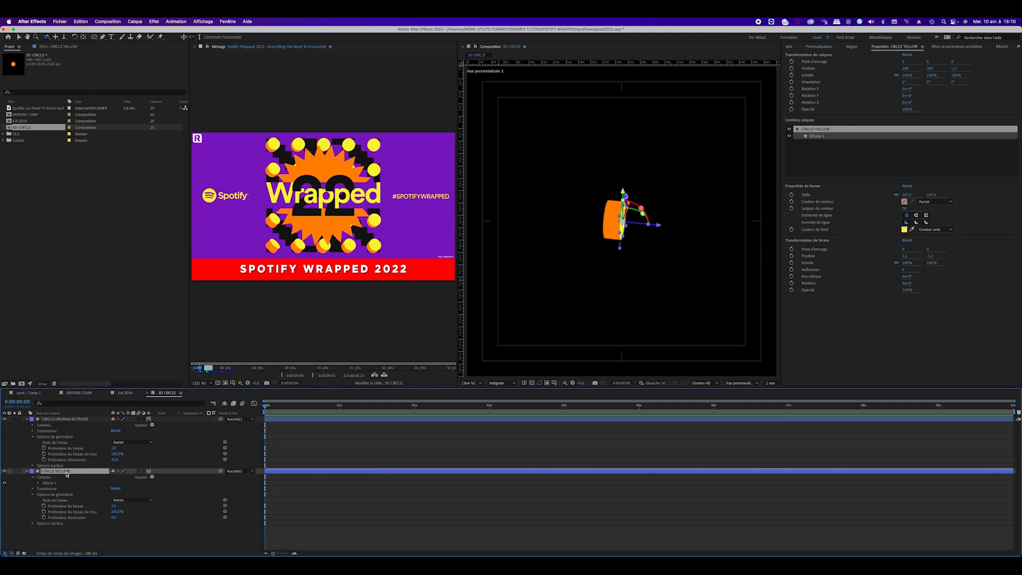
key("super+d")
left_click_drag(66, 472, 84, 420)
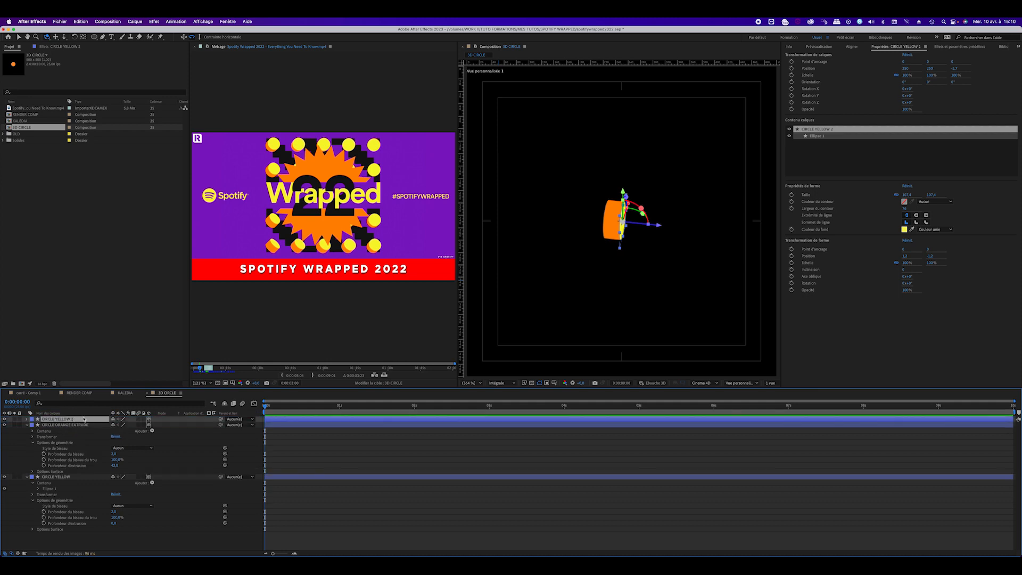
Move the duplicated yellow circle along the Z axis to the back end of the orange cylinder.
left_click(19, 37)
left_click_drag(663, 229, 642, 226)
Fine-tune the duplicate's Z position to about 44.2 so it sits against the cylinder's back face, and check the fit from the side.
key("z")
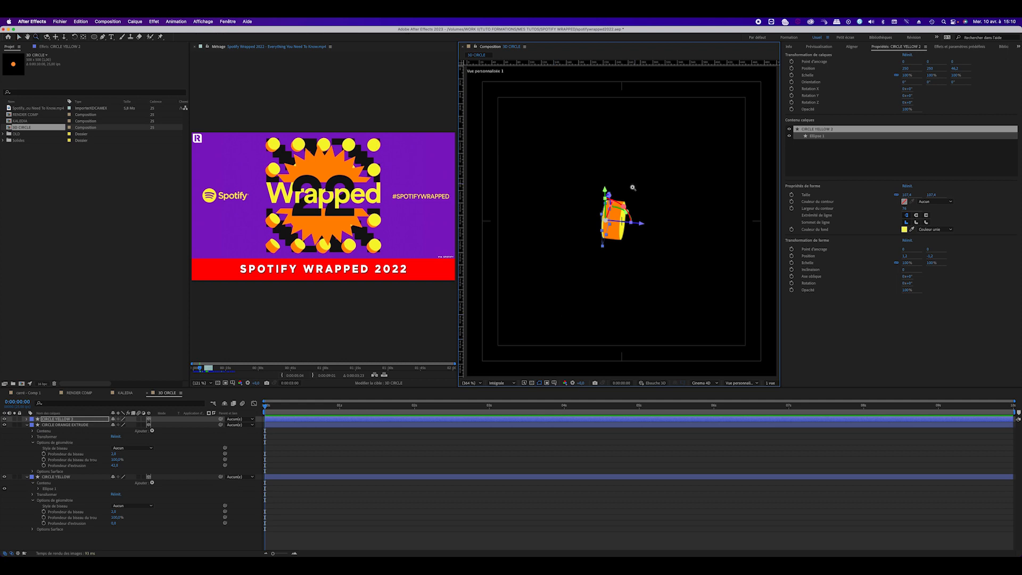
left_click(619, 222)
left_click(632, 224)
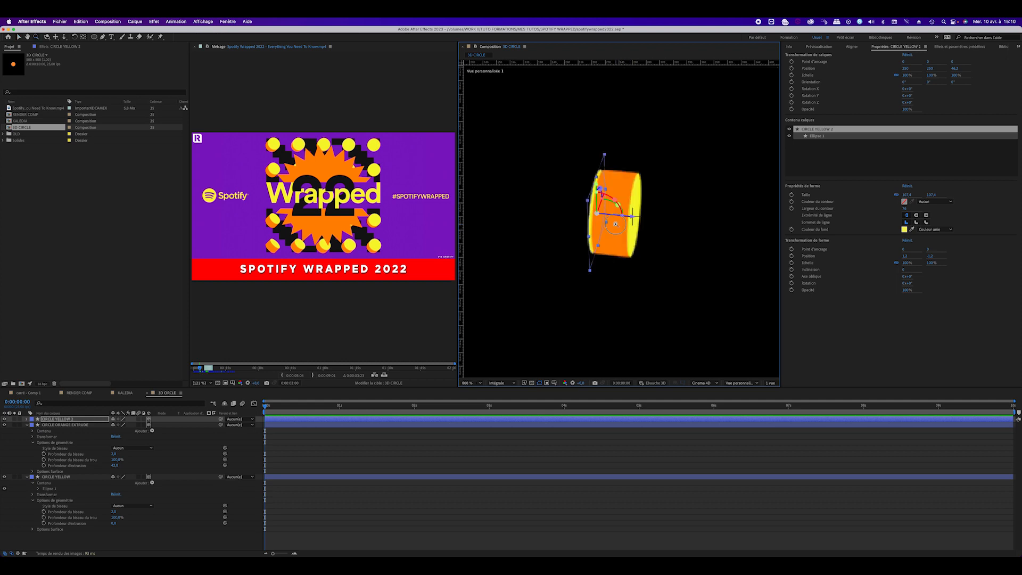
left_click(616, 224)
key("v")
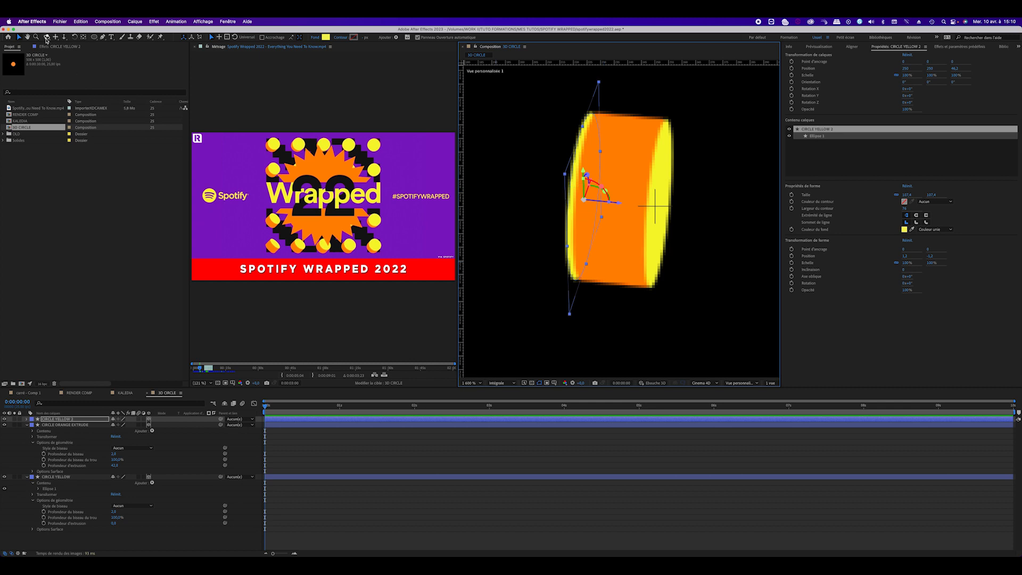
left_click(91, 421)
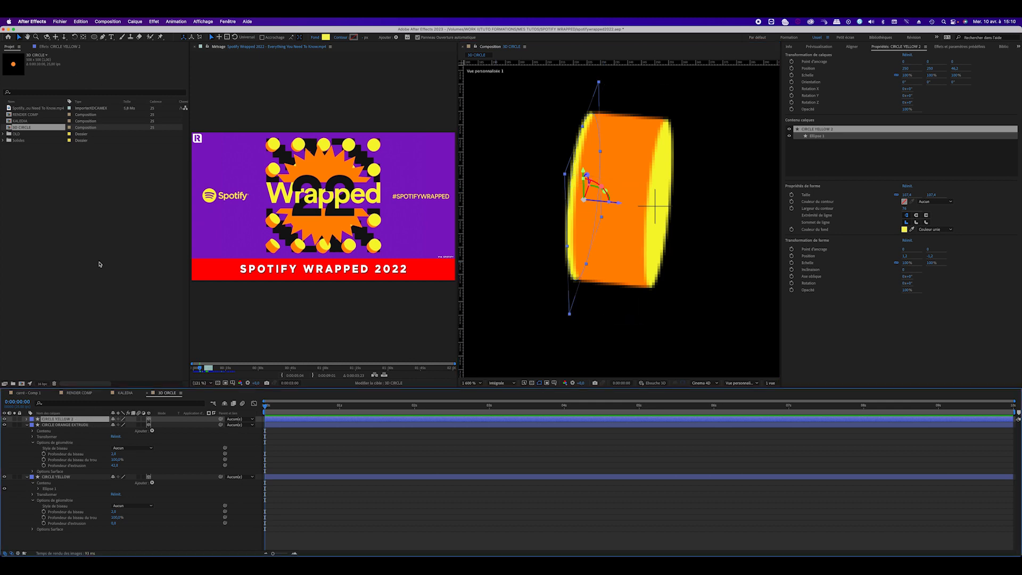
left_click(622, 206)
left_click(621, 206)
left_click_drag(622, 205, 624, 206)
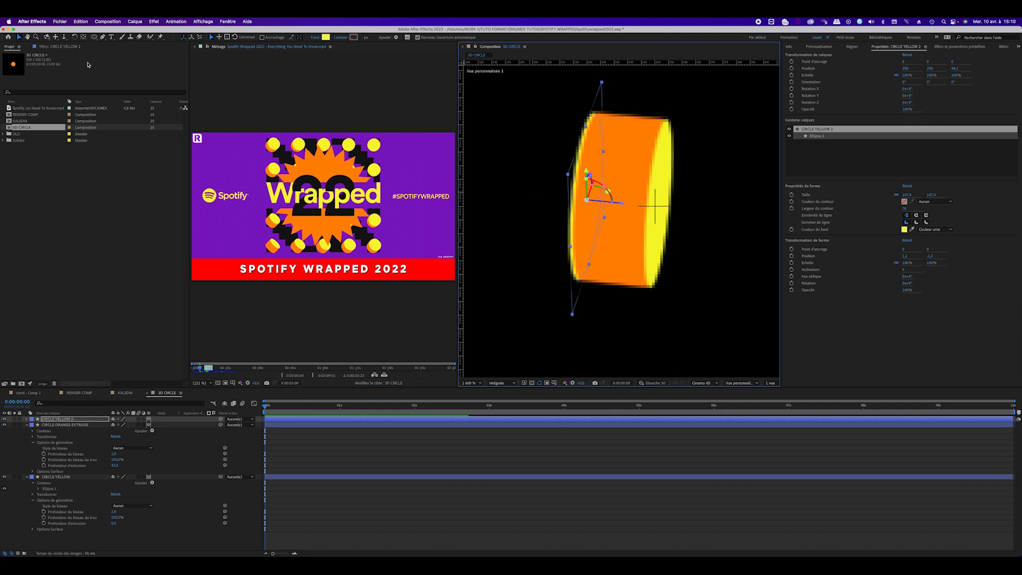
left_click(47, 37)
left_click_drag(606, 256, 792, 216)
left_click(480, 384)
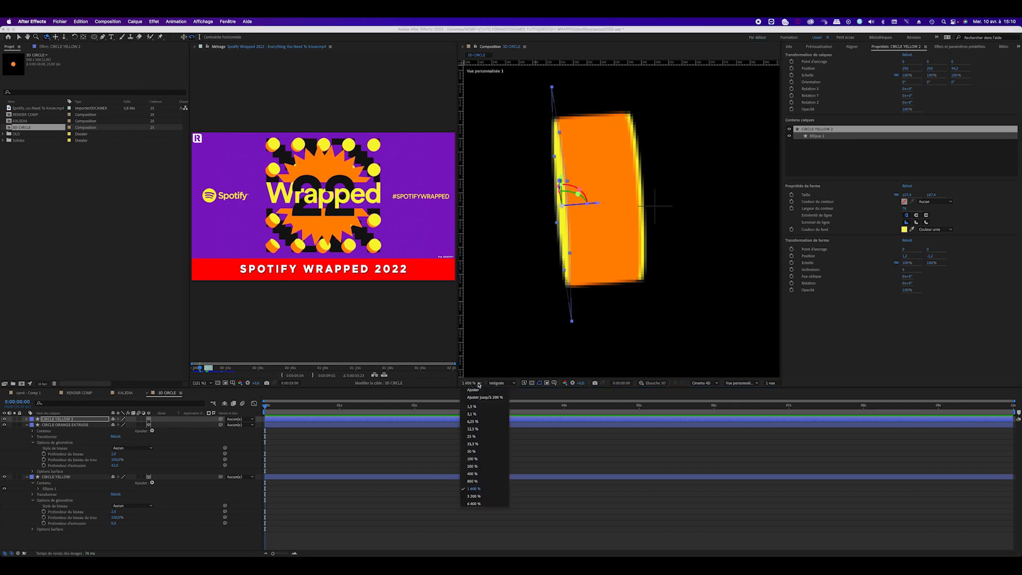
left_click(495, 474)
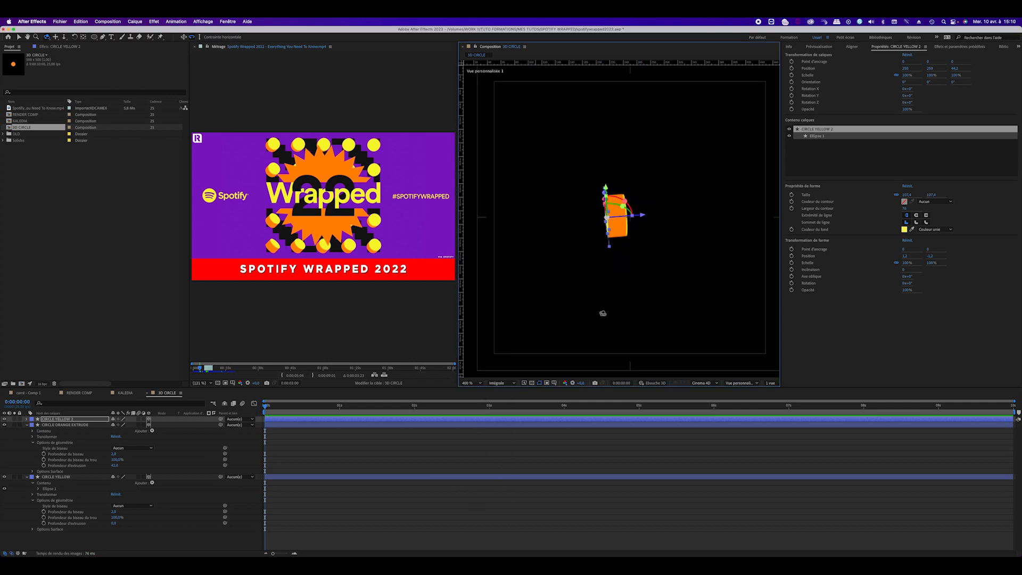
Nudge the CIRCLE YELLOW layer slightly along its Z axis at the end of the orange extruded cylinder.
left_click_drag(610, 242, 530, 240)
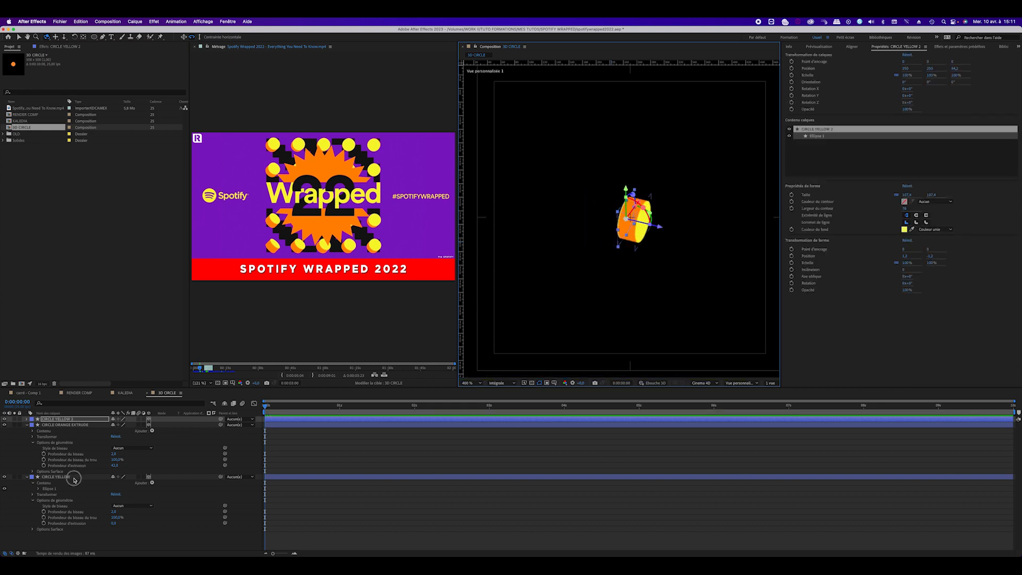
left_click(69, 476)
left_click(19, 37)
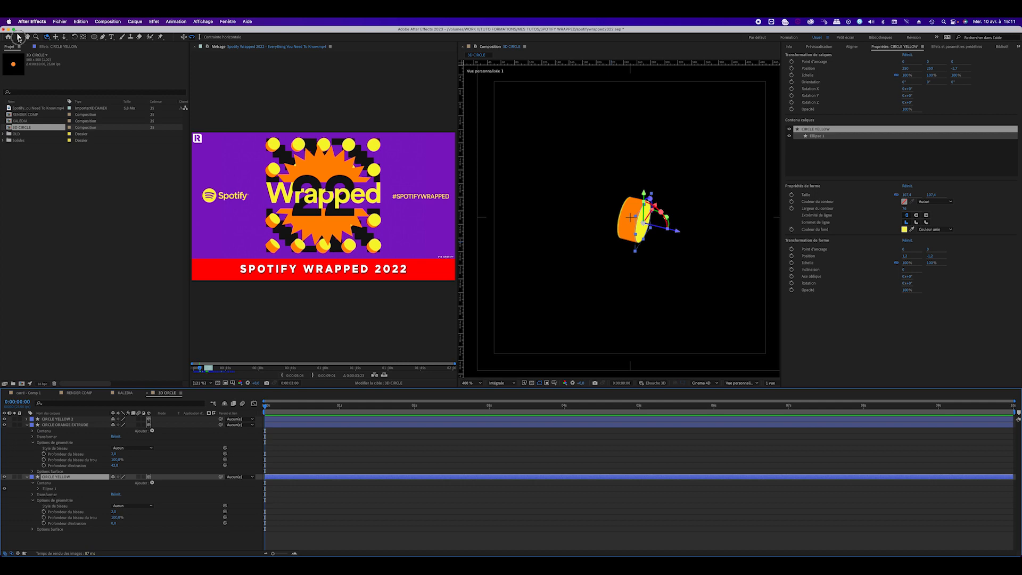
left_click_drag(680, 235, 677, 232)
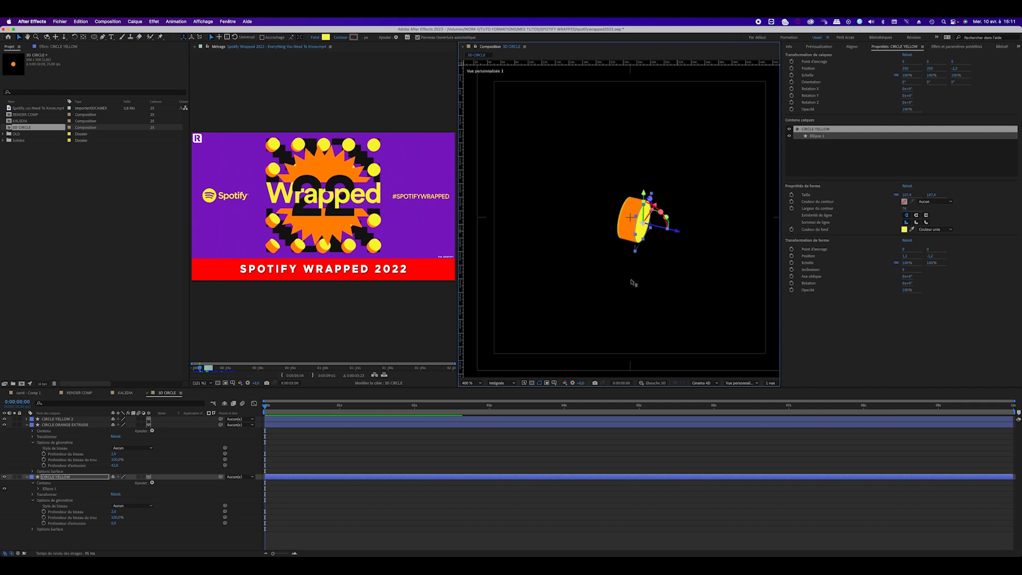
Collapse the properties of the circle layers and switch the 3D view to the default active camera.
left_click(28, 429)
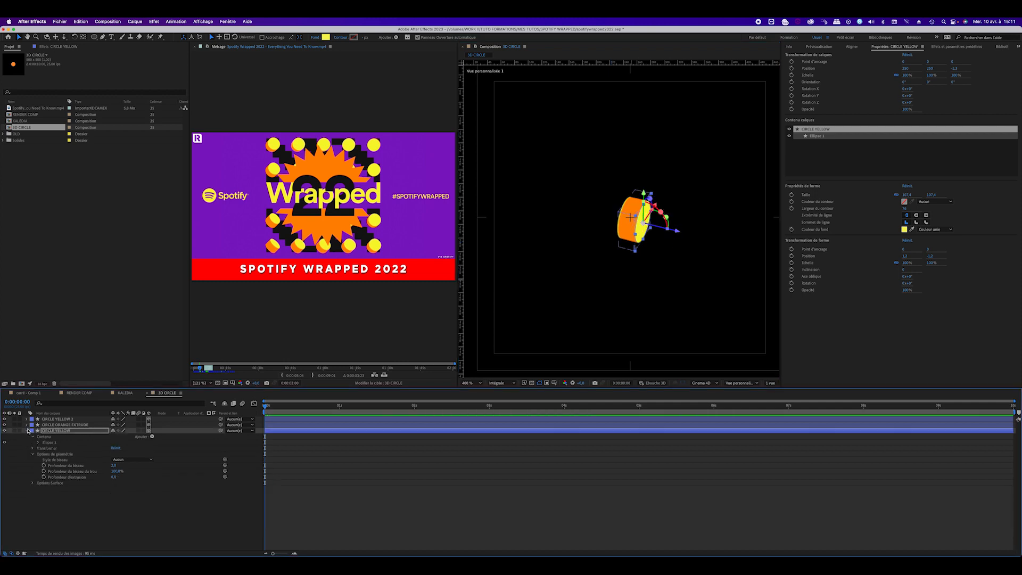
left_click(73, 502)
left_click(26, 431)
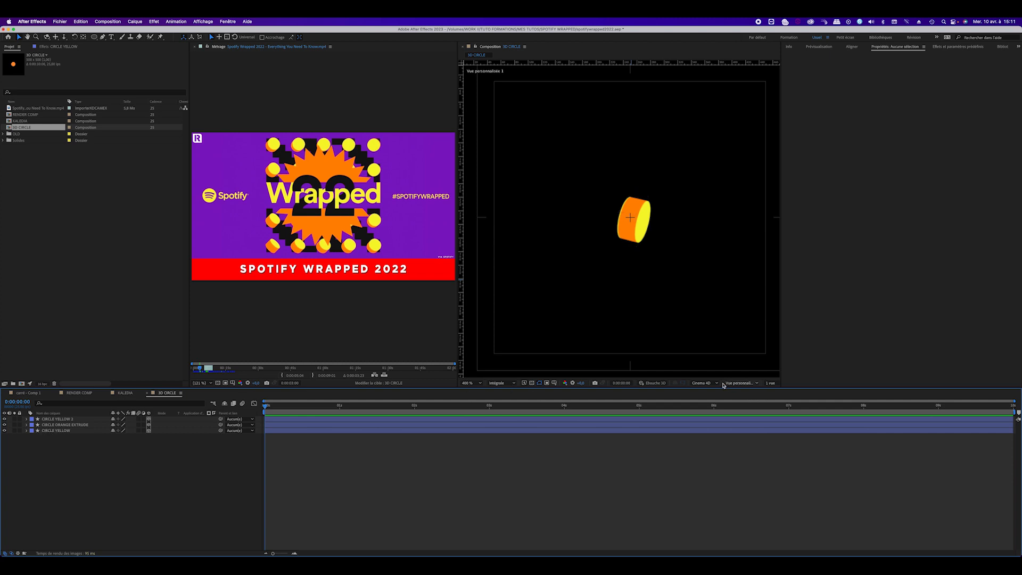
left_click(743, 383)
left_click(748, 390)
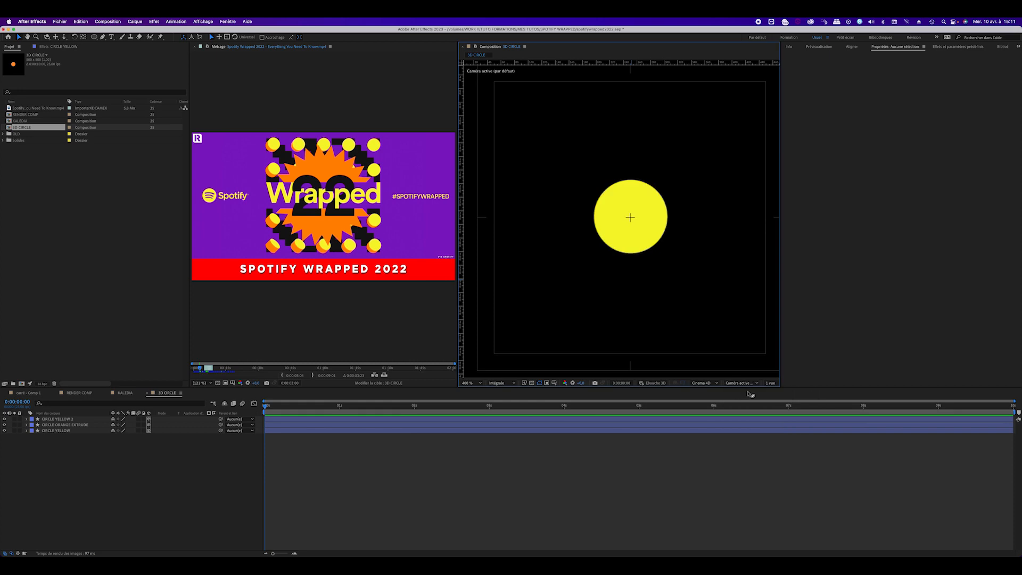
Add a new null object to the 3D CIRCLE composition.
left_click(65, 430)
left_click(65, 426)
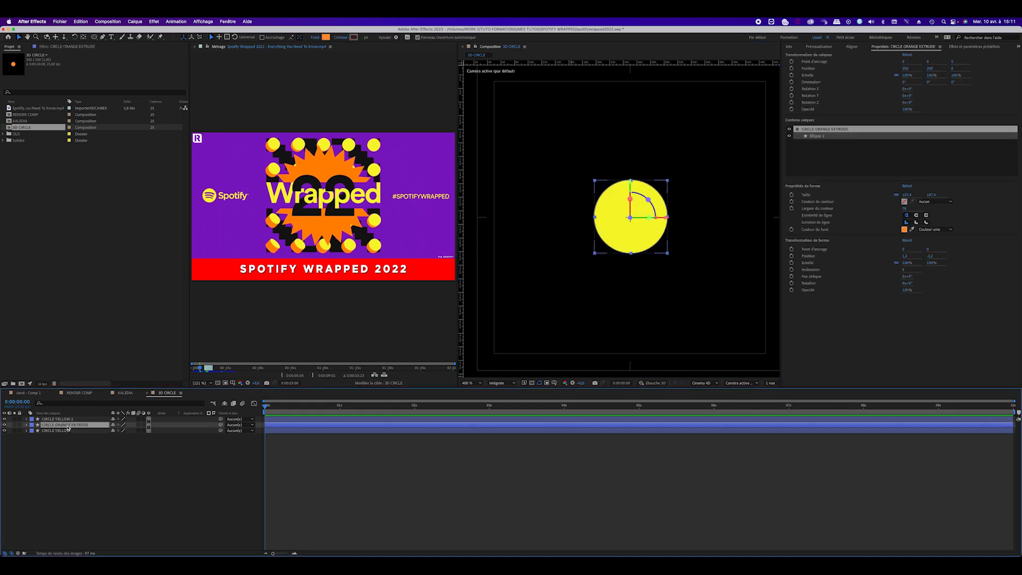
left_click(60, 444)
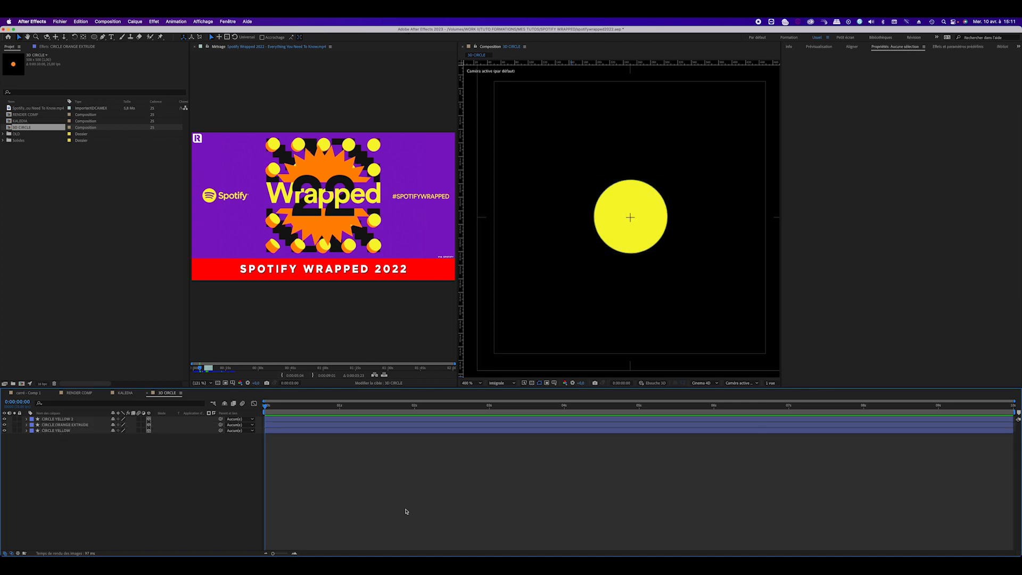
right_click(326, 451)
mouse_move(421, 457)
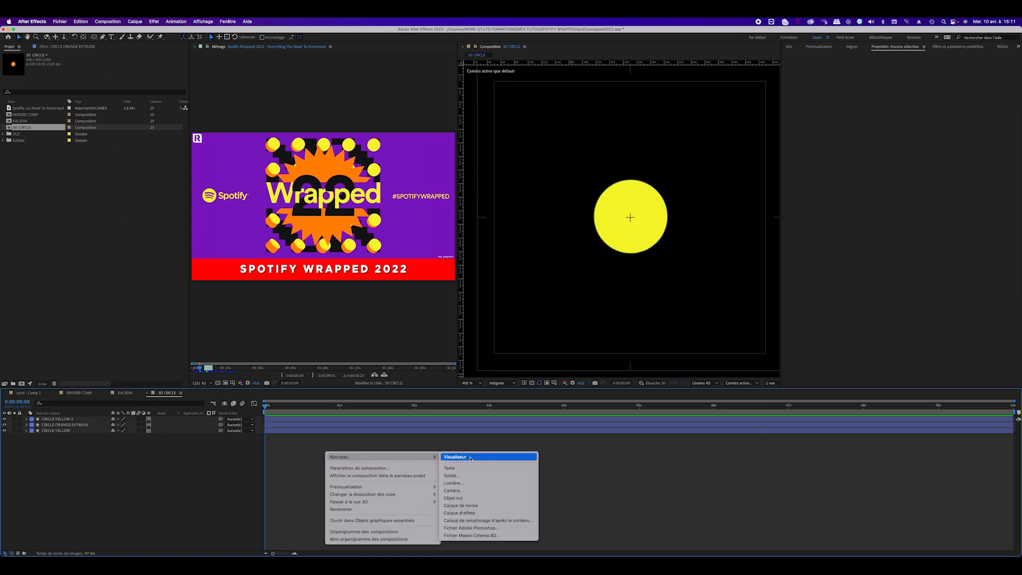
left_click(473, 498)
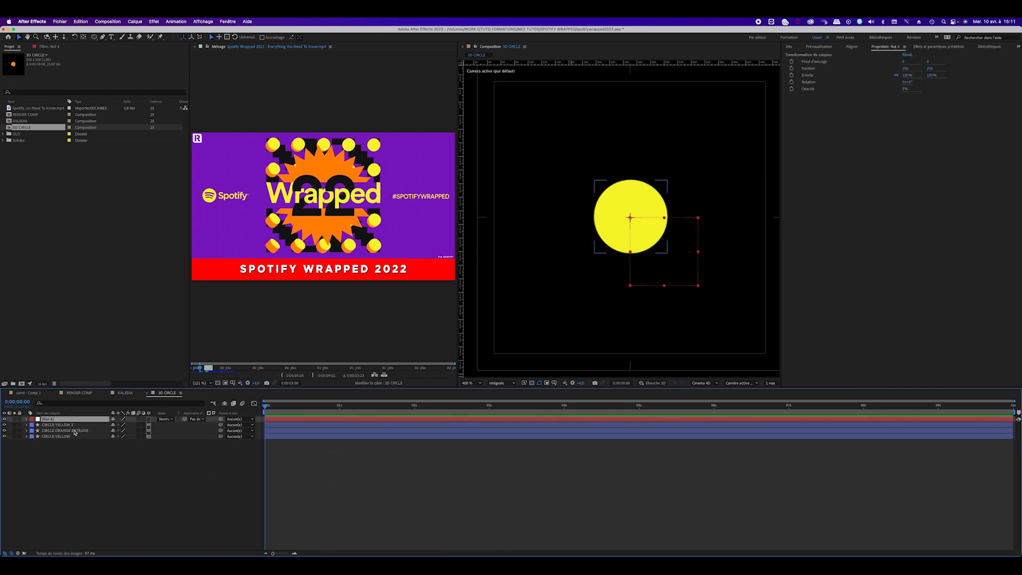
Parent CIRCLE YELLOW 2, CIRCLE ORANGE EXTRUDE and CIRCLE YELLOW to the null object.
left_click(76, 425)
left_click(66, 436, "shift")
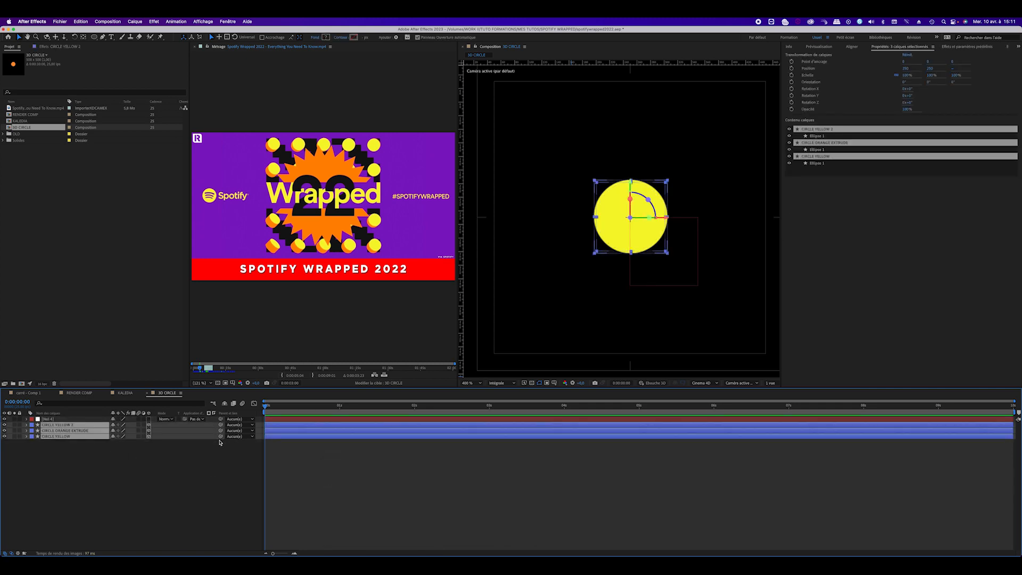
left_click_drag(221, 437, 76, 420)
Make the null object a 3D layer and expand its transform properties.
left_click(76, 419)
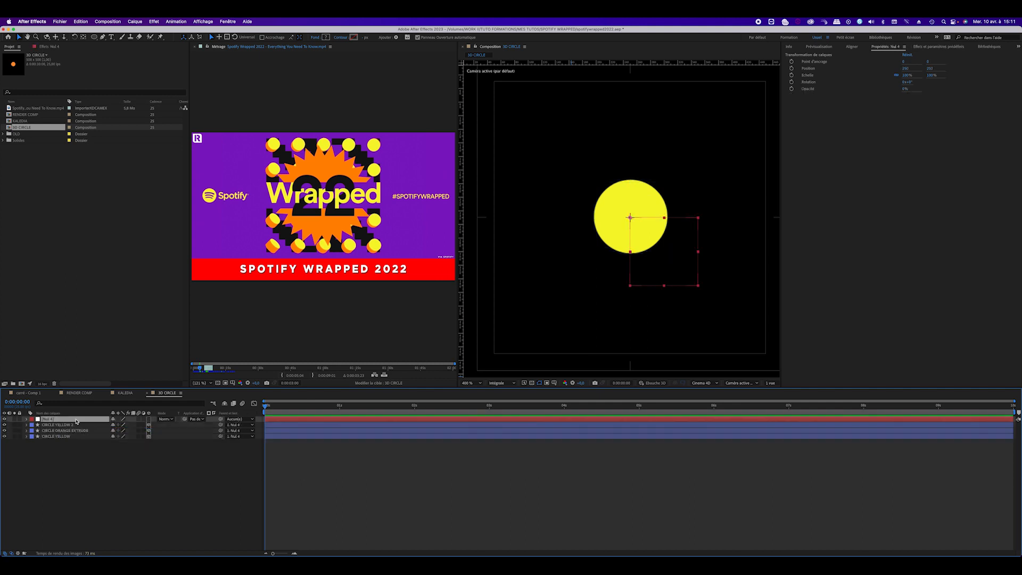
left_click(150, 420)
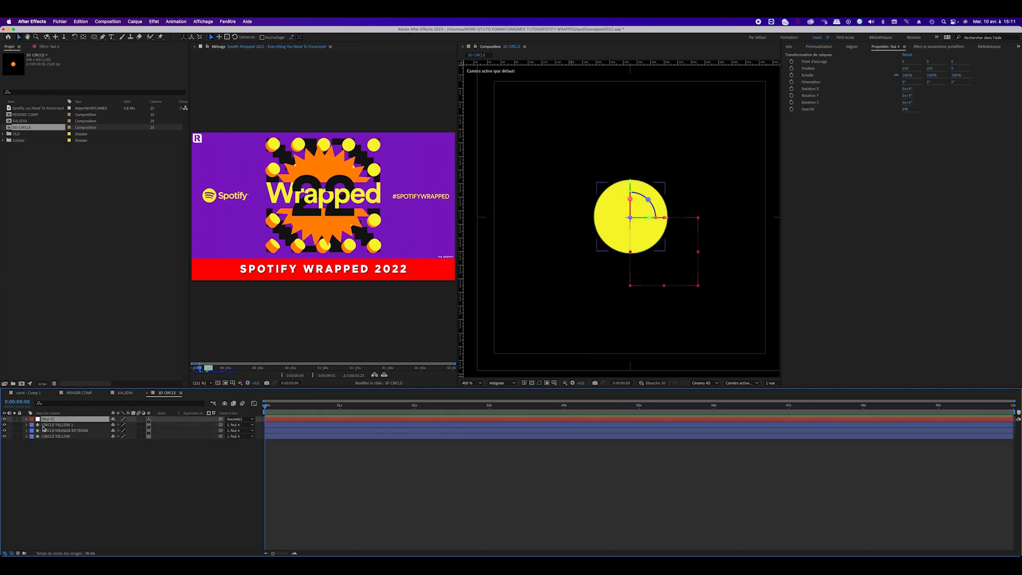
left_click(27, 421)
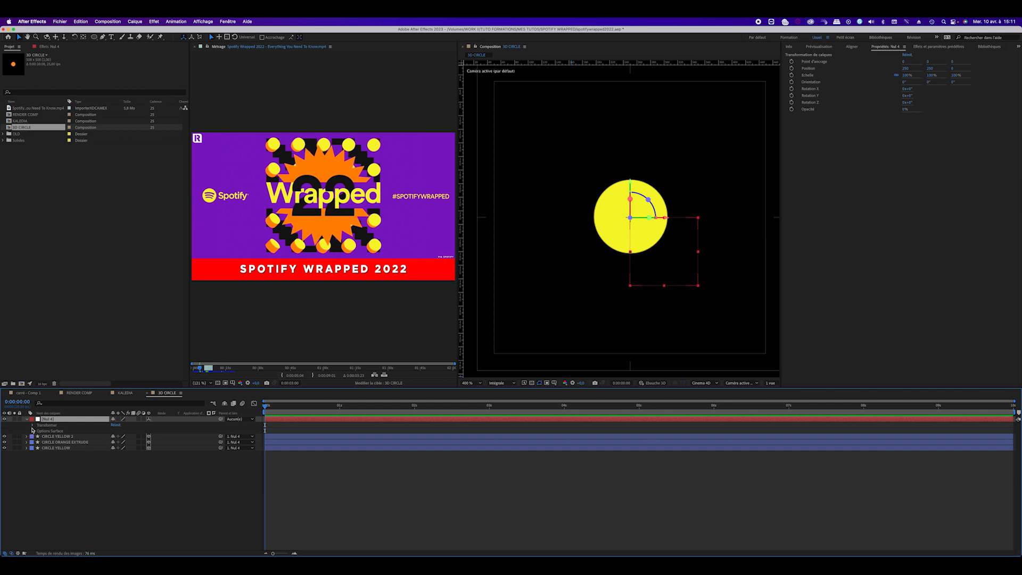
left_click(32, 425)
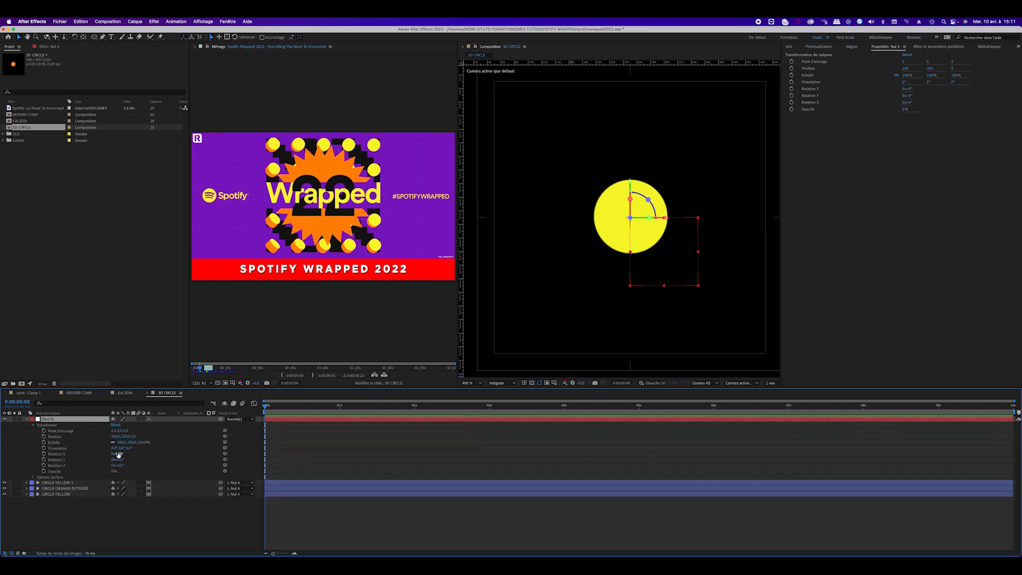
Try turning the null about its Y axis with Orientation and with Y Rotation, restoring each to 0.
left_click_drag(121, 449, 156, 450)
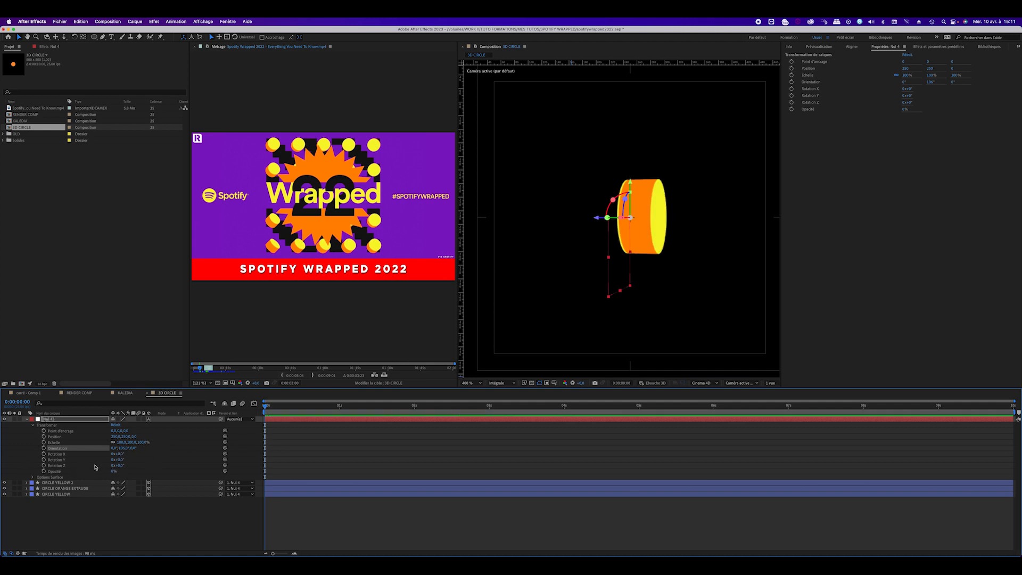
left_click(125, 449)
type("0")
key("Return")
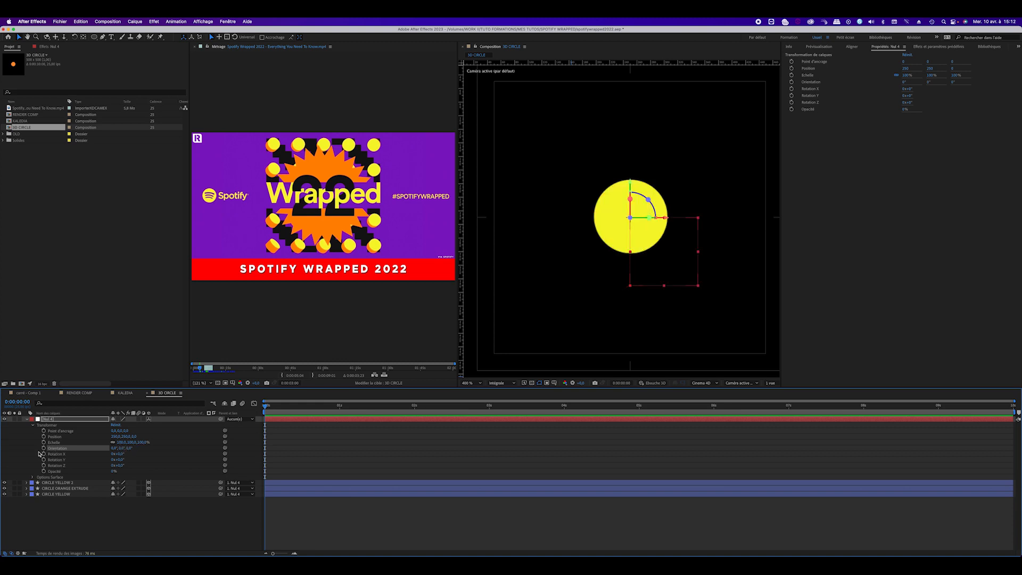
left_click_drag(118, 460, 138, 462)
key("super+z")
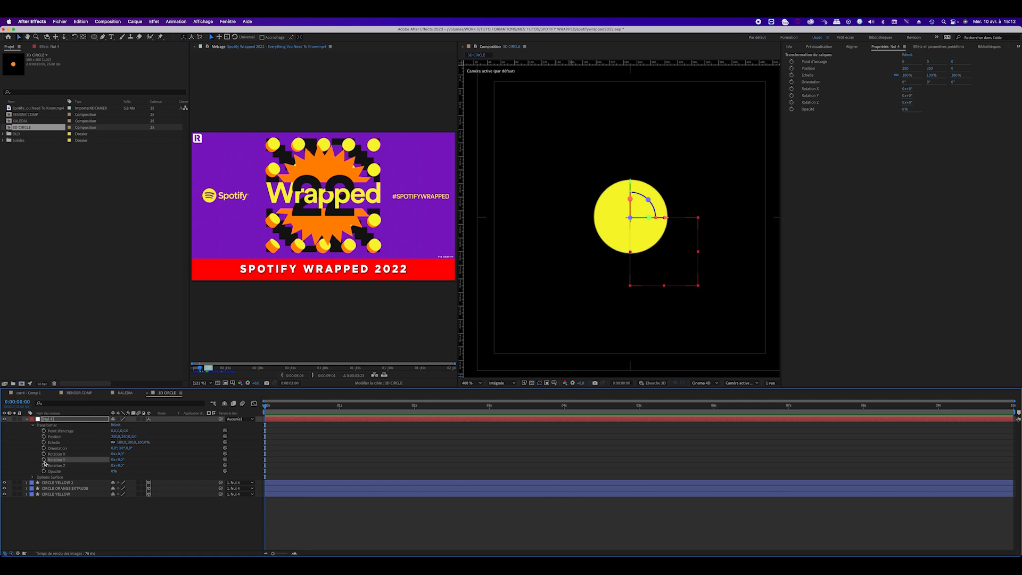
Add the expression time*30 to the null's Y Rotation and preview the spinning cylinder.
left_click(44, 460, "alt")
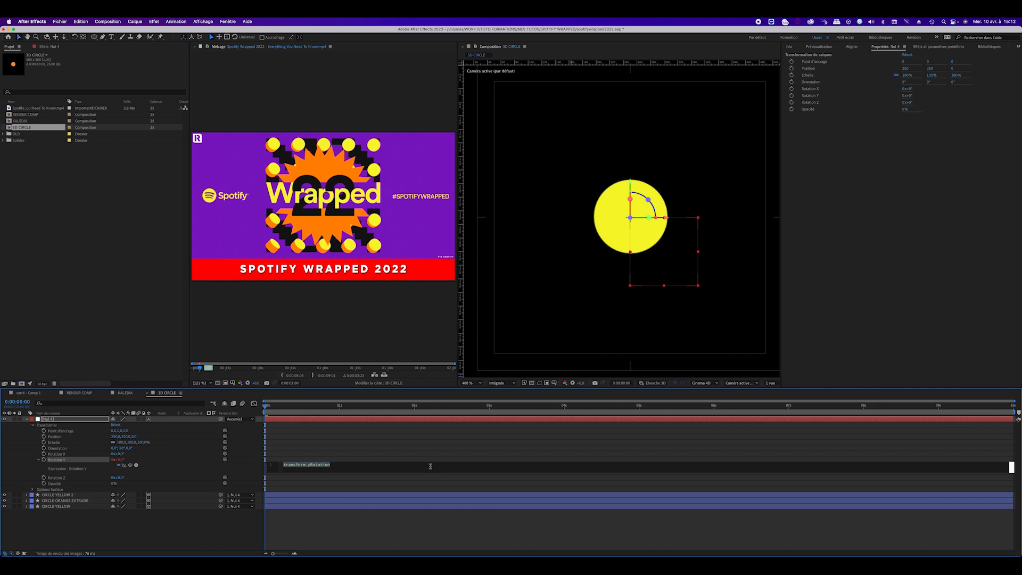
type("time")
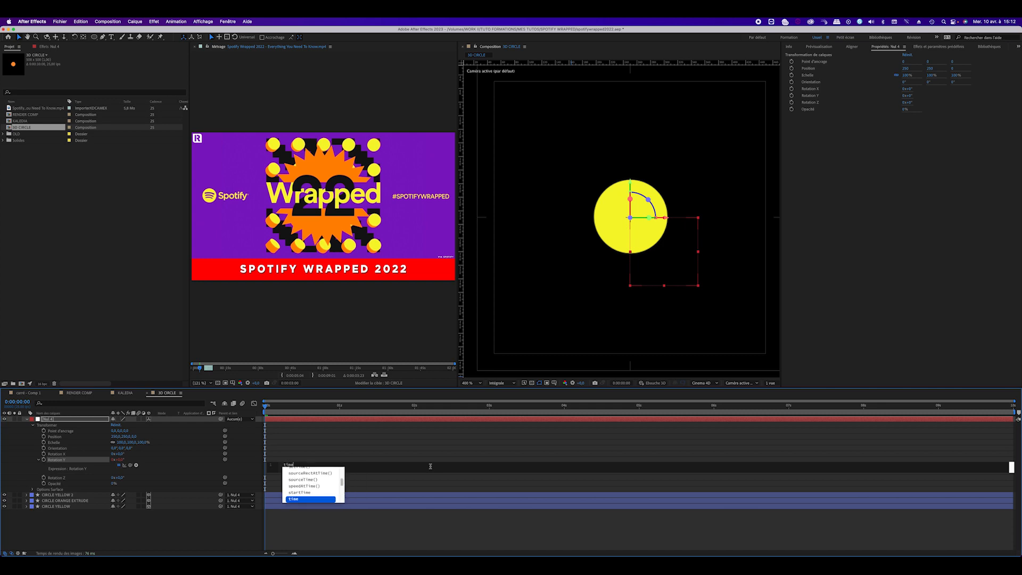
type("*")
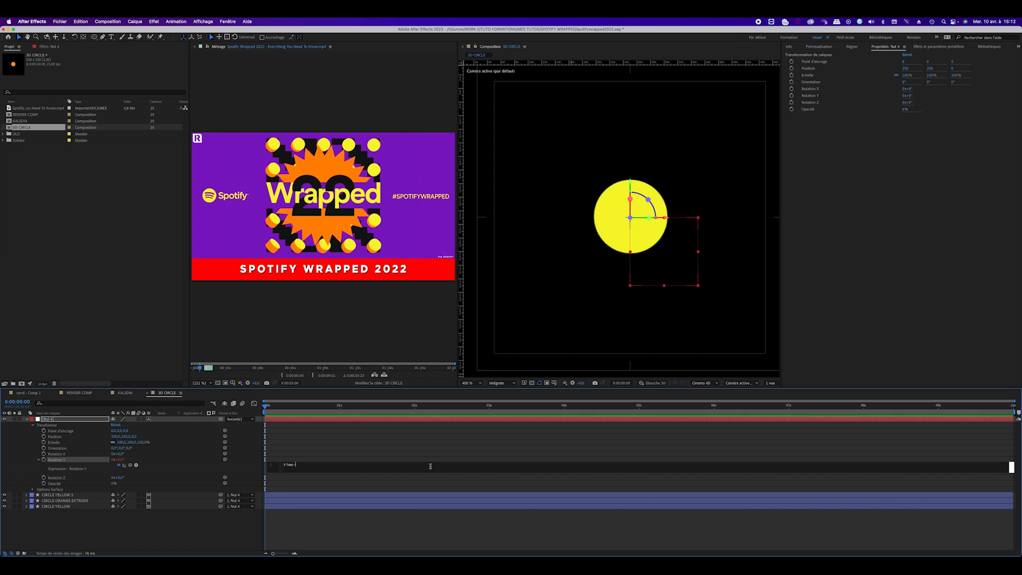
type("30")
left_click(384, 538)
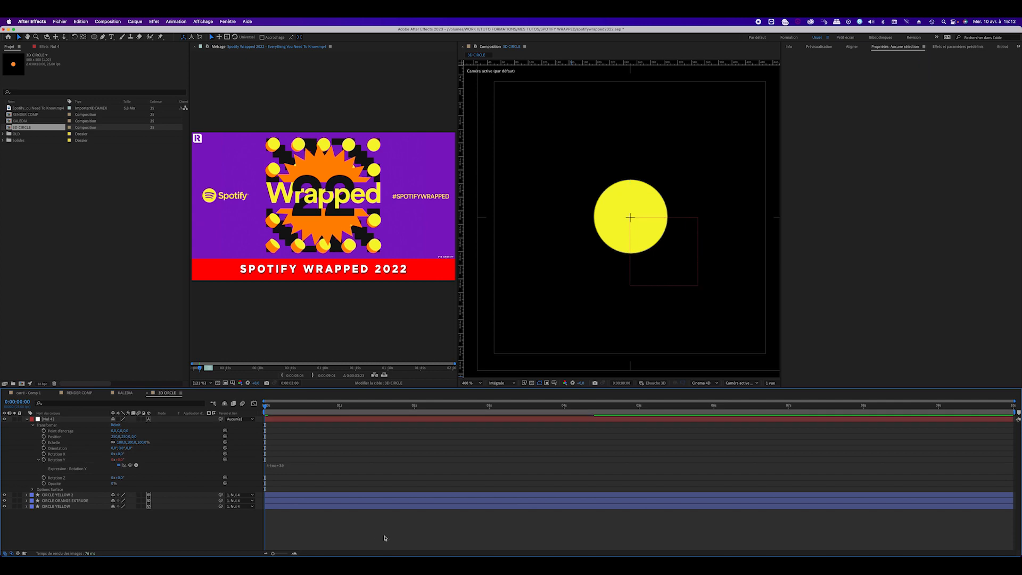
left_click(385, 539)
key("space")
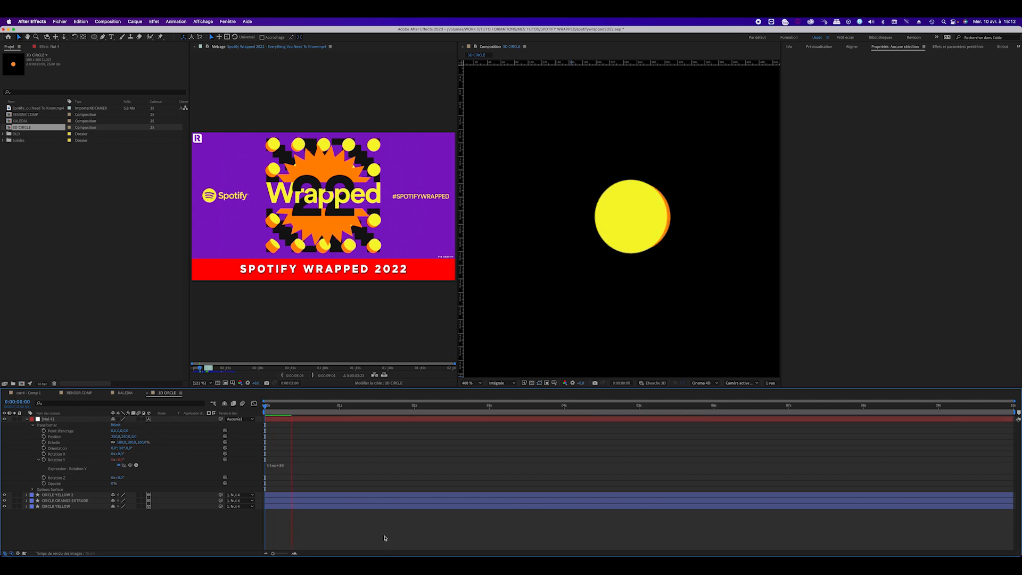
Change the null's Y Rotation expression to time*90 and preview the spin.
left_click(294, 466)
left_click(310, 465)
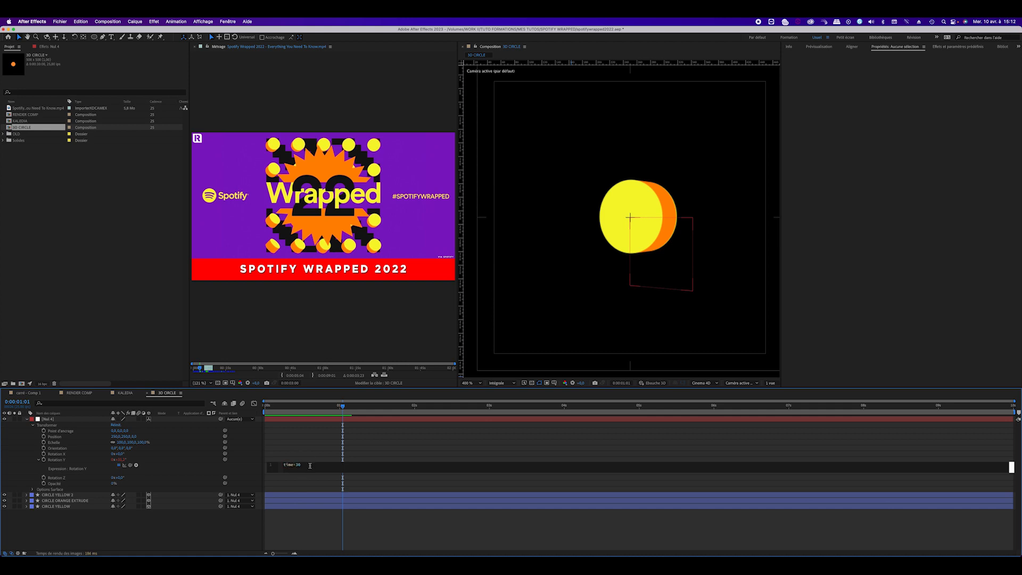
type("90")
left_click(320, 437)
key("space")
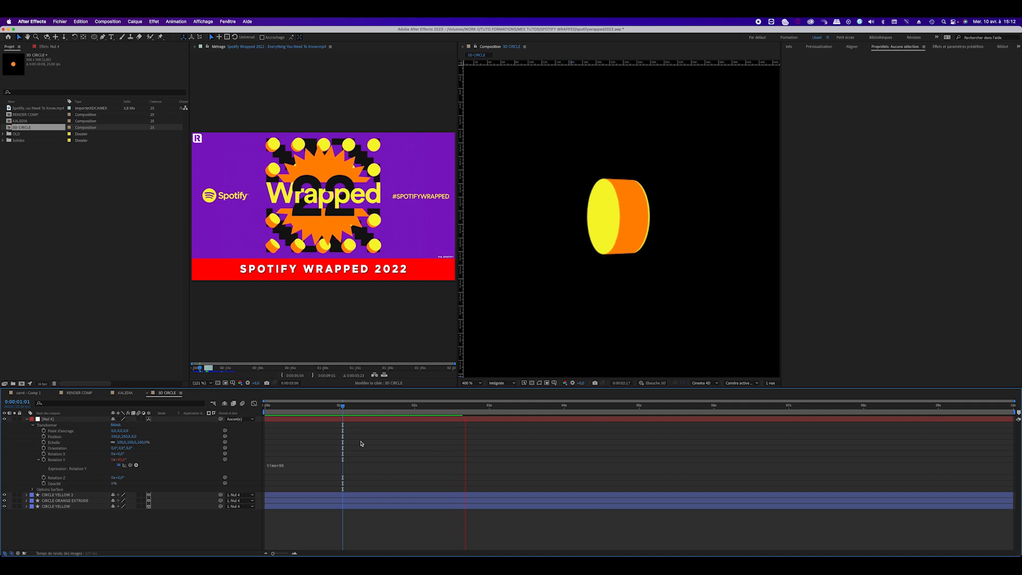
key("space")
key("space")
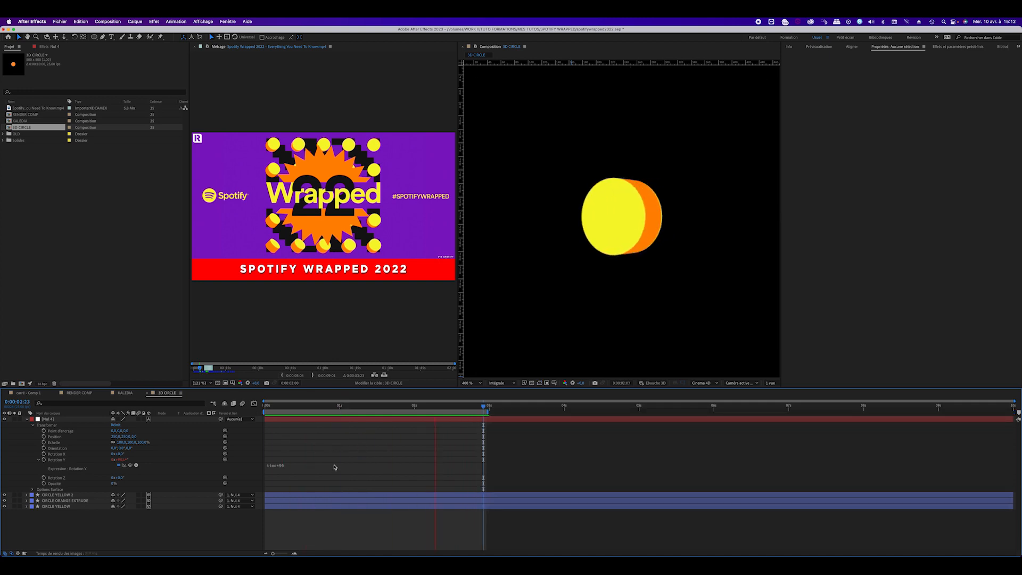
Set the null's Y Rotation expression to time*120 and play back the rotation.
left_click(288, 469)
left_click(317, 467)
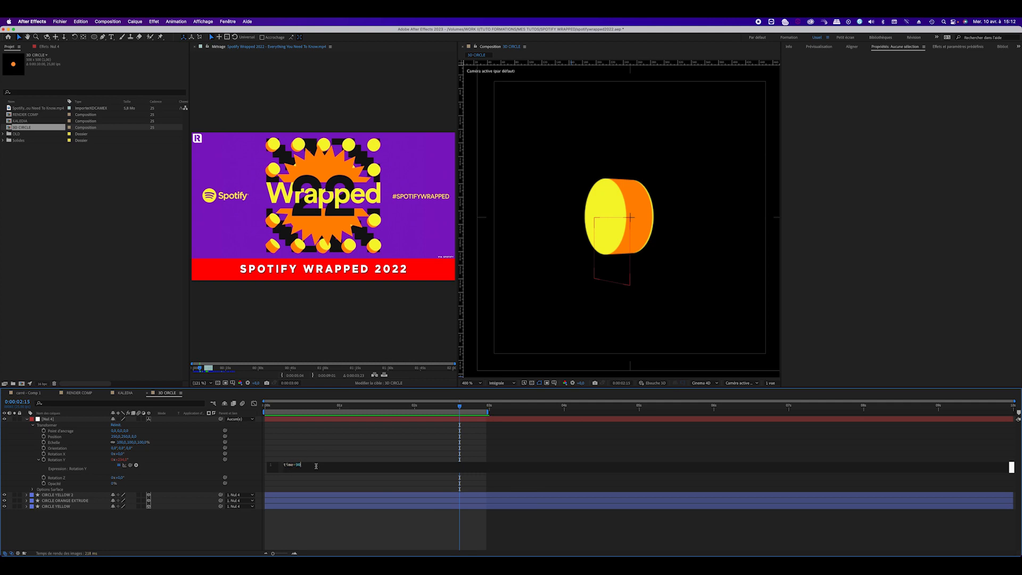
type("120")
left_click(331, 537)
key("space")
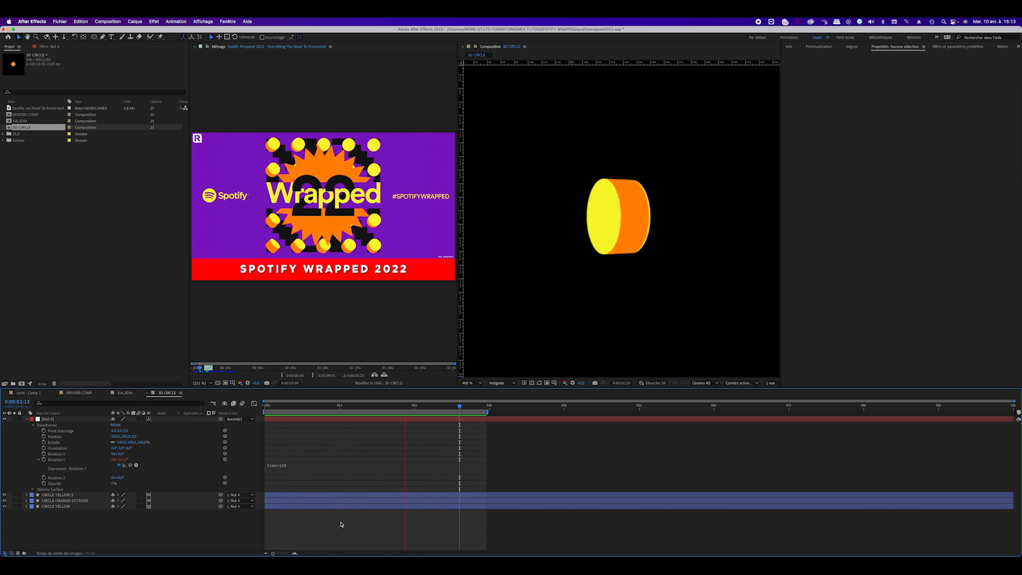
key("space")
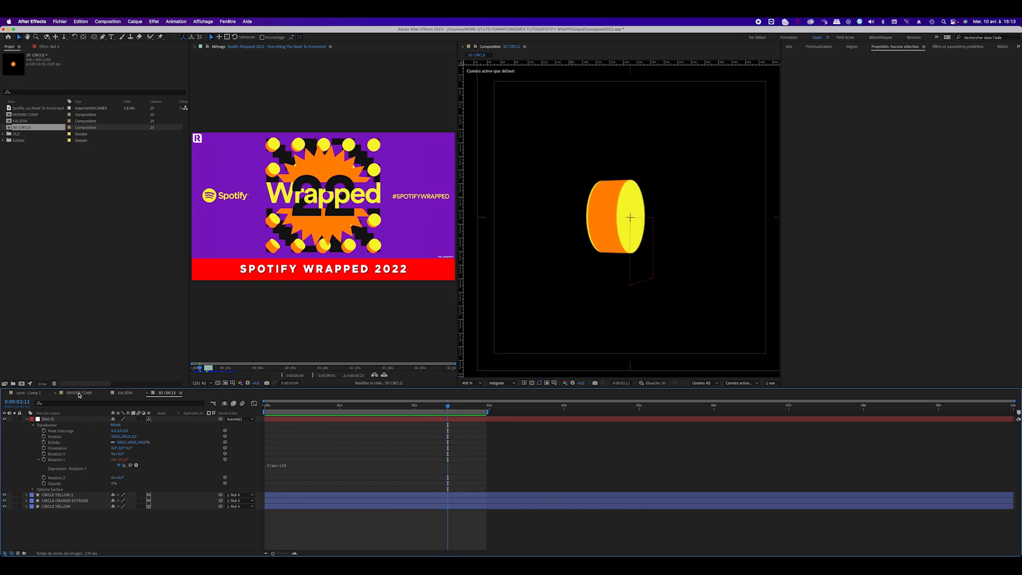
In the RENDER COMP composition, add a text layer reading "Wrapped" across the orange starburst.
left_click(79, 393)
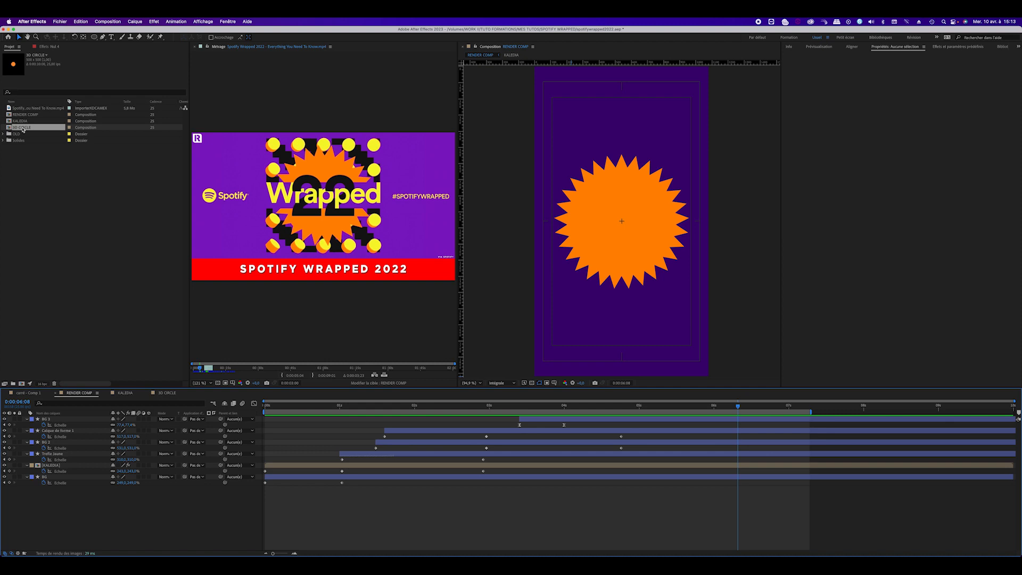
left_click(111, 37)
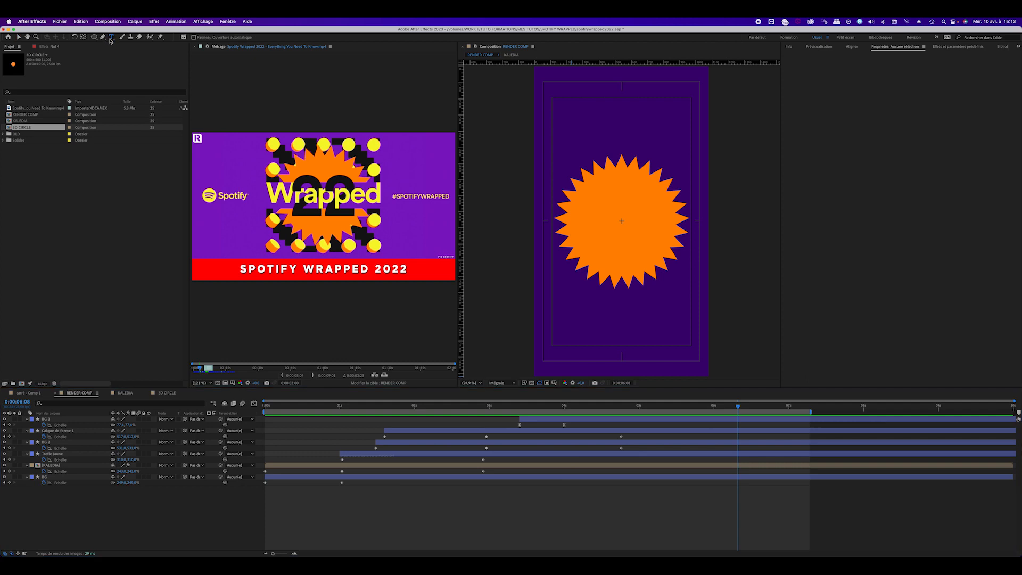
left_click(569, 249)
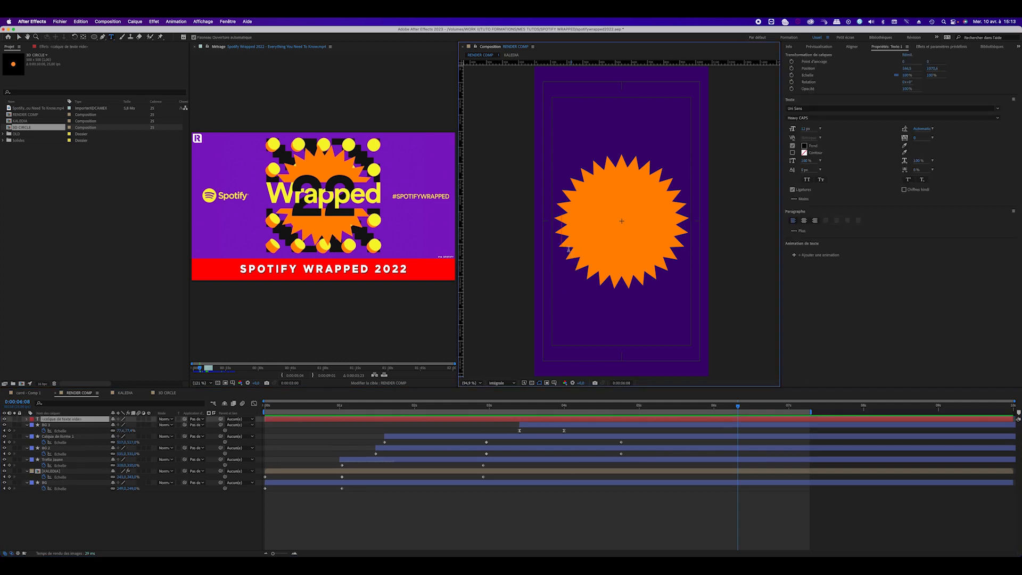
type("Wra")
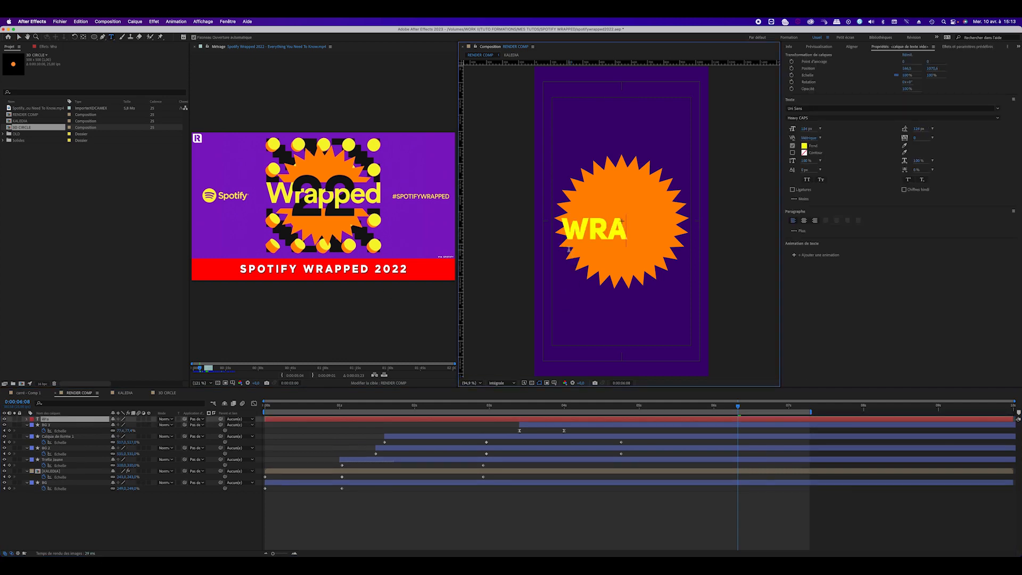
key("BackSpace")
key("BackSpace")
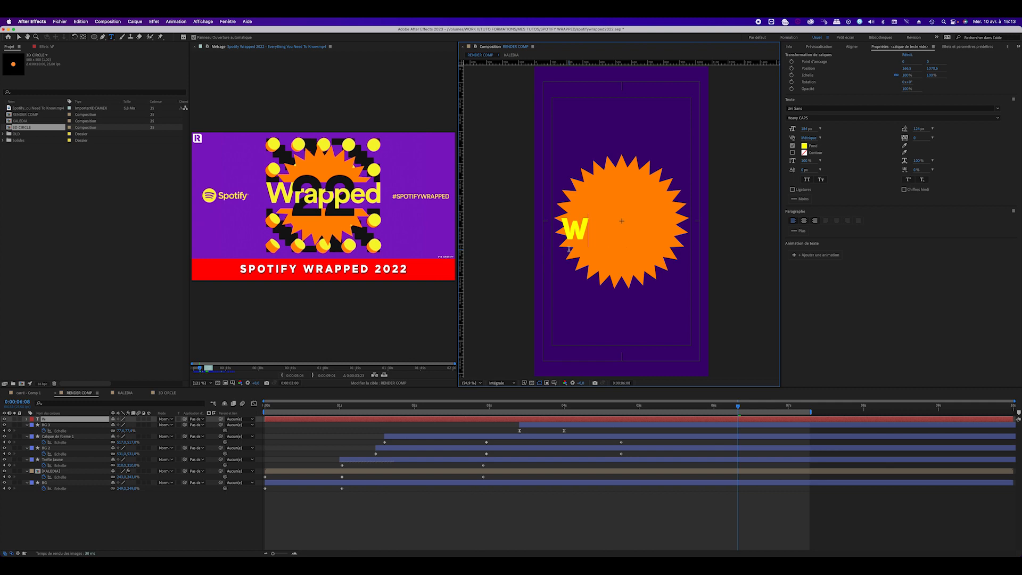
type("rapped")
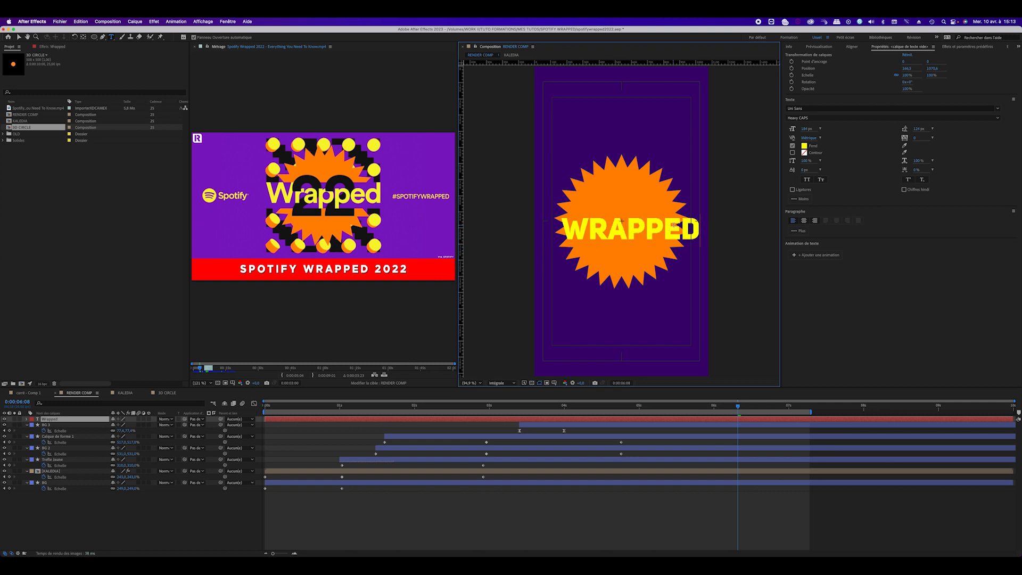
Change the font of the whole "Wrapped" text to Verdana Bold.
left_click_drag(696, 229, 551, 229)
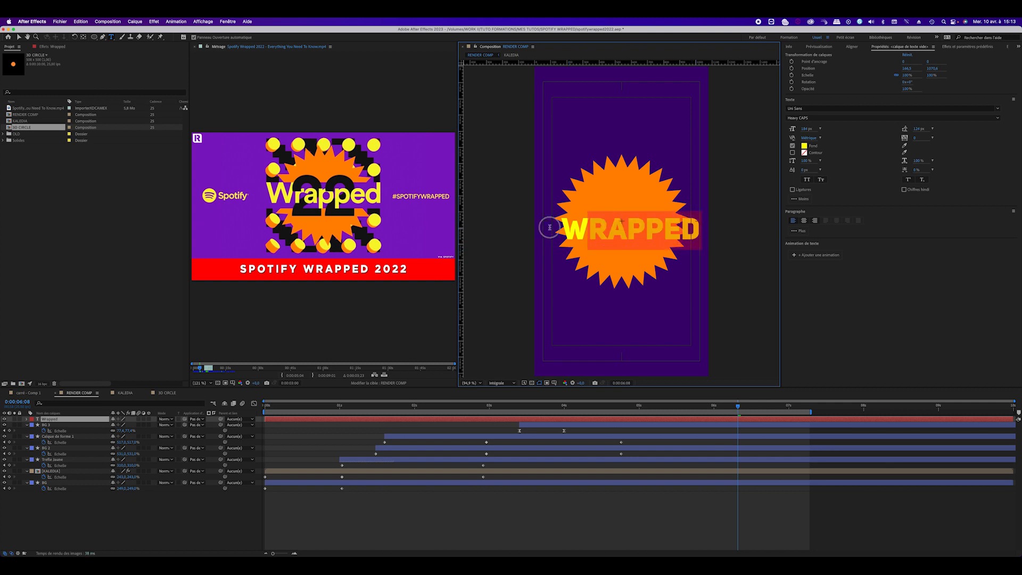
left_click(818, 109)
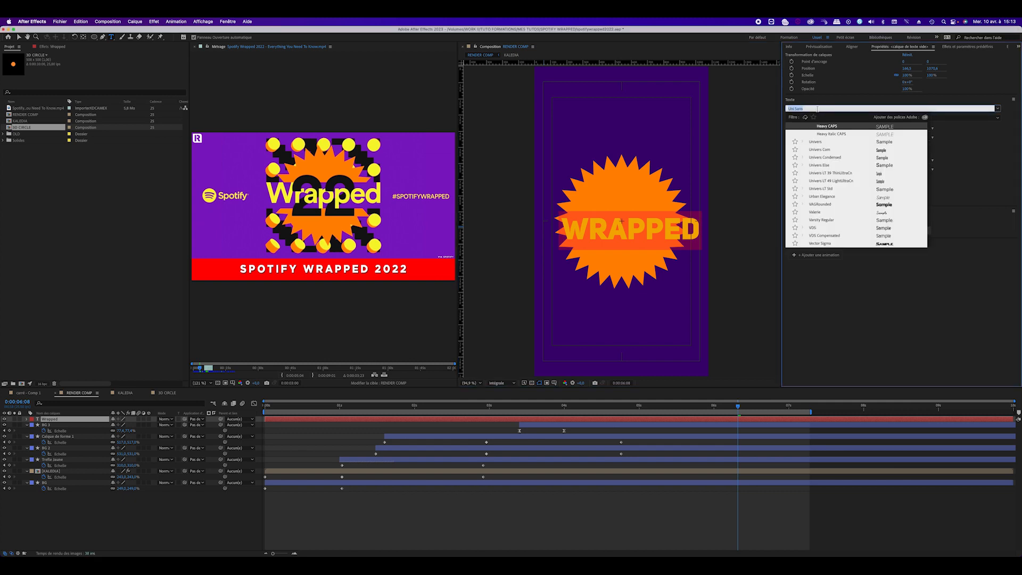
type("ver")
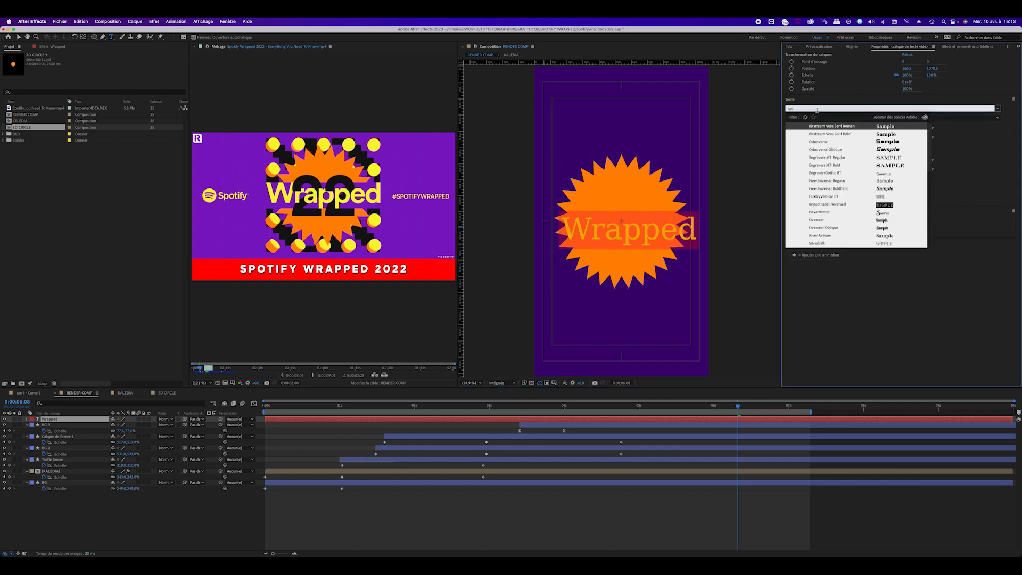
type("da")
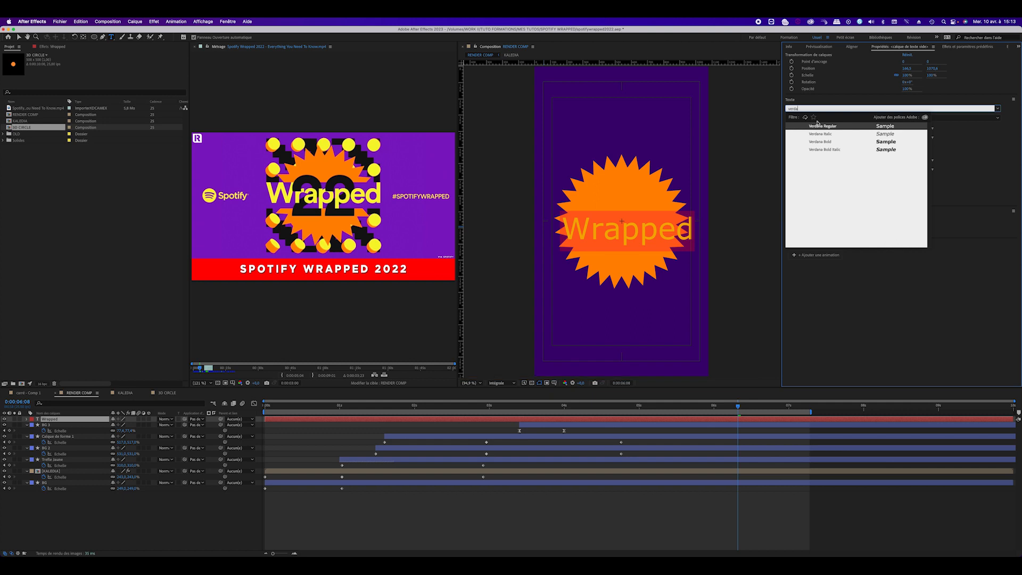
left_click(828, 142)
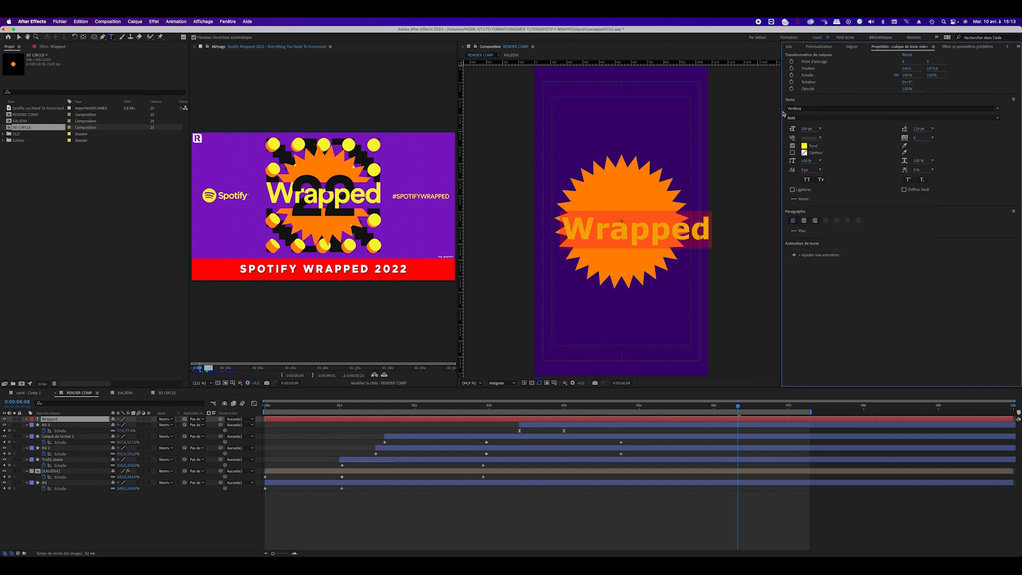
Try Verdana Regular and Times Bold as alternative fonts for the "Wrapped" title.
left_click(814, 118)
left_click(815, 125)
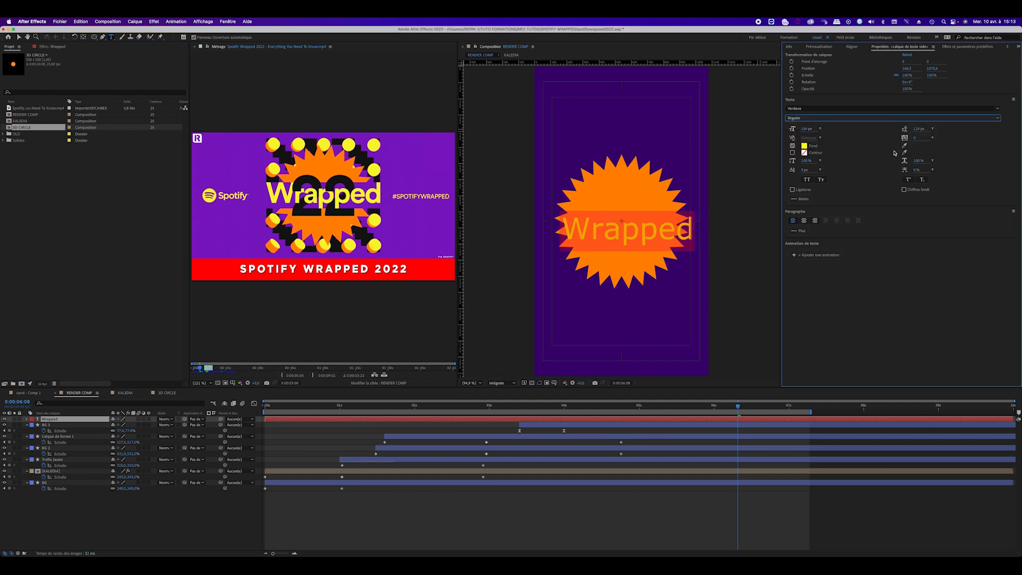
left_click(813, 119)
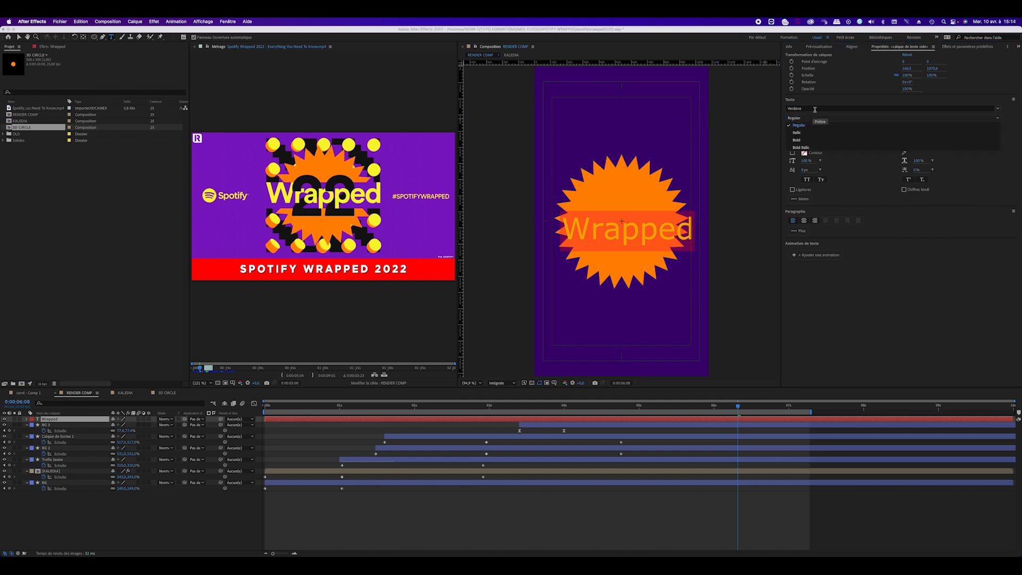
left_click(815, 110)
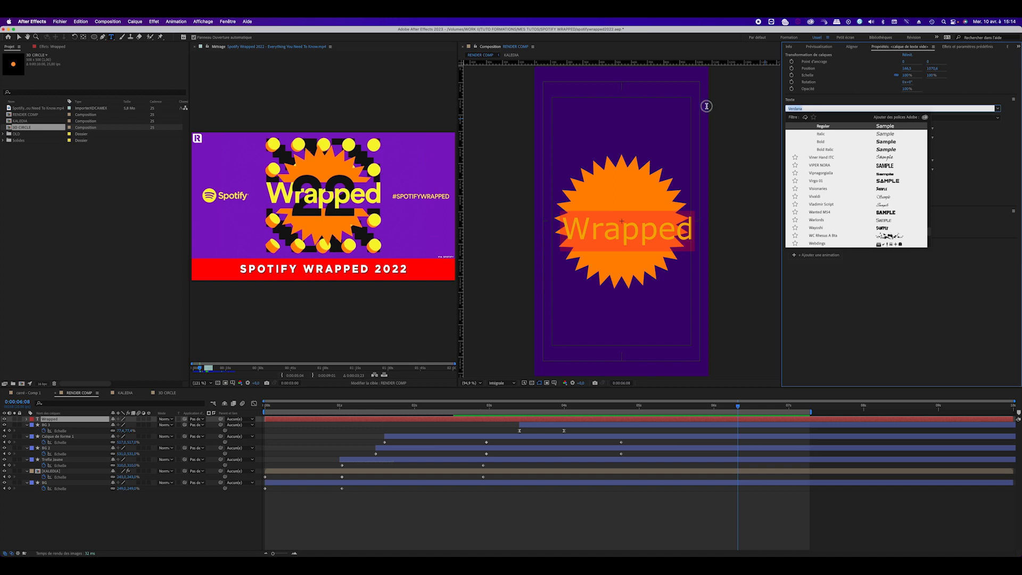
type("times")
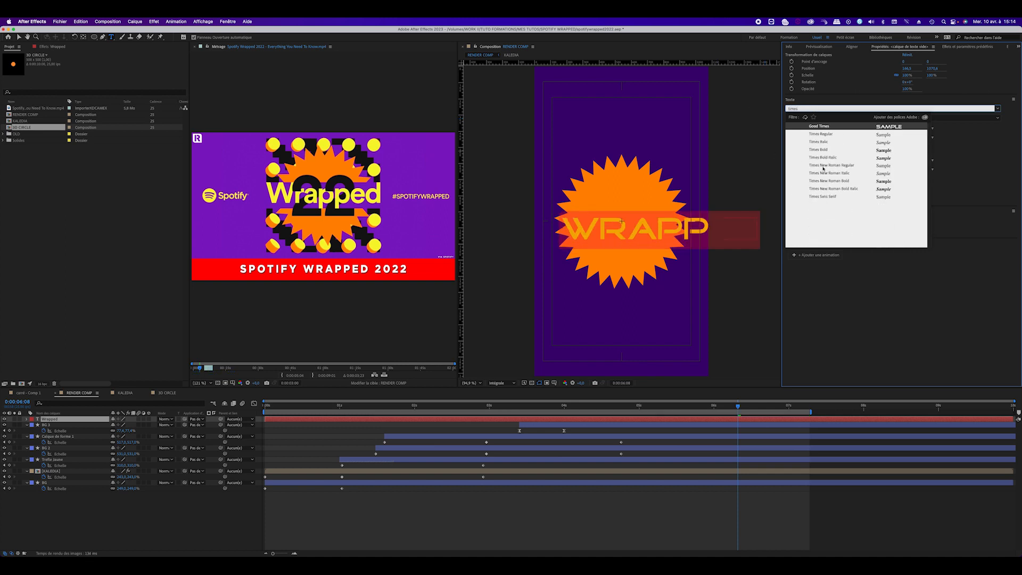
left_click(832, 151)
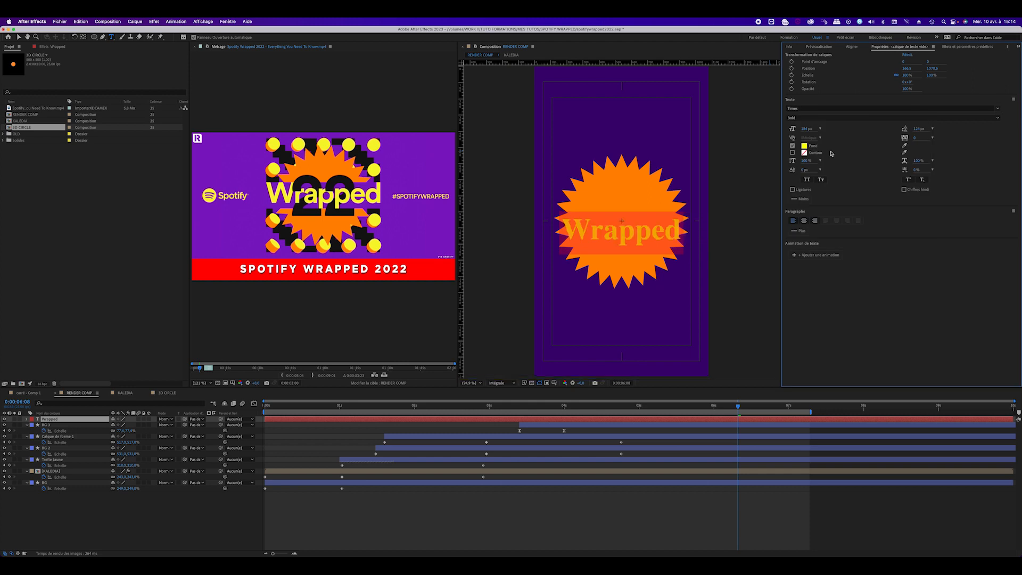
Switch the "Wrapped" title's font back to Verdana Bold.
left_click(809, 110)
type("verdana")
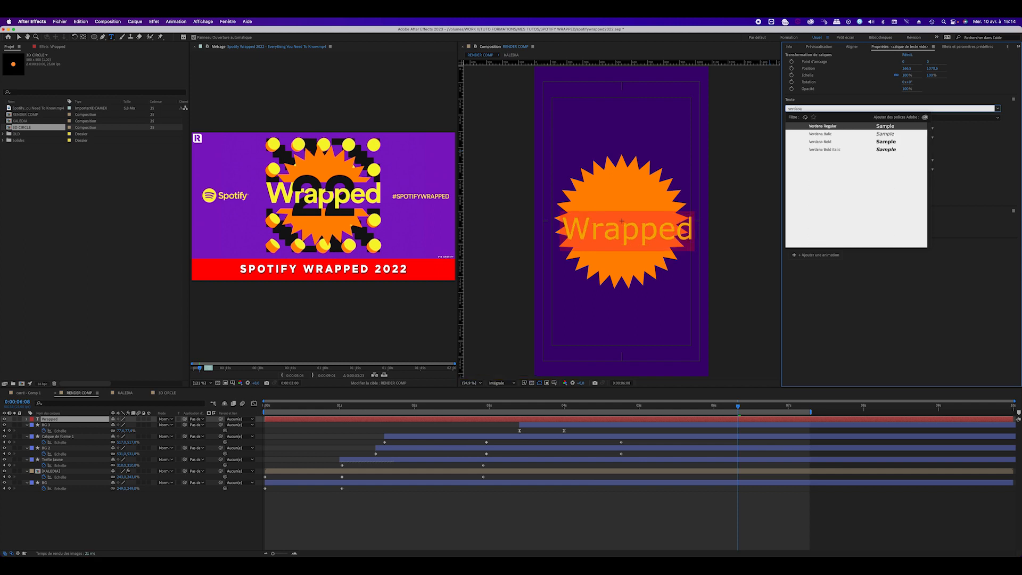
left_click(823, 143)
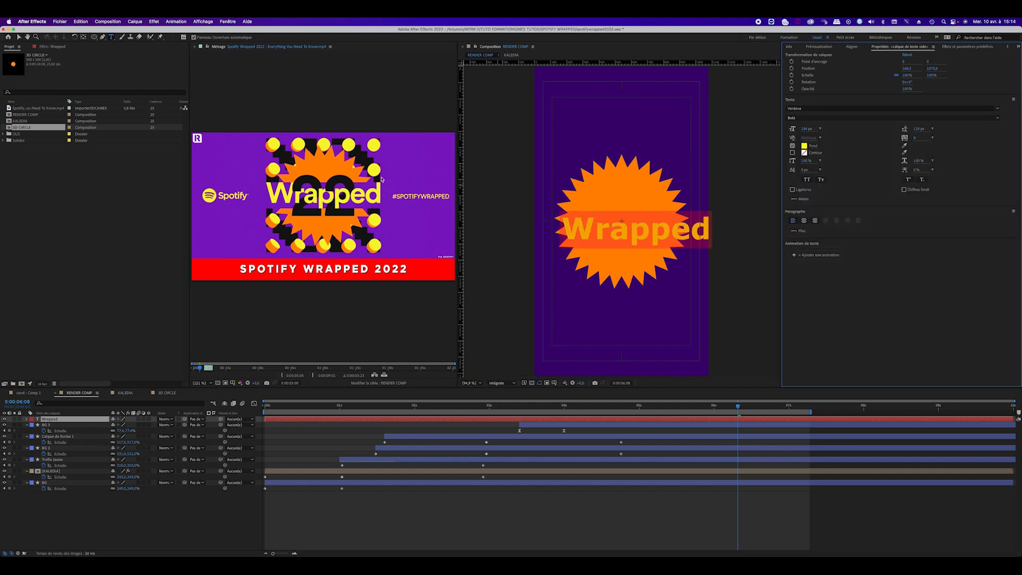
Centre the "Wrapped" title over the starburst and shift its layer to start just after the 4-second mark.
left_click(19, 37)
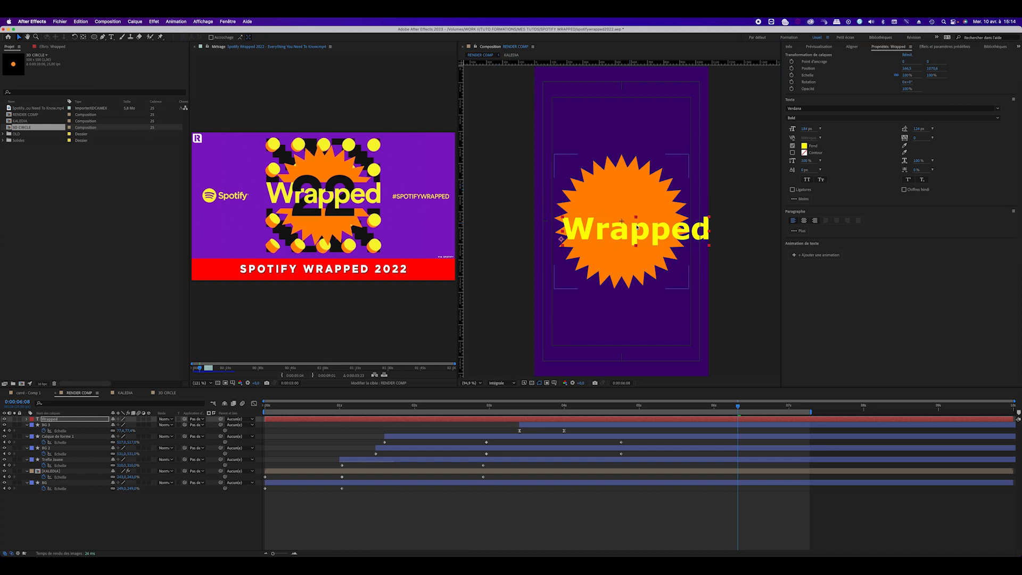
left_click(635, 227)
left_click_drag(635, 227, 630, 220)
left_click(322, 423)
left_click_drag(323, 422, 642, 421)
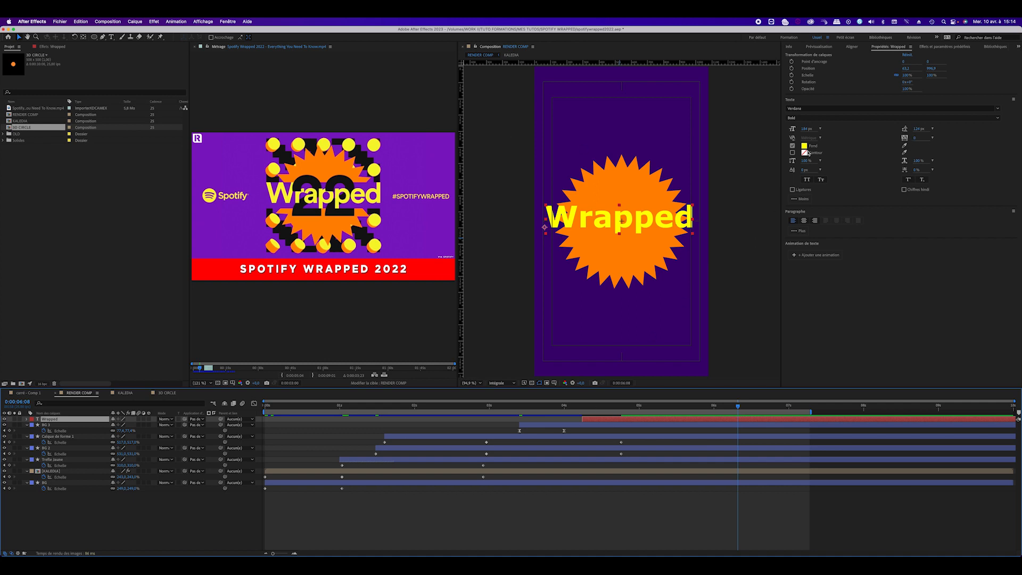
Set the title's fill colour to the yellow sampled from the "Wrapped" lettering in the reference video.
left_click(804, 146)
left_click(143, 106)
left_click(276, 197)
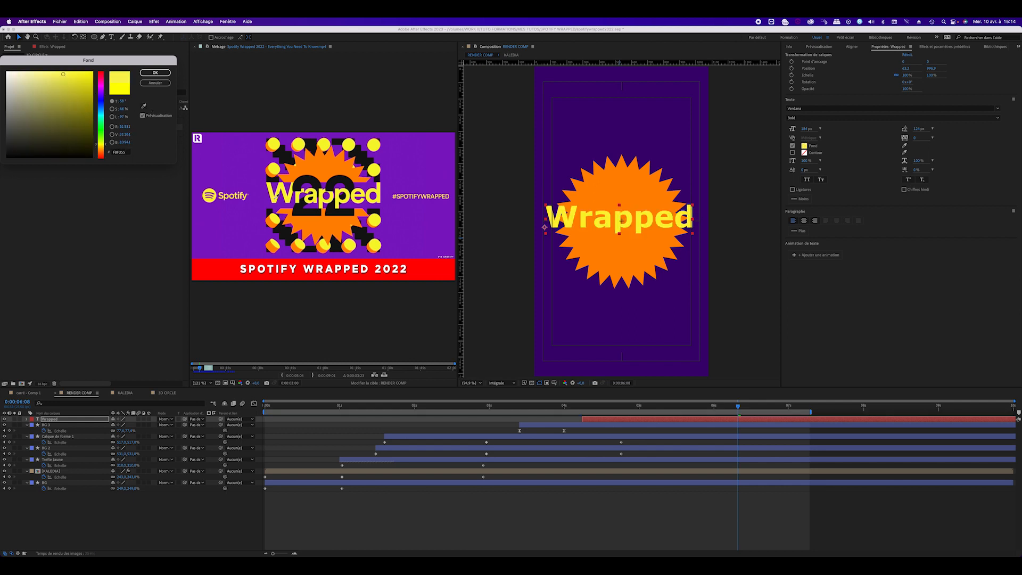
left_click(158, 73)
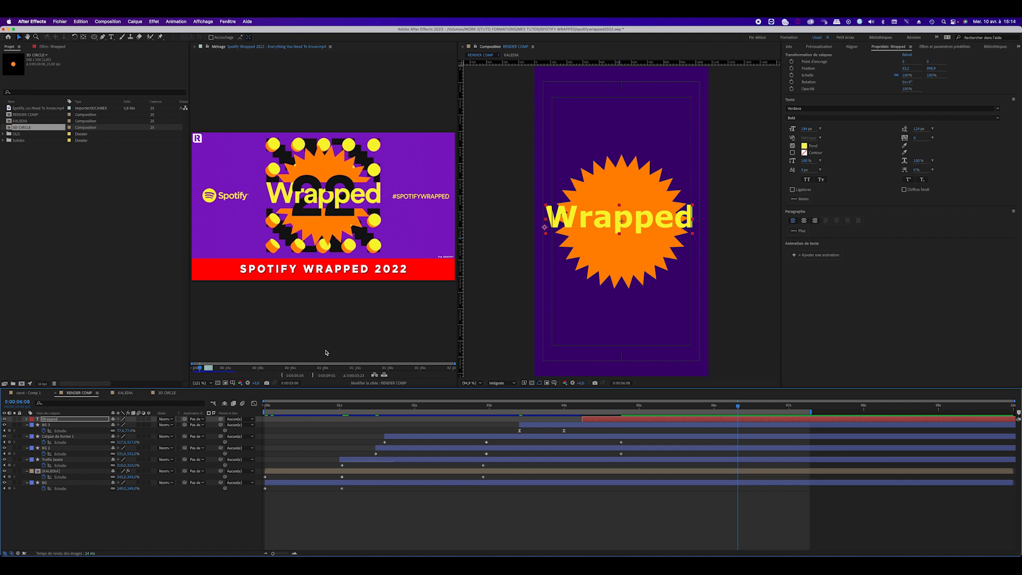
Add the 3D CIRCLE composition above the title layer and place the cylinder at the lower left of the starburst.
left_click(31, 260)
left_click(29, 130)
left_click_drag(29, 130, 76, 421)
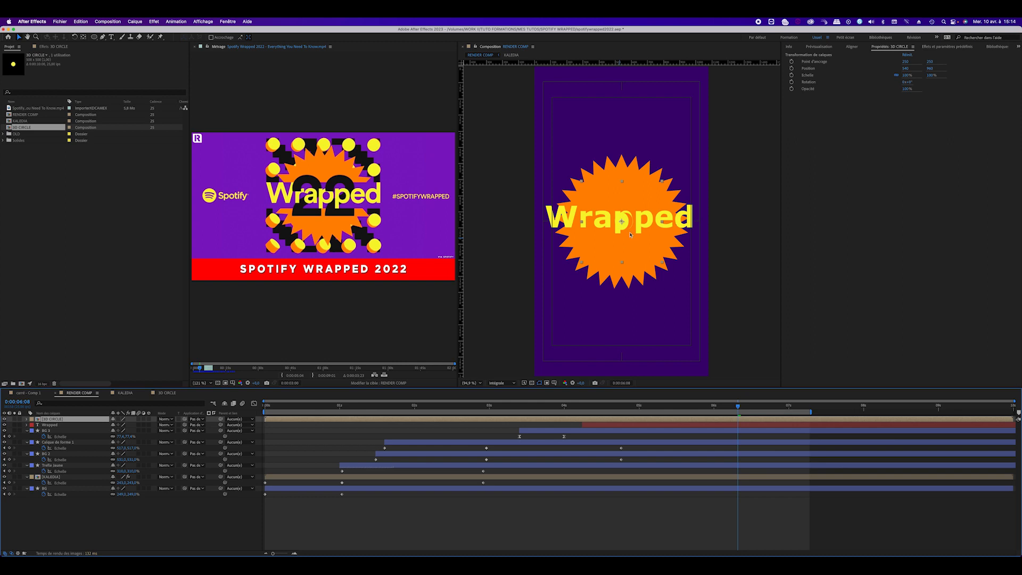
left_click_drag(627, 226, 561, 288)
key("Return")
Duplicate the 3D CIRCLE layer three times and spread the copies into a horizontal row of four cylinders below the starburst.
left_click(51, 420)
key("super+d")
left_click_drag(560, 296, 596, 292)
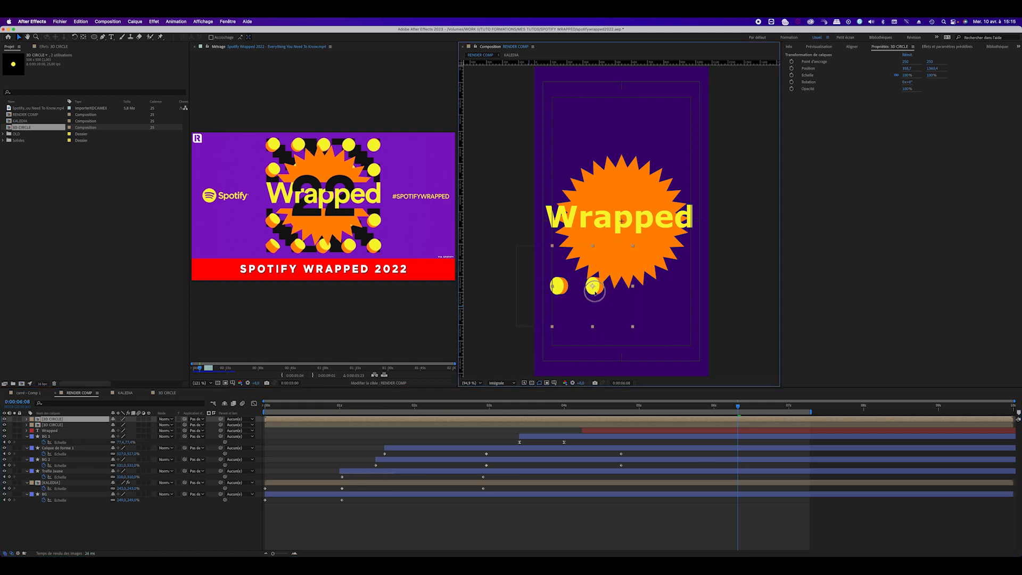
key("super+d")
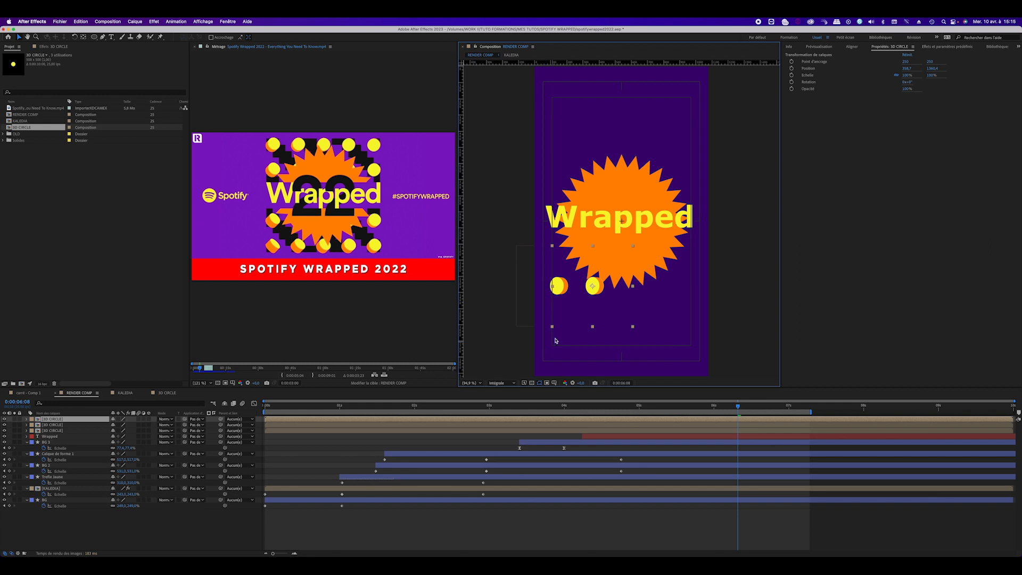
mouse_move(609, 290)
left_mouse_down()
mouse_move(637, 290)
mouse_move(624, 297)
left_mouse_up()
left_click(74, 420)
key("super+d")
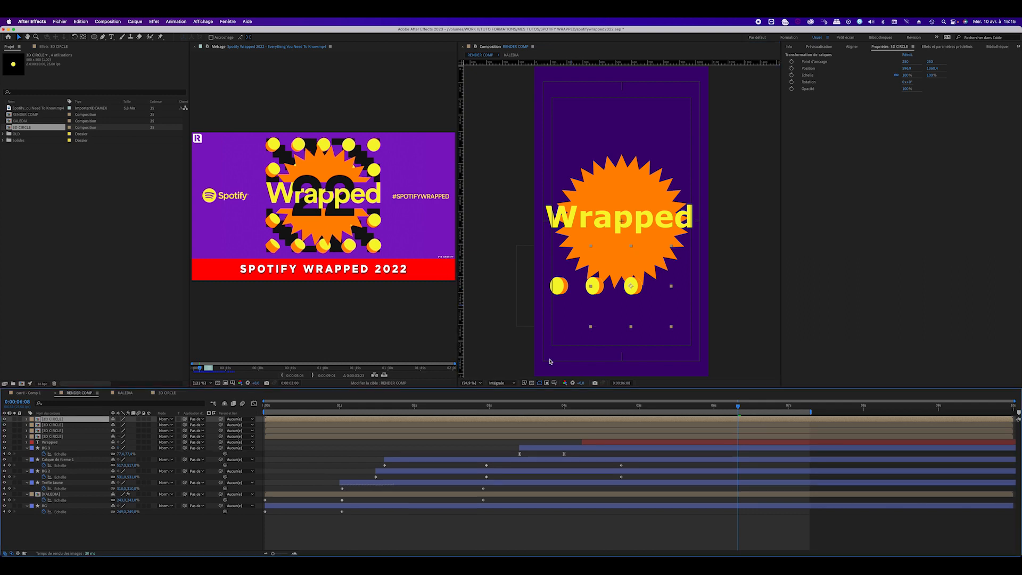
left_click(636, 289)
left_click_drag(639, 290, 677, 291)
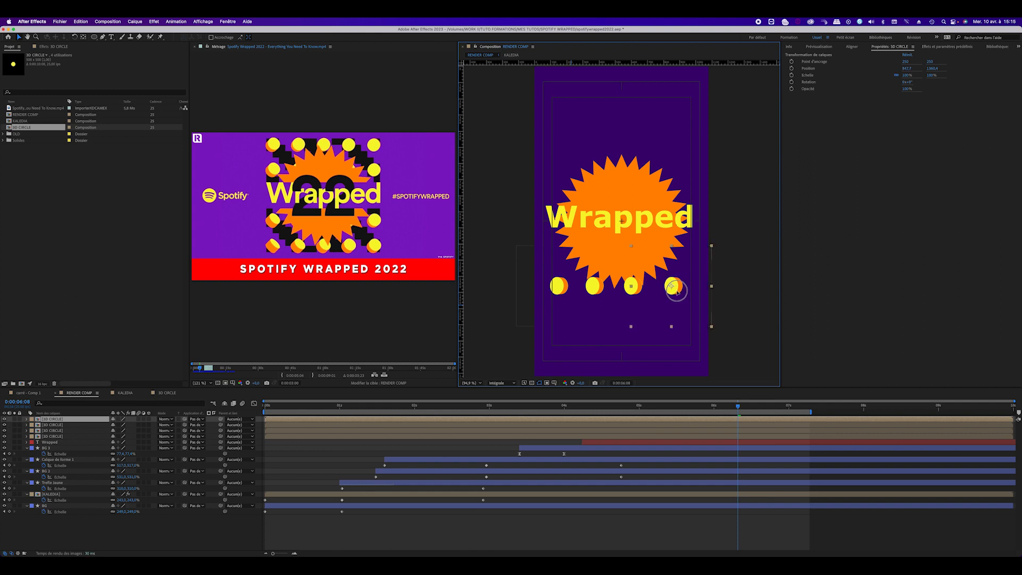
Shift the four 3D CIRCLE layers to start just after the title and stagger their starts by a few frames each.
left_click(61, 436)
left_click(64, 420, "shift")
left_click_drag(298, 425, 504, 425)
left_click_drag(606, 426, 619, 428)
left_click(585, 436)
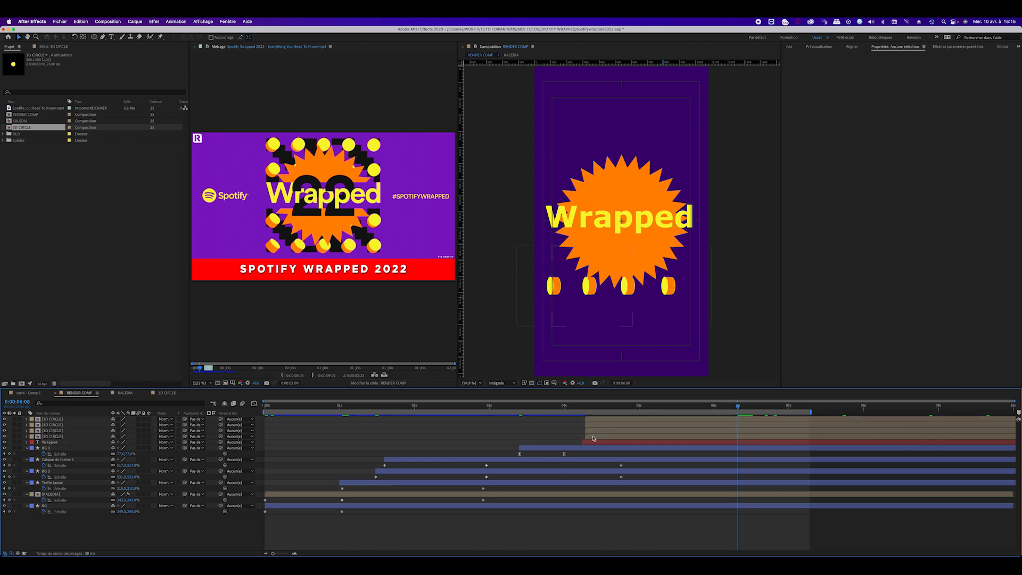
left_click_drag(597, 432, 667, 409)
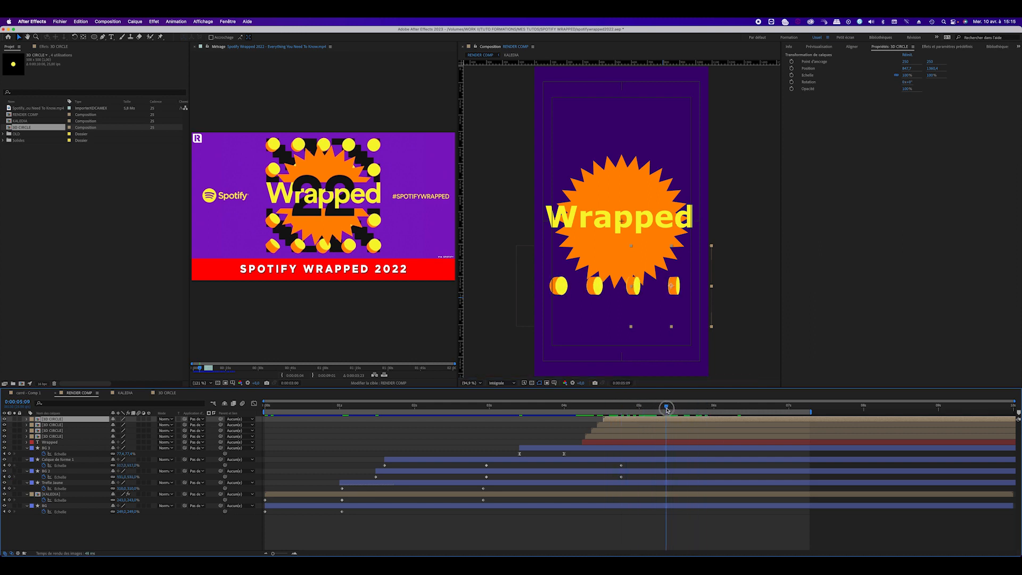
Duplicate the four 3D CIRCLE layers, group the copies at the top of the stack, and move them above the starburst.
left_click(63, 436)
left_click(65, 422, "shift")
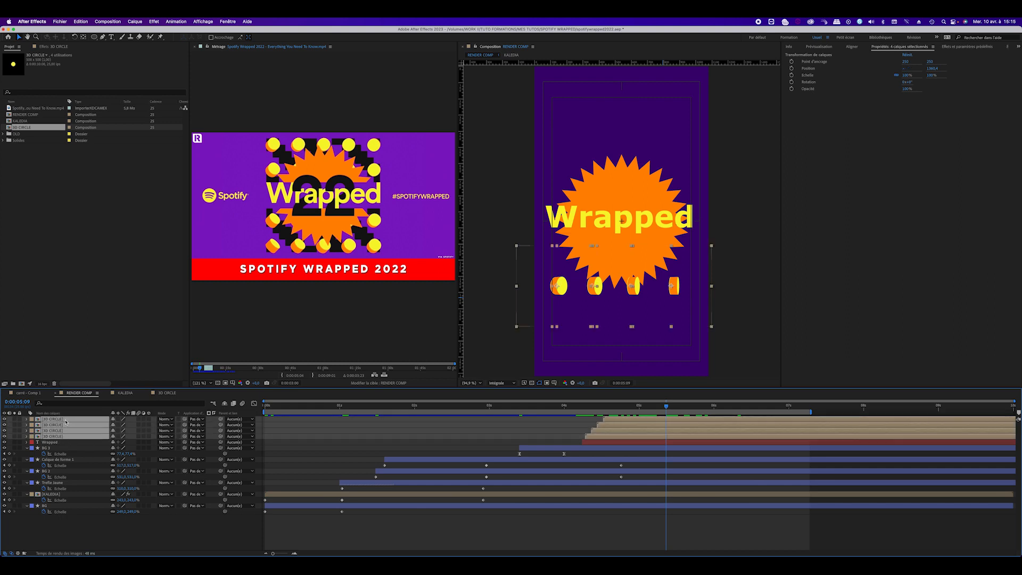
key("super+d")
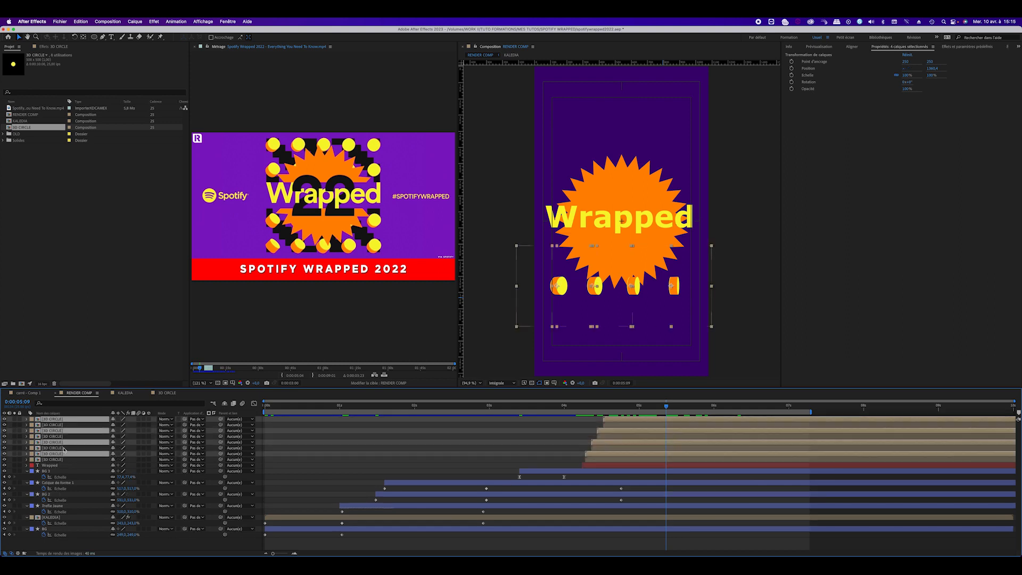
left_click_drag(63, 450, 67, 426)
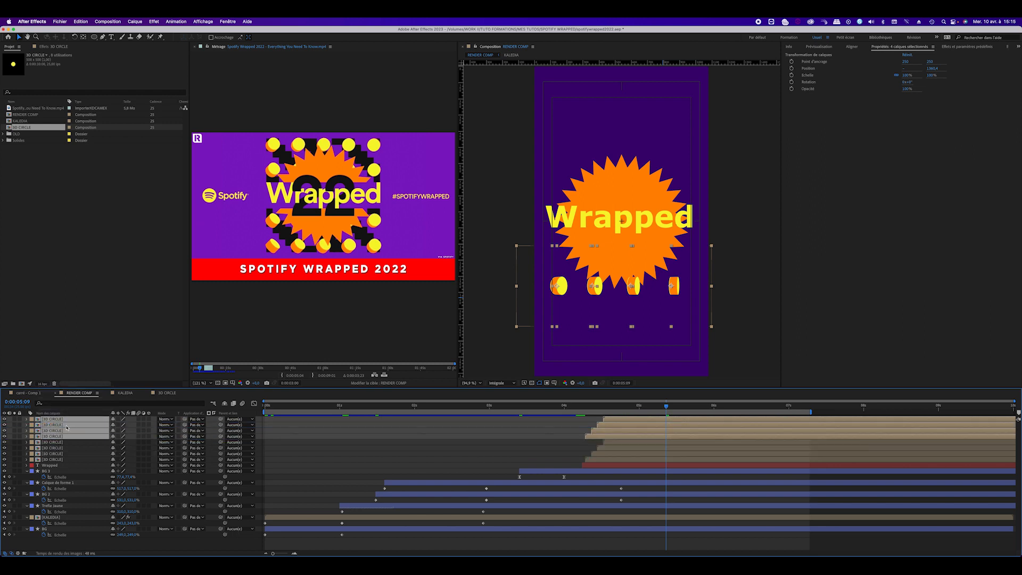
left_click_drag(679, 291, 681, 160)
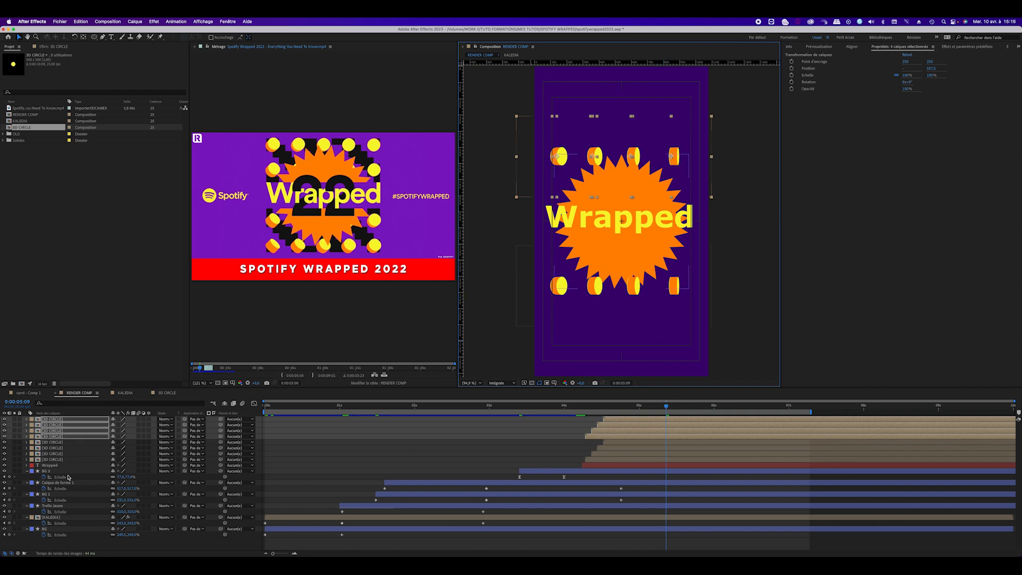
Move the orange starburst layer to the top of the stack with the "Wrapped" text directly beneath it, and preview the animation.
left_click(47, 472)
left_click_drag(53, 473, 56, 421)
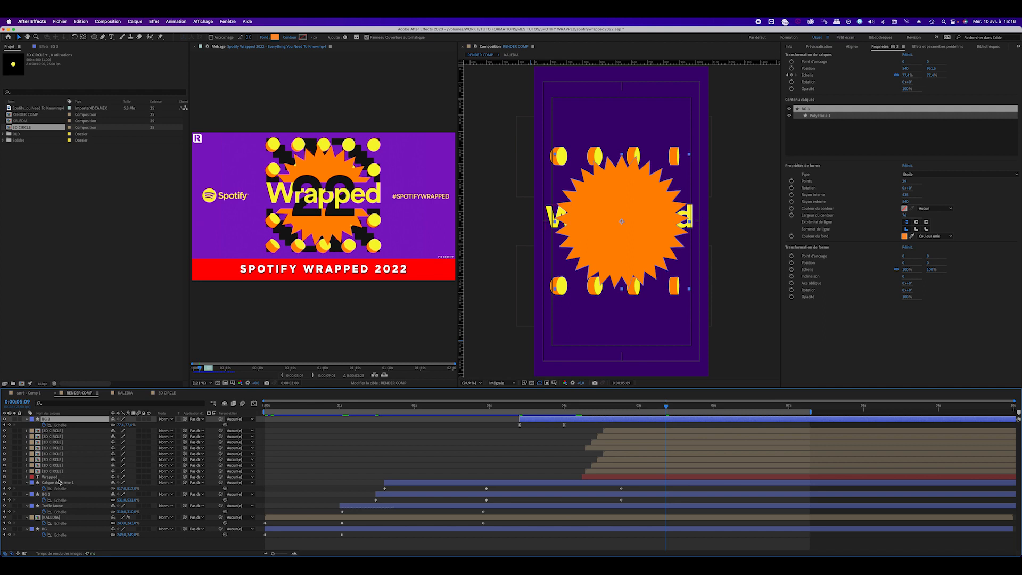
left_click_drag(58, 477, 66, 430)
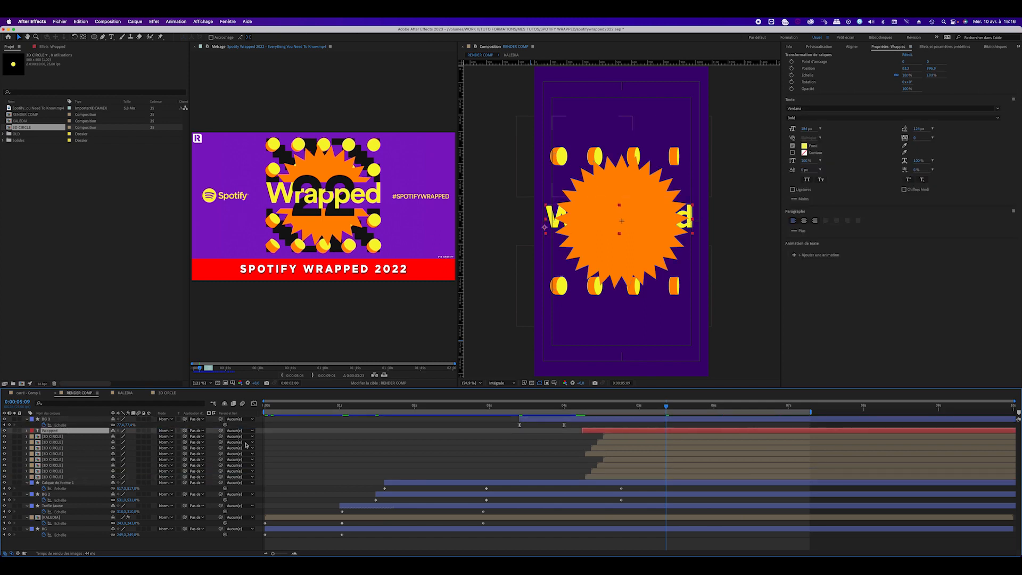
left_click(27, 420)
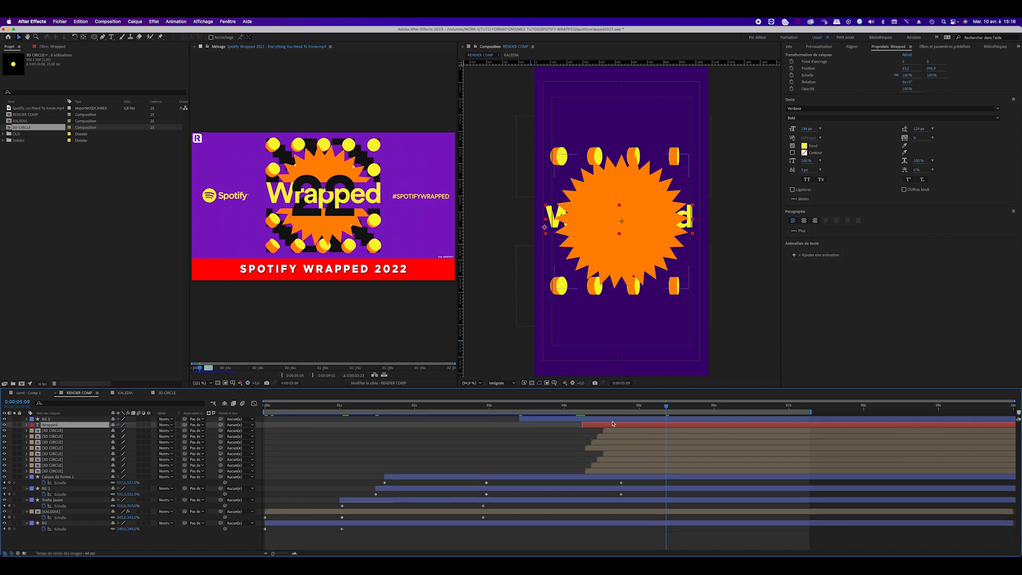
left_click(583, 409)
key("space")
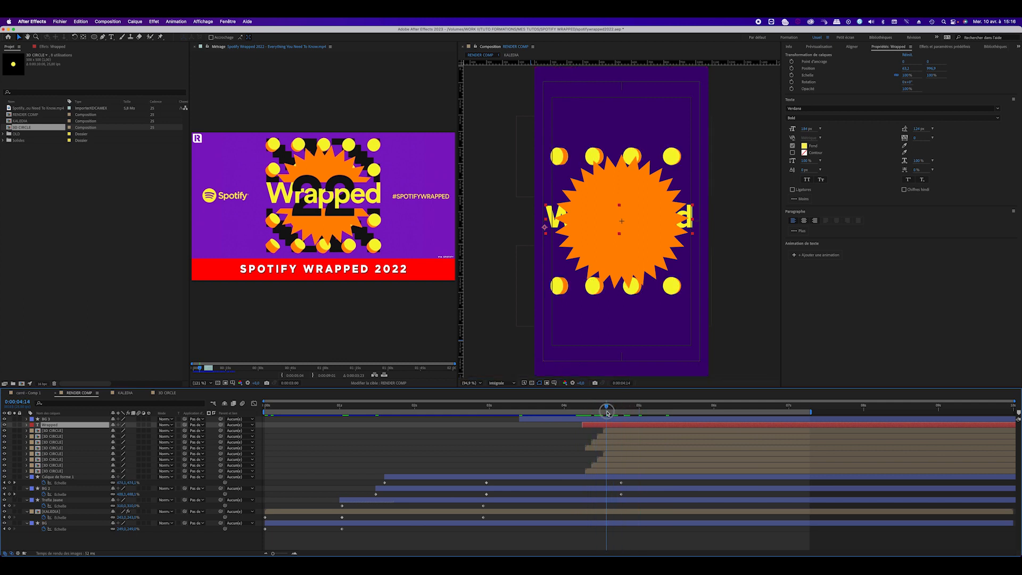
left_click(575, 421)
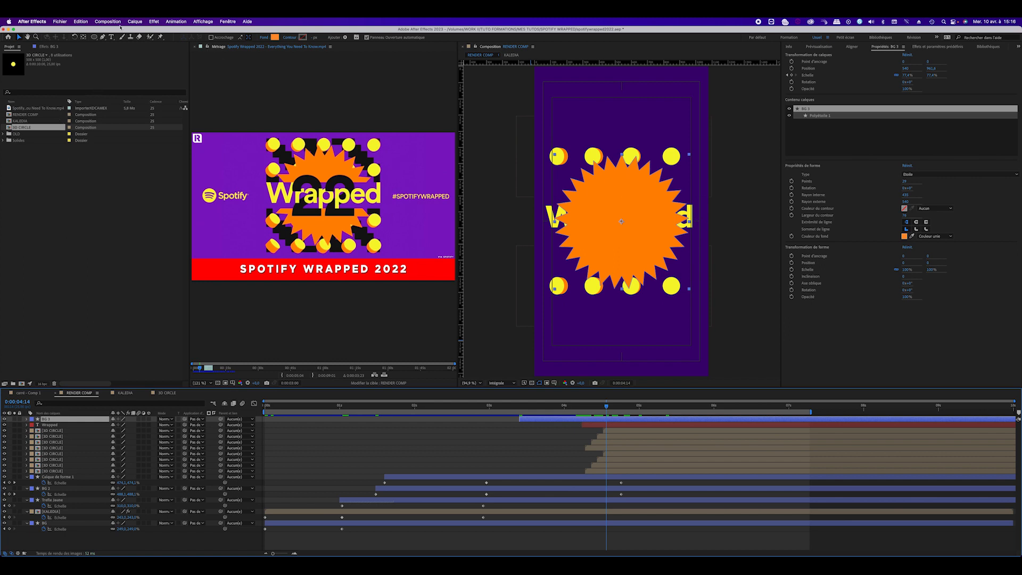
left_click(95, 37)
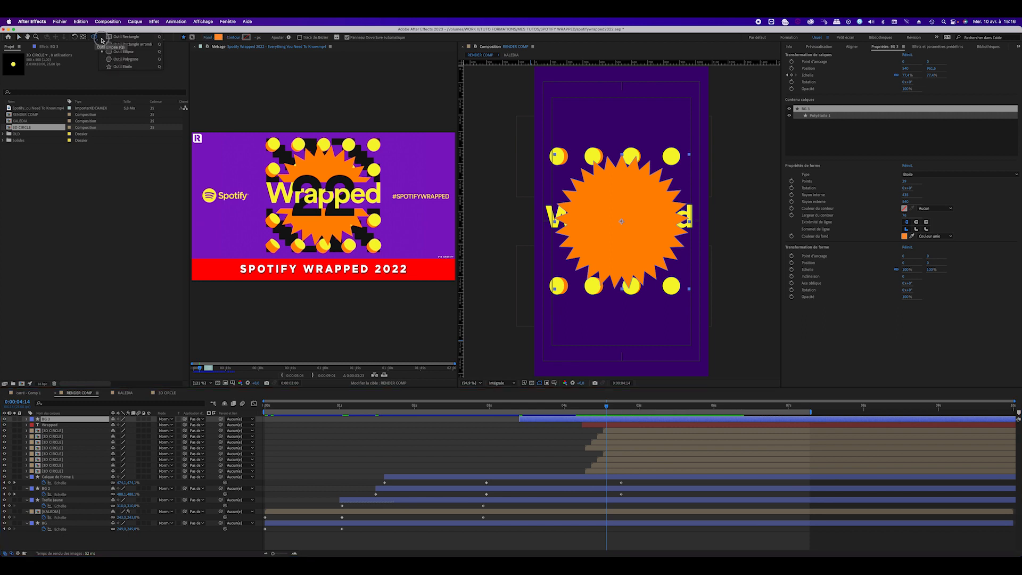
left_click(124, 38)
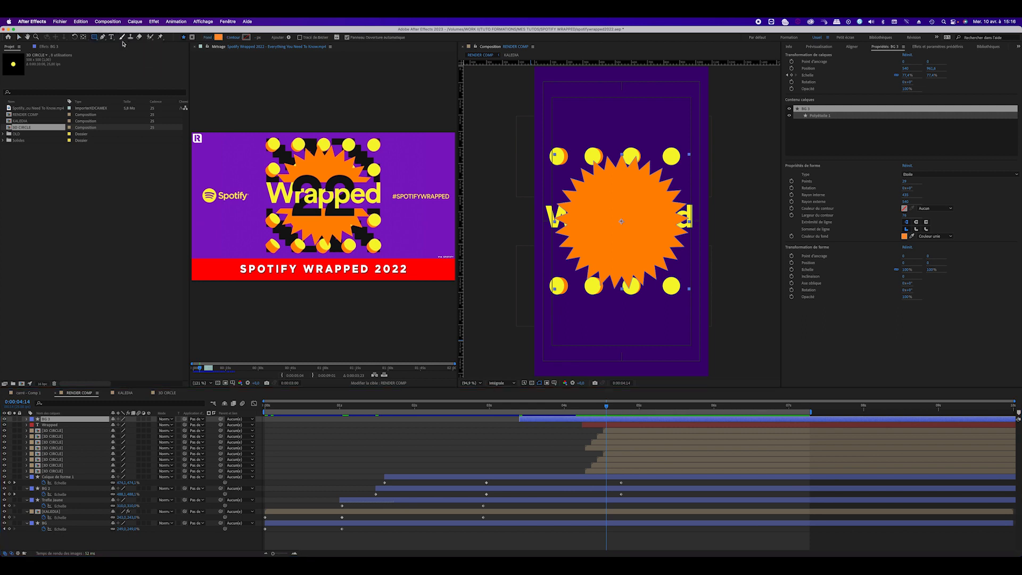
left_click(218, 39)
left_click_drag(101, 153, 101, 159)
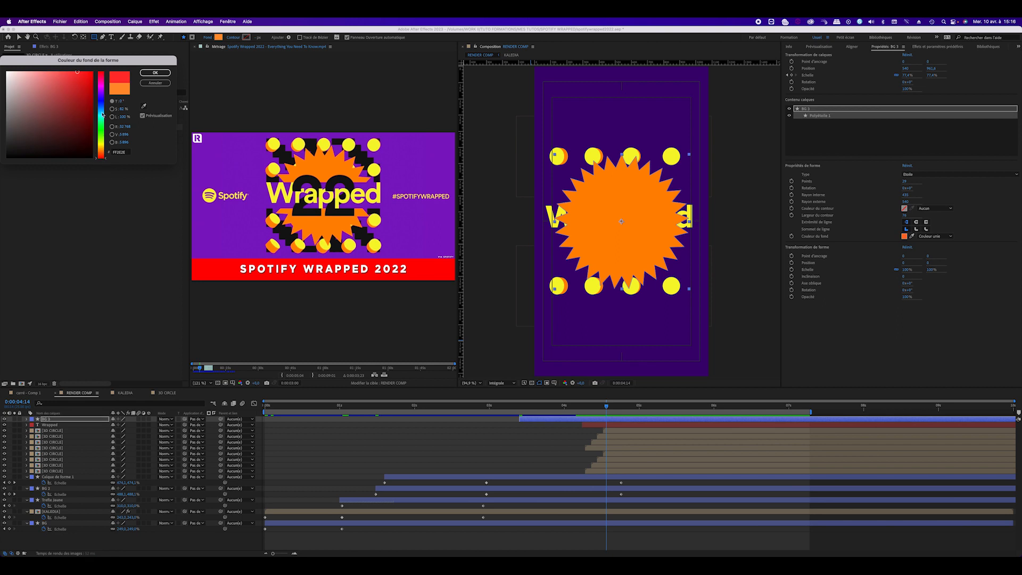
left_click(155, 72)
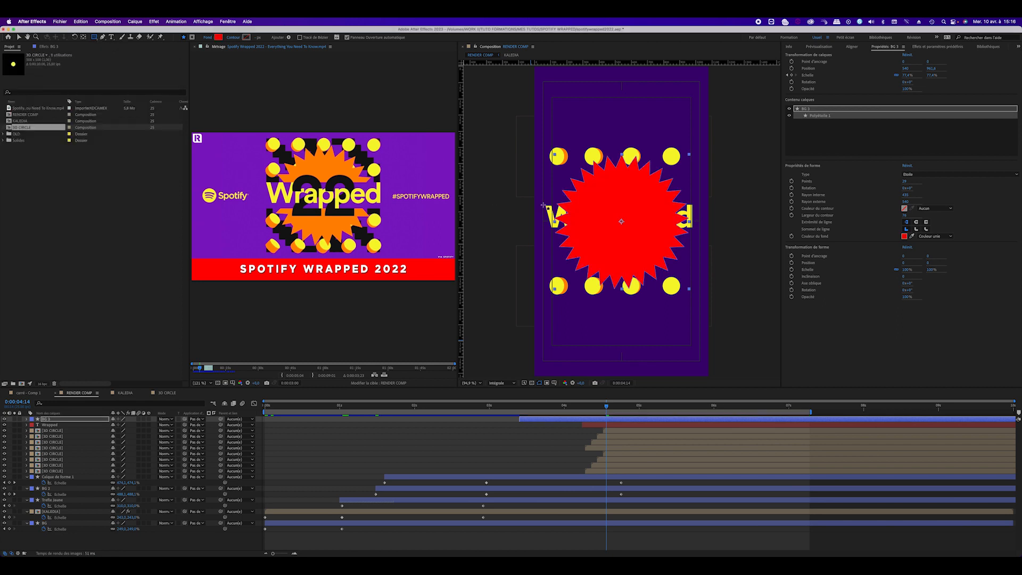
left_click_drag(529, 202, 705, 238)
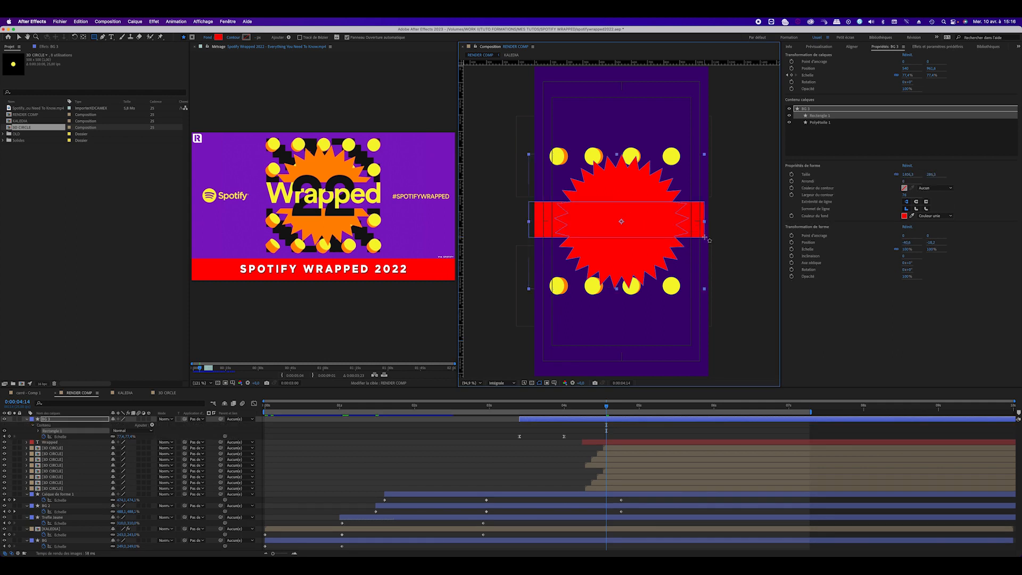
key("super+z")
key("super+z")
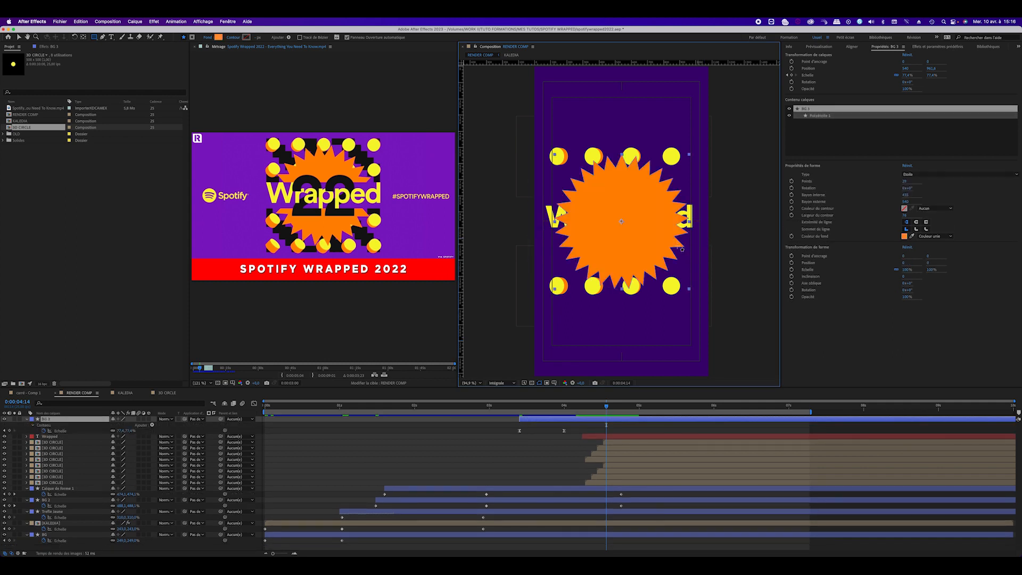
Draw a red rectangle on a new shape layer as a horizontal band over the title, slightly wider than the composition.
left_click(19, 38)
left_click(502, 329)
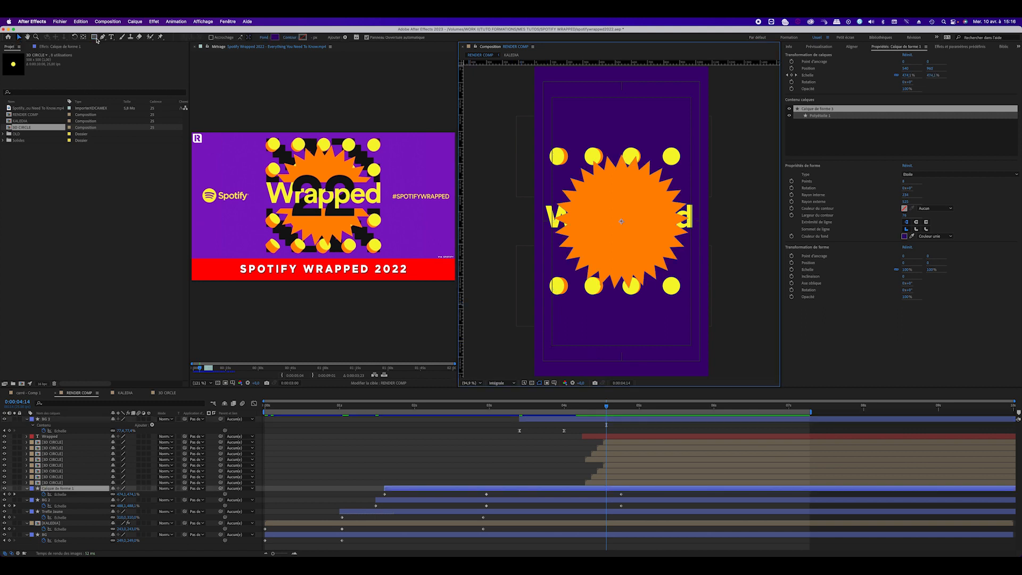
left_click(27, 489)
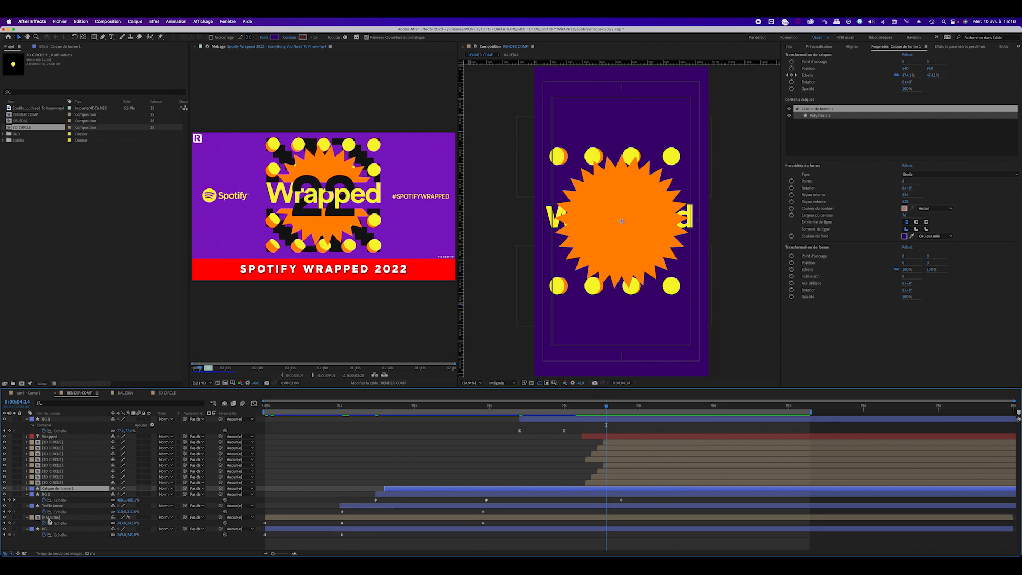
left_click(62, 549)
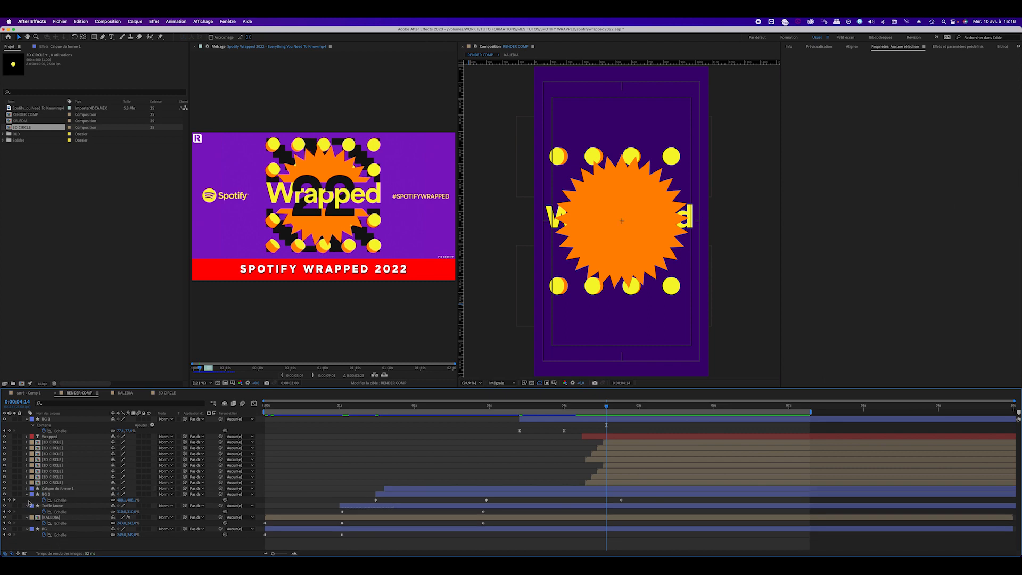
left_click(93, 37)
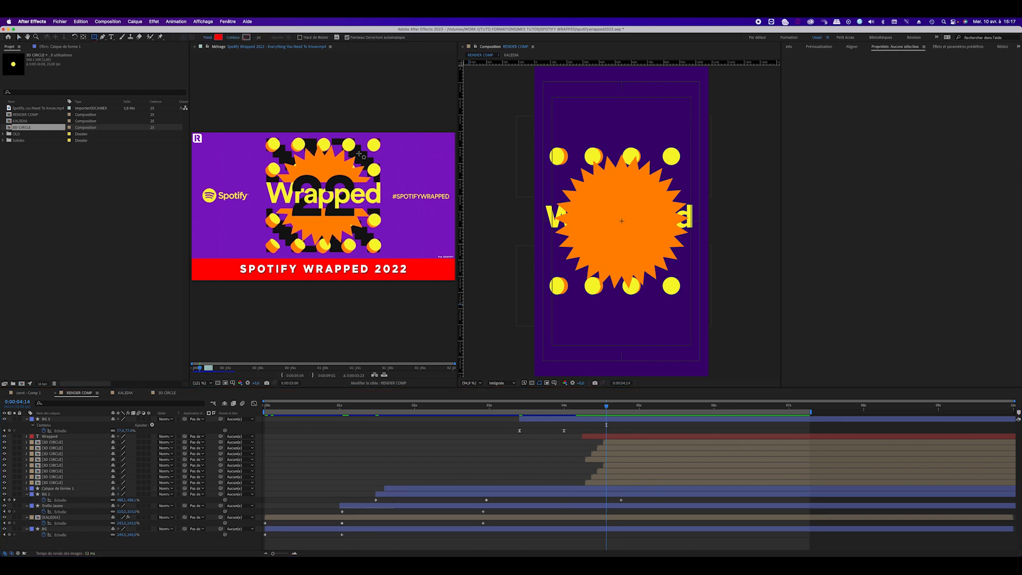
mouse_move(525, 202)
left_mouse_down()
mouse_move(687, 247)
mouse_move(712, 240)
left_mouse_up()
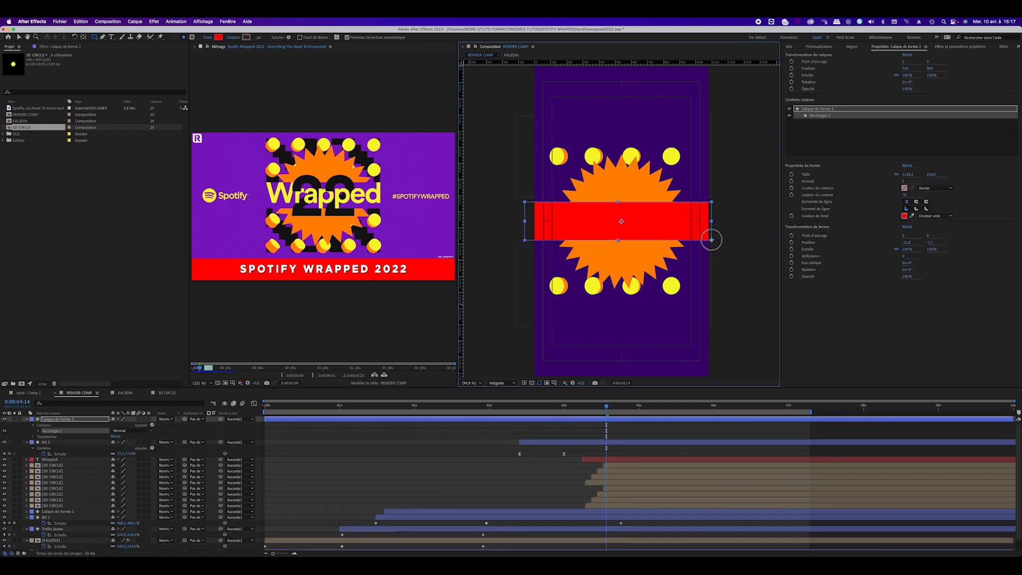
Rename the new red rectangle layer as cache.
left_click(59, 420)
key("Return")
type("cac")
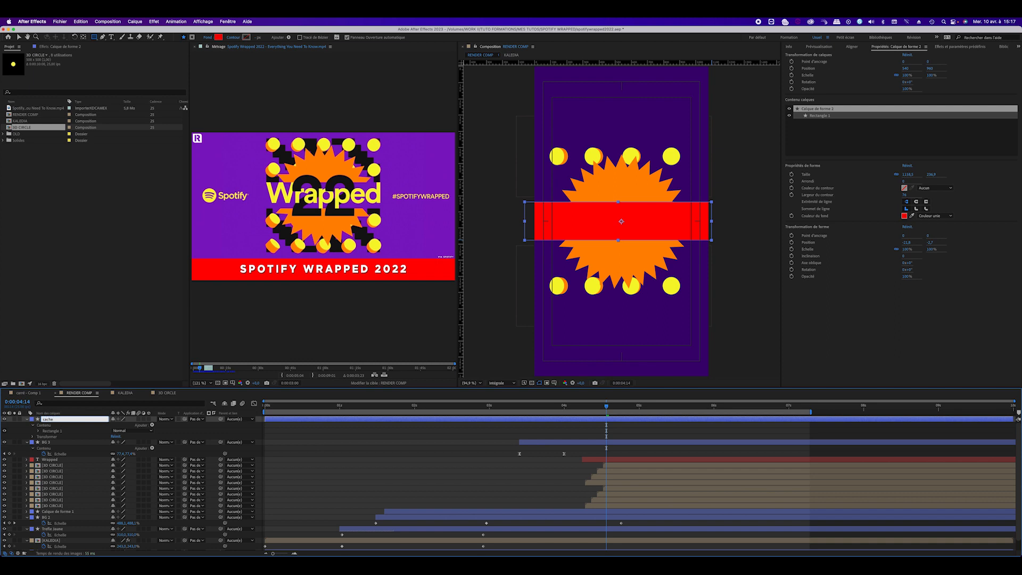
type("he")
key("Return")
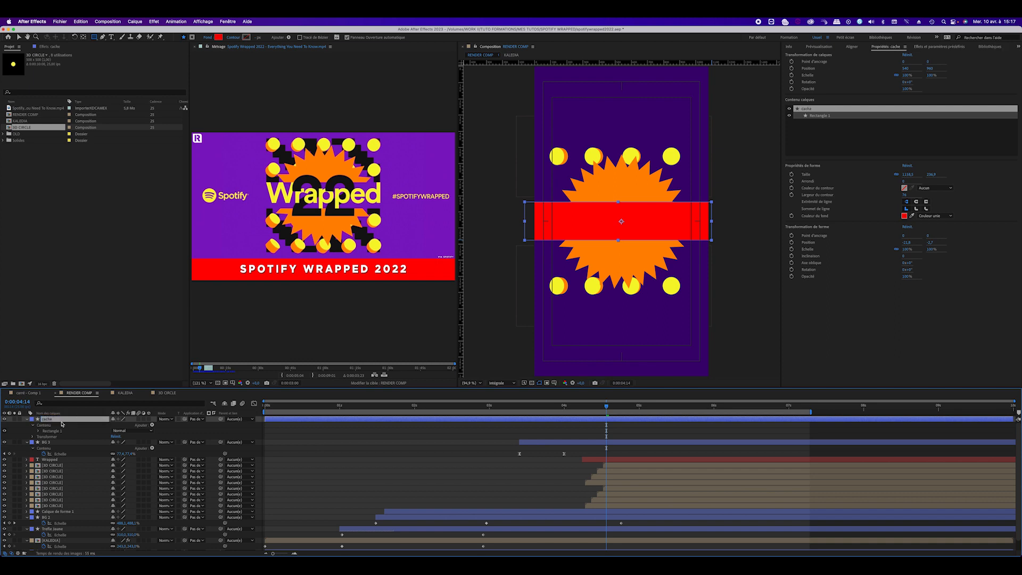
Set the cache layer as the track matte of the BG 3 starburst and invert the matte.
left_click(27, 420)
left_click(75, 425)
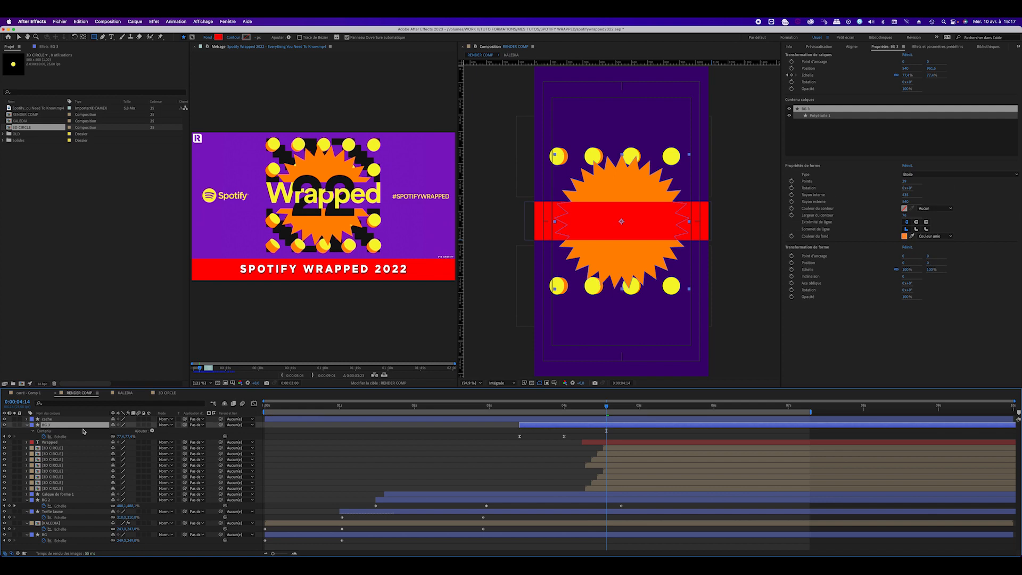
left_click(197, 425)
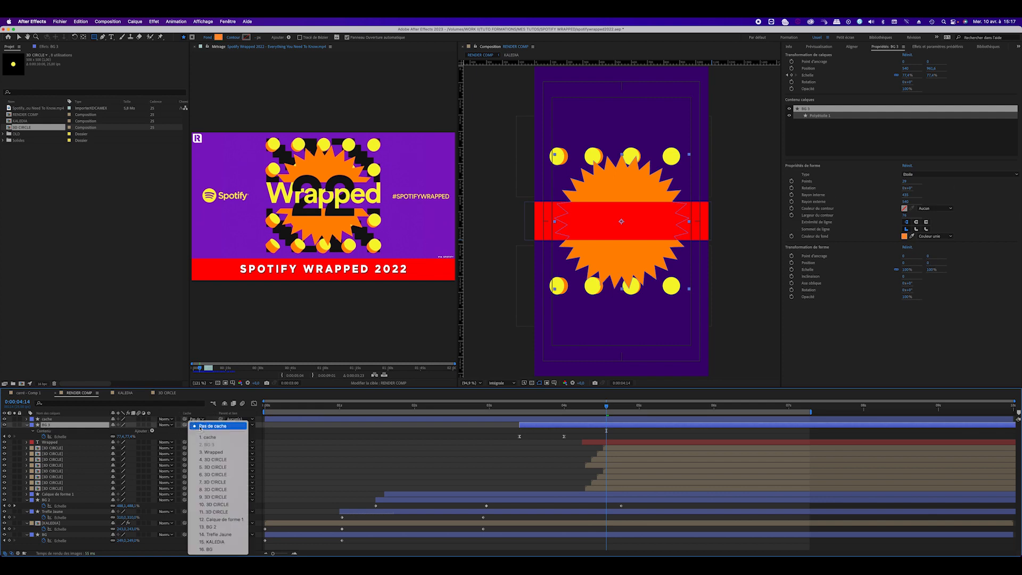
left_click(208, 437)
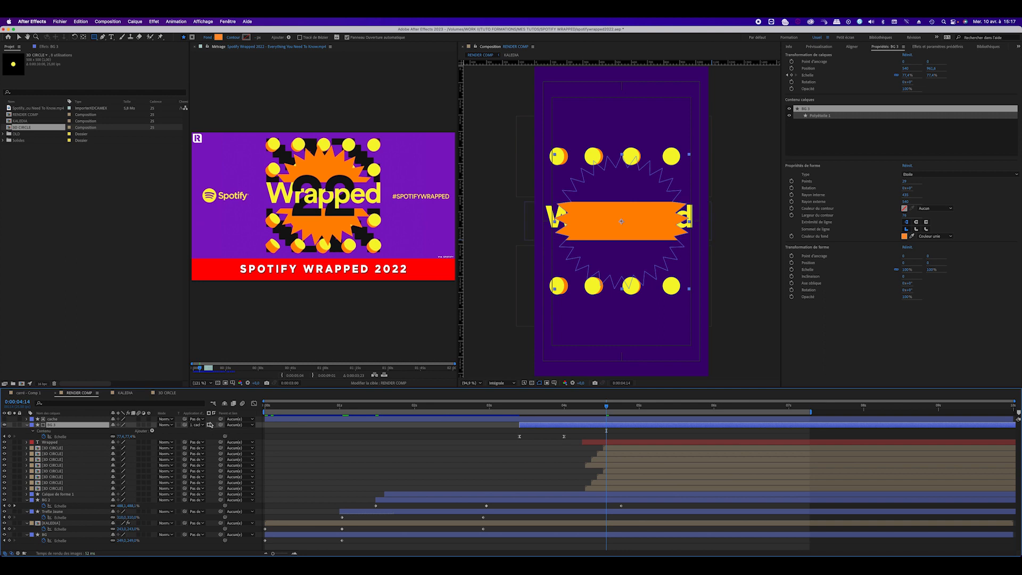
left_click(213, 426)
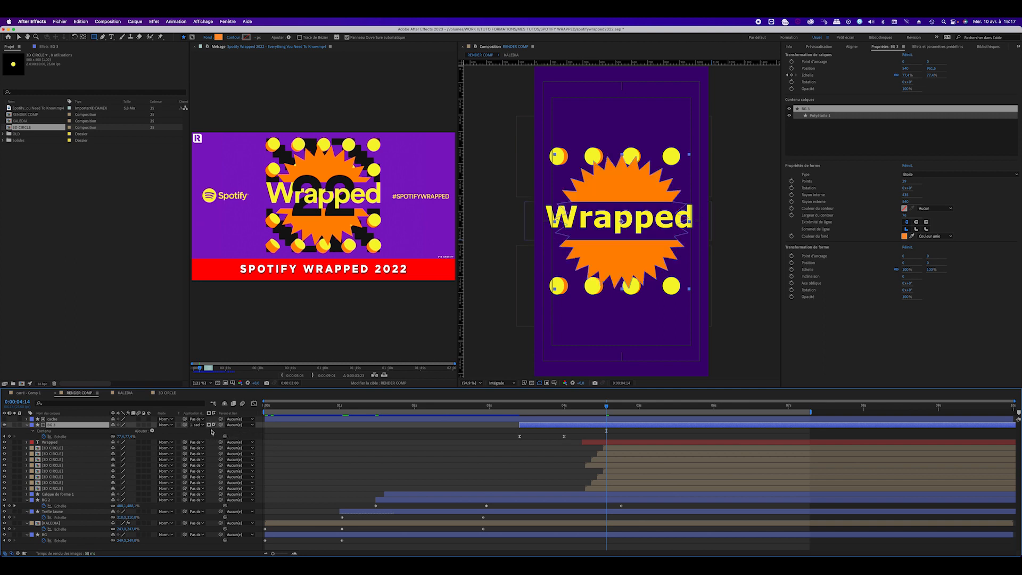
Nudge the cache layer up a few pixels to centre the gap around the "Wrapped" text, and deselect it.
left_click(79, 419)
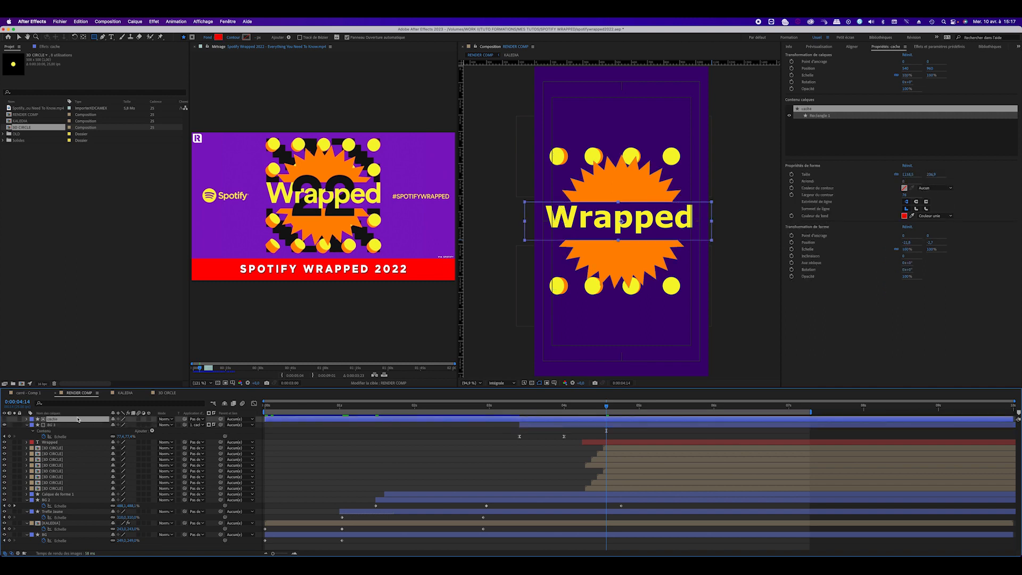
key("Up")
key("Up")
key("Up")
key("Up")
key("Up")
key("Up")
key("Up")
key("Up")
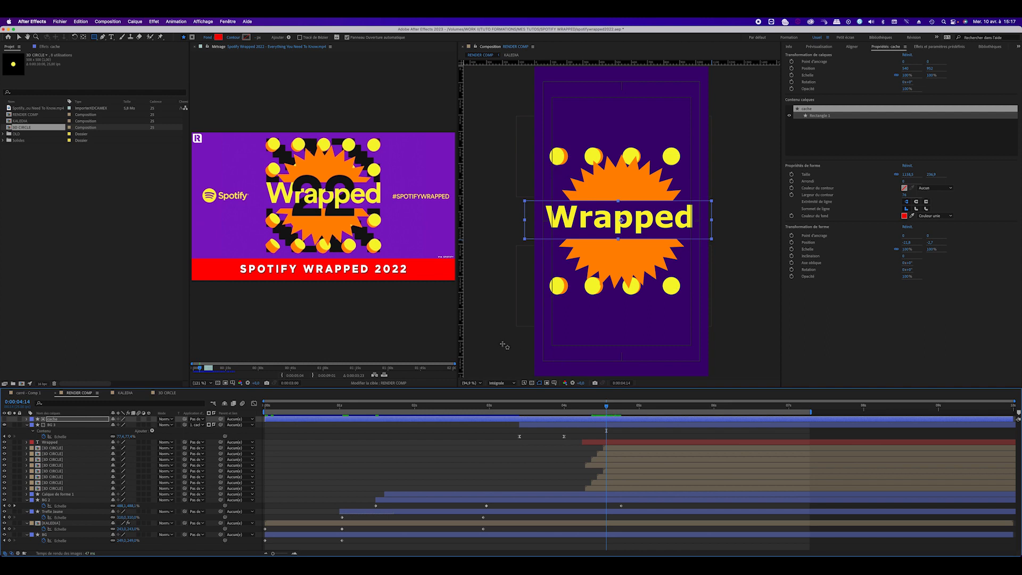
left_click(17, 37)
left_click(510, 352)
Add a Position animator to the "Wrapped" text and offset the letters downward below the gap in the starburst.
left_click_drag(606, 407, 602, 408)
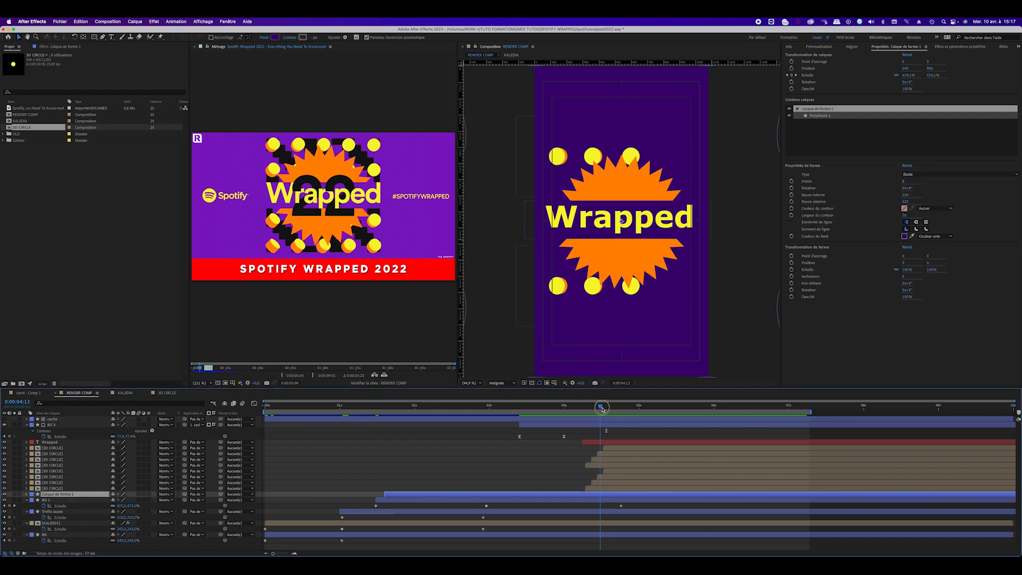
left_click(601, 444)
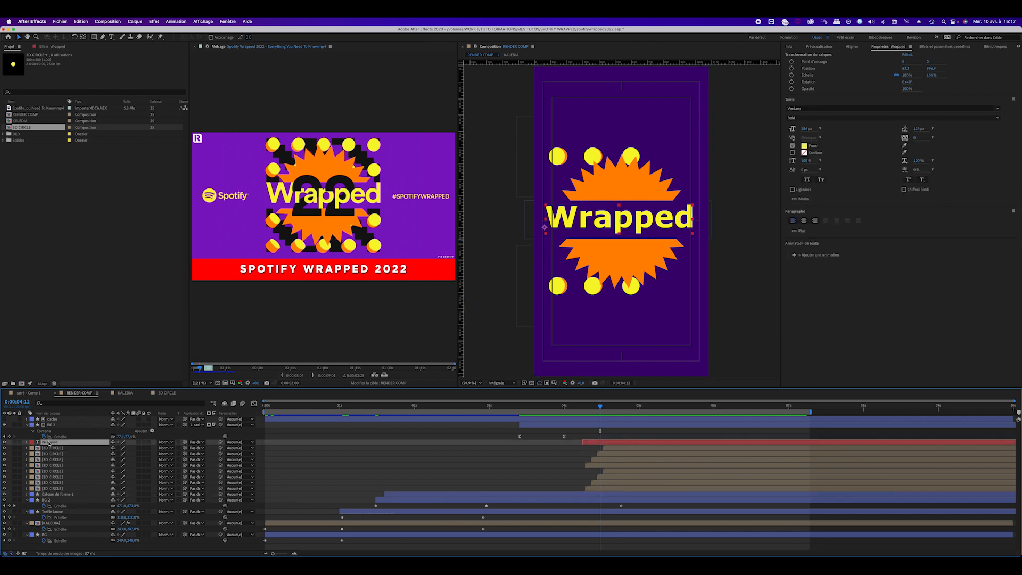
left_click(26, 443)
left_click(47, 451)
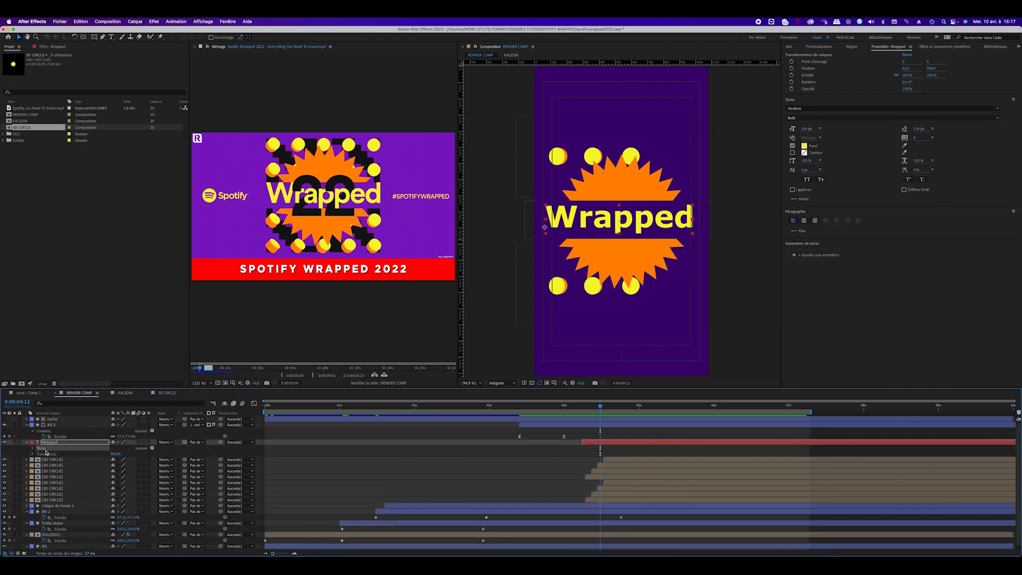
left_click(33, 450)
left_click(153, 448)
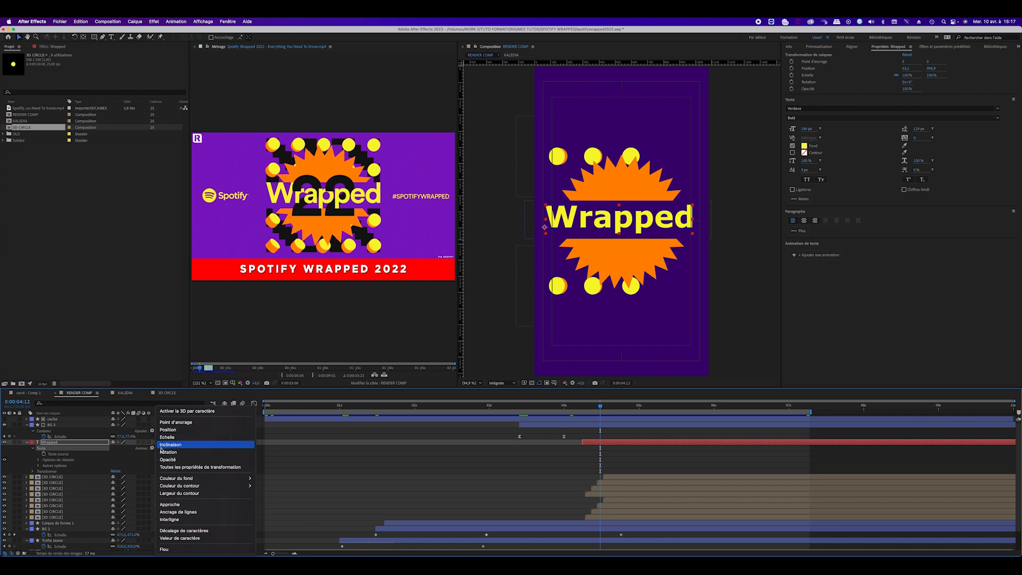
left_click(172, 430)
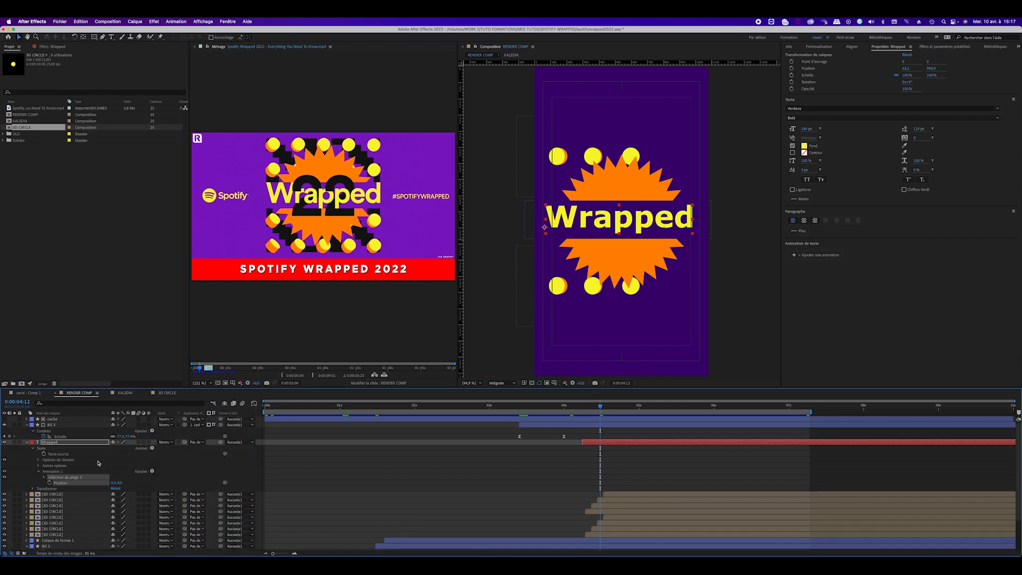
left_click_drag(123, 484, 198, 480)
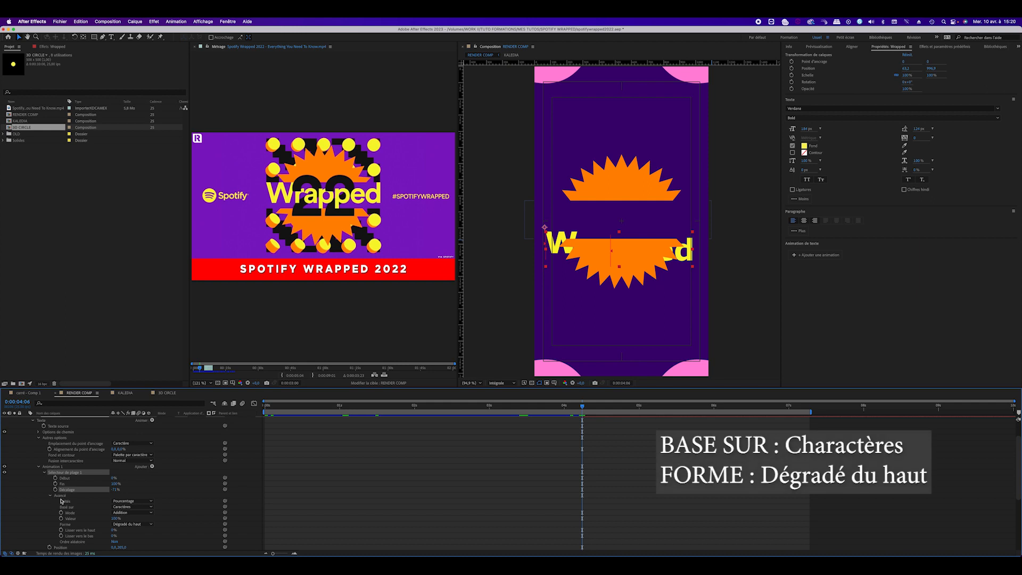
Keyframe the text range selector's Décalage from -100% at 0:00:04:04 to 100% at 0:00:04:17 and check the reveal.
left_click(132, 526)
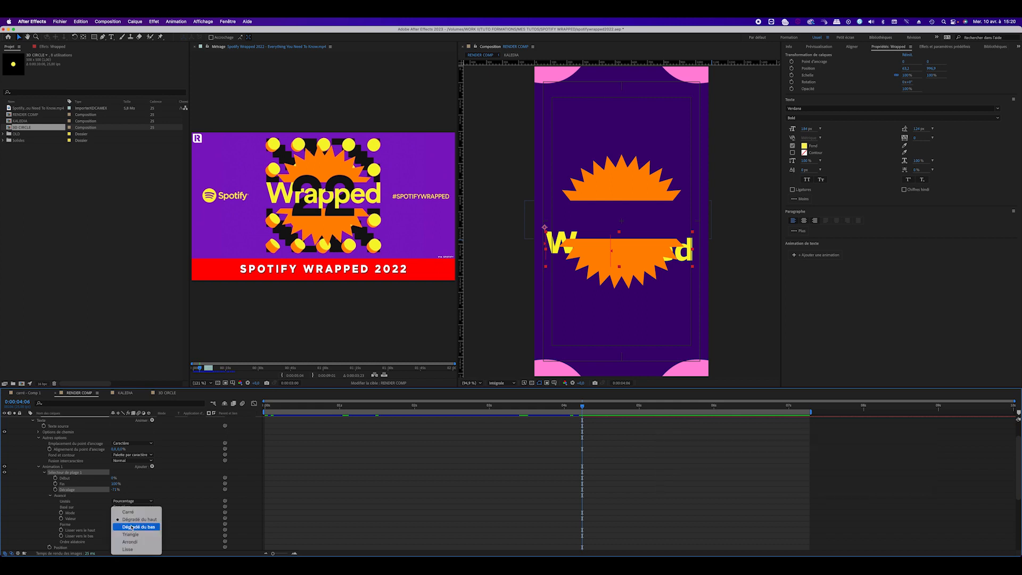
left_click(50, 523)
left_click_drag(112, 492, 67, 495)
left_click(55, 490)
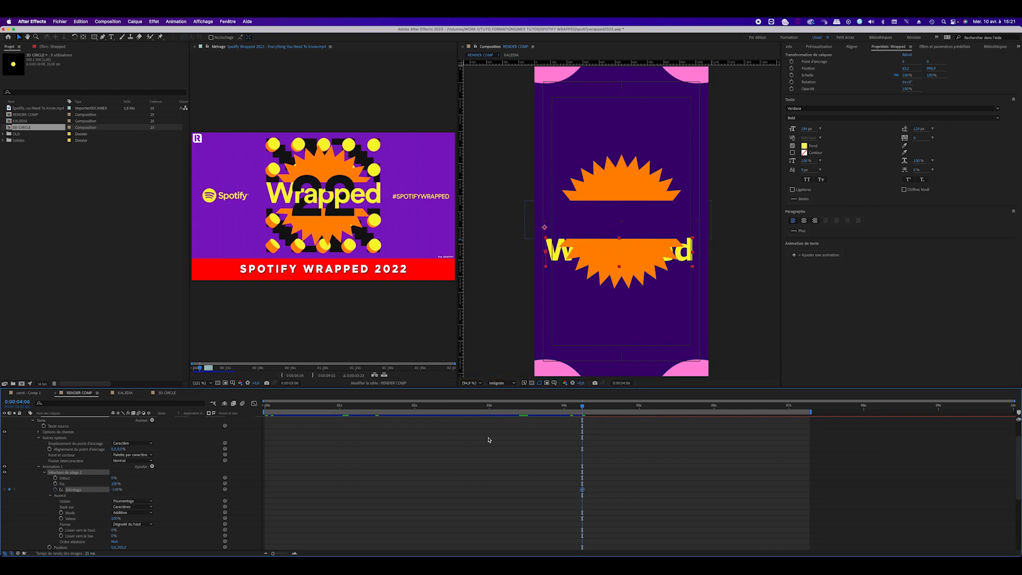
left_click_drag(583, 409, 616, 409)
left_click_drag(116, 490, 279, 486)
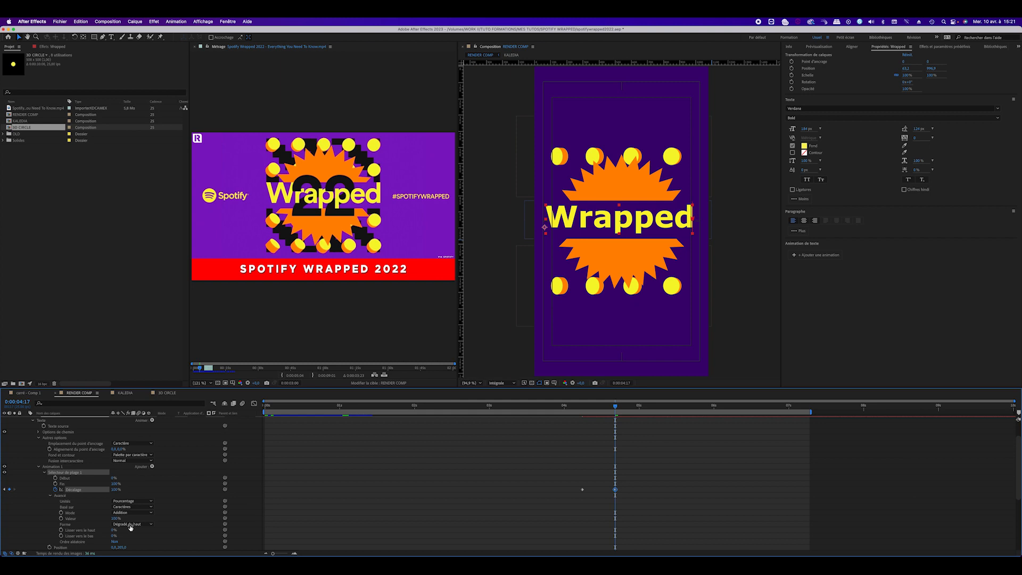
left_click_drag(588, 409, 624, 412)
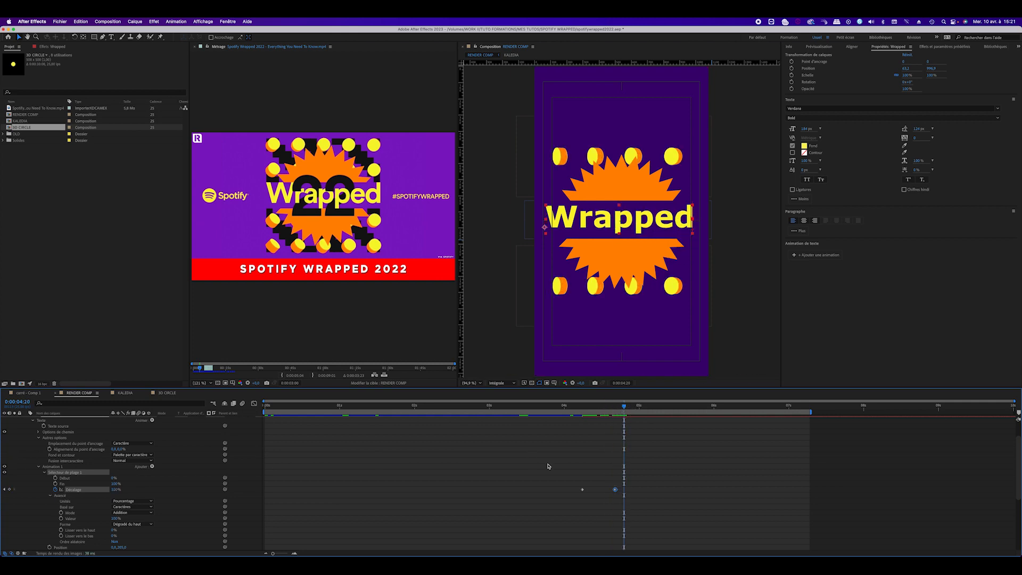
Set the cache layer as the track matte of the "Wrapped" text.
scroll(33, 456, "up", 3)
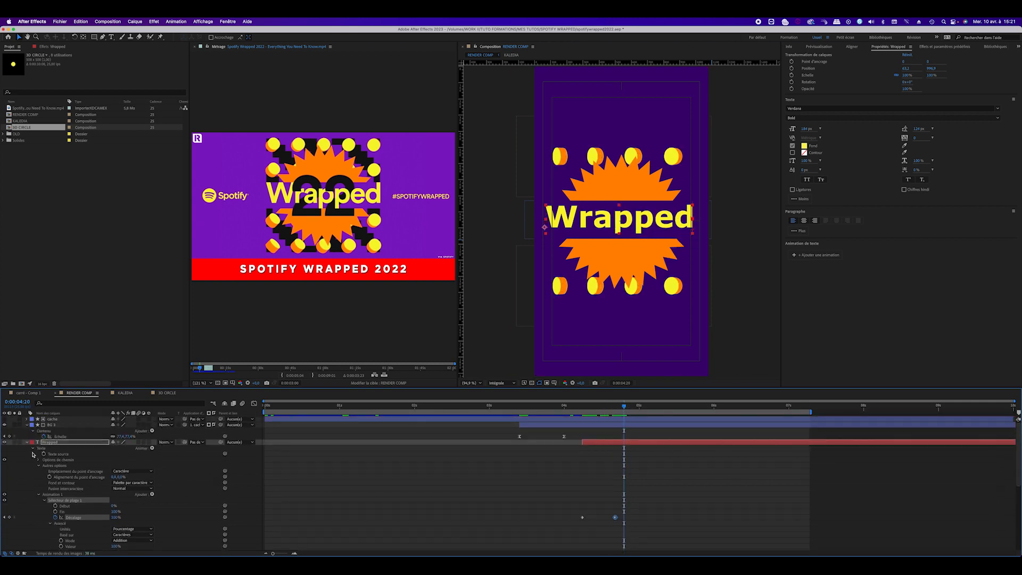
left_click(197, 442)
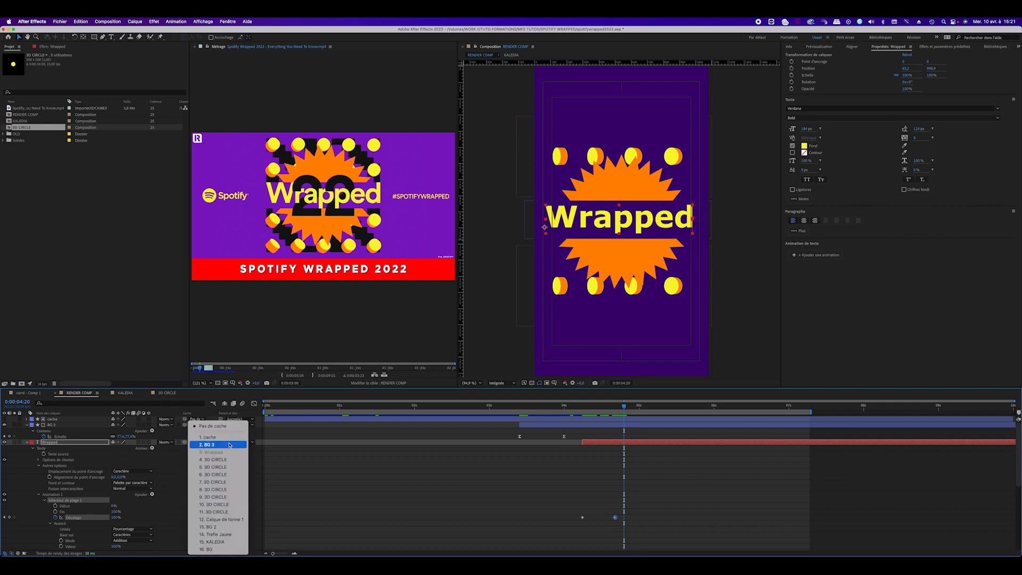
left_click(220, 437)
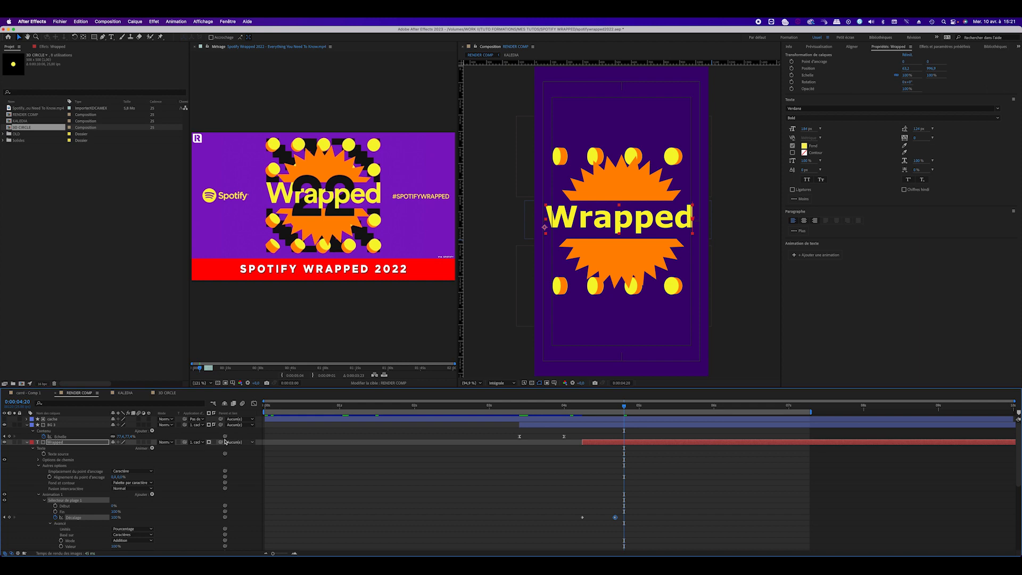
Reduce the cache layer's rectangle to a height of about 214 px so the starburst gap narrows, and preview it.
left_click_drag(624, 408, 581, 416)
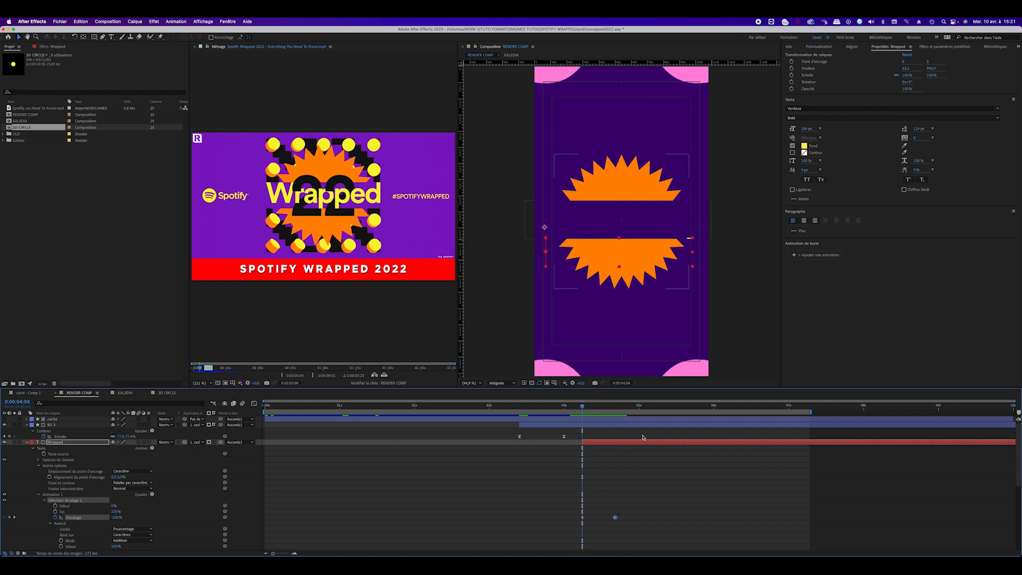
left_click(52, 419)
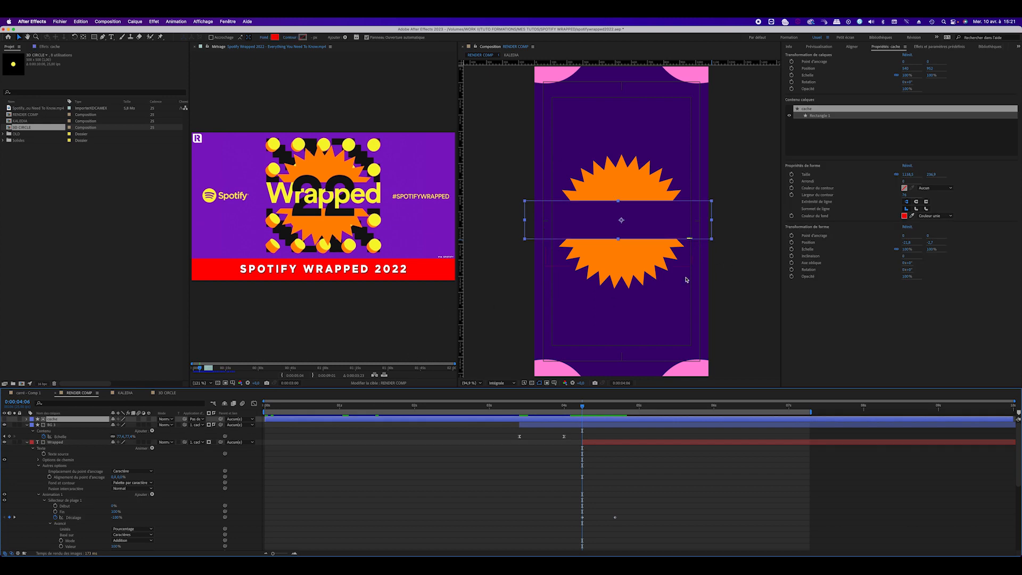
key("Return")
left_click(27, 420)
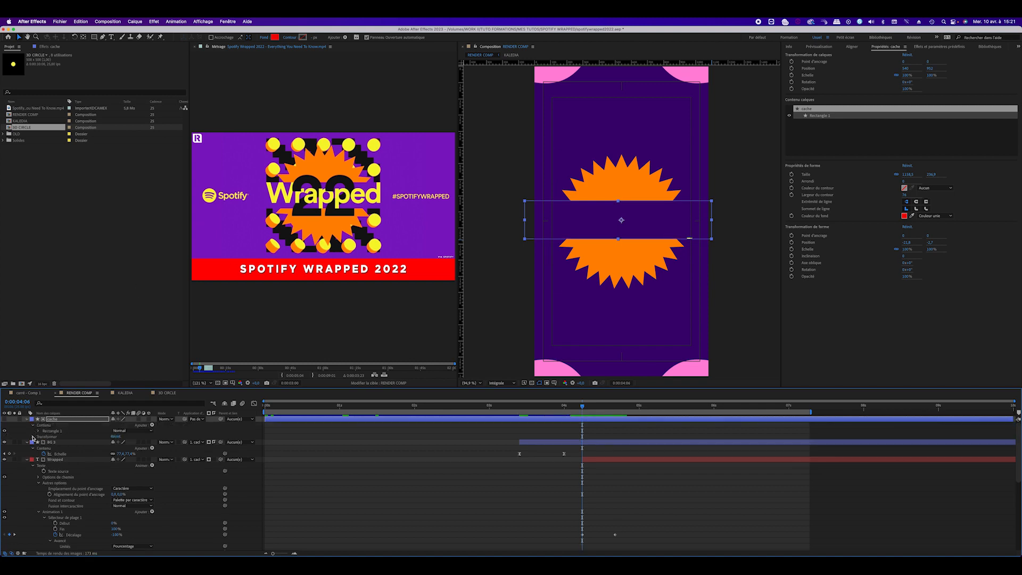
left_click(37, 431)
left_click(45, 436)
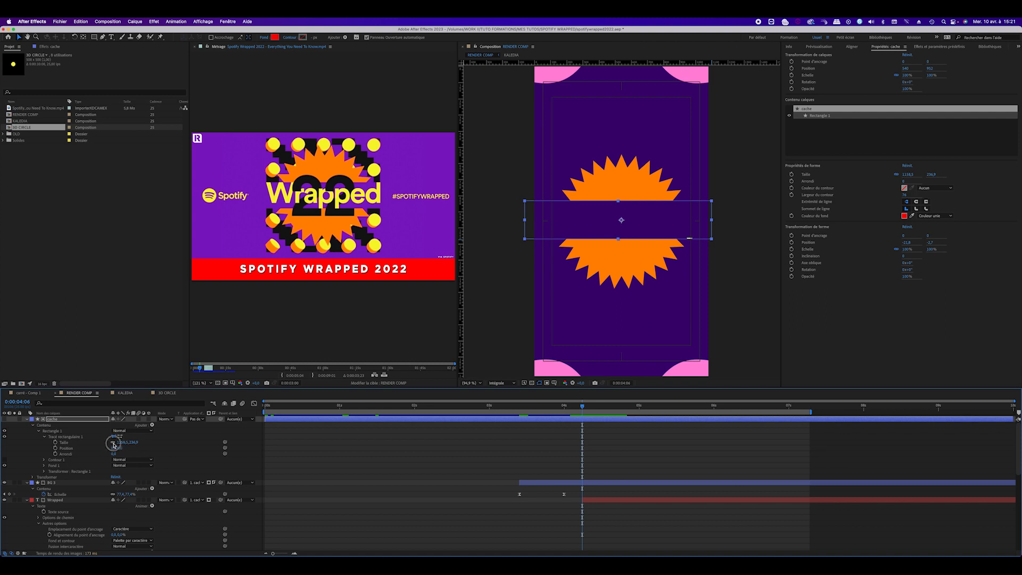
left_click_drag(137, 442, 82, 441)
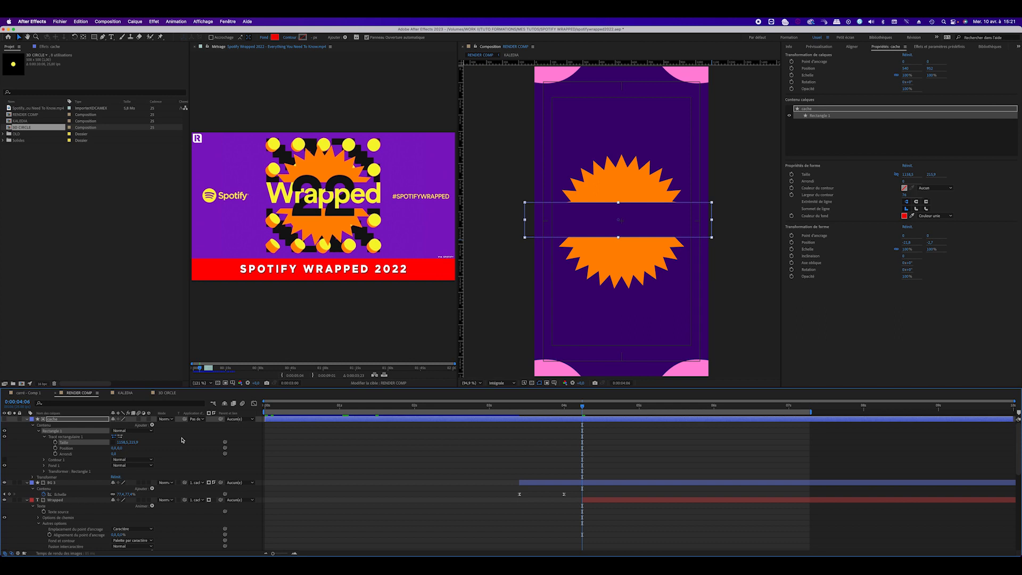
left_click(492, 410)
key("space")
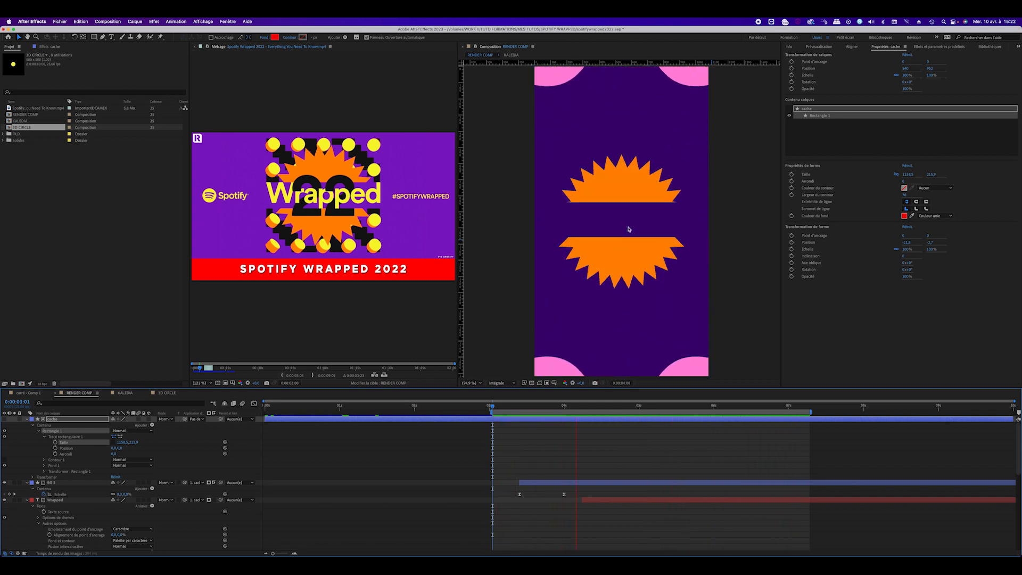
key("space")
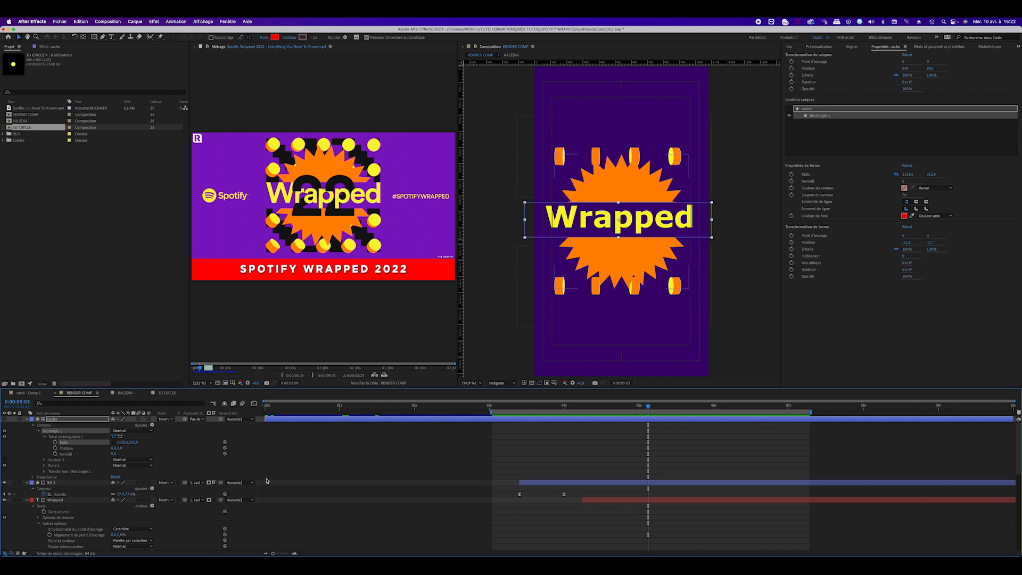
Set the "Wrapped" text range selector's Lisser vers le haut and Lisser vers le bas to 50% each, and preview the reveal.
scroll(85, 495, "down", 10)
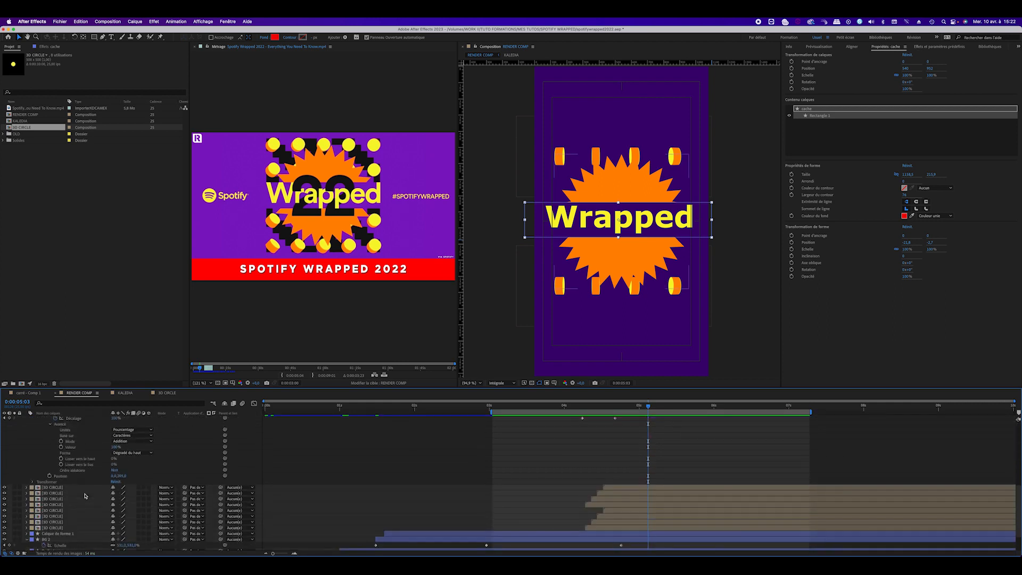
left_click(113, 459)
type("50")
left_click(114, 465)
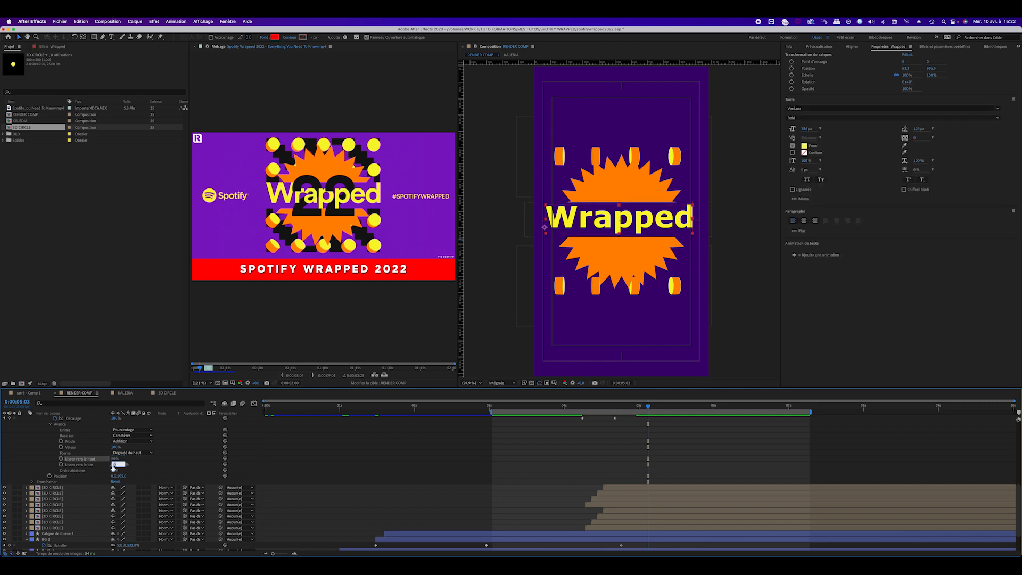
type("50")
key("Return")
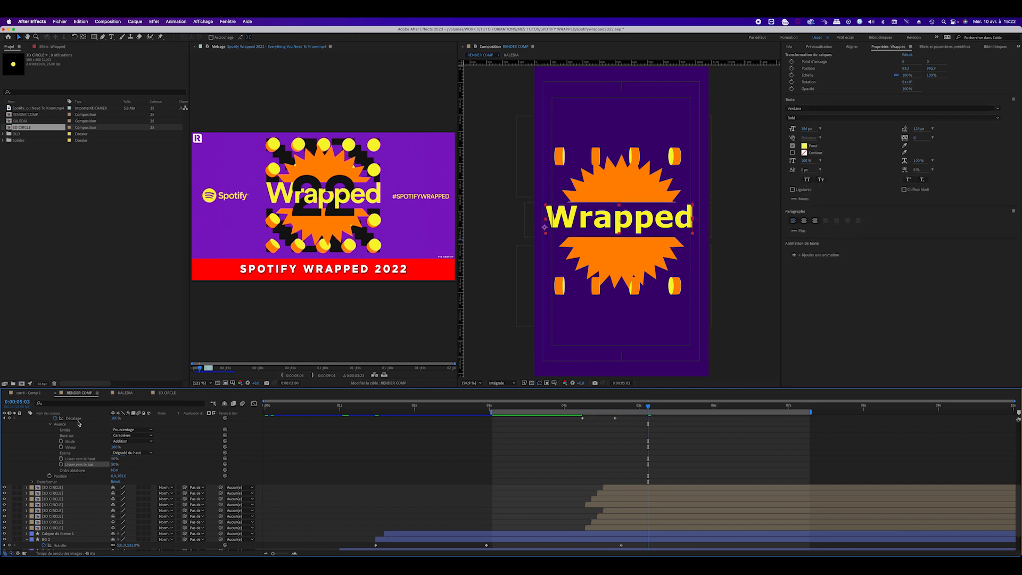
key("space")
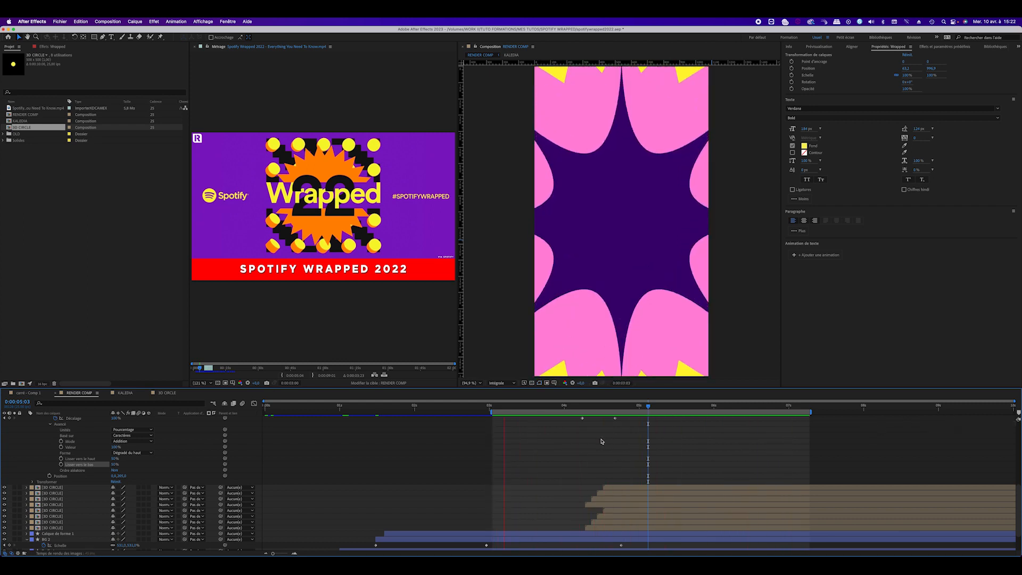
key("space")
left_click(666, 450)
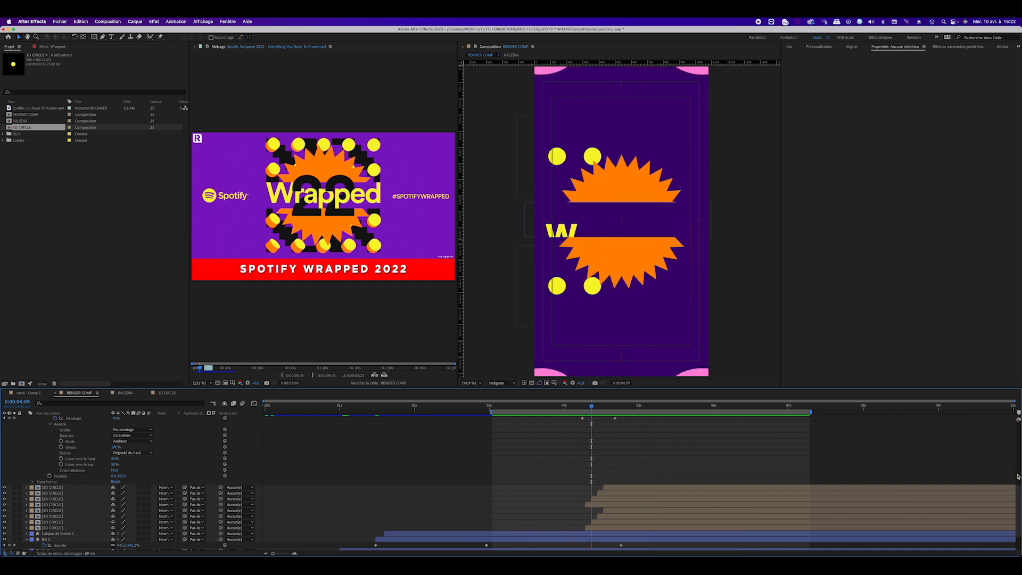
Apply Easy Ease to both Décalage keyframes of the "Wrapped" text and preview the reveal.
scroll(1019, 478, "up", 3)
left_click_drag(629, 447, 563, 469)
key("F9")
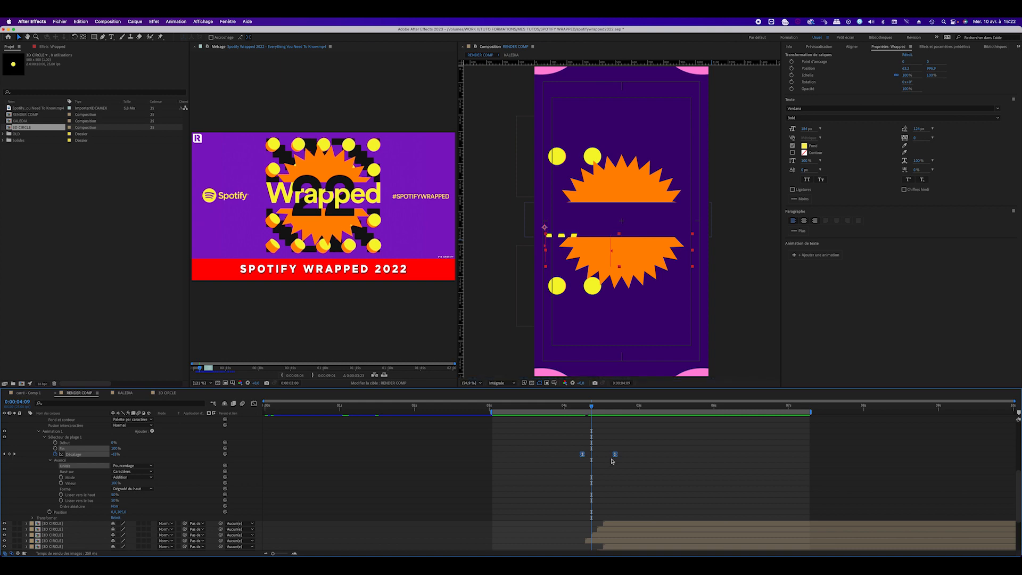
key("space")
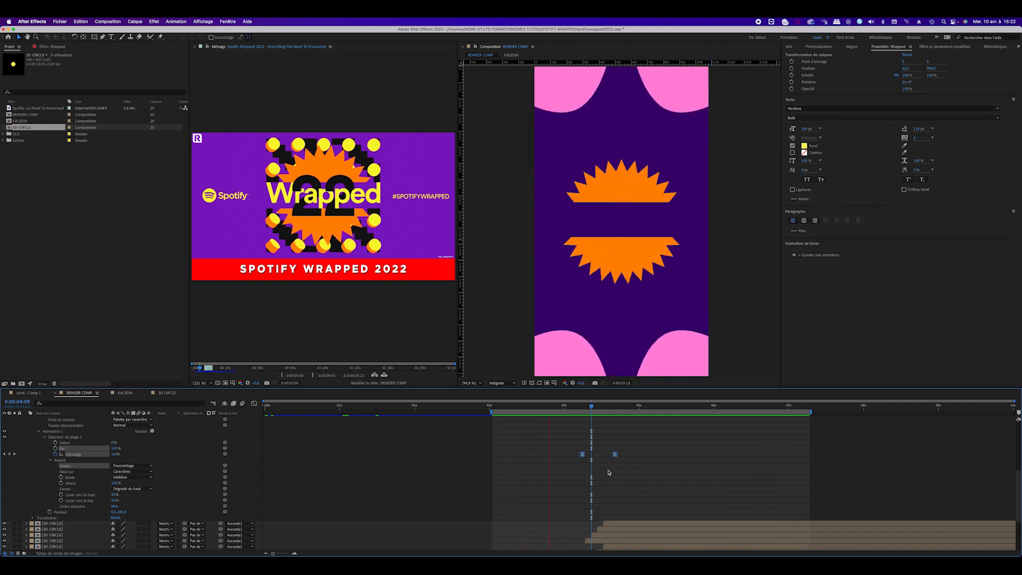
key("space")
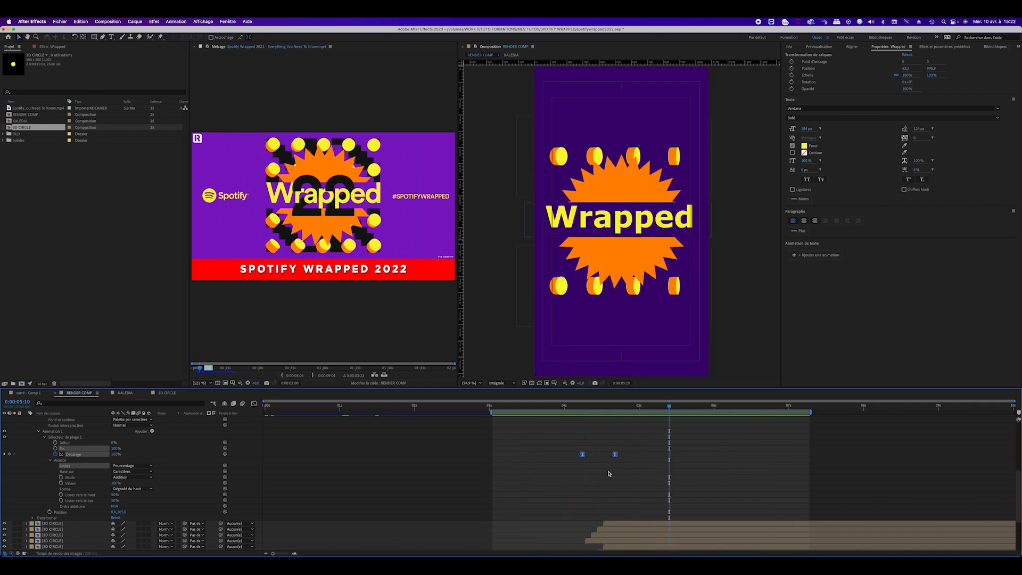
Slow the letter reveal by delaying the last Décalage keyframe to about 0:00:05:03, previewing the timing.
left_click(610, 473)
left_click_drag(619, 456, 638, 457)
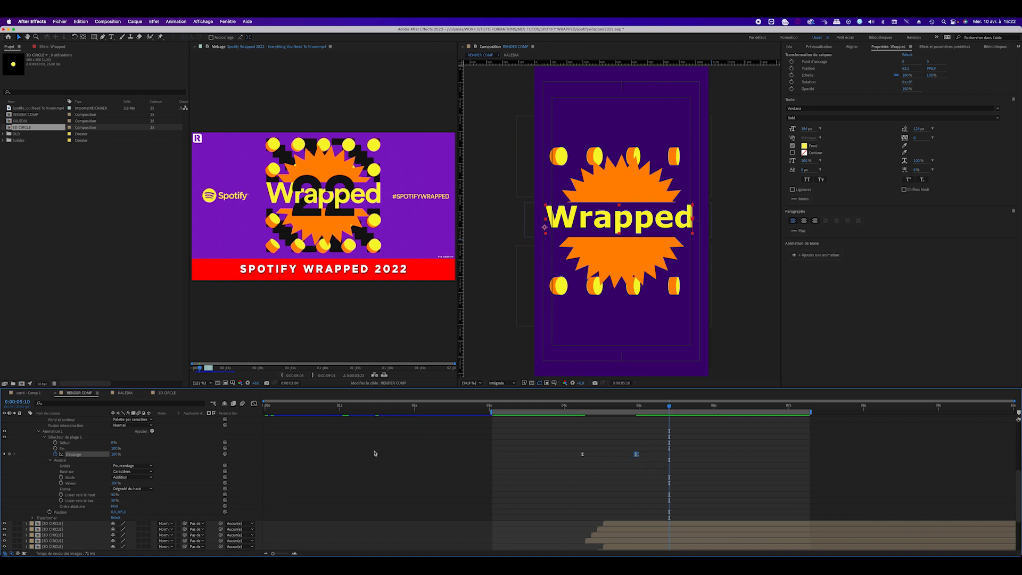
key("space")
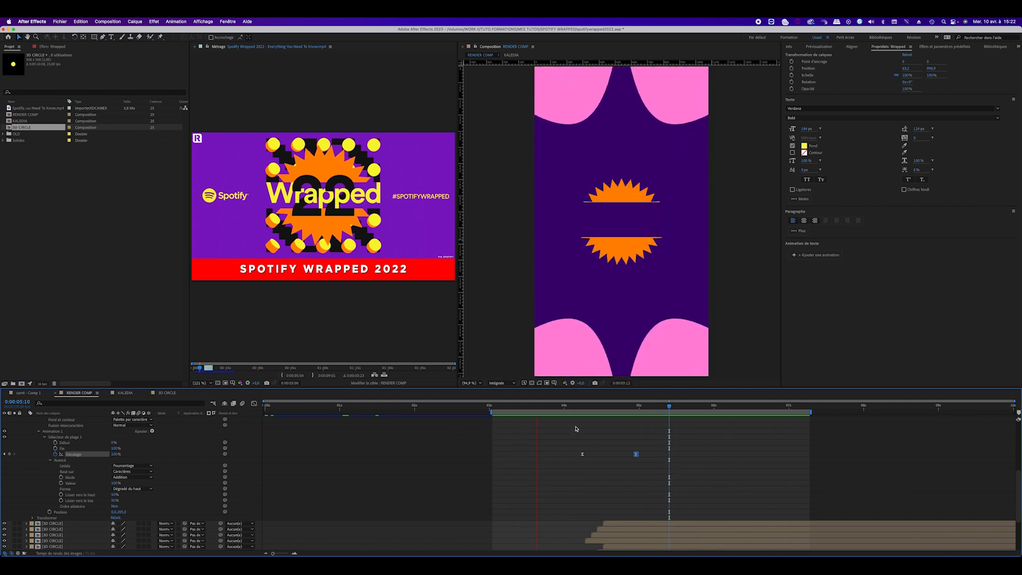
key("space")
left_click_drag(638, 455, 650, 455)
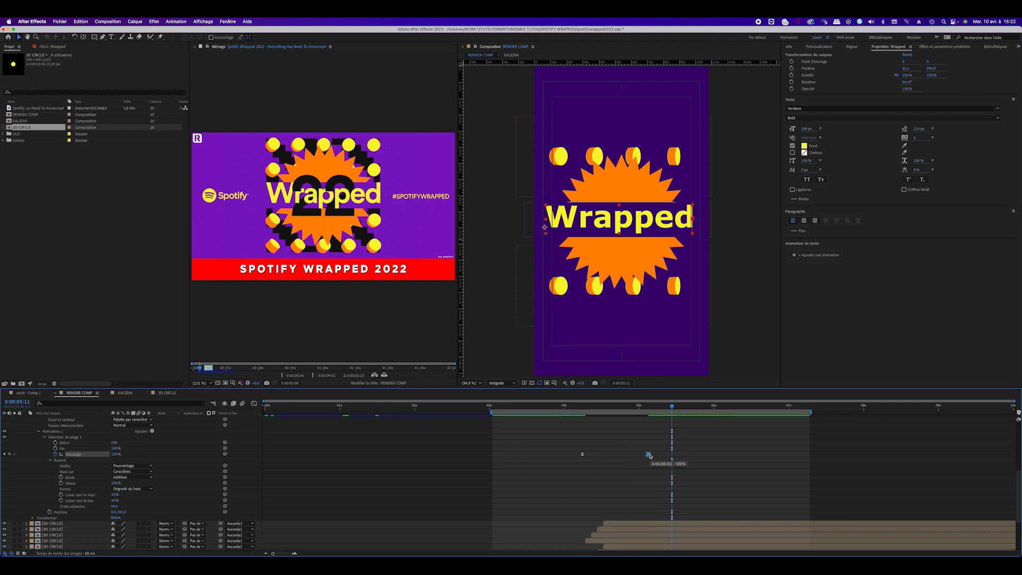
key("space")
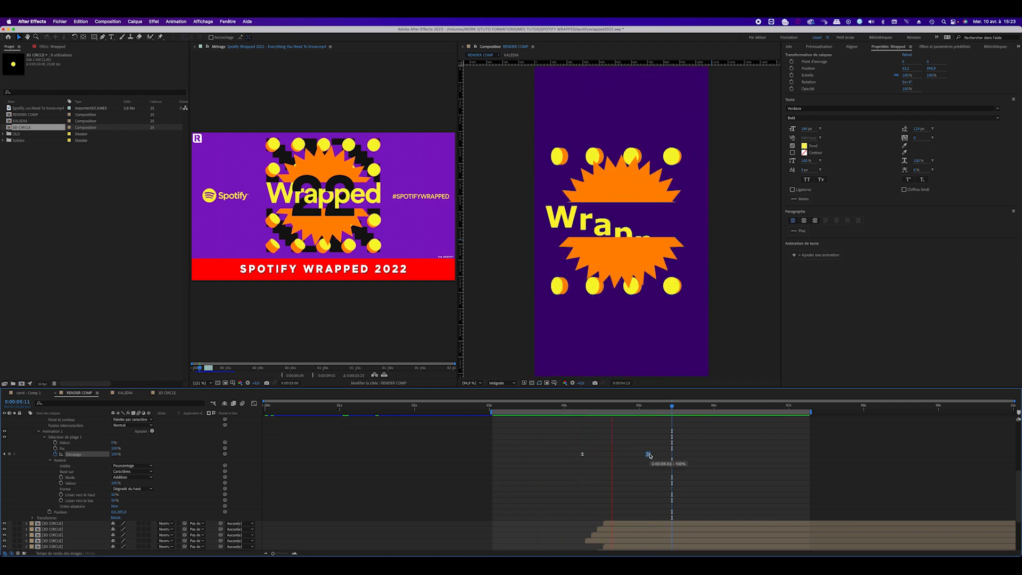
key("space")
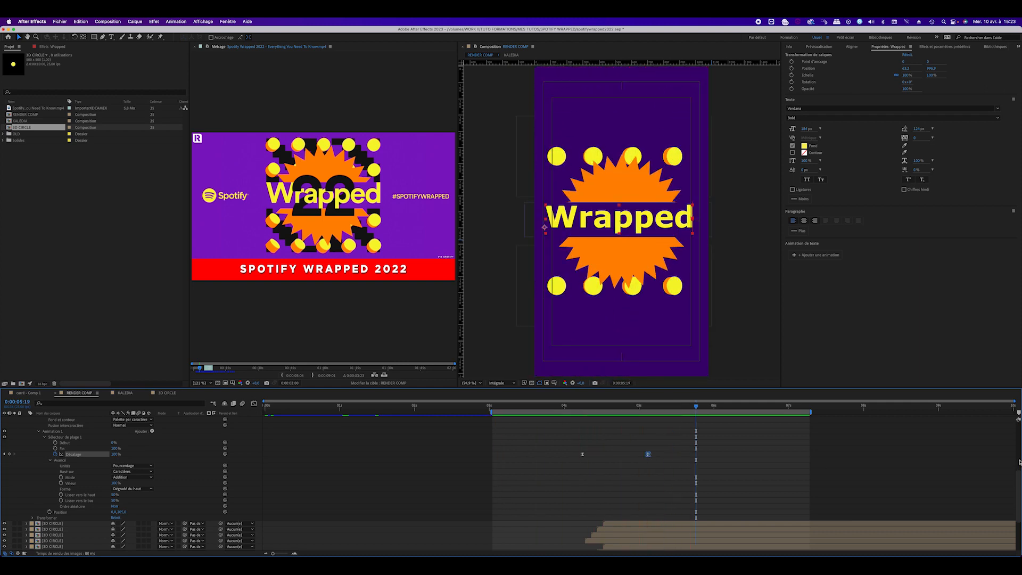
Enable motion blur on the "Wrapped" text layer and preview the animation.
scroll(1020, 463, "up", 8)
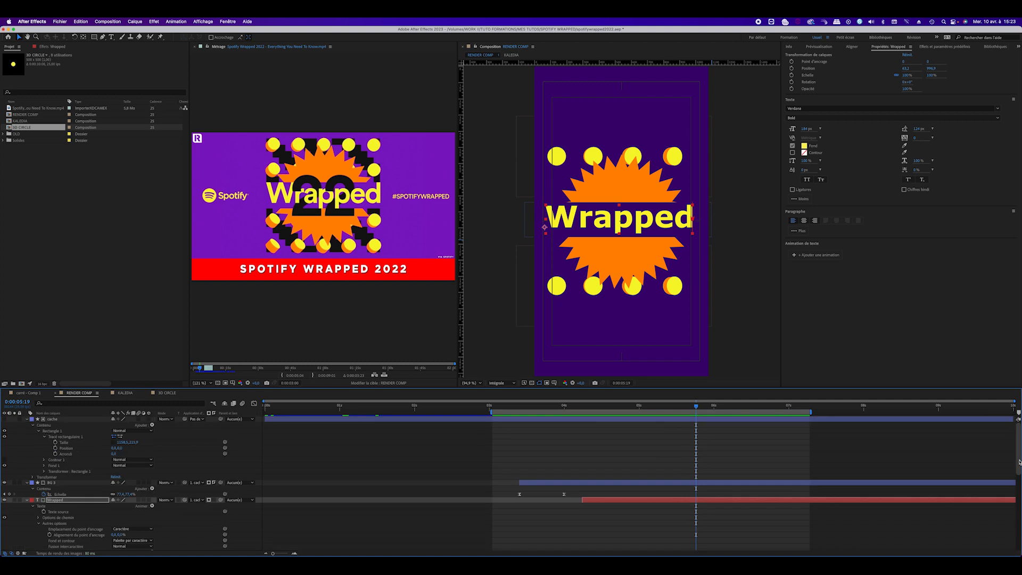
left_click(138, 500)
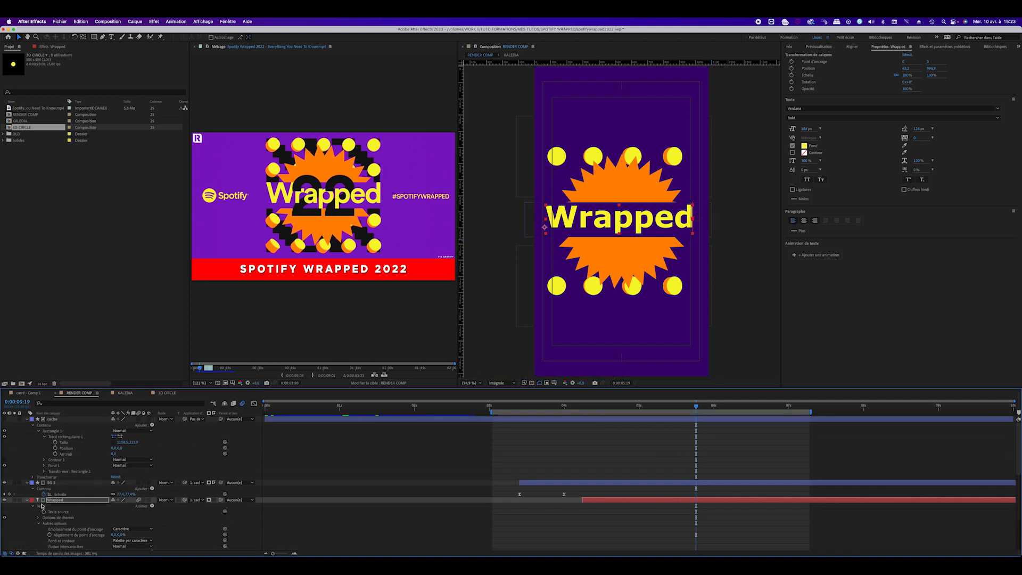
key("space")
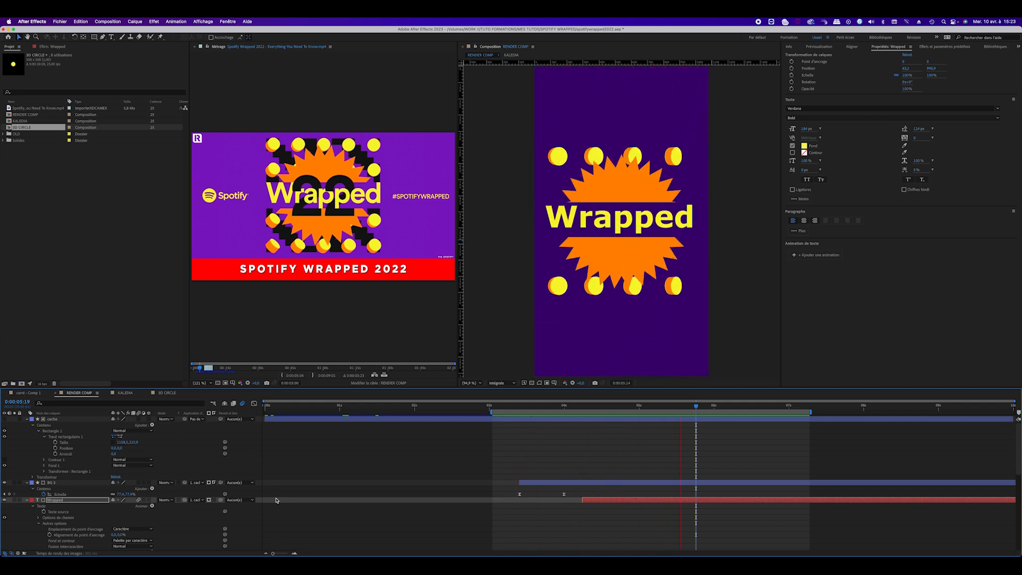
Add the expression time*30 to the Rotation of the orange starburst layer BG 3 and preview the continuous spin.
left_click(49, 483)
left_click(27, 483)
left_click(28, 483)
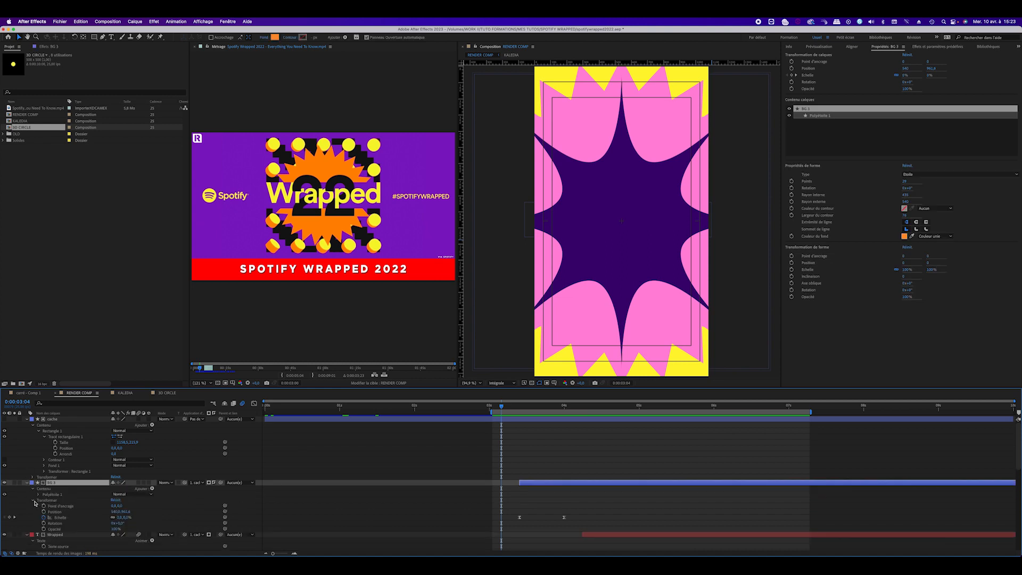
left_click(33, 501)
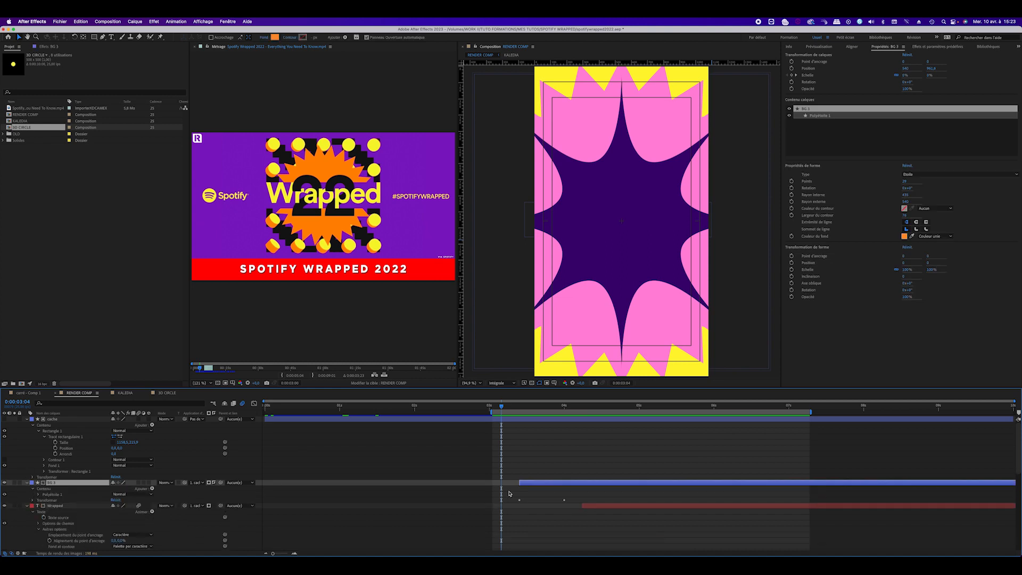
left_click_drag(504, 410, 549, 422)
left_click(549, 421)
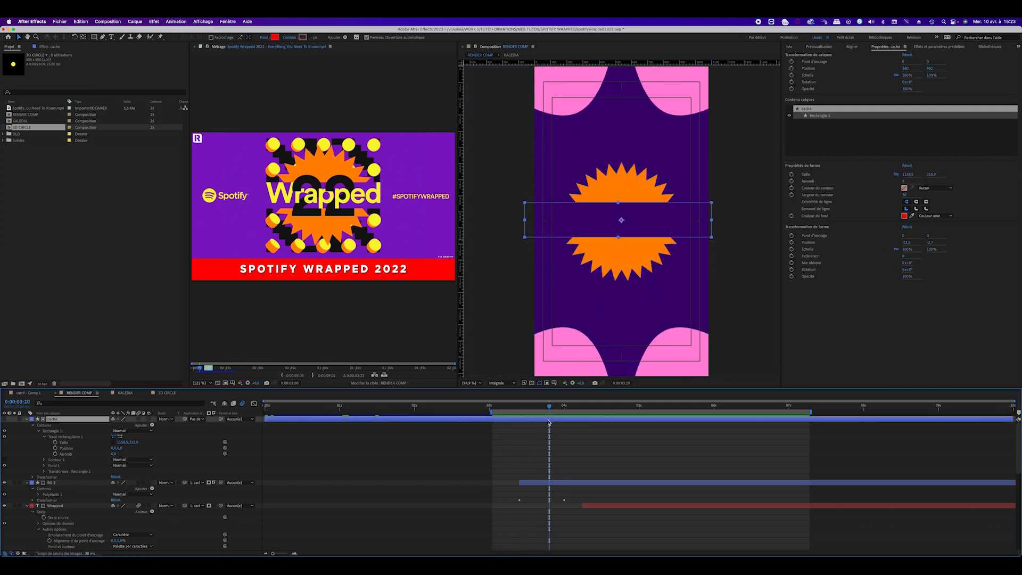
left_click(561, 485)
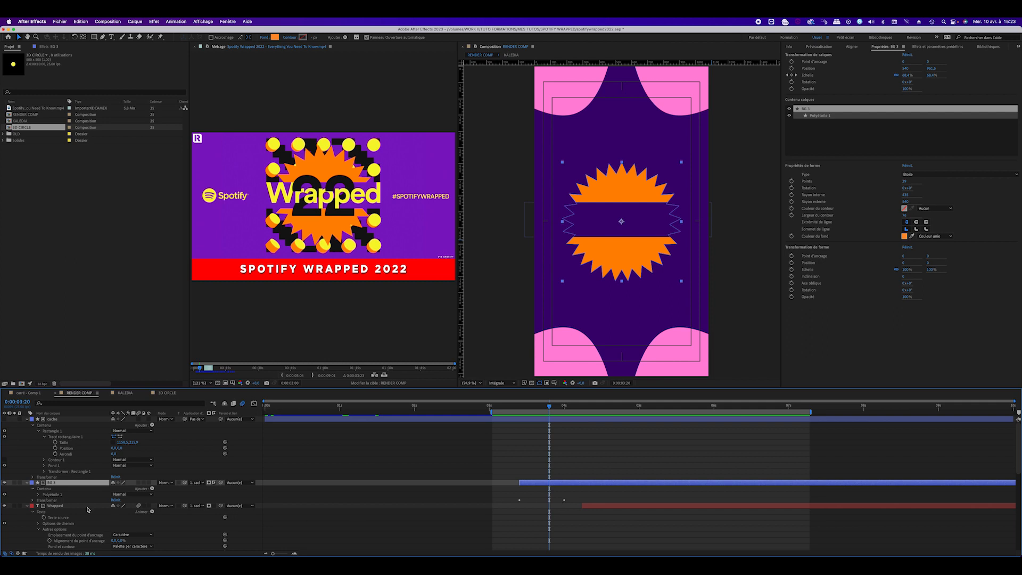
left_click(33, 500)
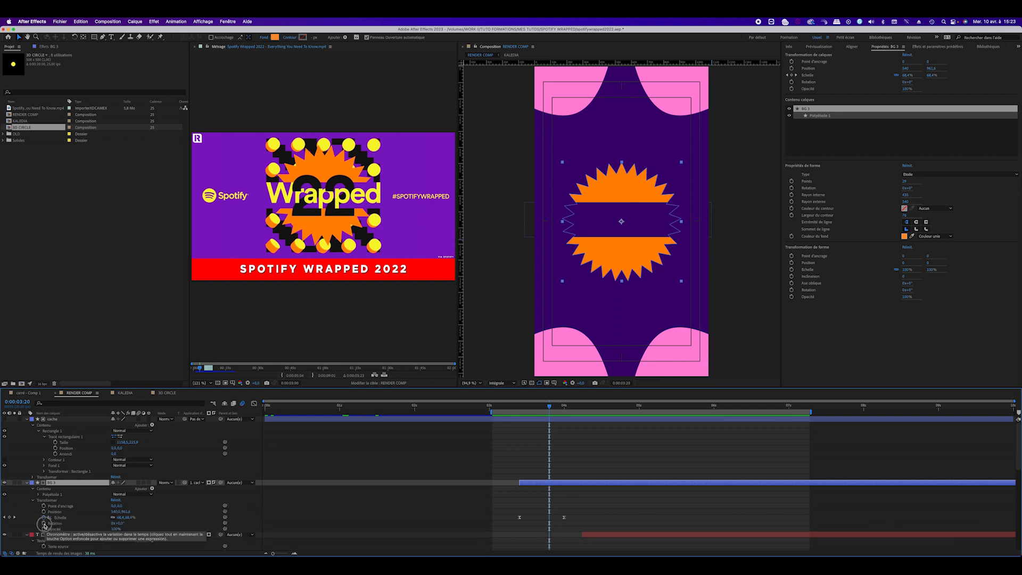
left_click(44, 526, "alt")
type("time")
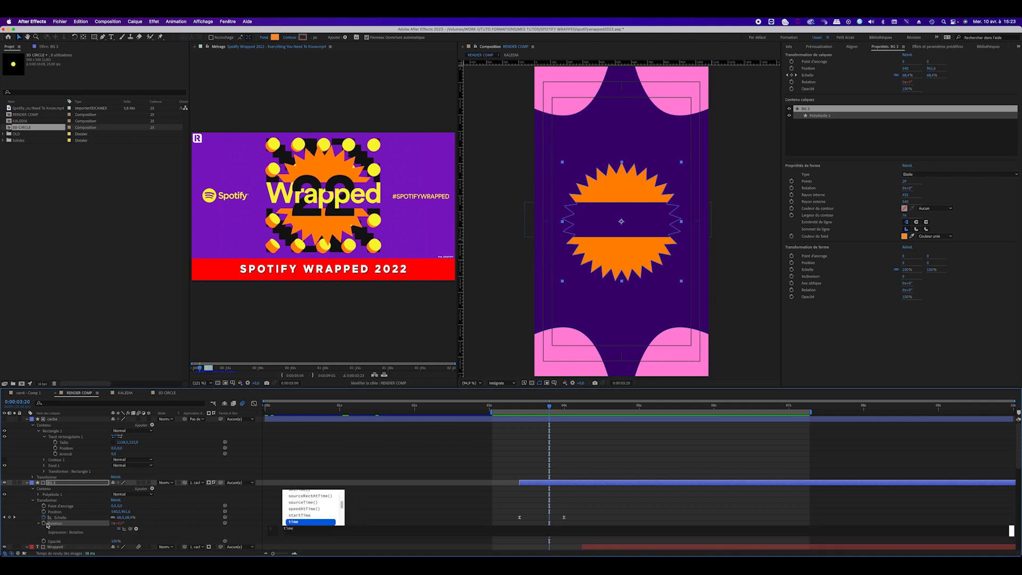
key("Return")
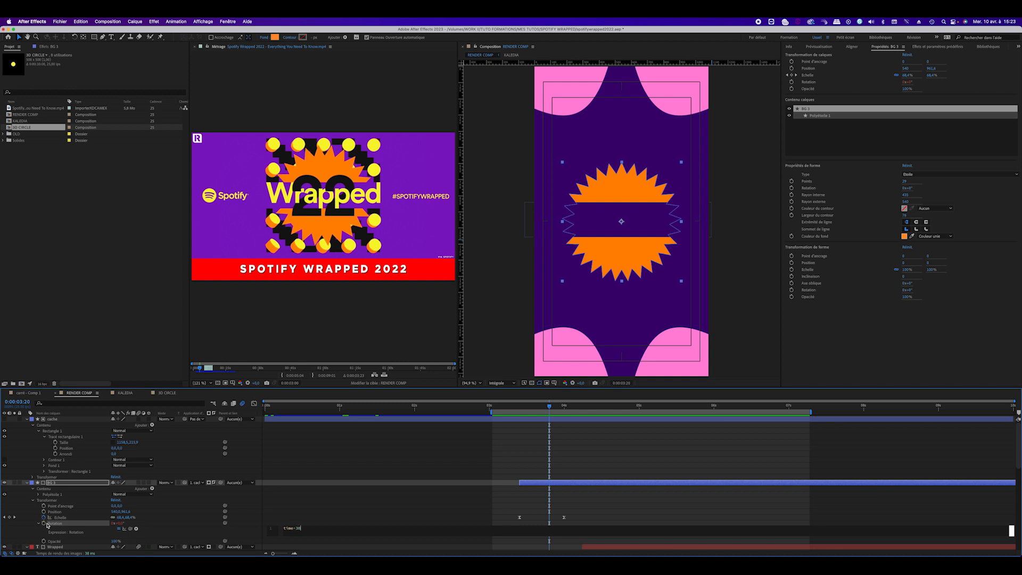
left_click(742, 446)
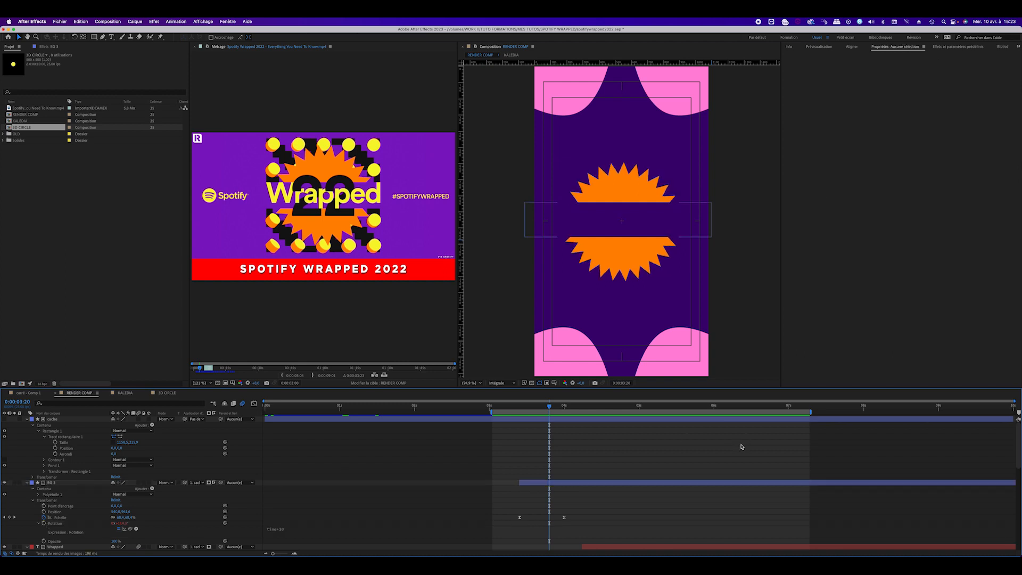
key("space")
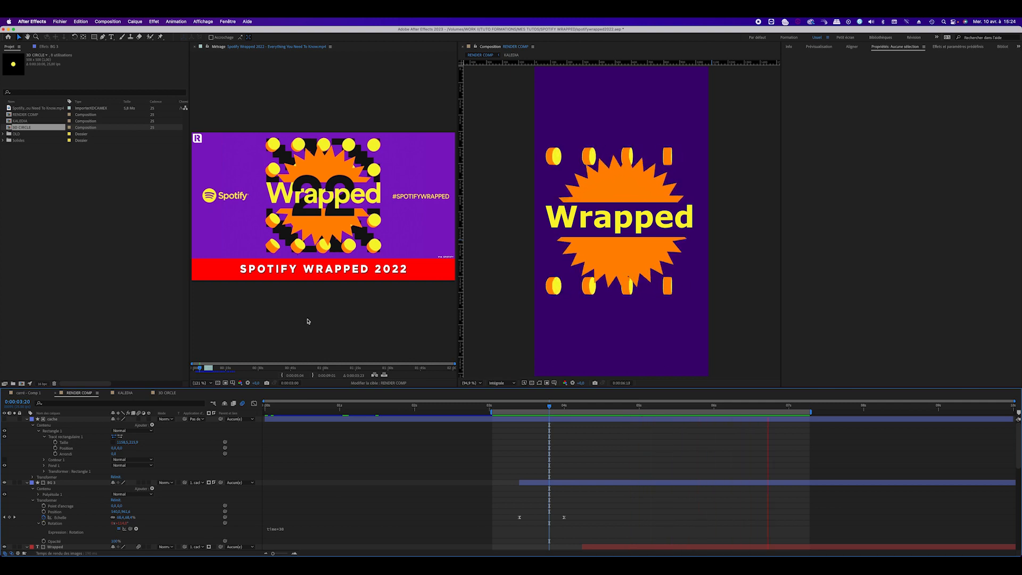
Scrub the reference footage back to the small starburst among the cylinders, and collapse the cache layer's properties.
left_click(620, 440)
left_click(201, 371)
left_click_drag(203, 371, 196, 369)
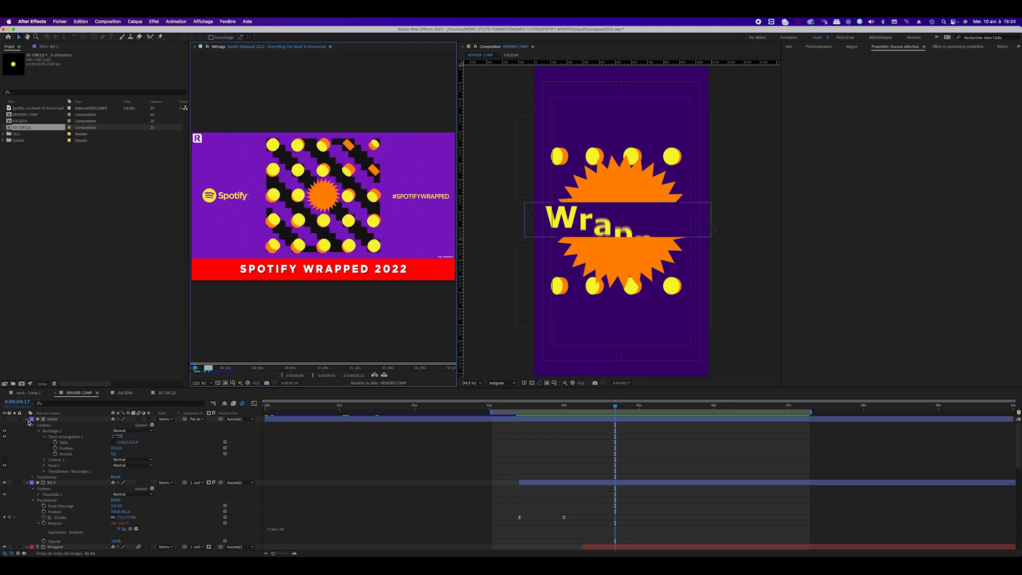
left_click(27, 419)
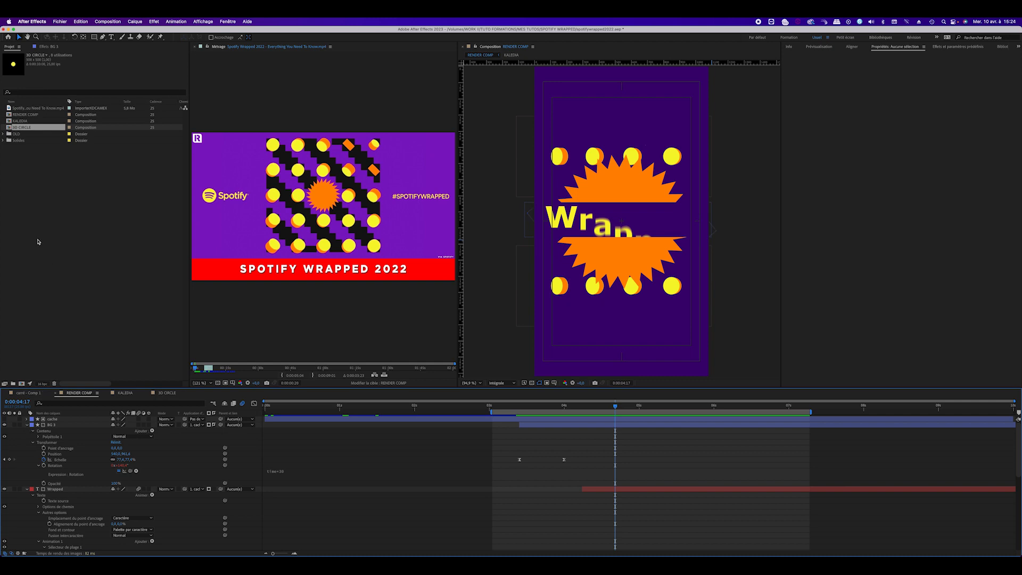
Create a new composition named "2" and save the project.
left_click(38, 237)
left_click(21, 384)
type("2")
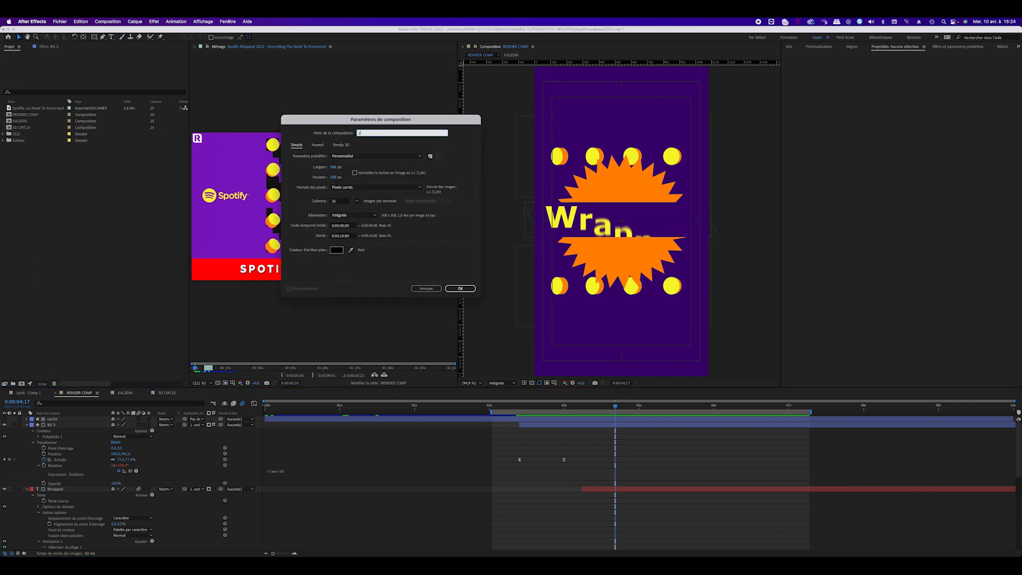
left_click(460, 289)
key("super+s")
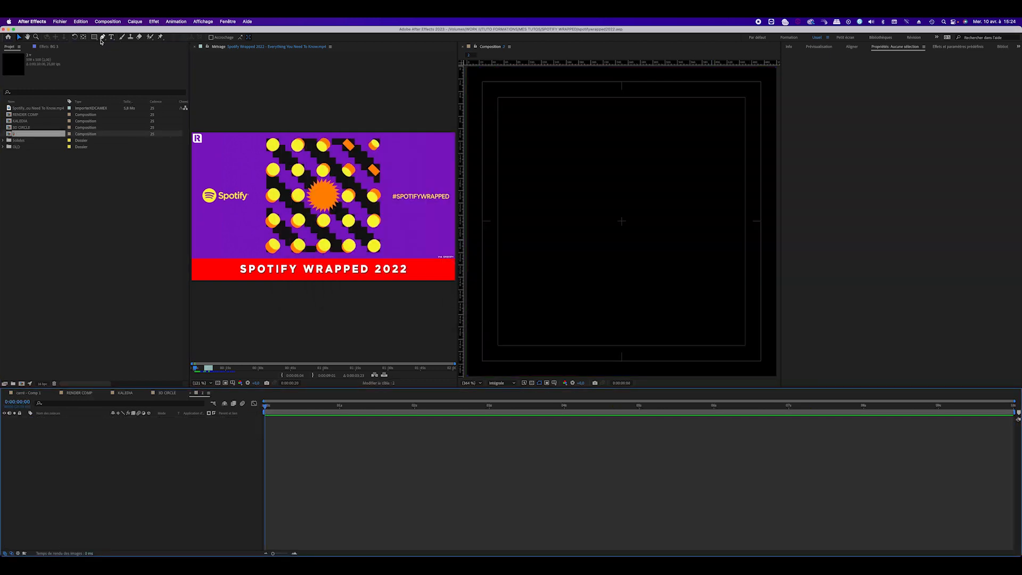
Add a yellow Verdana Bold text layer reading "2" to the new composition.
left_click(111, 37)
left_click(616, 228)
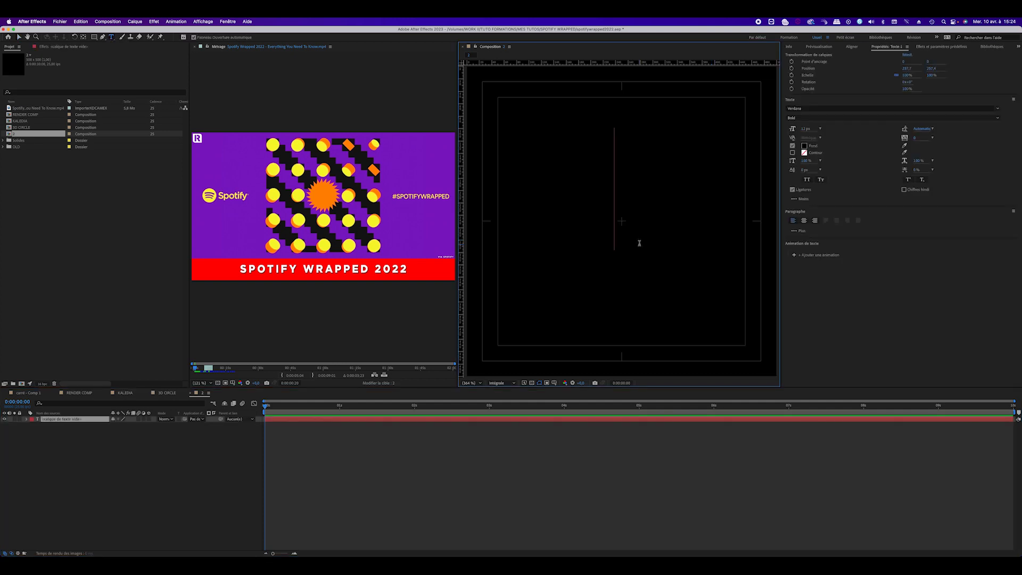
type("2")
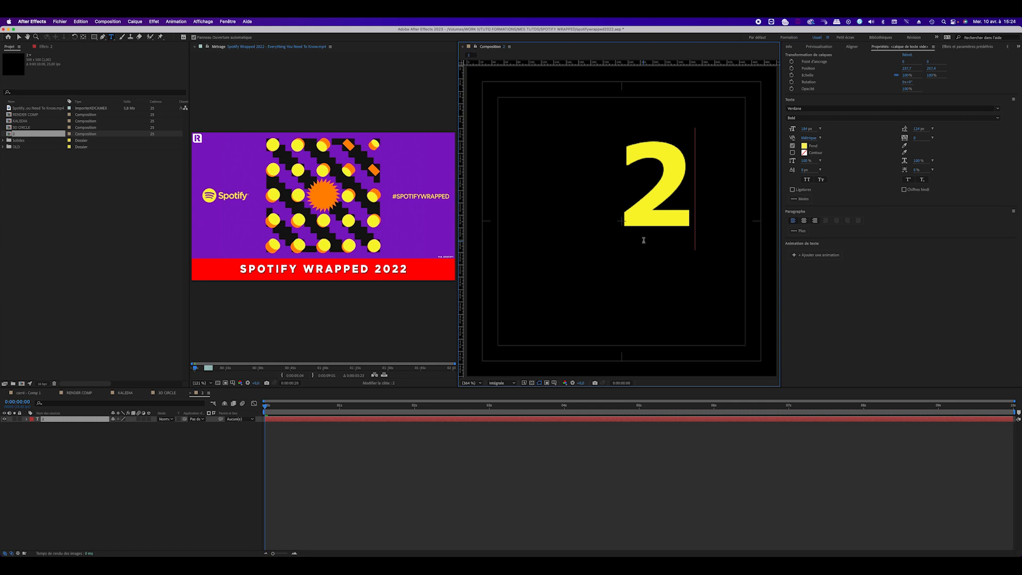
left_click(19, 36)
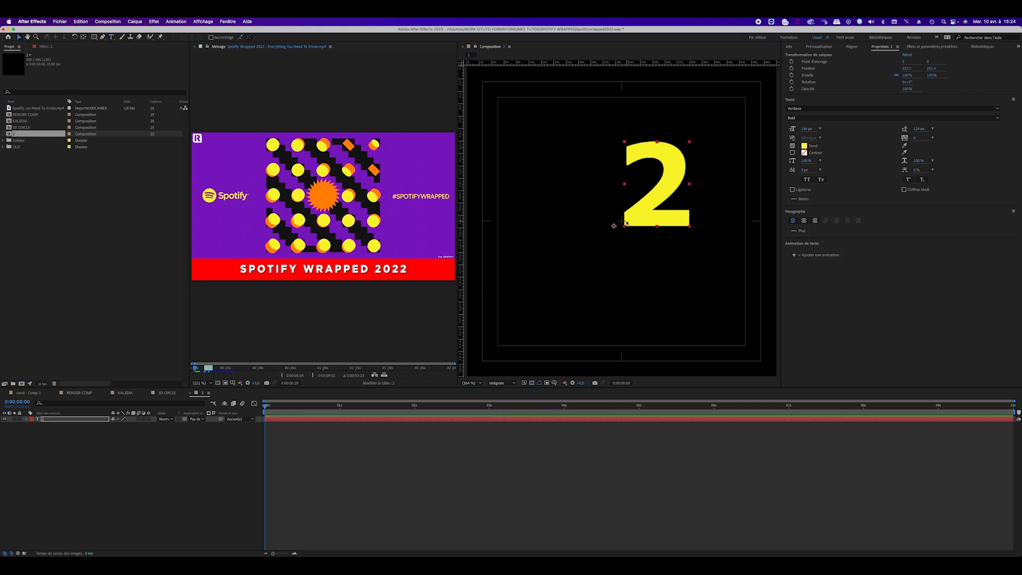
Centre the anchor point on the "2" text layer and move the digit to the middle of the composition.
left_click(83, 36)
key("ctrl+alt+Home")
left_click(654, 227)
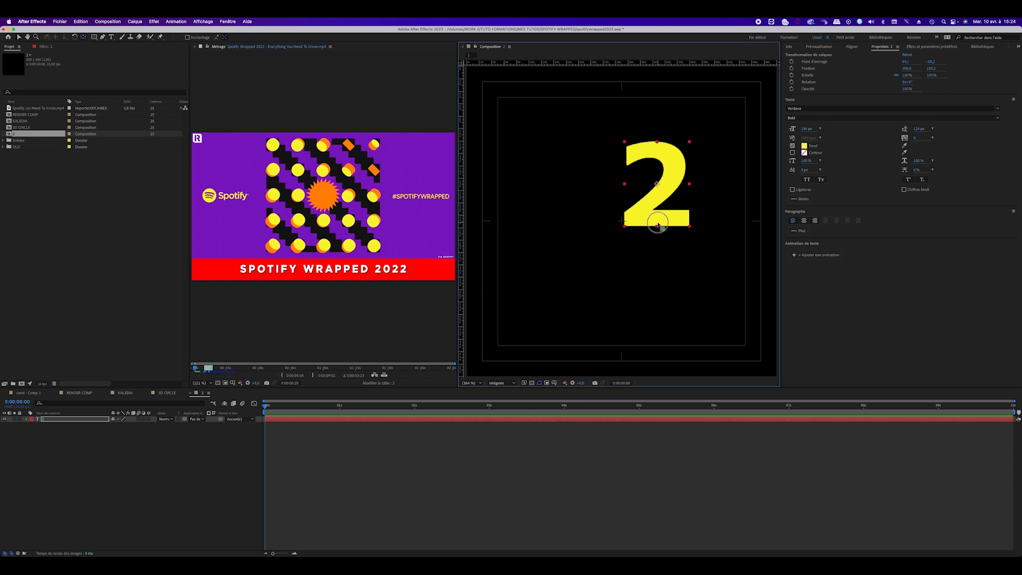
left_click(18, 37)
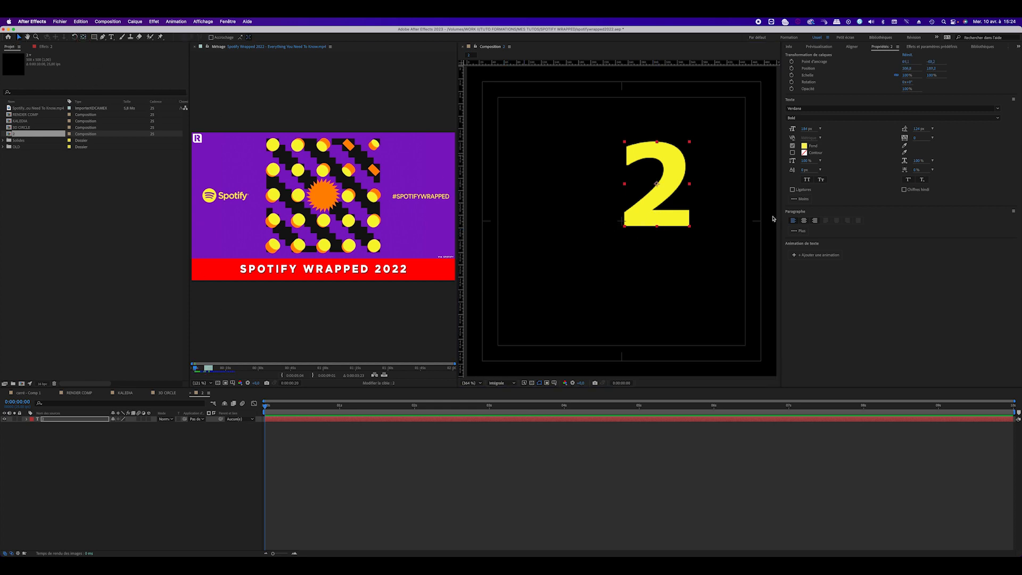
left_click_drag(673, 224, 637, 259)
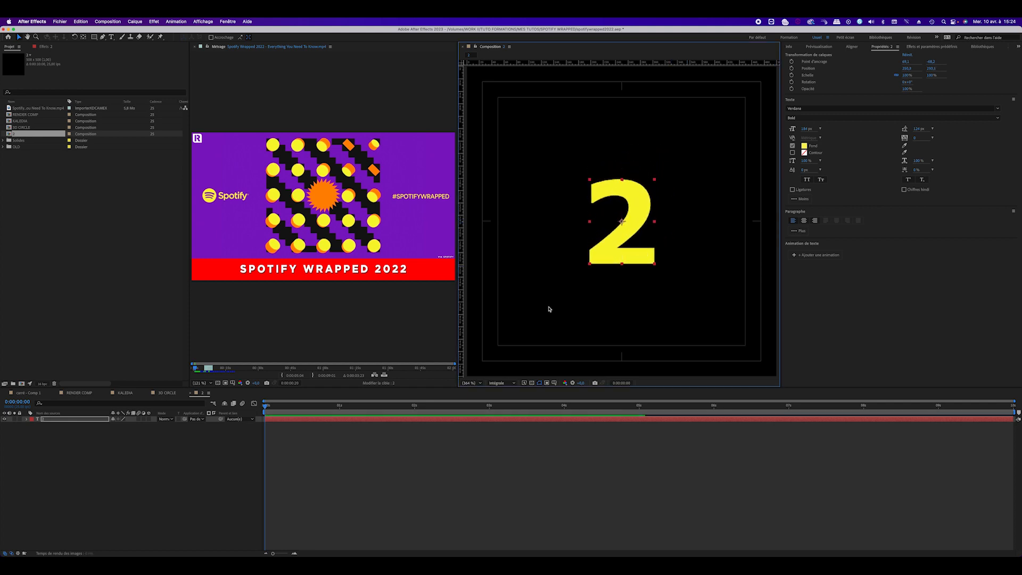
Make the "2" text layer 3D and duplicate it.
left_click(175, 445)
left_click(148, 419)
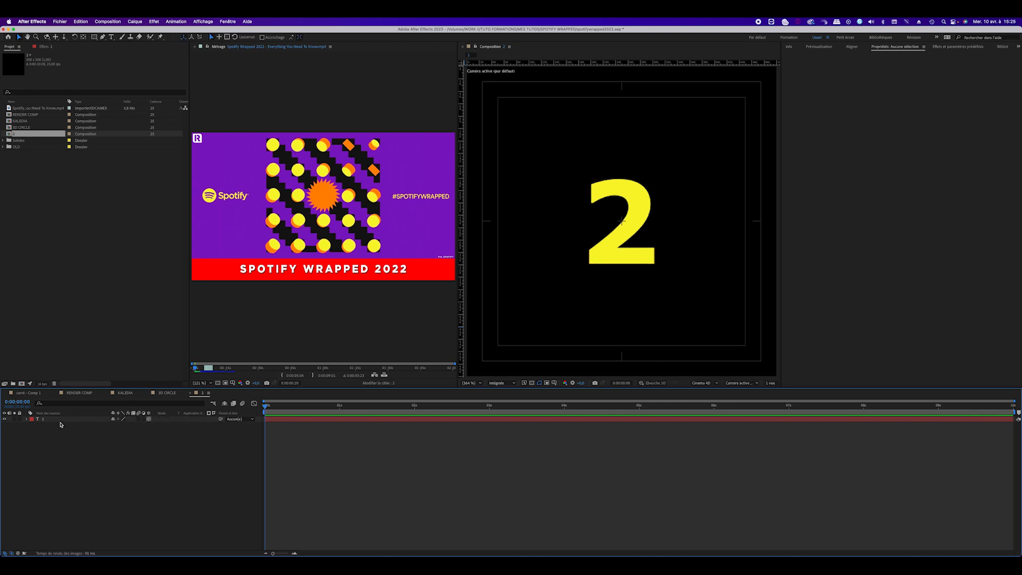
left_click(58, 421)
key("super+d")
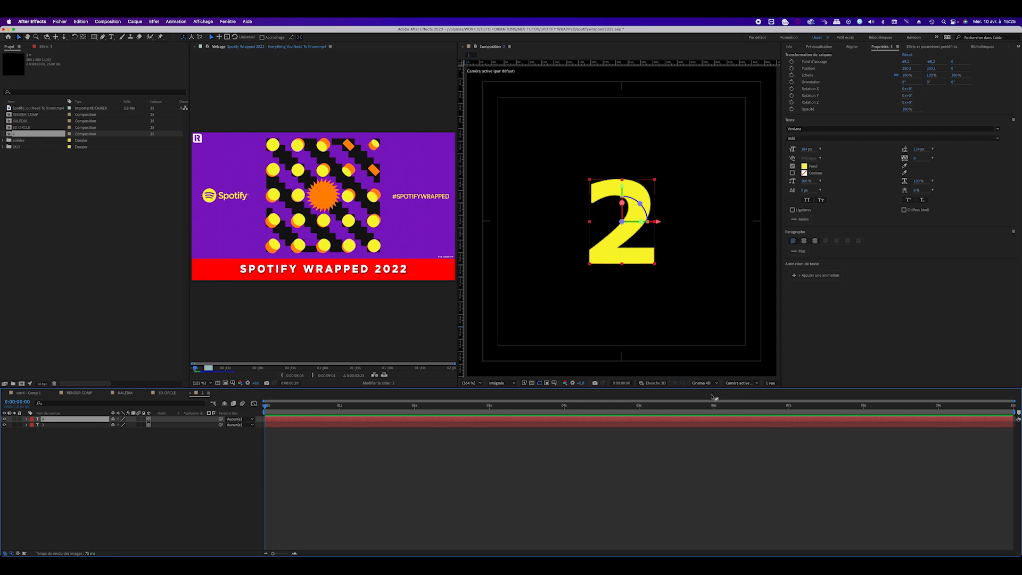
Show the composition from Vue personnalisée 1 and increase the extrusion depth of the upper "2" layer to form a thick digit.
left_click(740, 384)
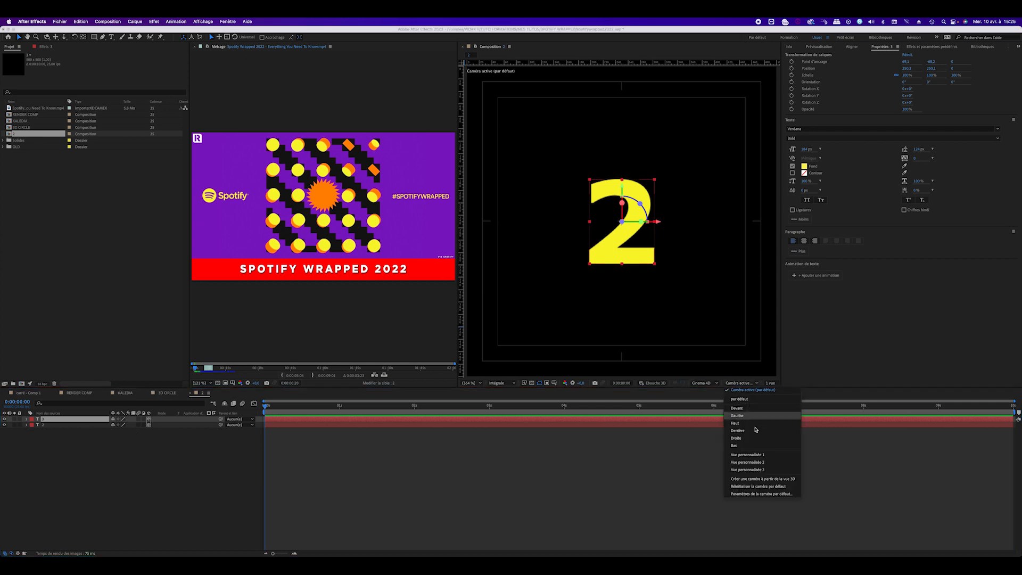
left_click(758, 460)
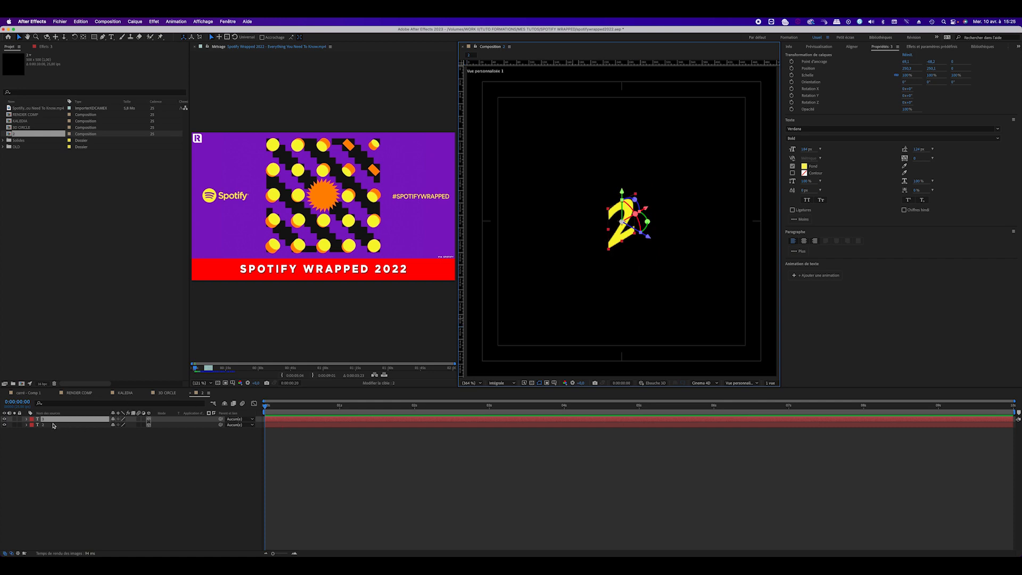
left_click(60, 431)
left_click(59, 421)
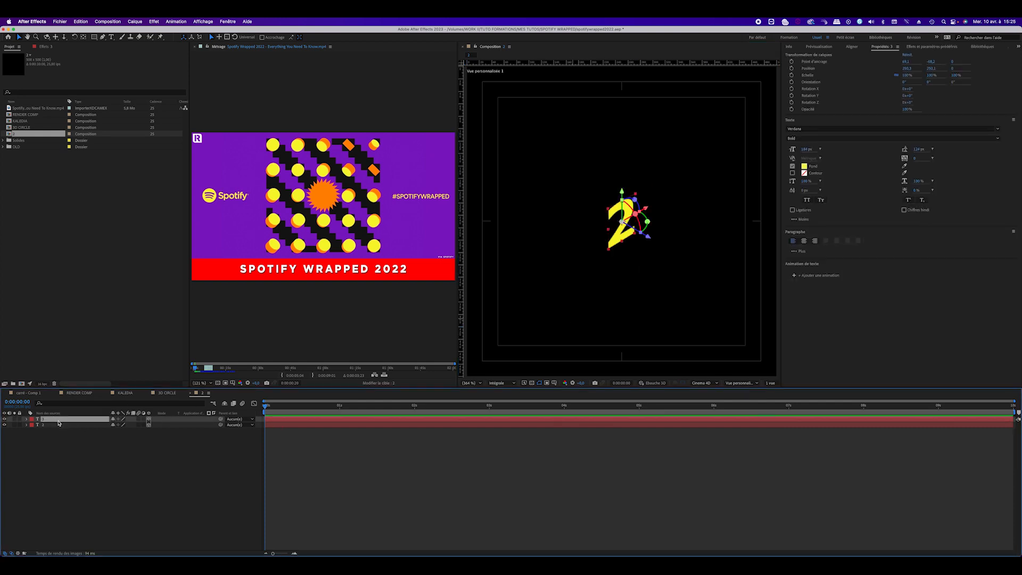
left_click(27, 421)
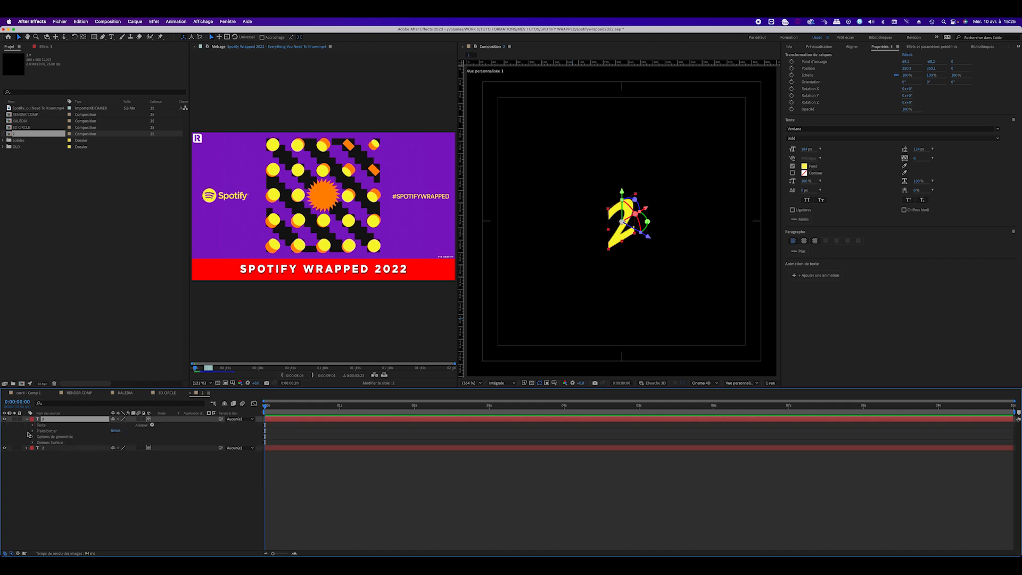
left_click(32, 443)
left_click(32, 437)
mouse_move(113, 460)
left_mouse_down()
mouse_move(130, 461)
mouse_move(108, 461)
left_mouse_up()
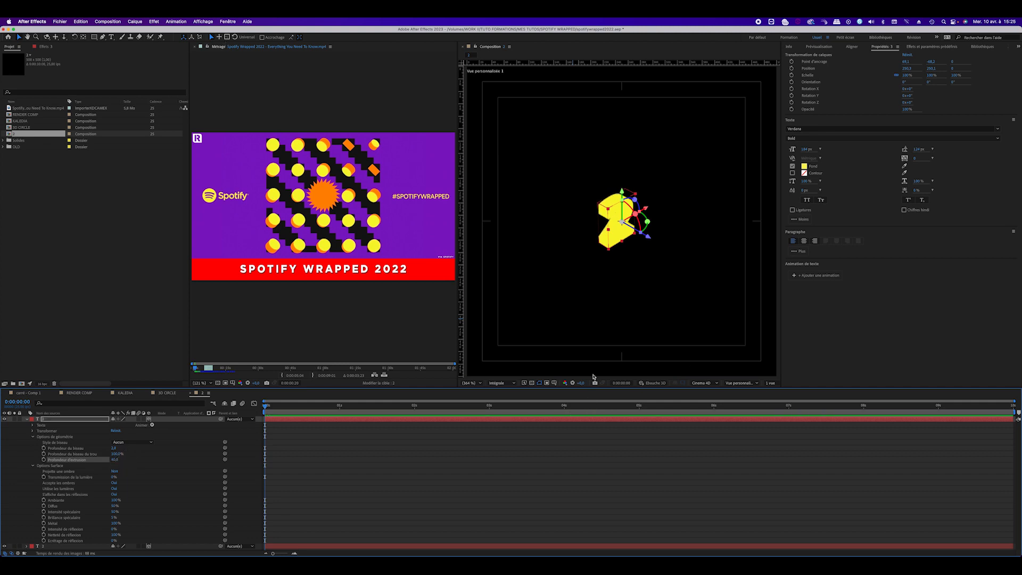
Change the extruded digit's fill to near-black and show the transparency grid behind it.
left_click(805, 167)
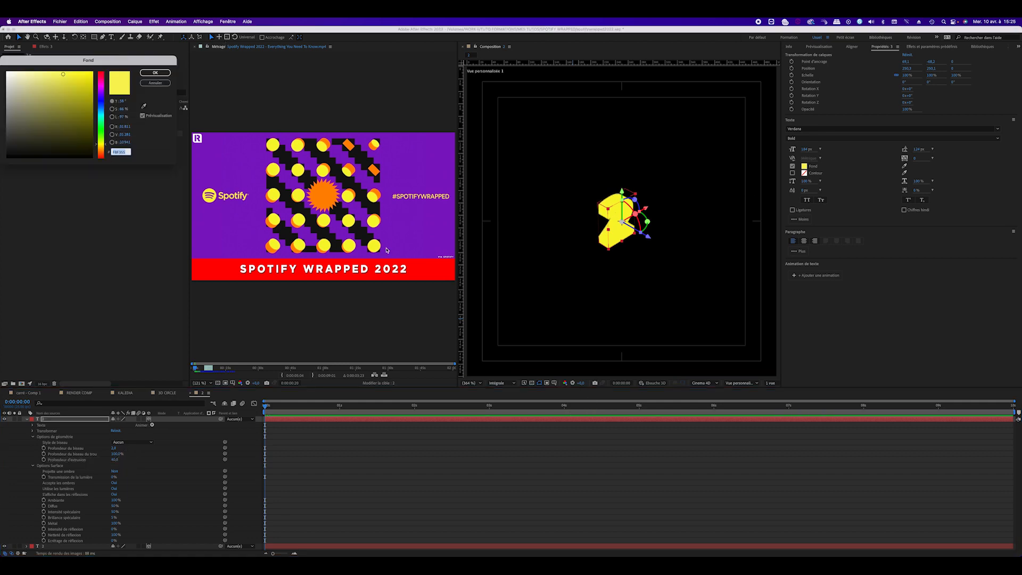
left_click(143, 108)
left_click(326, 194)
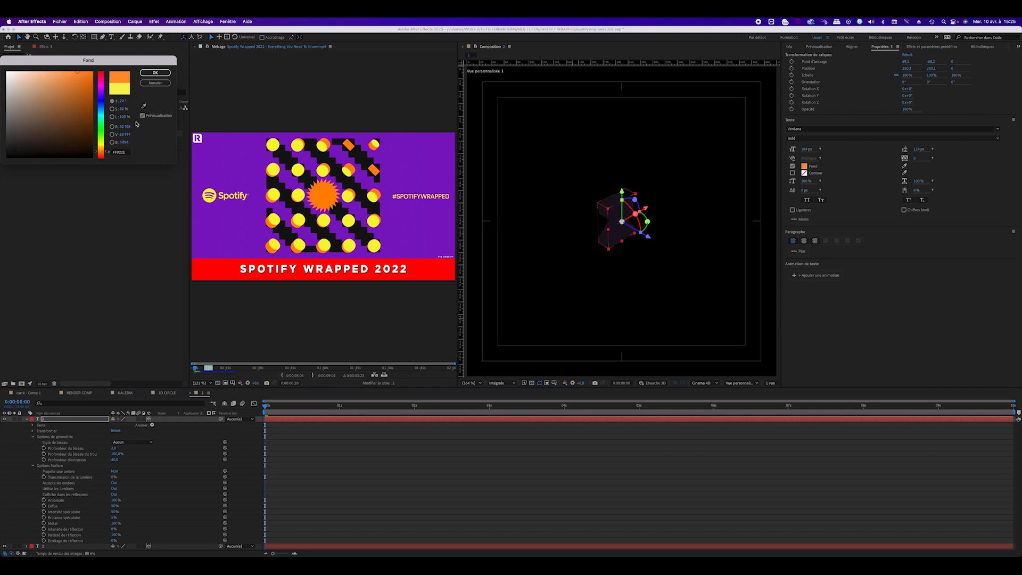
left_click(112, 109)
left_click(112, 117)
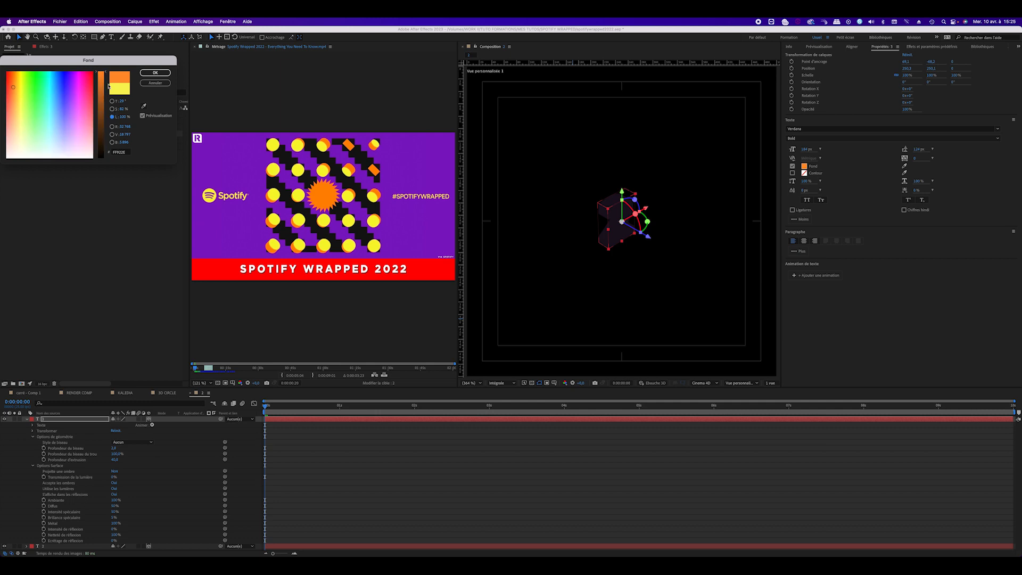
left_click(101, 156)
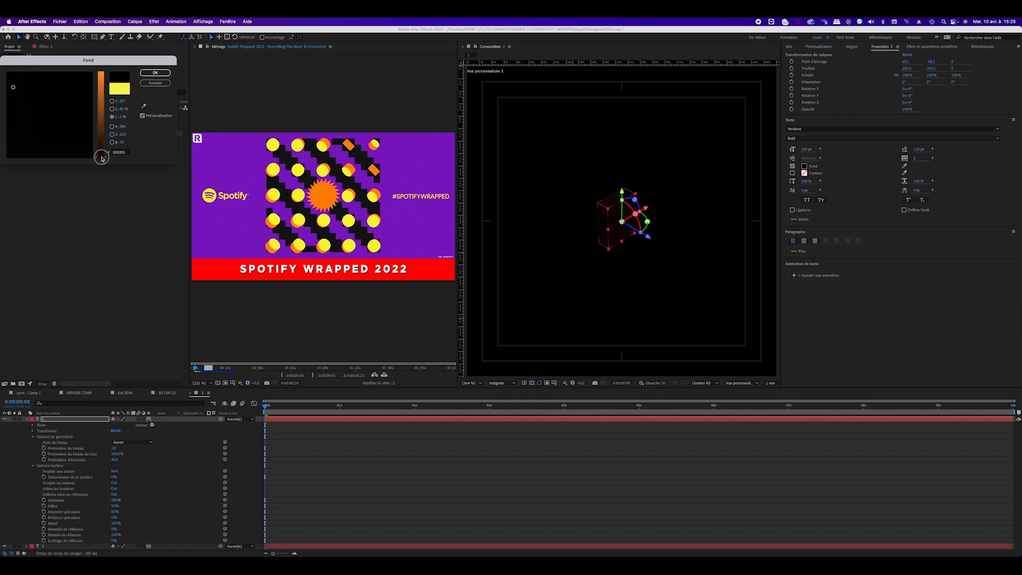
left_click(154, 73)
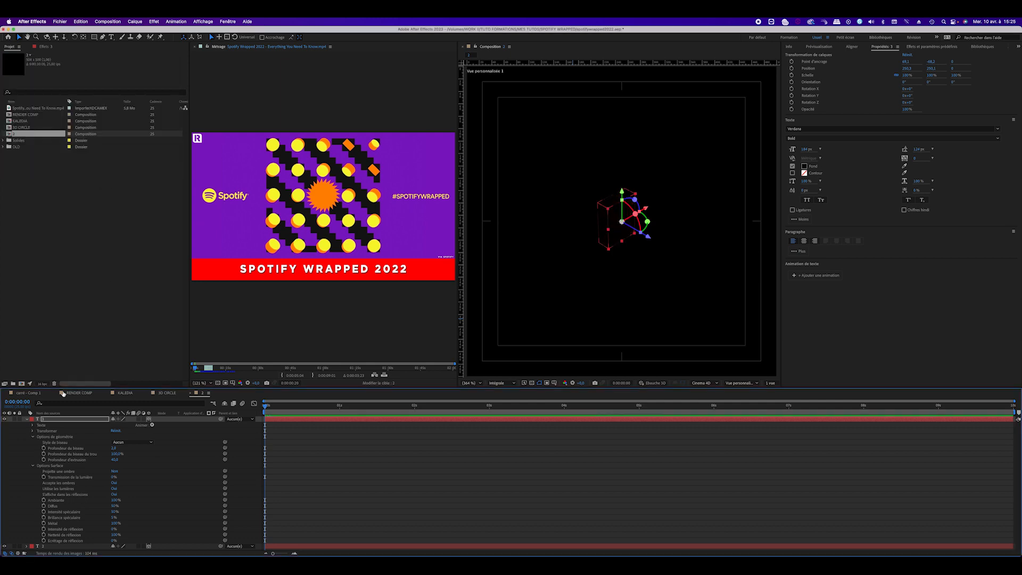
left_click(532, 383)
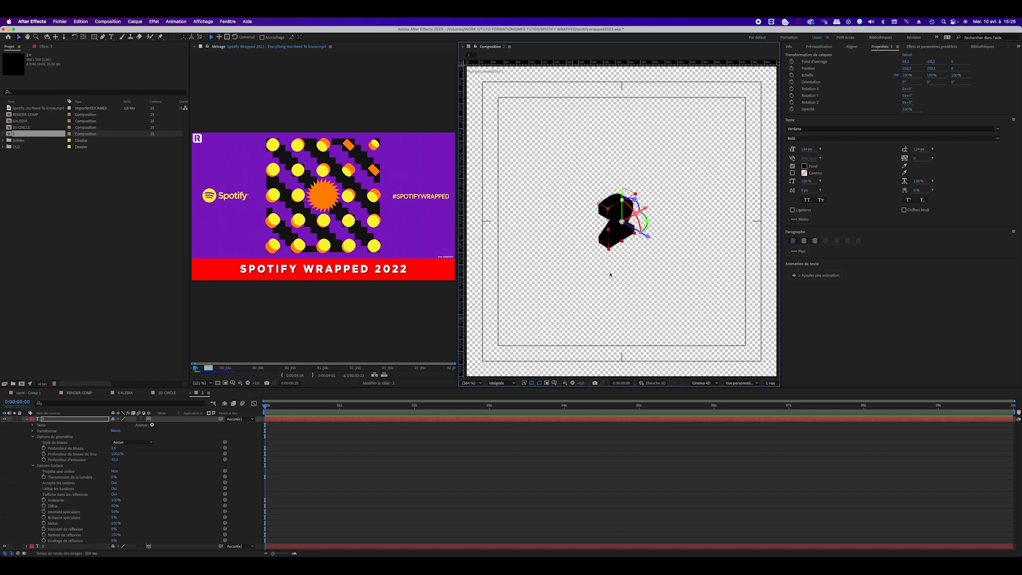
Move the flat yellow "2" layer slightly along Z so it sits just in front of the black extrusion.
left_click(26, 419)
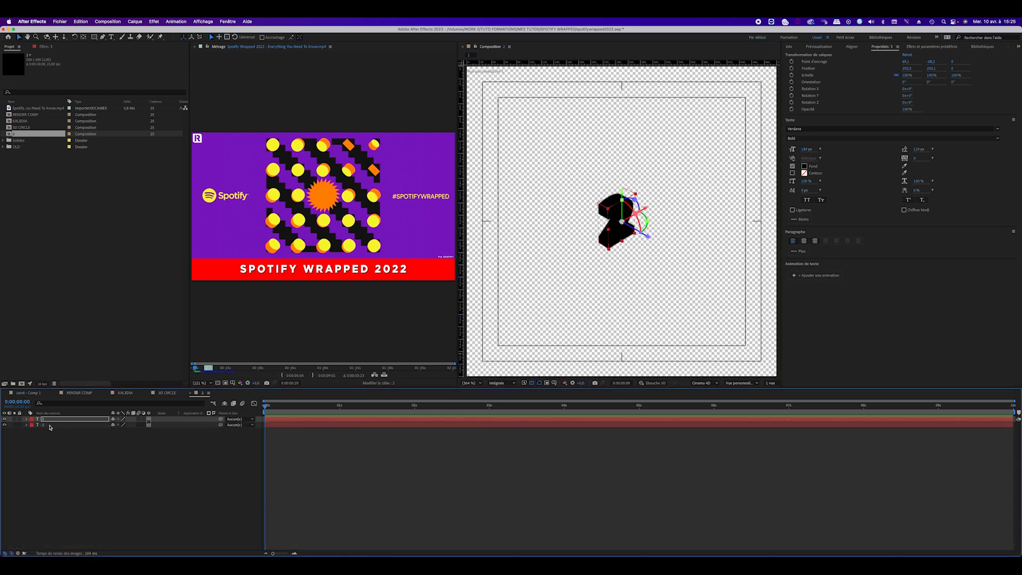
left_click(49, 426)
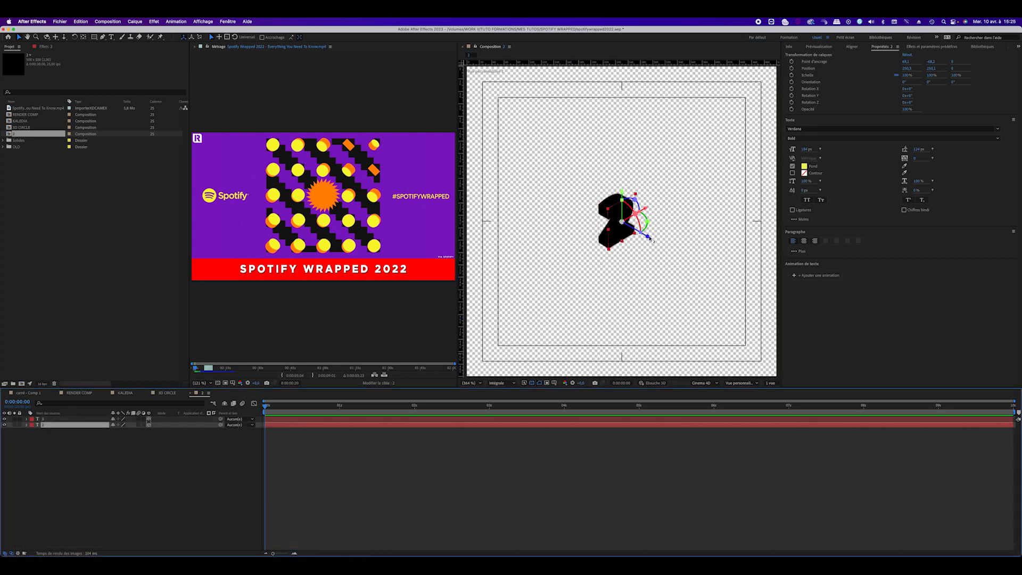
left_click_drag(650, 240, 651, 238)
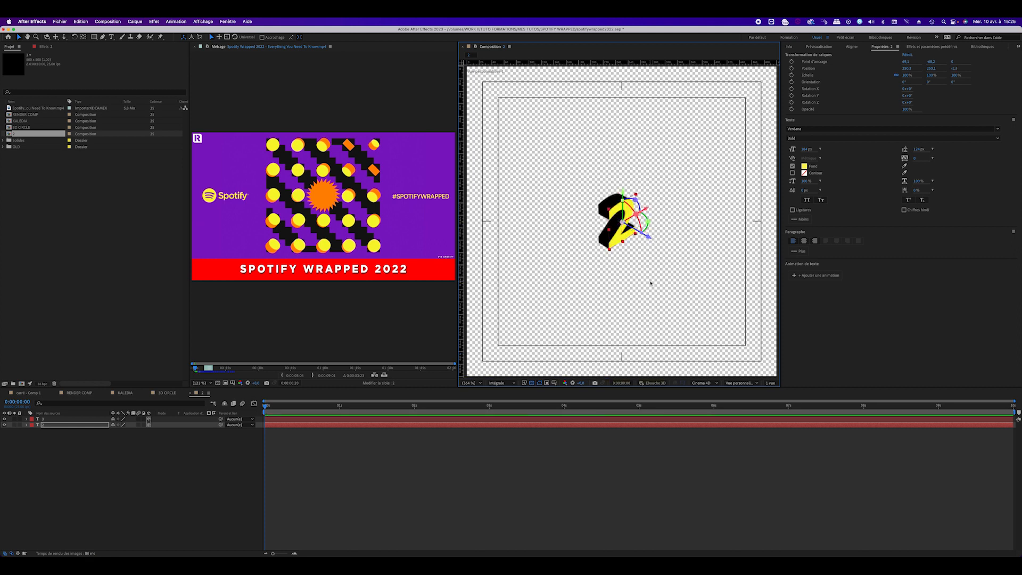
left_click(89, 458)
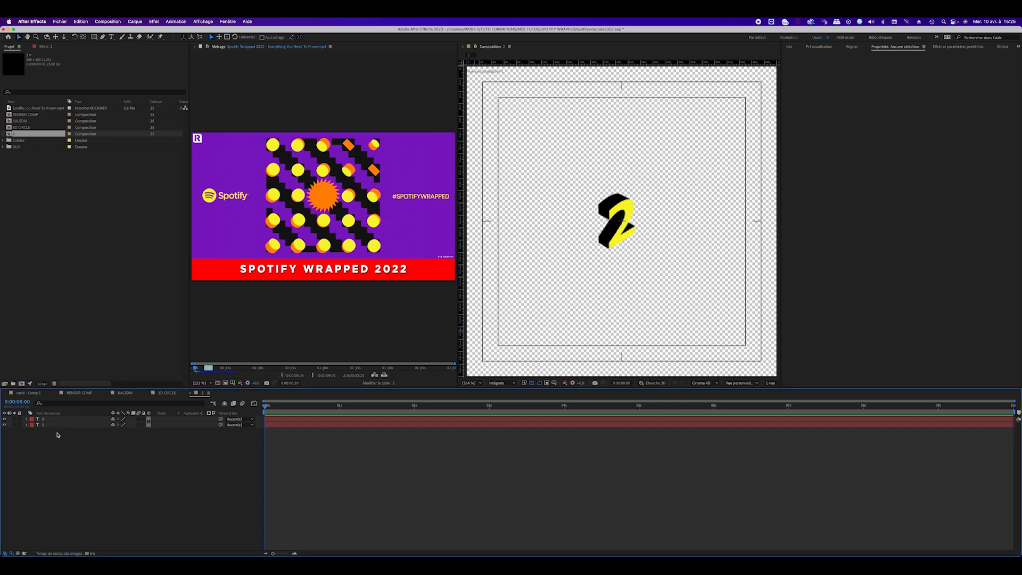
Duplicate the yellow face layer, place it on top of the stack and move it along Z to the back of the extrusion.
left_click(54, 426)
key("super+d")
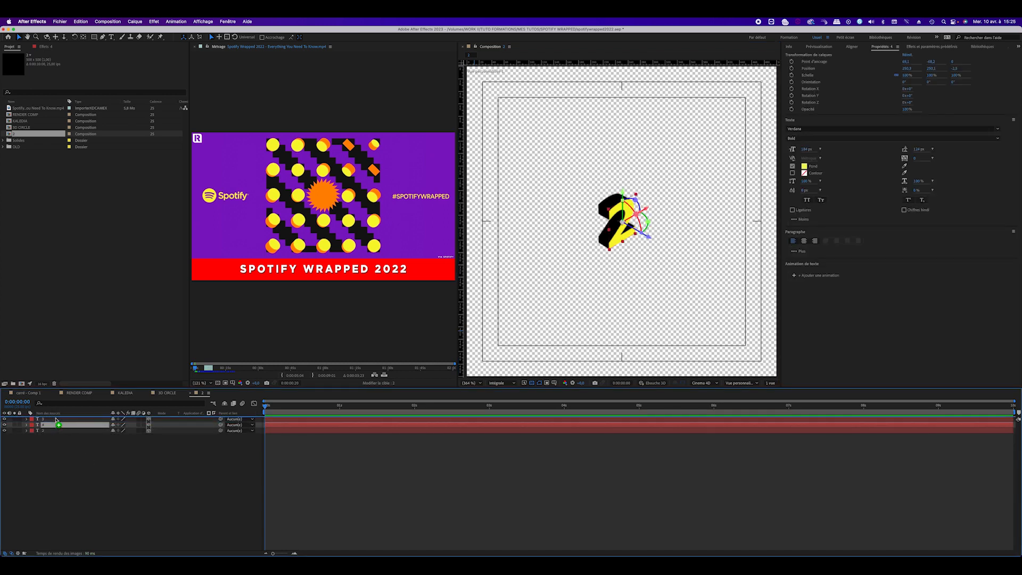
left_click_drag(56, 420, 56, 418)
left_click(75, 36)
left_click(47, 37)
left_click_drag(610, 243, 638, 238)
key("v")
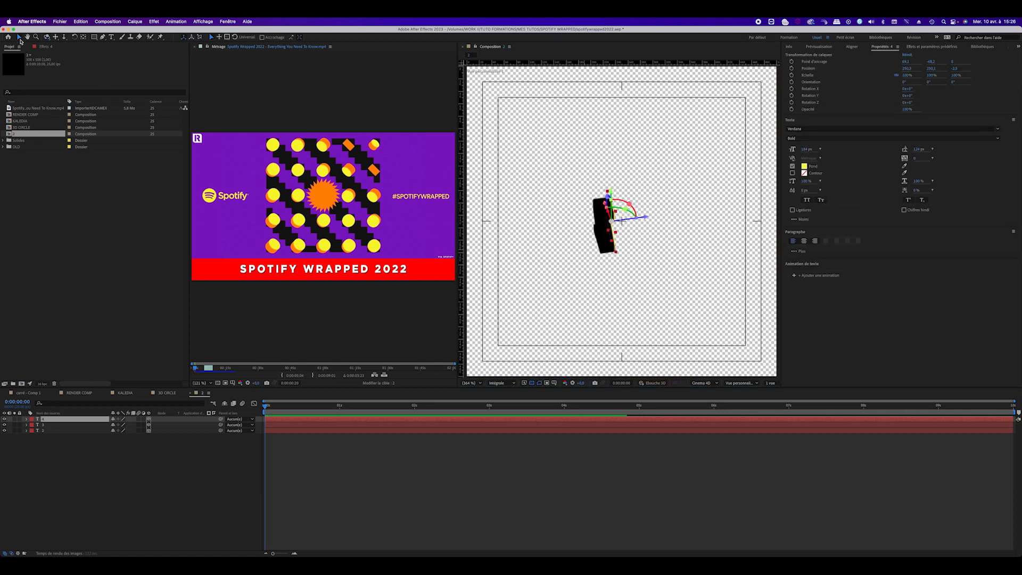
left_click_drag(646, 218, 632, 220)
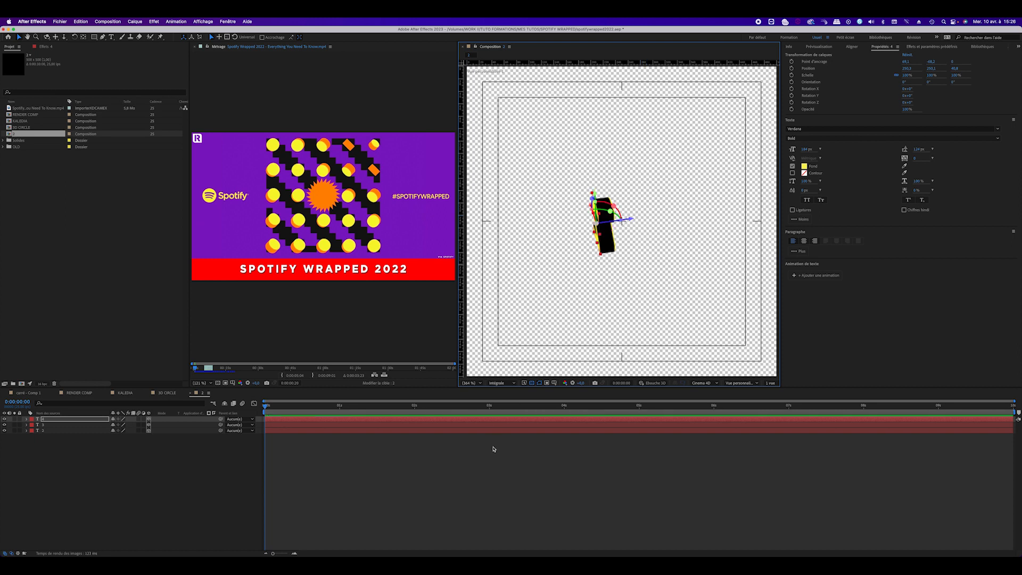
Return the composition view to the default active camera and turn off the transparency grid.
left_click(494, 449)
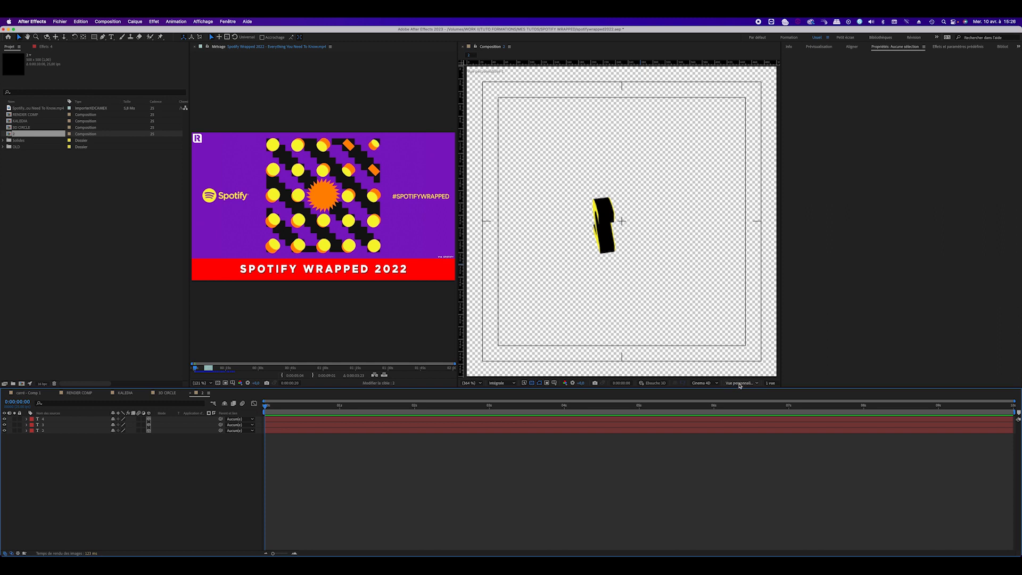
left_click(741, 383)
left_click(744, 394)
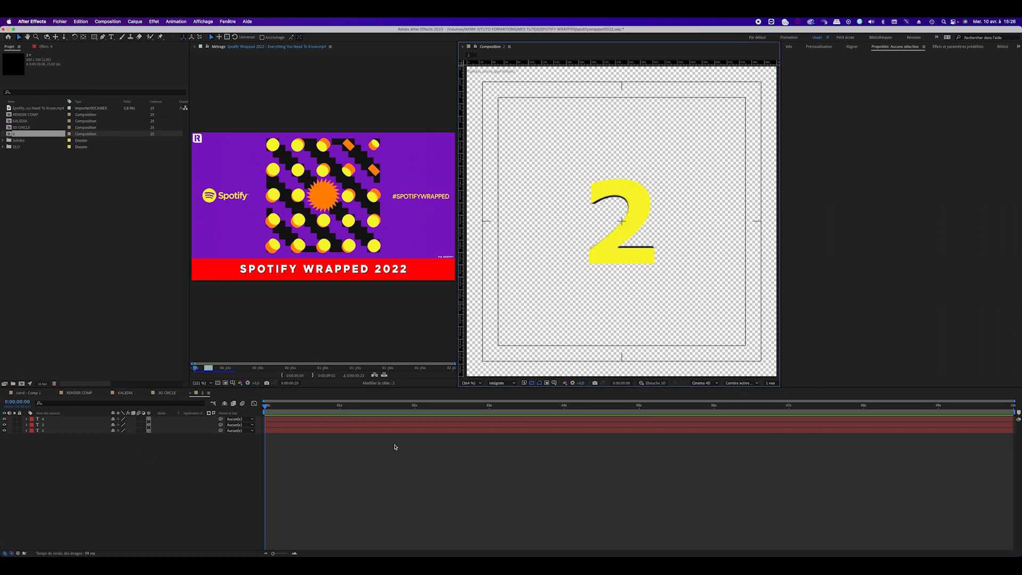
left_click(532, 383)
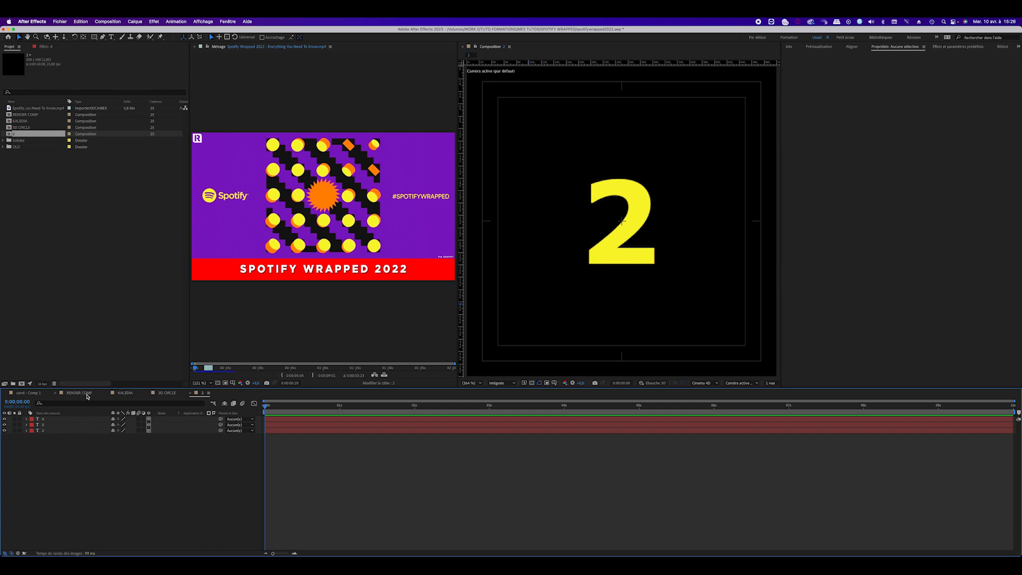
In RENDER COMP, collapse the Wrapped layer's properties and place composition "2" over the title with the playhead at 0:00:05:06.
left_click(79, 393)
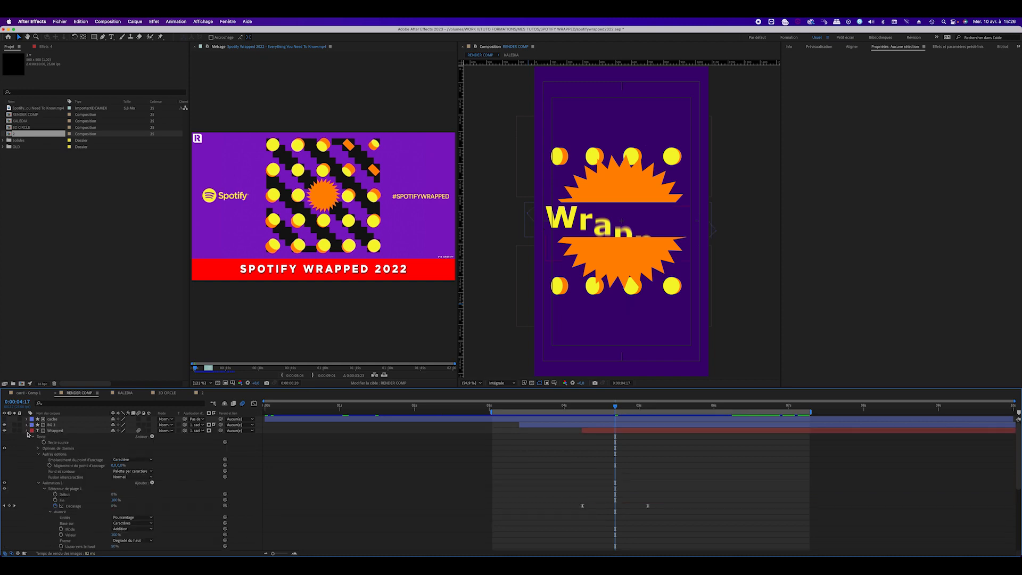
left_click(27, 433)
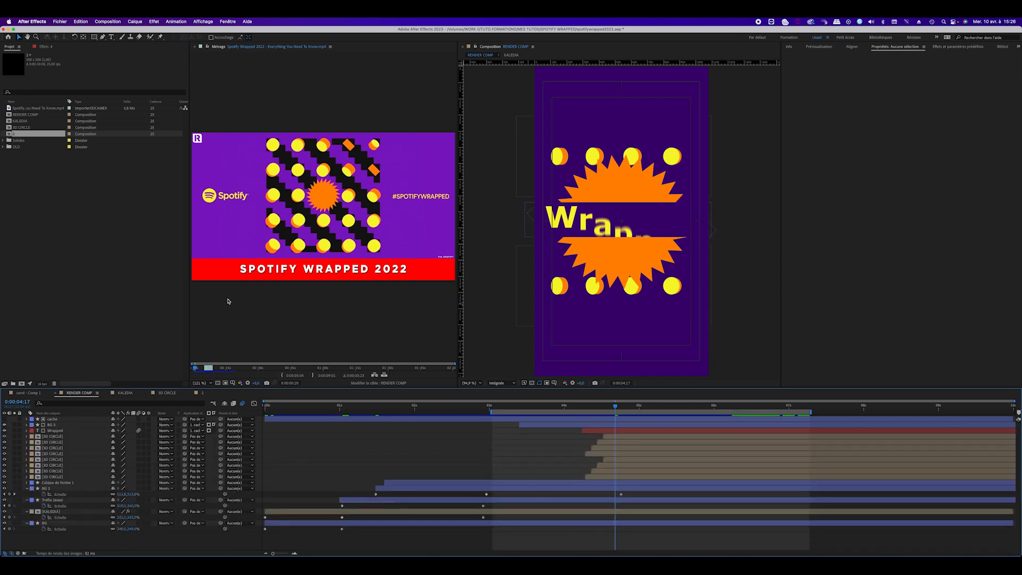
left_click(657, 408)
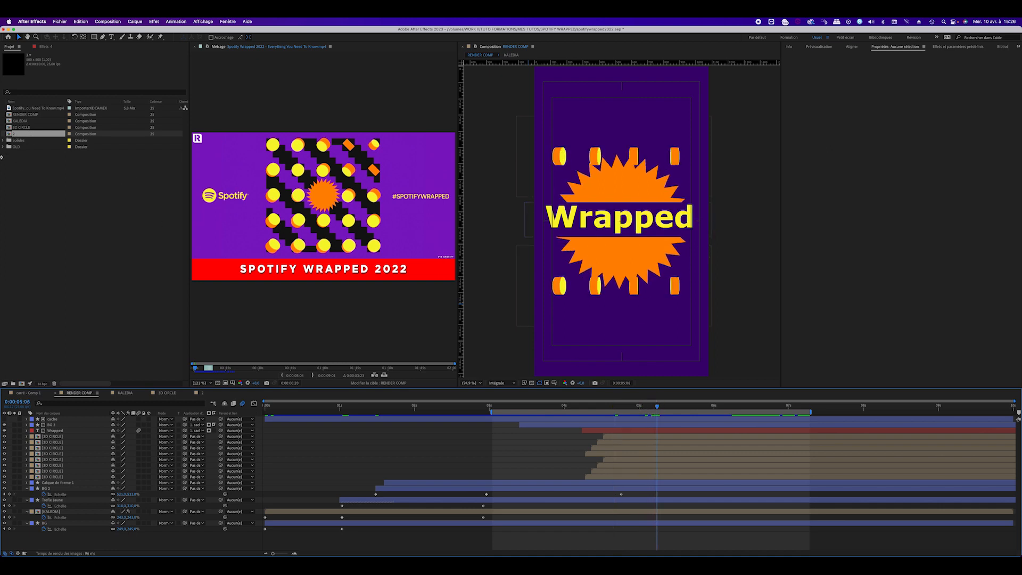
left_click_drag(9, 135, 594, 225)
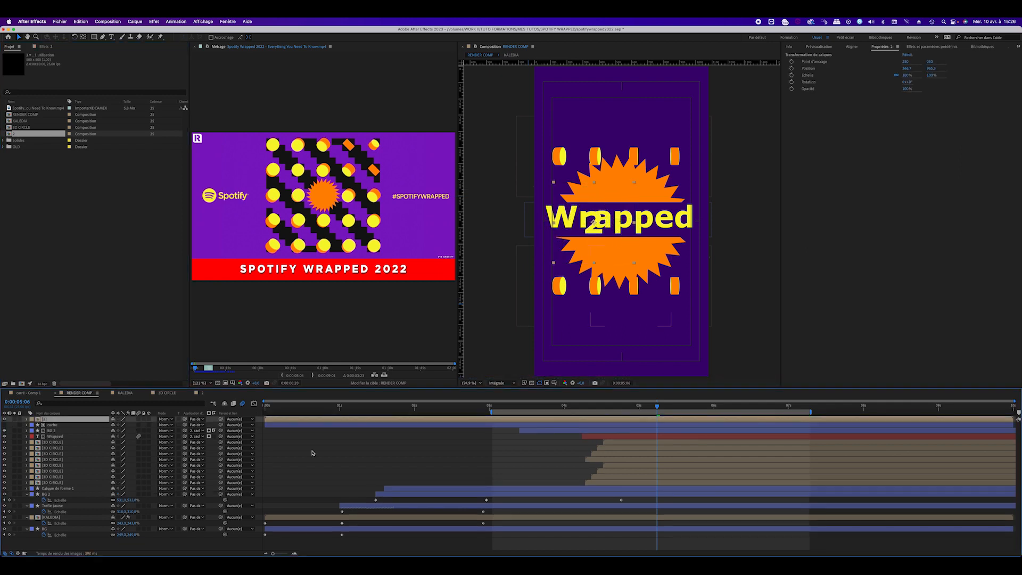
Start the "2" layer at the 4-second mark in RENDER COMP and scale it to about 200%.
left_click_drag(323, 421, 627, 421)
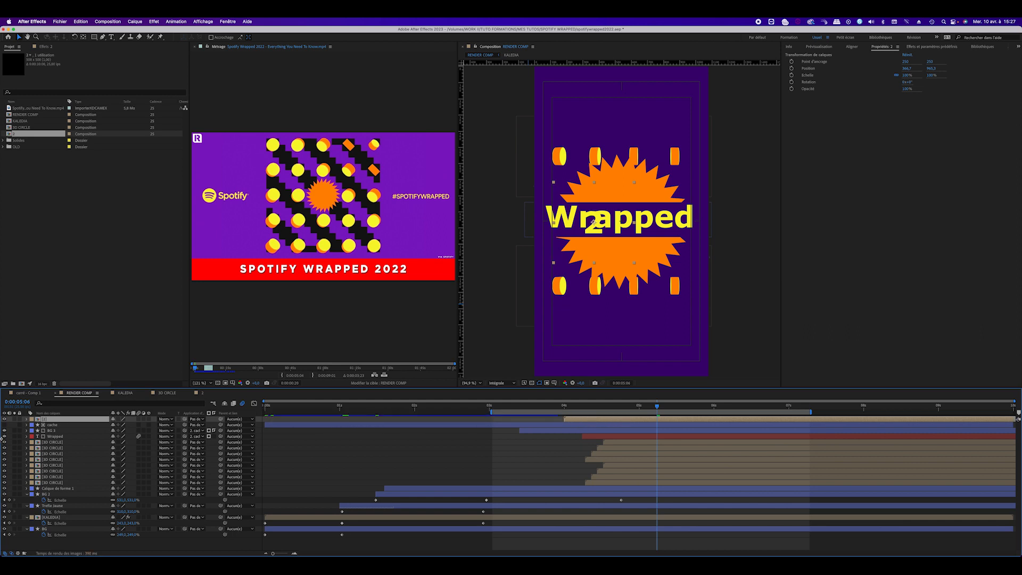
key("s")
left_click_drag(134, 426, 169, 426)
Show the reference video frame with the black 22 digits and reposition the enlarged "2" over the Wrapped title to match.
left_click(195, 369)
left_click_drag(195, 369, 198, 369)
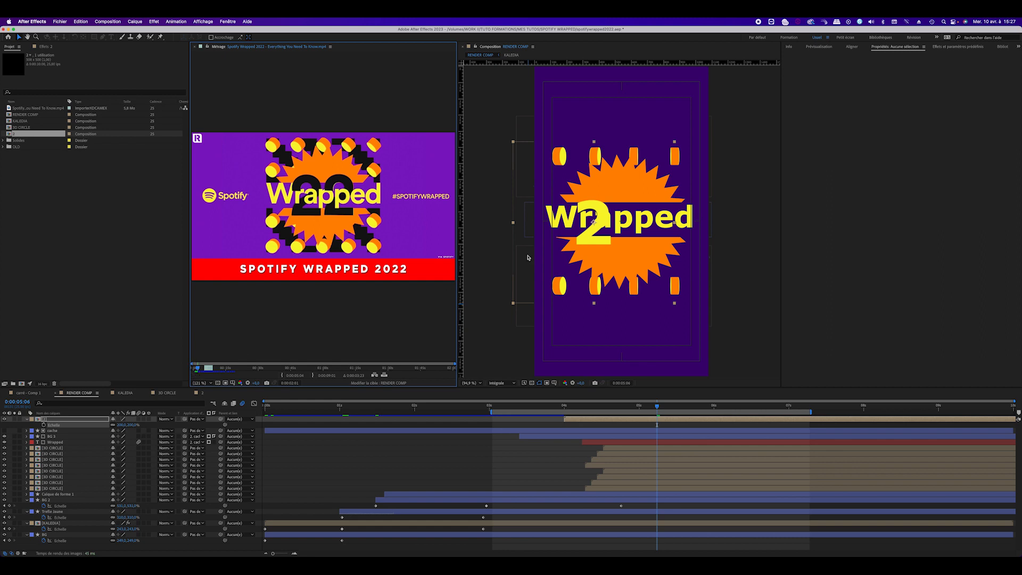
left_click_drag(599, 242, 606, 239)
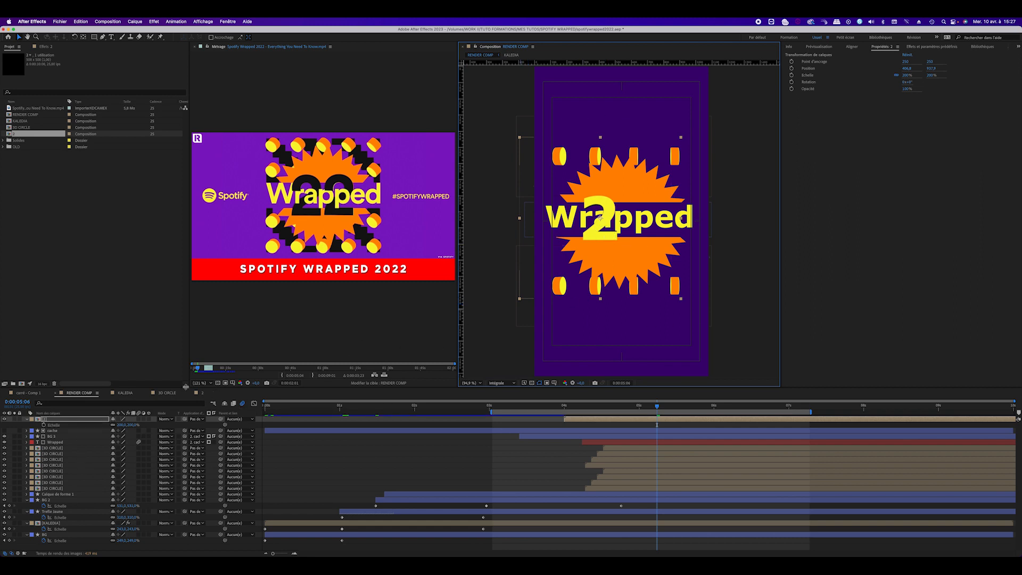
Inside composition "2", change the fill of the topmost back-face text layer to black (000000).
double_click(46, 419)
left_click(56, 426)
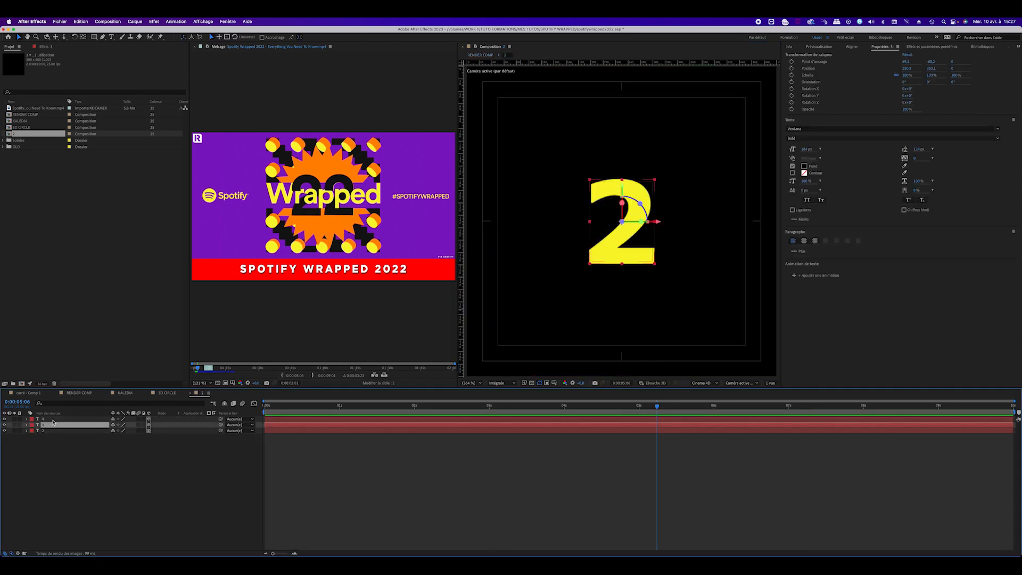
left_click(53, 420)
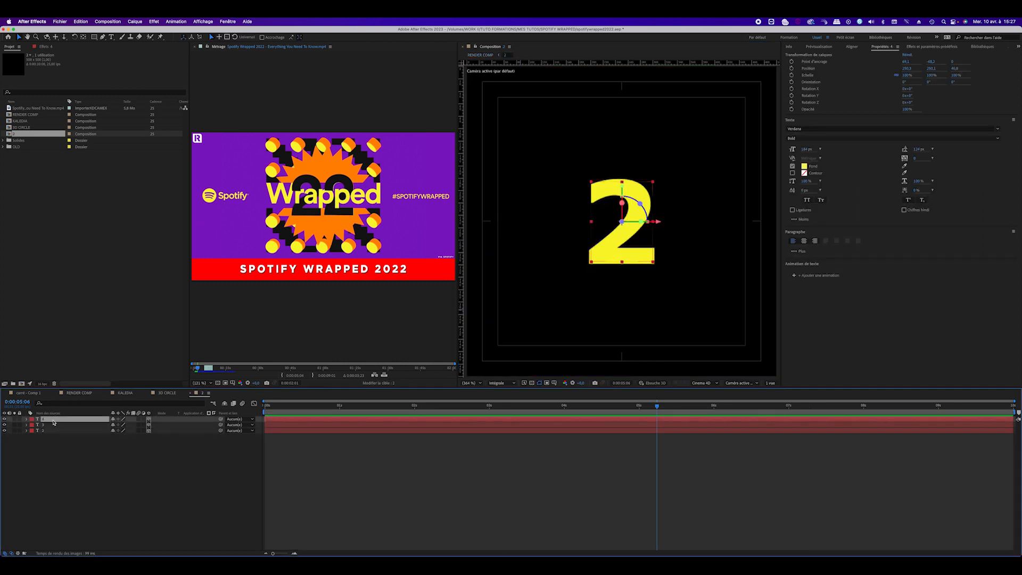
left_click(805, 168)
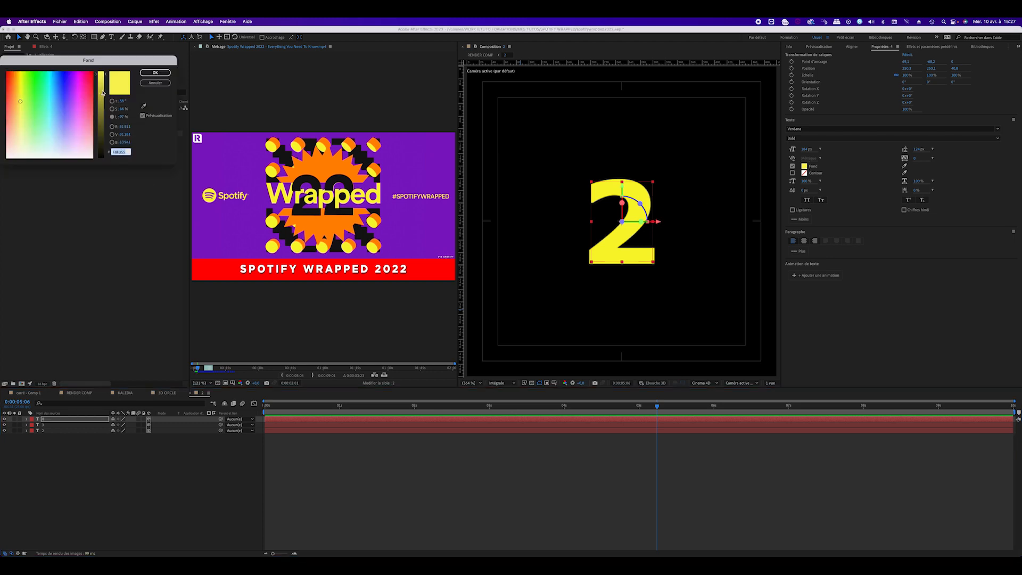
left_click_drag(102, 93, 106, 182)
left_click(153, 75)
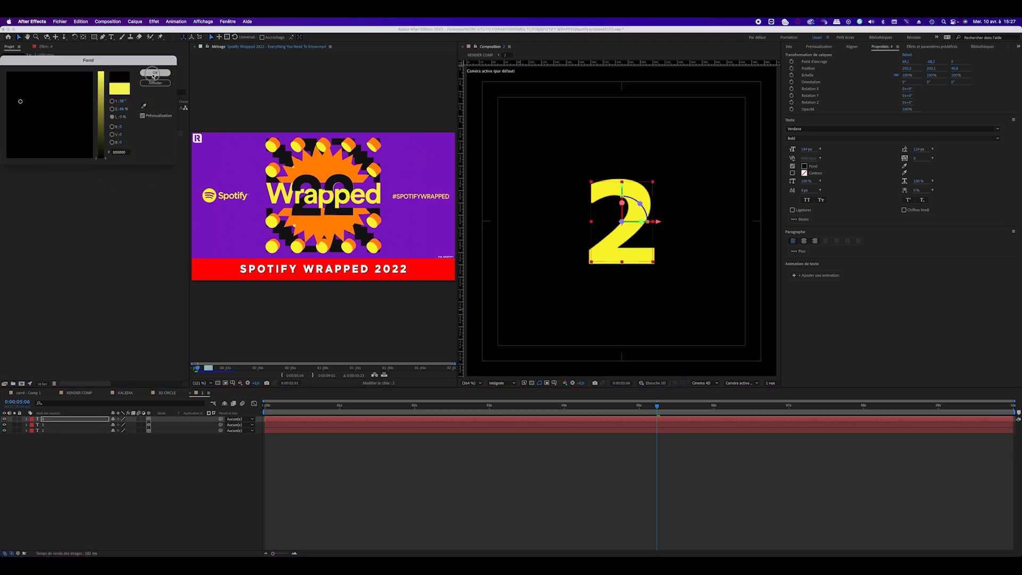
Change the fill of the front-face "2" text layer, lowest in the stack, to black.
left_click(51, 426)
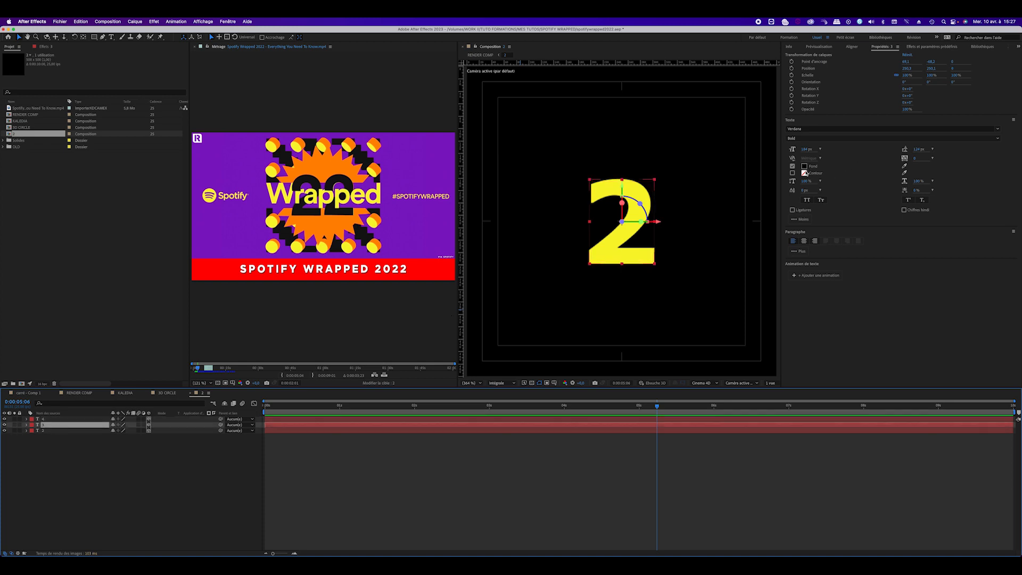
left_click(51, 430)
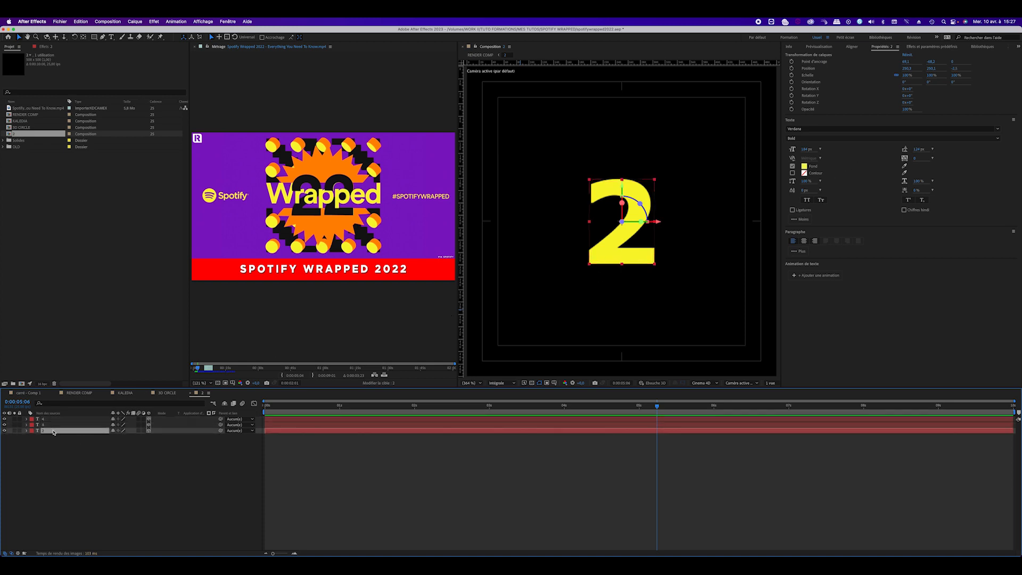
left_click(805, 167)
left_click_drag(104, 82, 107, 178)
left_click(155, 72)
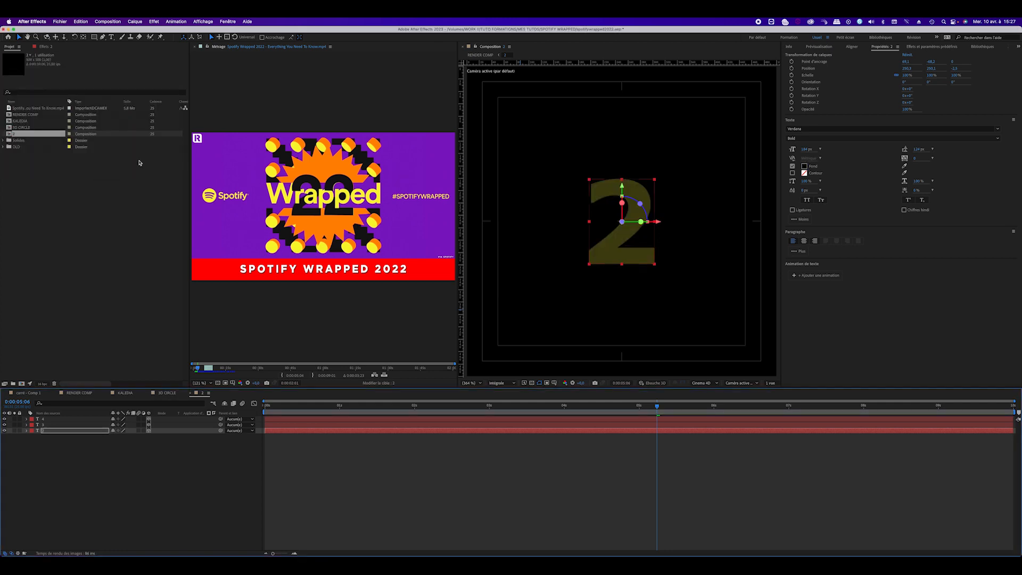
Give the middle extrusion text layer the yellow sampled from the reference video's Wrapped title, and return to the "2" layer in RENDER COMP.
left_click(45, 425)
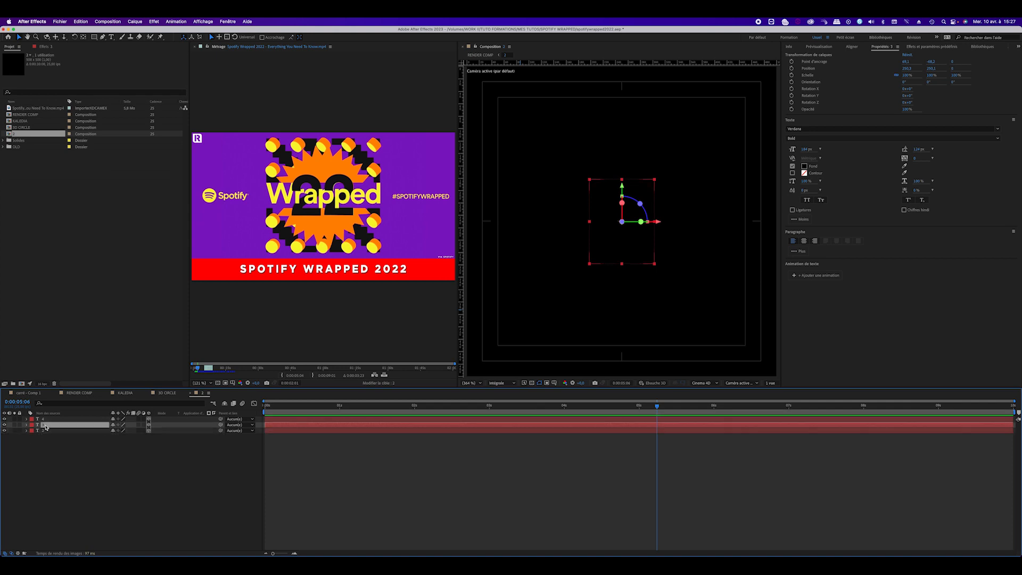
left_click(804, 167)
left_click(143, 106)
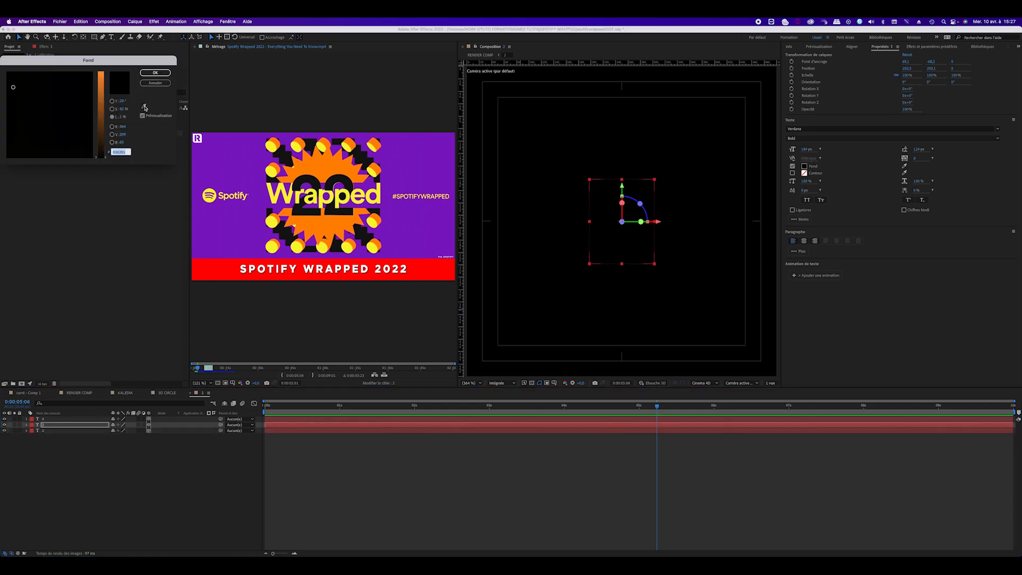
left_click(284, 184)
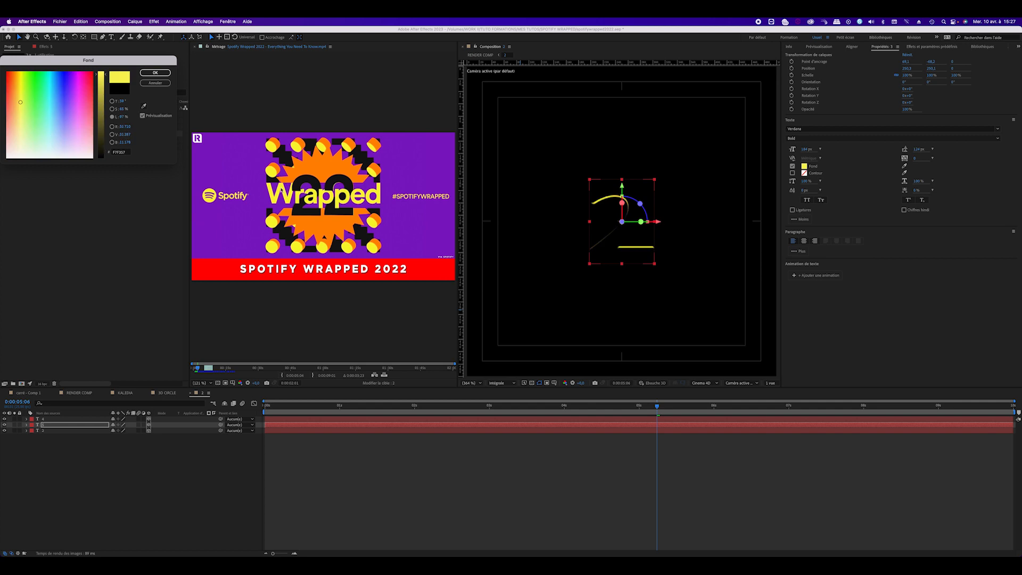
left_click(155, 73)
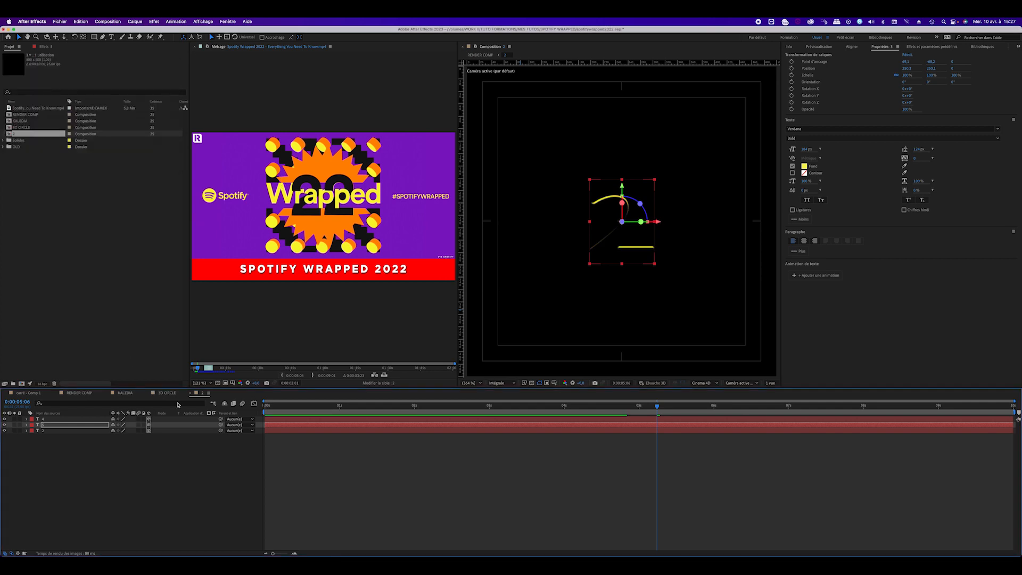
left_click(59, 393)
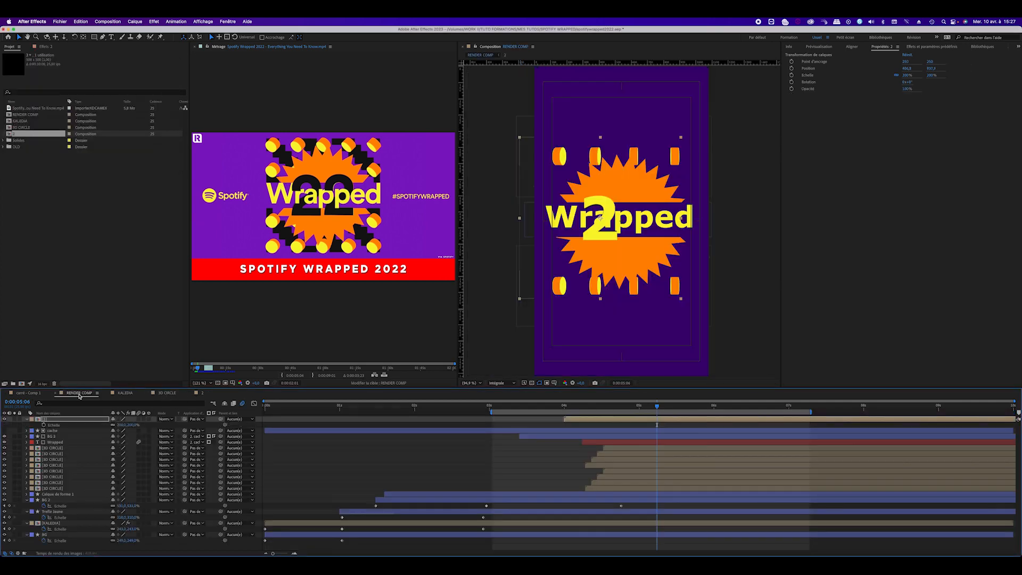
left_click(68, 420)
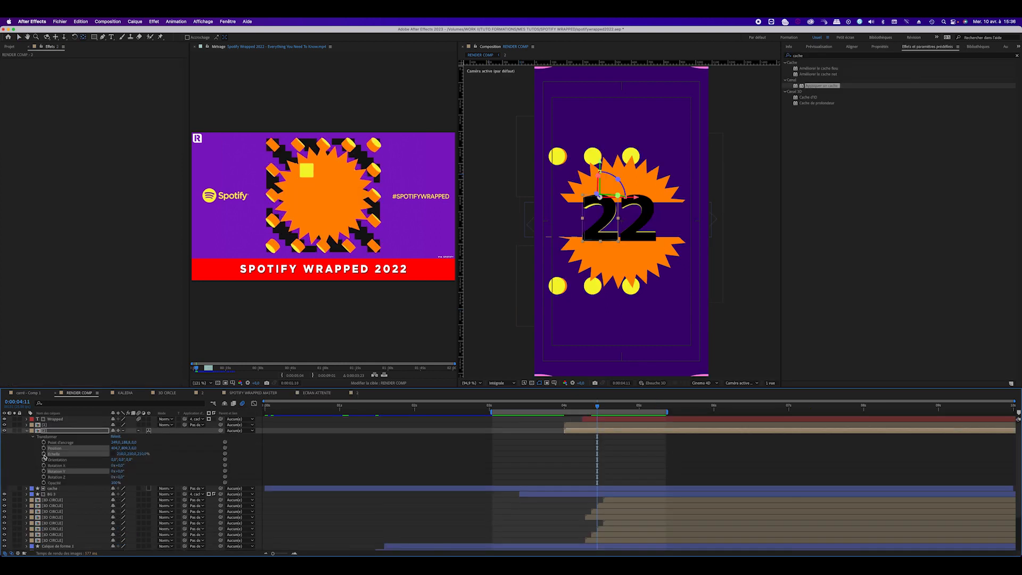
Collapse the lower "2" layer's properties, and enable Collapse Transformations and 3D on the upper "2" layer.
left_click(669, 463)
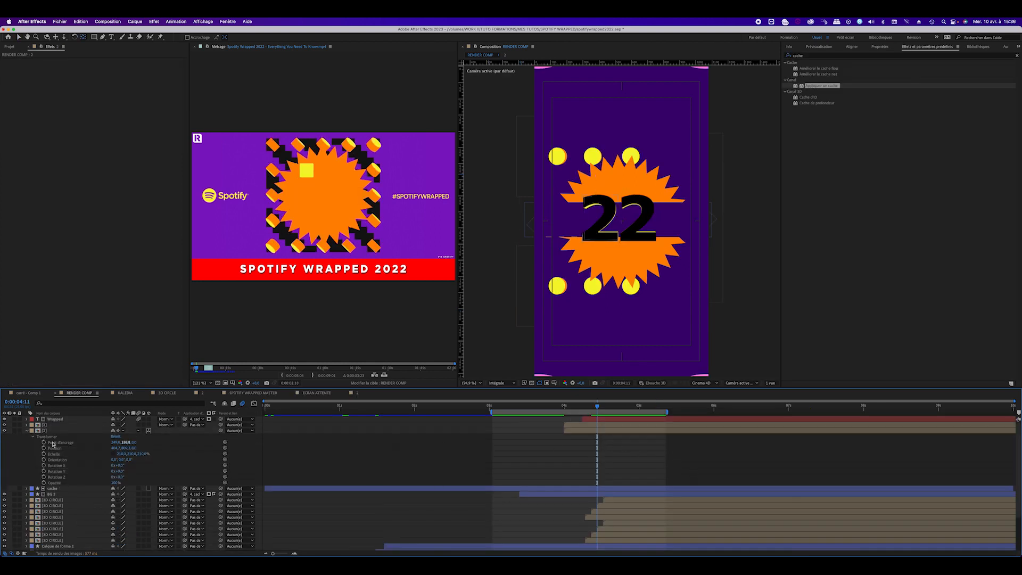
left_click(26, 433)
left_click(52, 431)
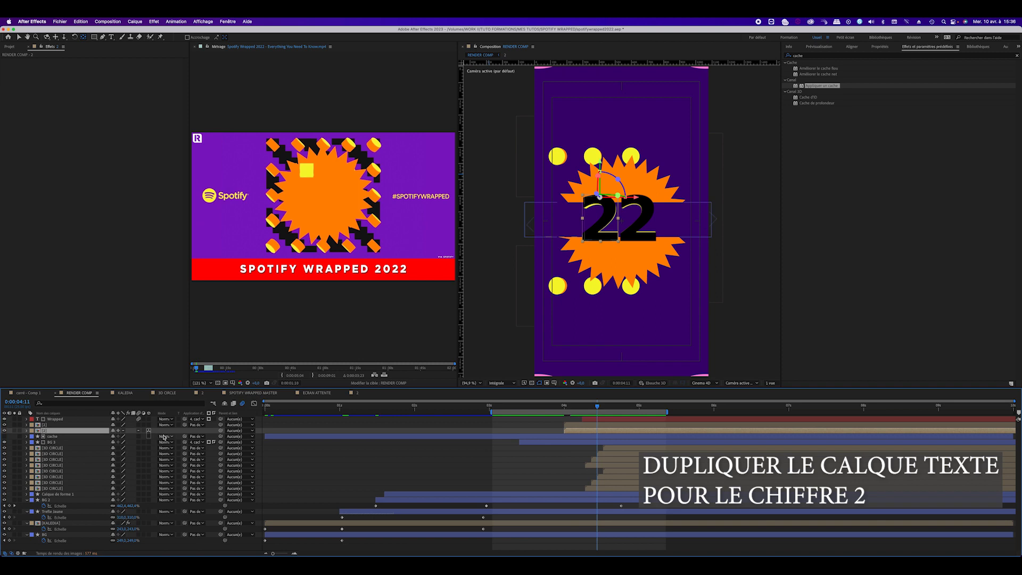
left_click(118, 425)
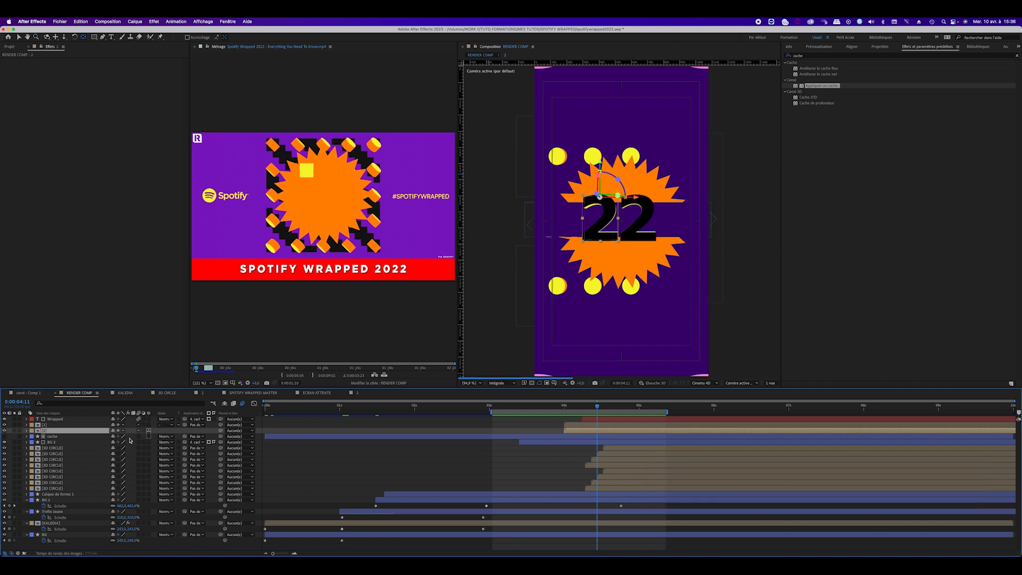
left_click(149, 425)
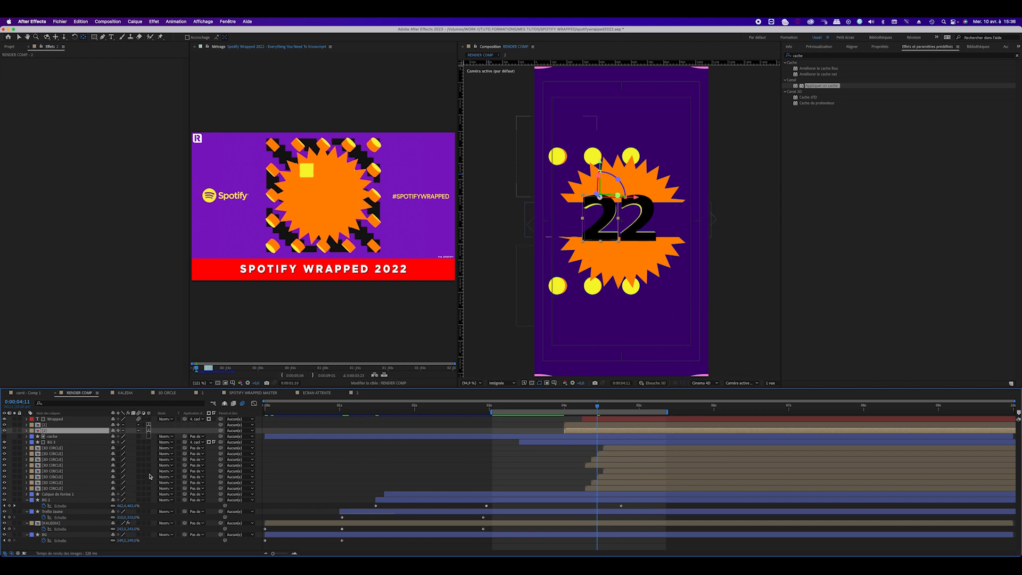
Examine the 3D layers inside 3D CIRCLE and "2", and check how Collapse Transformations affects the lower "2" layer in RENDER COMP.
double_click(52, 467)
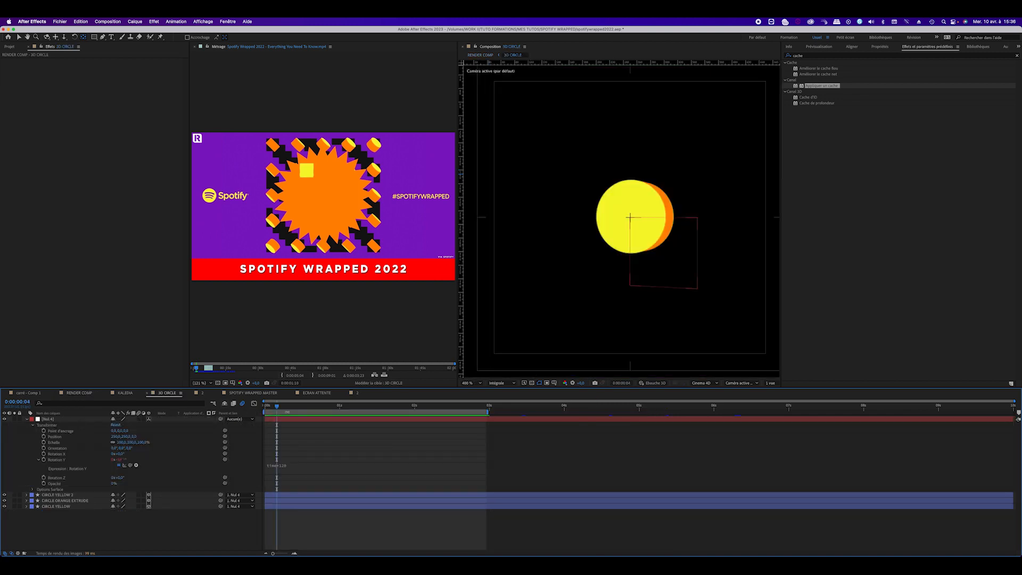
left_click(80, 393)
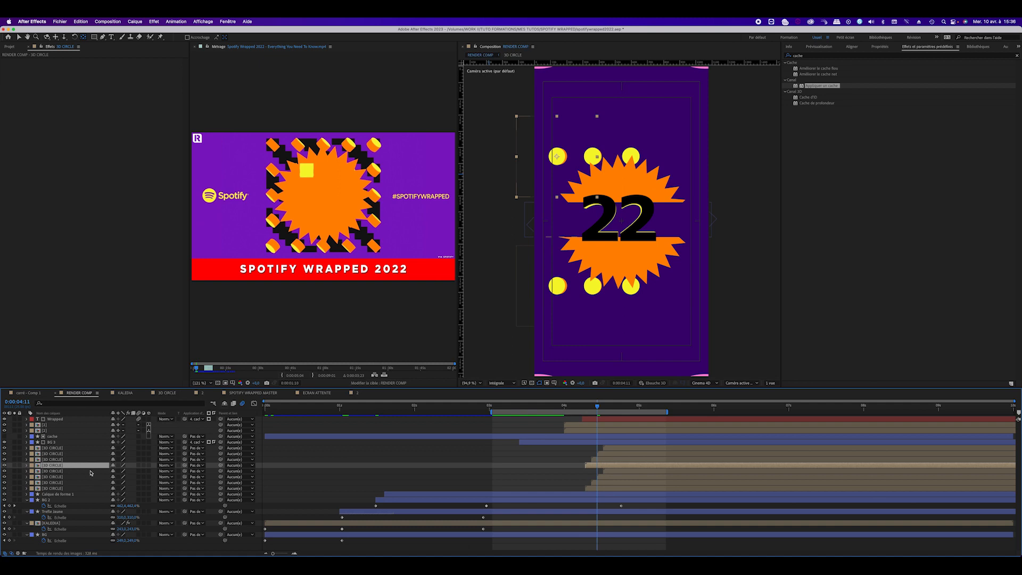
double_click(52, 431)
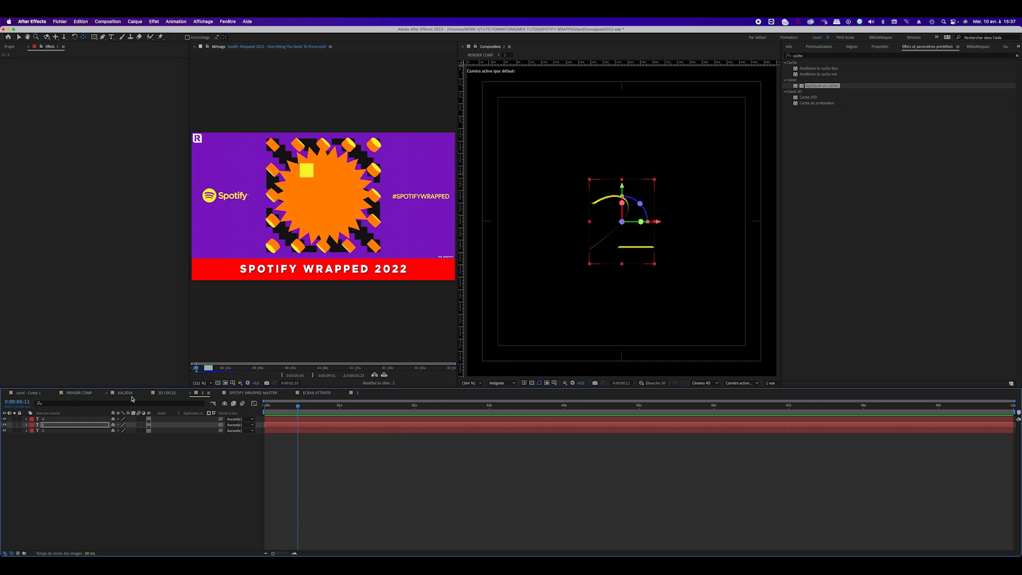
left_click(98, 395)
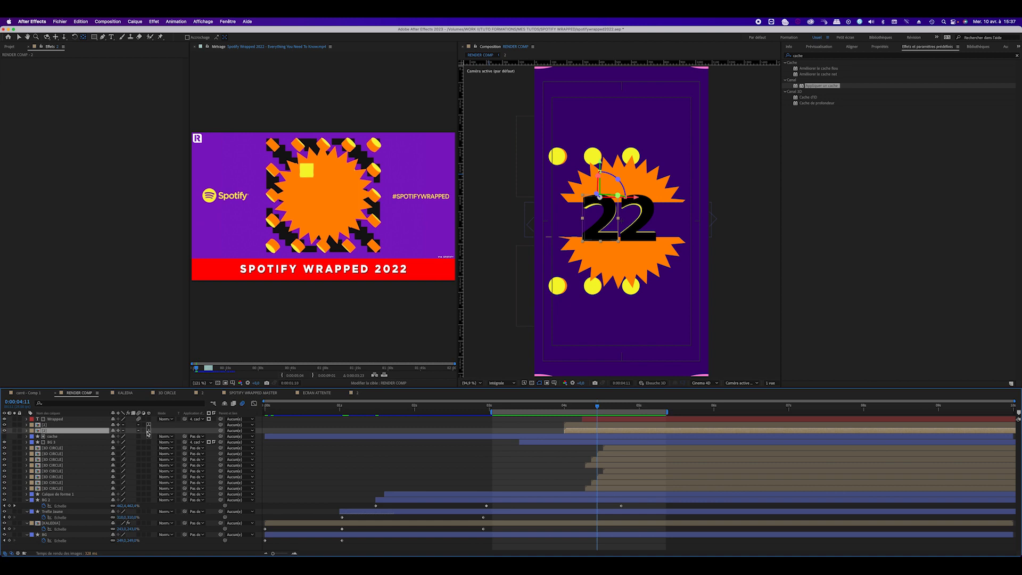
left_click(118, 431)
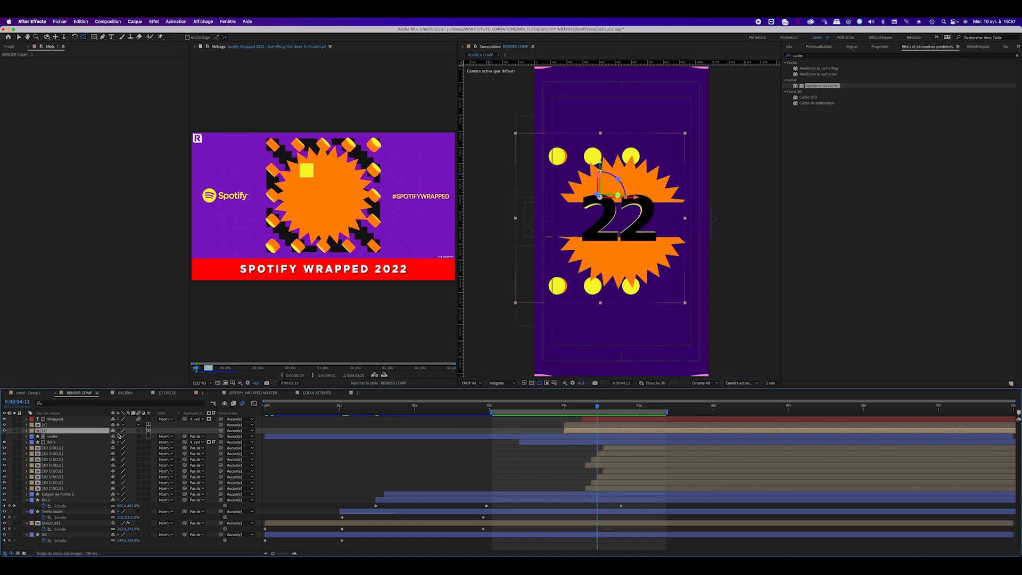
left_click(119, 432)
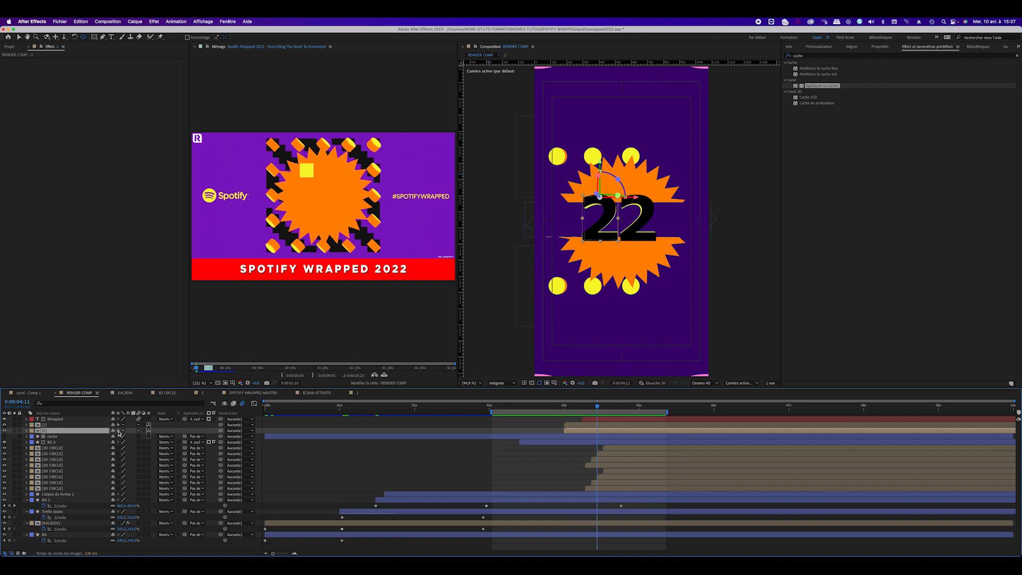
double_click(63, 430)
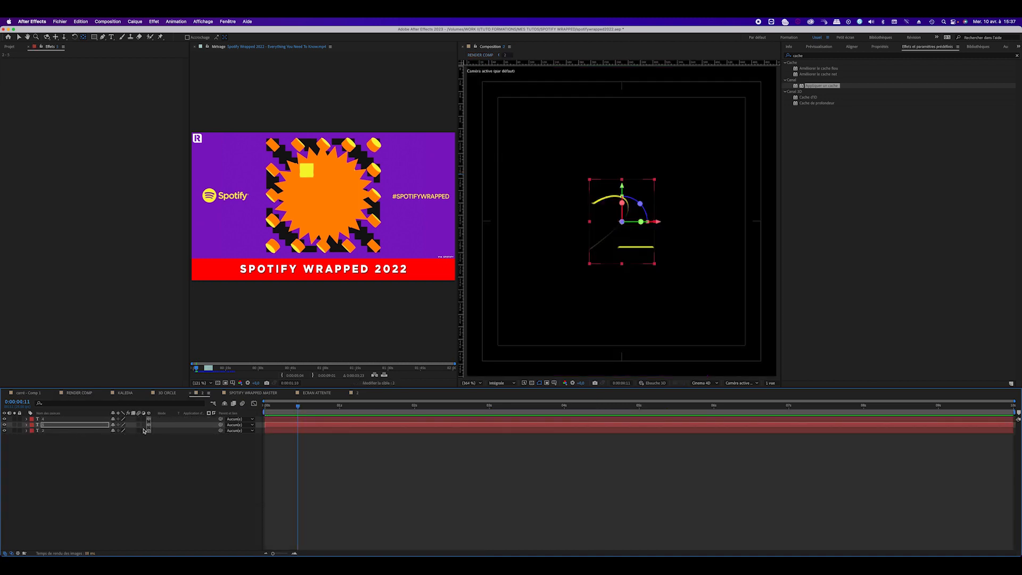
left_click(75, 394)
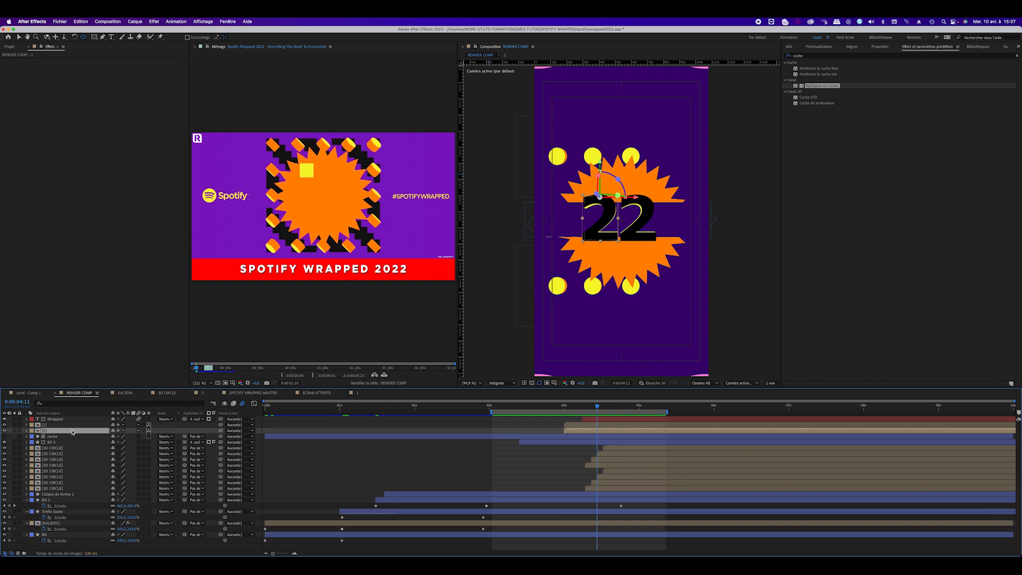
Set Position, Y Rotation and Scale keyframes on the lower "2" layer at 0:00:04:11.
left_click(27, 431)
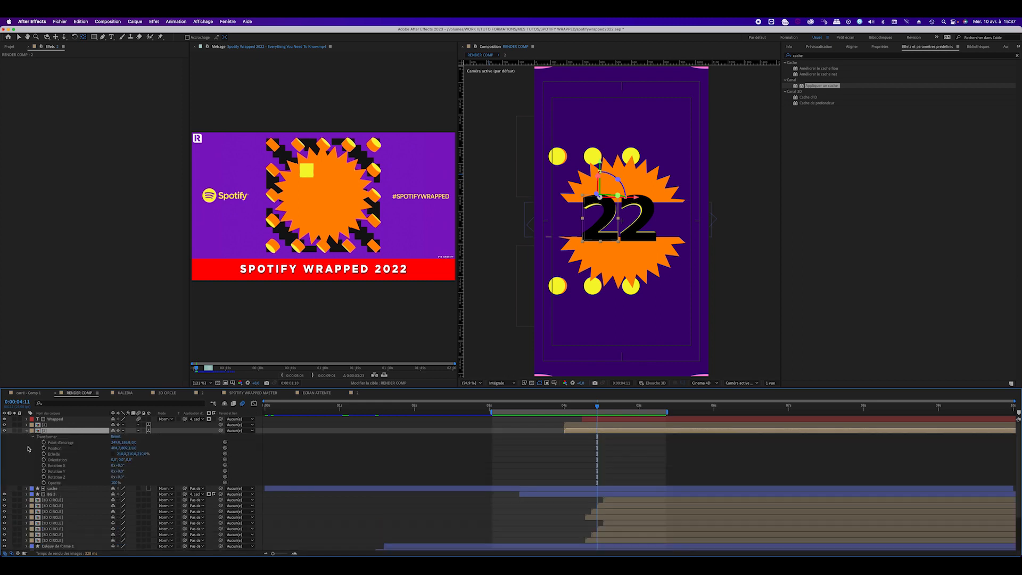
left_click(45, 448)
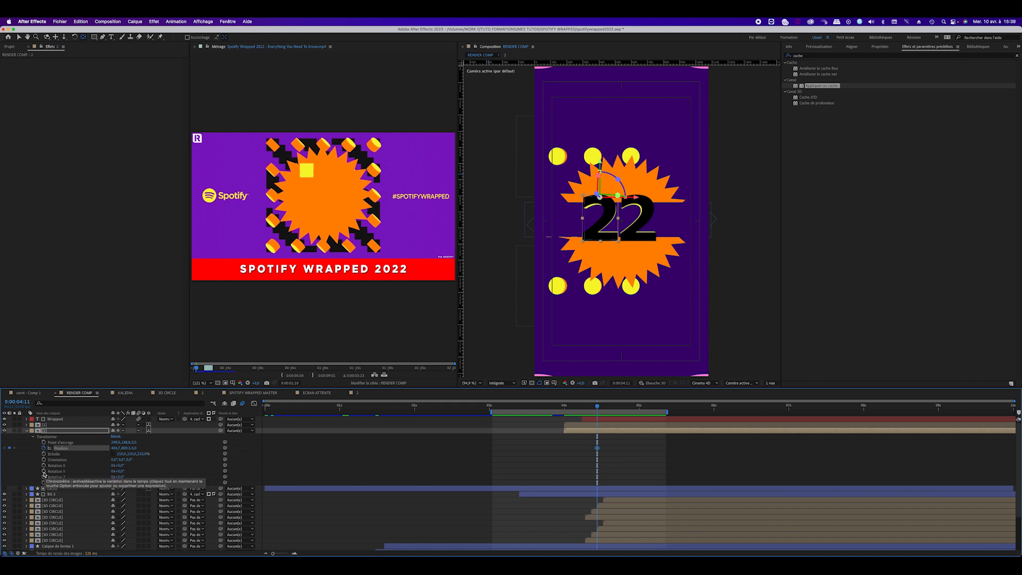
left_click(44, 472)
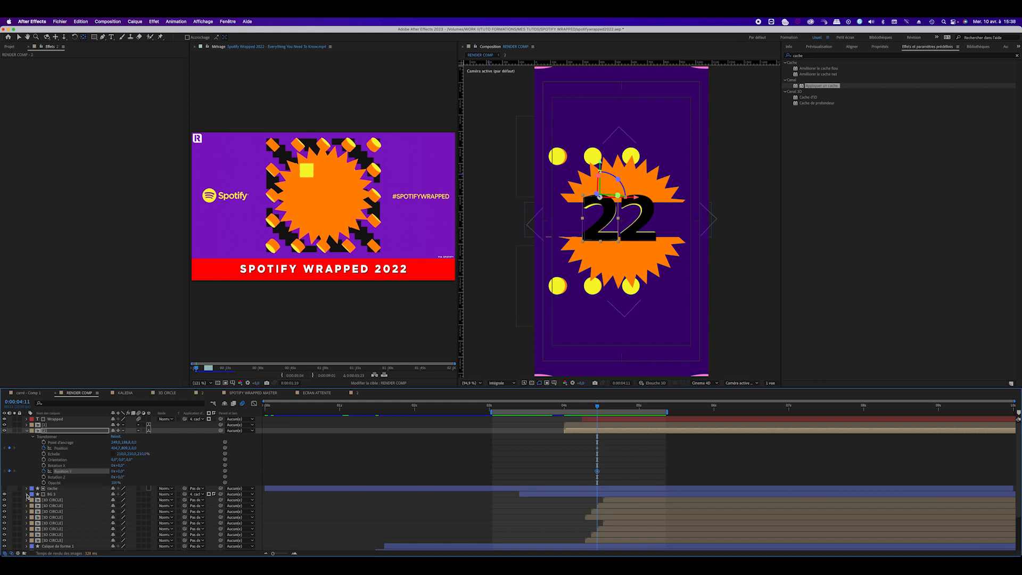
left_click(43, 454)
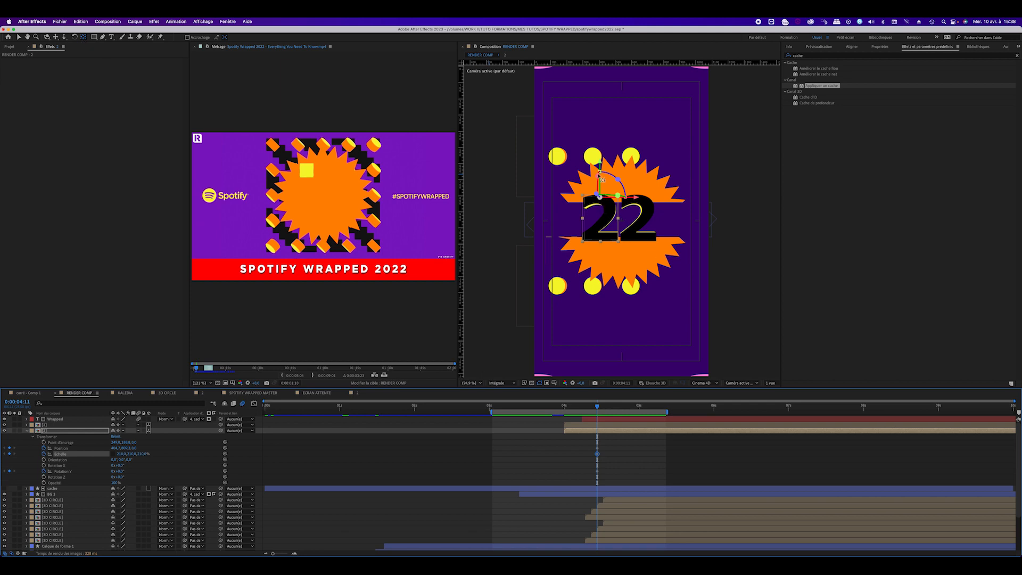
Move the left "2" layer's anchor point slightly upward and set the playhead to its start at 0:00:04:00.
mouse_move(602, 166)
left_mouse_down()
mouse_move(603, 187)
mouse_move(600, 159)
left_mouse_up()
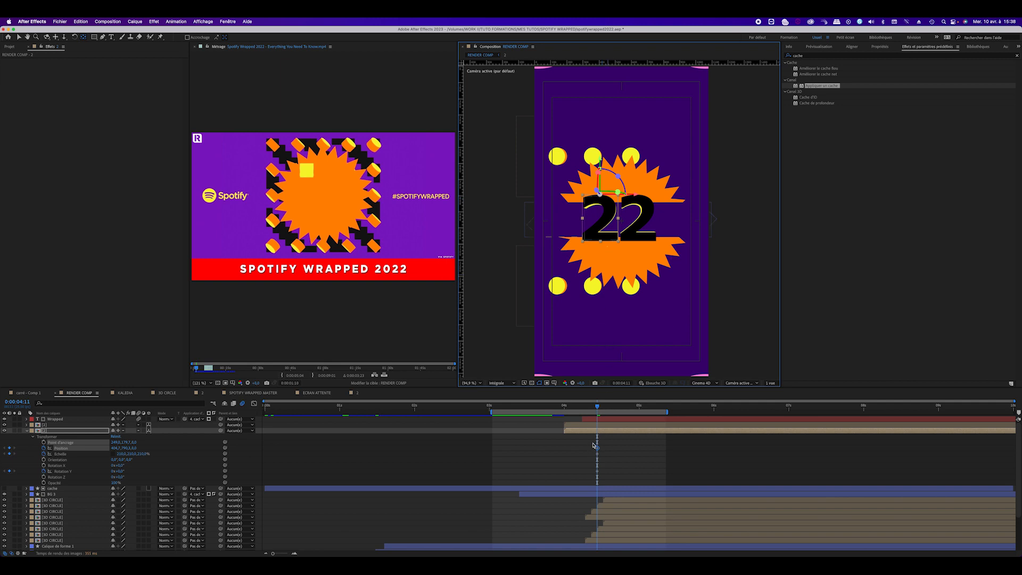
left_click(595, 408)
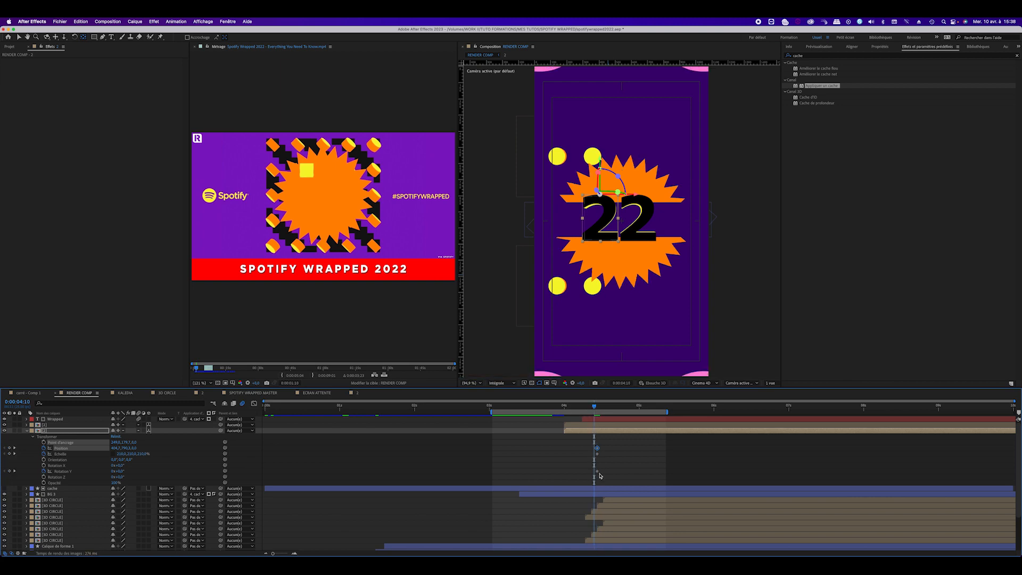
left_click_drag(595, 408, 565, 408)
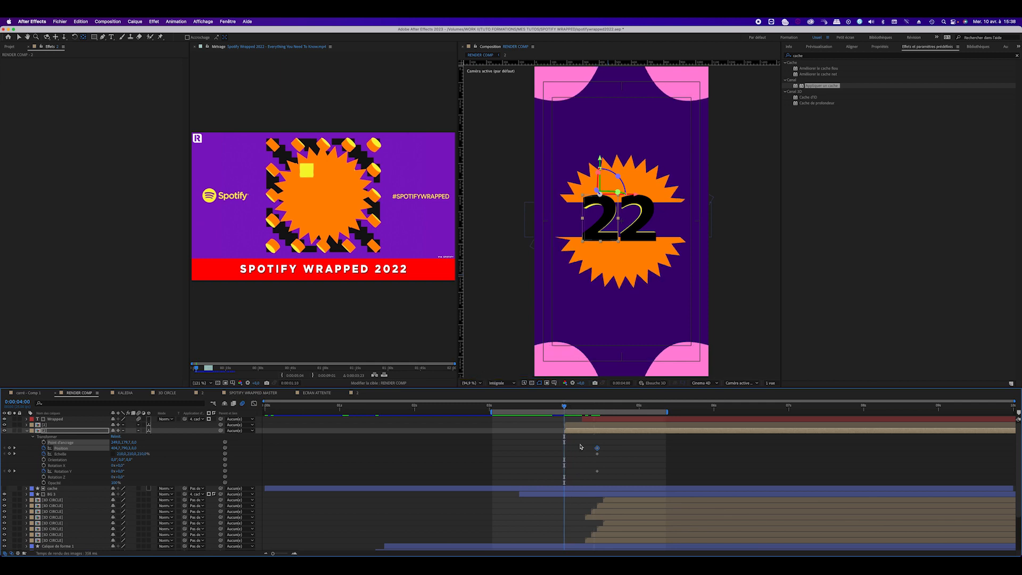
Add Position, Scale and Y Rotation keyframes to the lower "2" layer at 0:00:04:00.
left_click(10, 453)
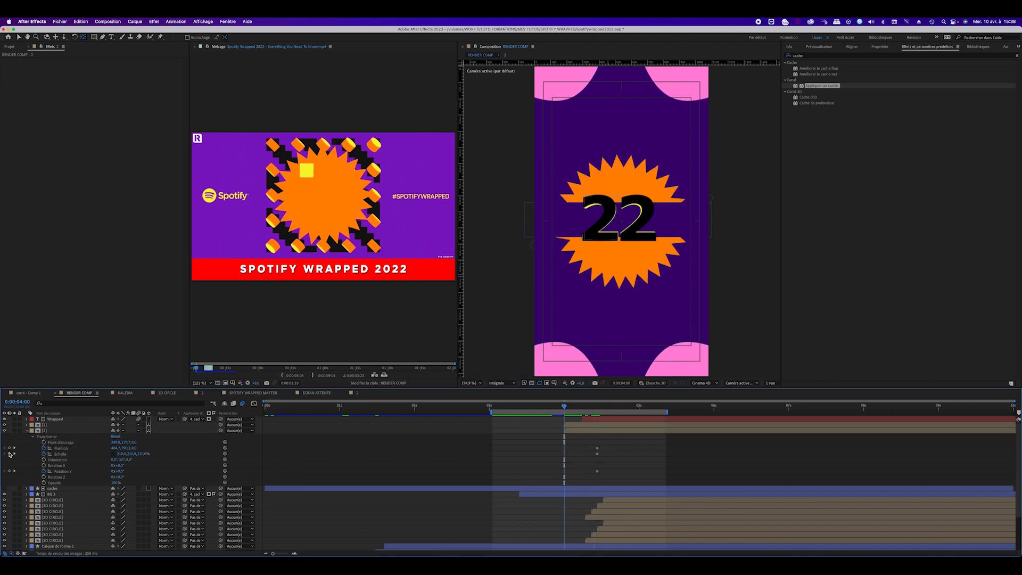
left_click(9, 448)
left_click(9, 453)
left_click(10, 471)
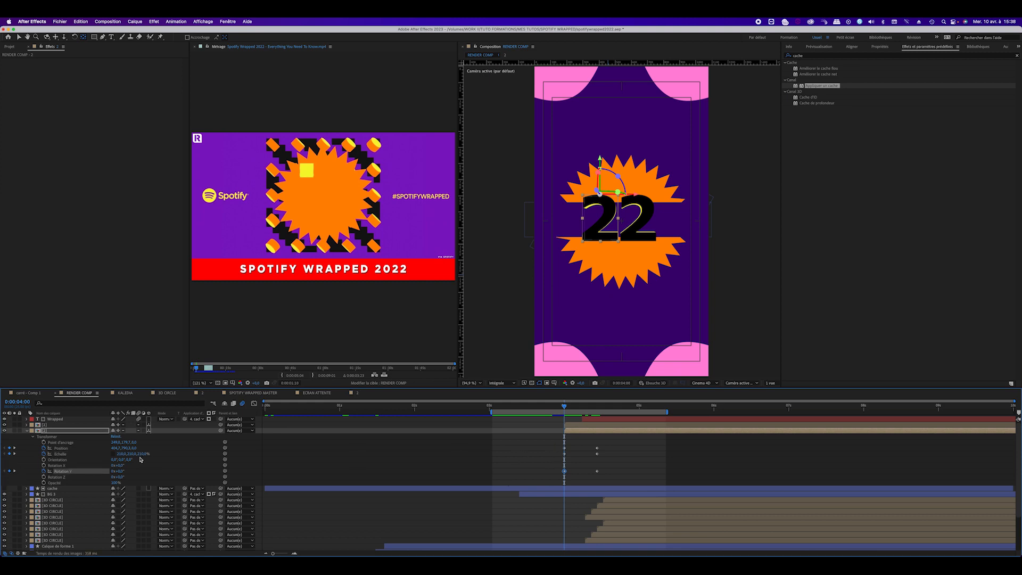
Set the lower "2" layer's Scale to 0% at 0:00:04:00.
left_click(74, 450)
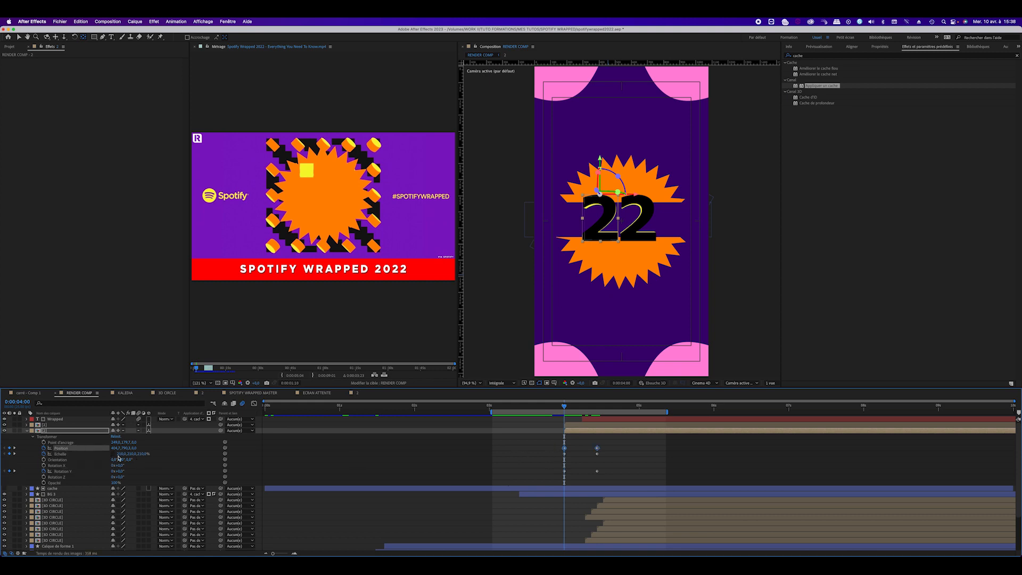
mouse_move(132, 455)
left_mouse_down()
mouse_move(105, 452)
mouse_move(133, 457)
left_mouse_up()
left_click(132, 453)
type("0")
key("Return")
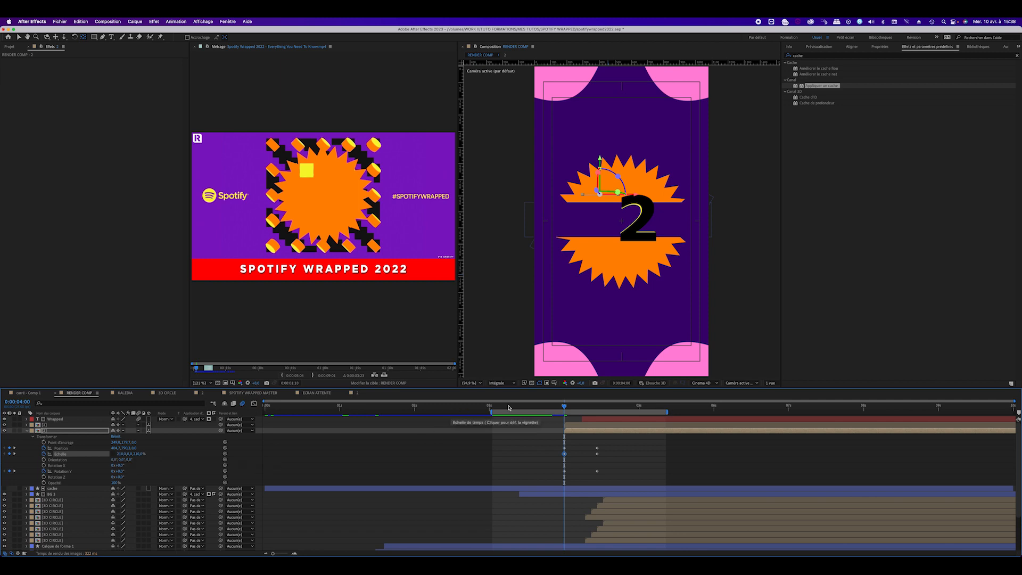
Raise the lower "2" layer at its 0:00:04:00 Position keyframe to a Y value of about 599.
mouse_move(567, 407)
left_mouse_down()
mouse_move(590, 412)
mouse_move(565, 411)
left_mouse_up()
left_click(62, 449)
mouse_move(124, 450)
left_mouse_down()
mouse_move(84, 446)
mouse_move(142, 458)
left_mouse_up()
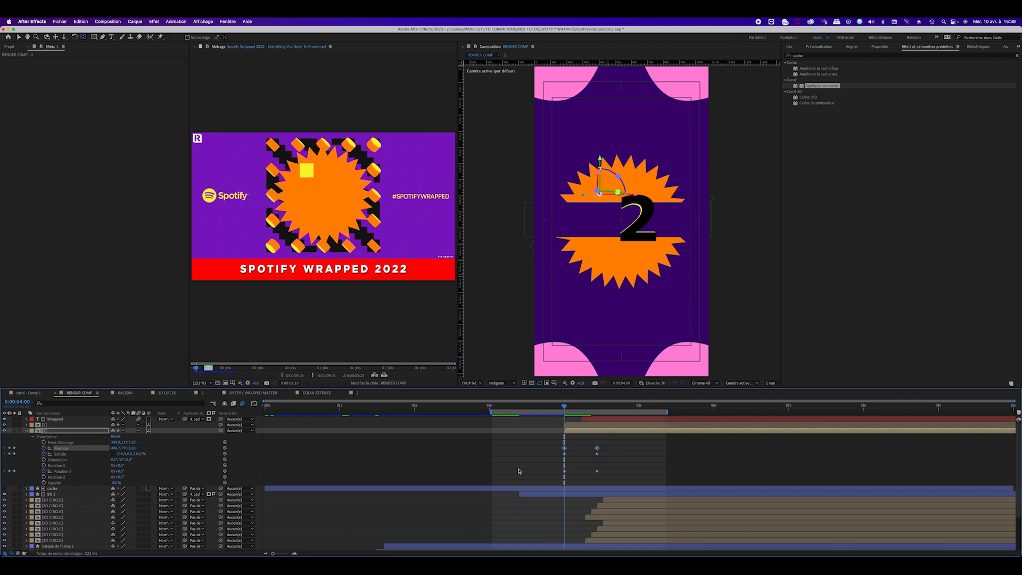
left_click(580, 455)
left_click(565, 449)
left_click_drag(123, 451, 56, 449)
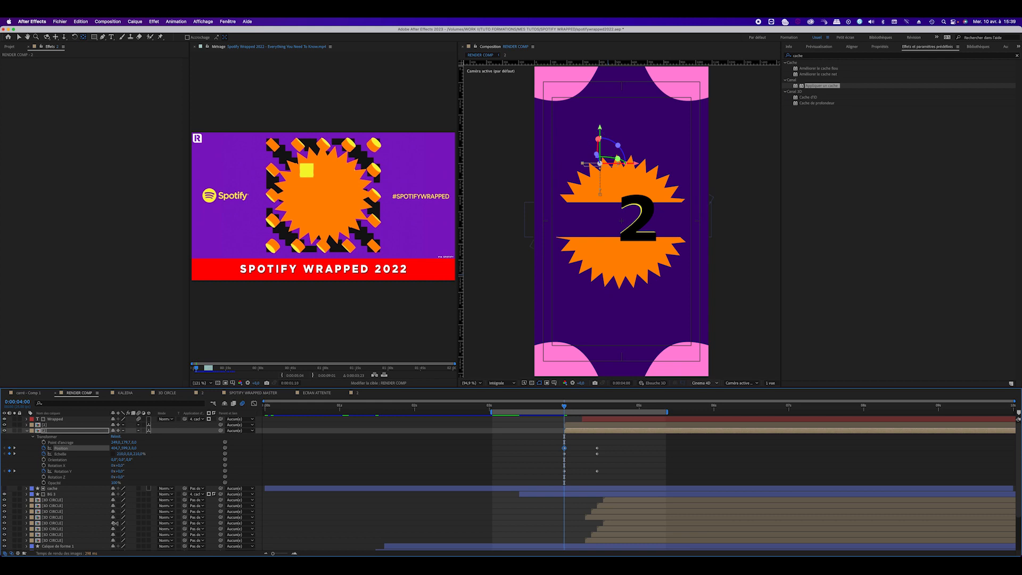
Set the lower "2" layer's Y Rotation to 120° at its first keyframe only.
left_click(23, 39)
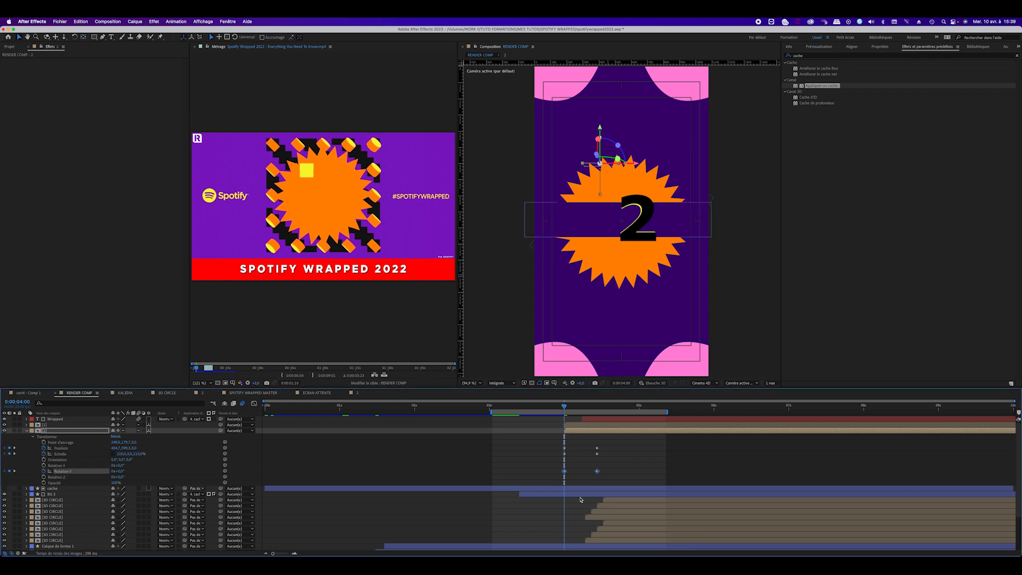
left_click(579, 476)
left_click(565, 471)
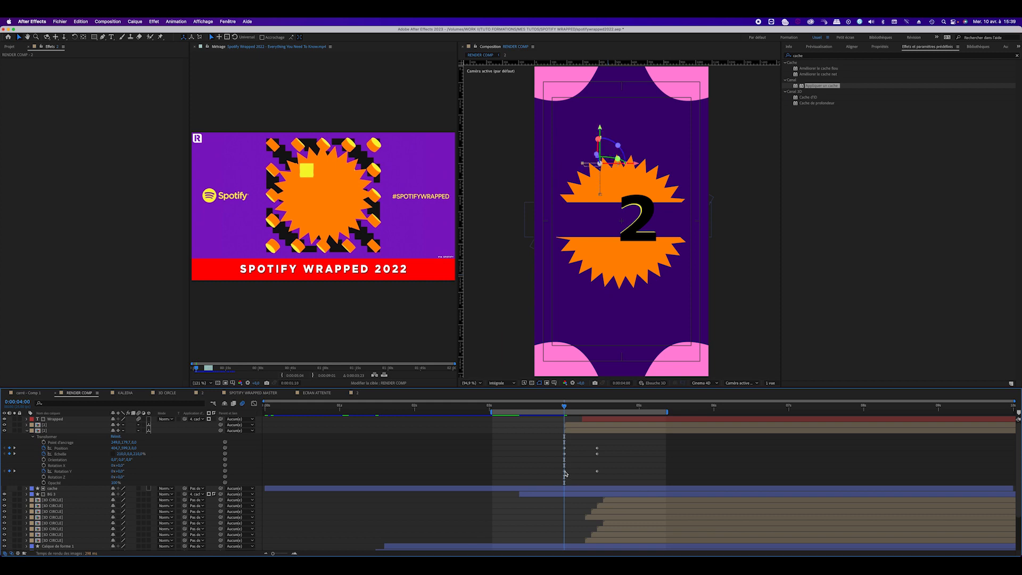
left_click_drag(123, 473, 134, 472)
left_click(122, 472)
type("120")
key("Return")
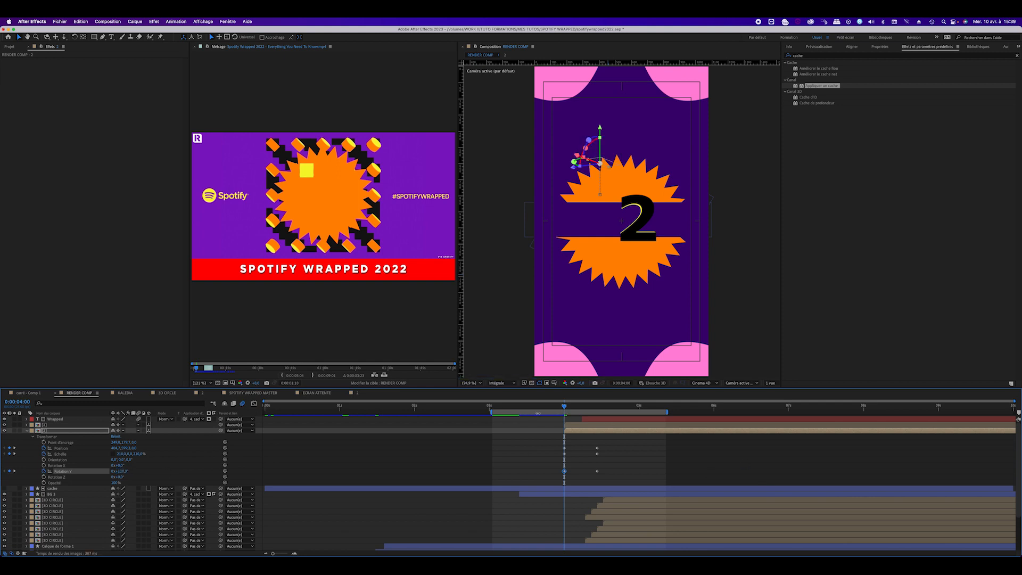
Preview the left digit's entrance and apply Easy Ease to all its Position, Scale and Y Rotation keyframes.
mouse_move(565, 410)
left_mouse_down()
mouse_move(589, 414)
mouse_move(567, 414)
left_mouse_up()
key("space")
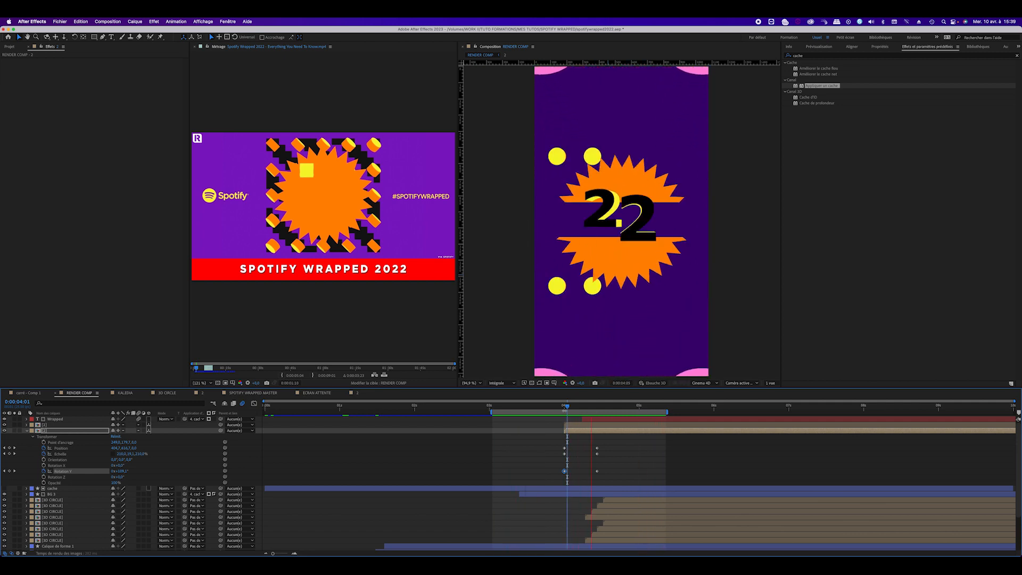
key("space")
left_click_drag(614, 444, 558, 481)
key("space")
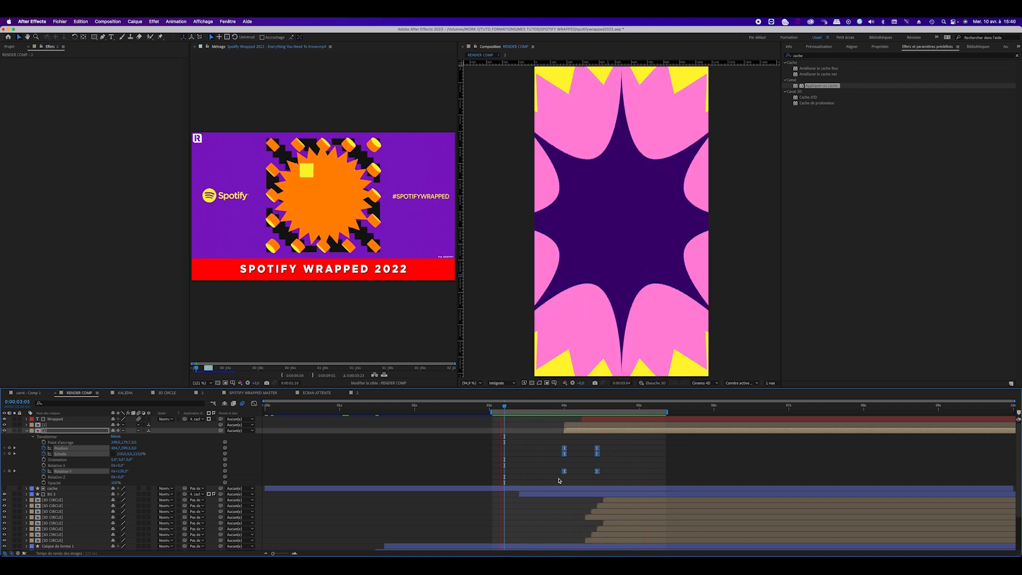
key("space")
left_click(612, 458)
Expand the upper "2" layer and, at 0:00:04:11, move its anchor point up to the digit's top edge.
left_click(586, 430)
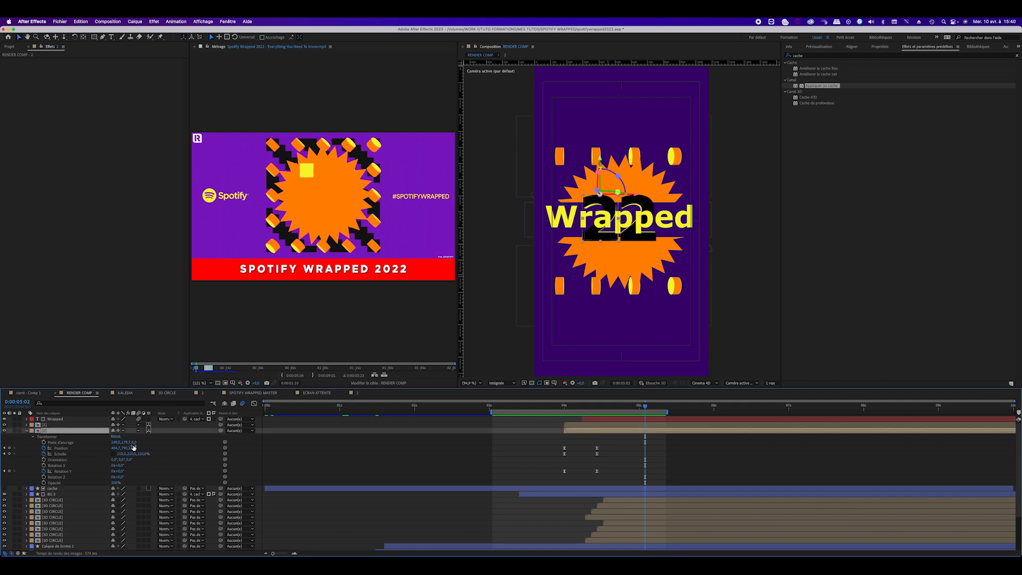
left_click(53, 426)
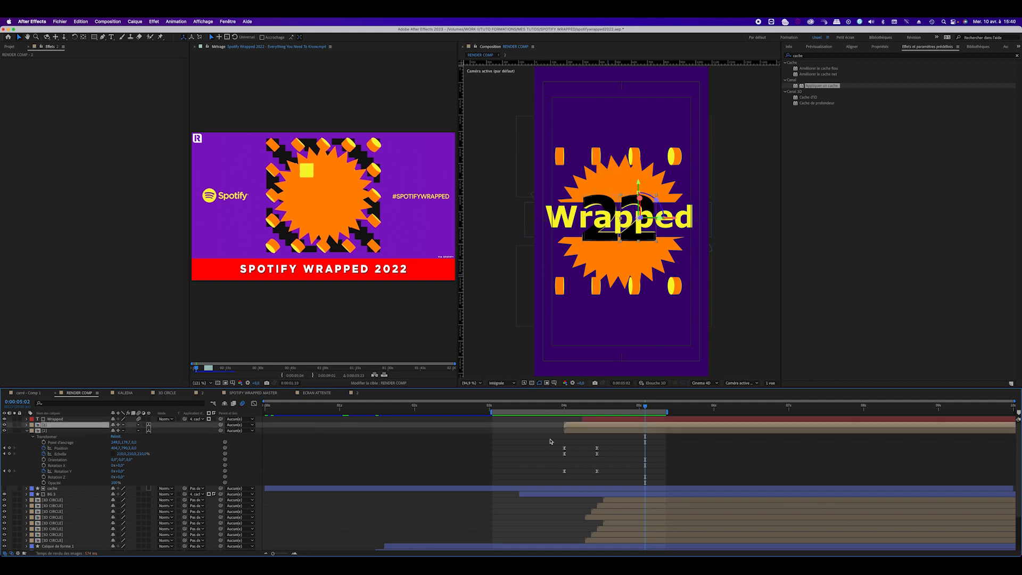
left_click(27, 425)
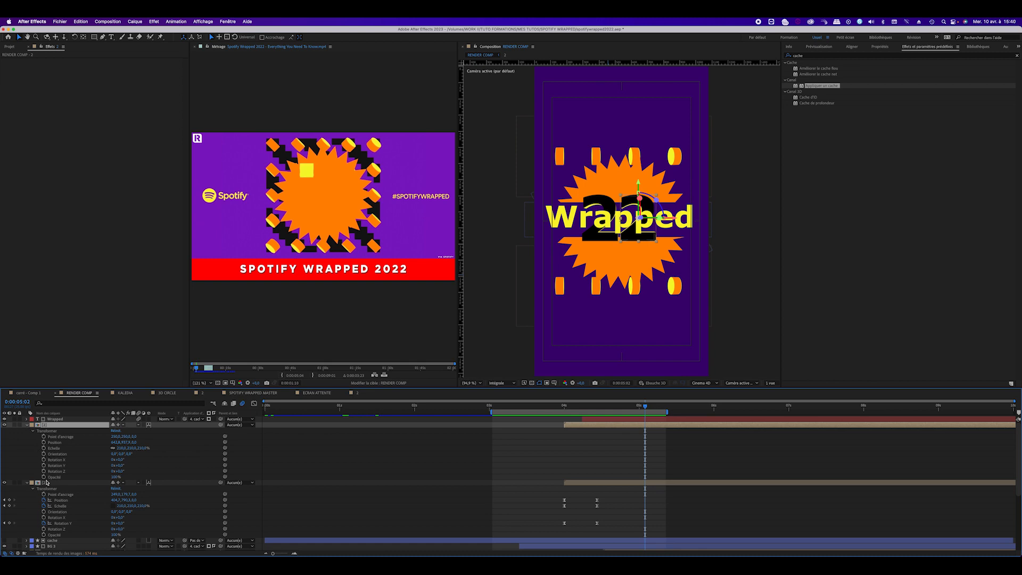
left_click(5, 506)
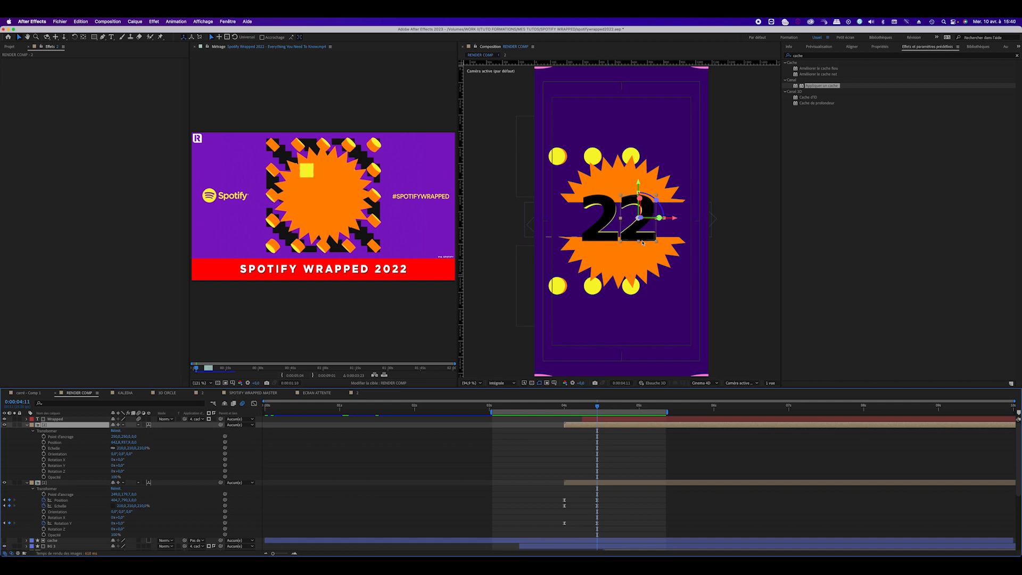
left_click(76, 36)
left_click_drag(640, 185, 639, 160)
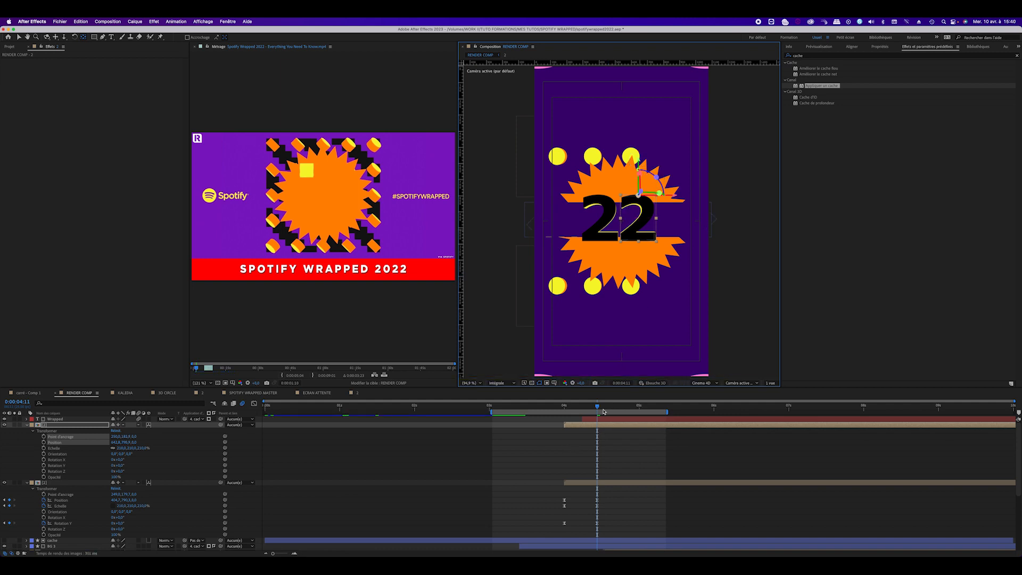
Keyframe Position, Scale and Y Rotation on the upper "2" layer at 0:00:04:11 and 0:00:04:00.
left_click(18, 37)
left_click(44, 465)
left_click(43, 448)
left_click(44, 442)
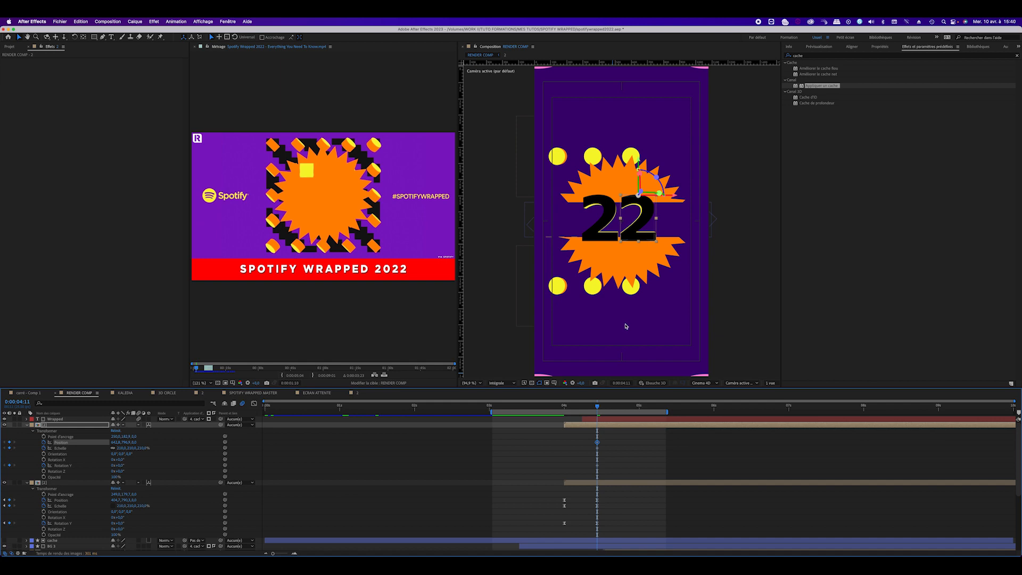
left_click_drag(598, 407, 564, 407)
left_click(9, 447)
left_click(10, 442)
left_click(9, 465)
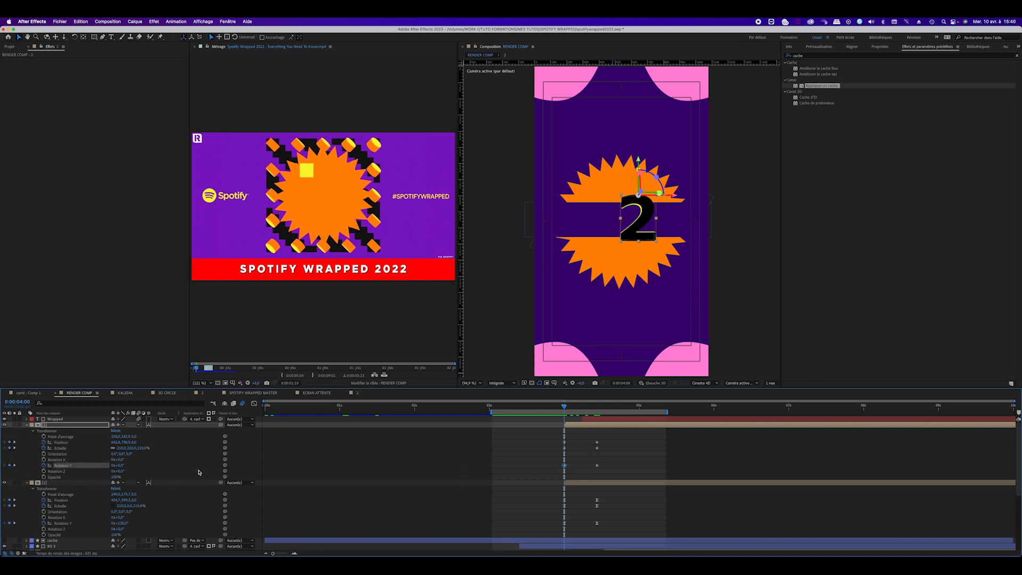
Set the upper "2" layer's Y Rotation to 120° and Scale to 0% at 0:00:04:00.
left_click(370, 475)
left_click(126, 466)
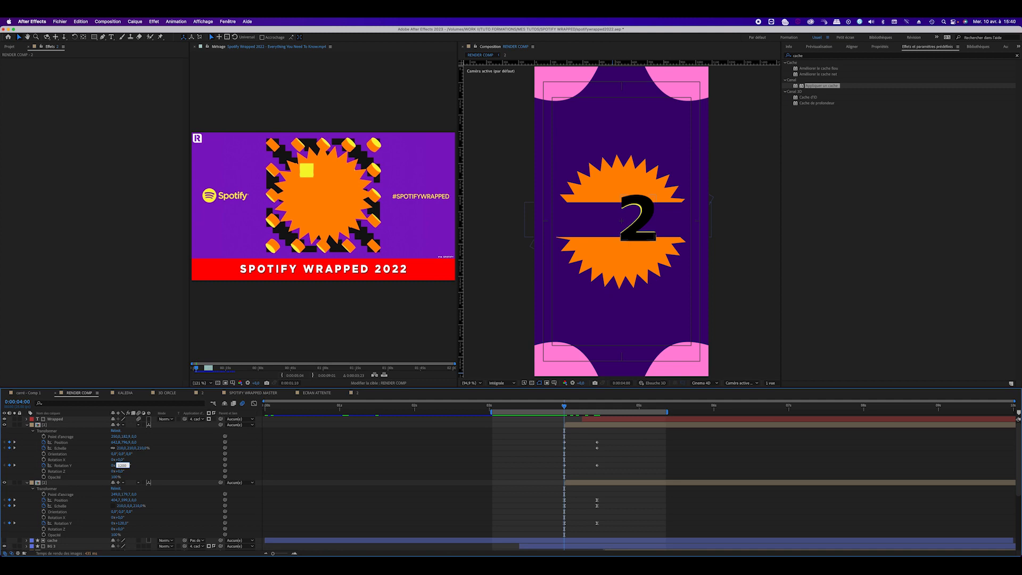
key("Return")
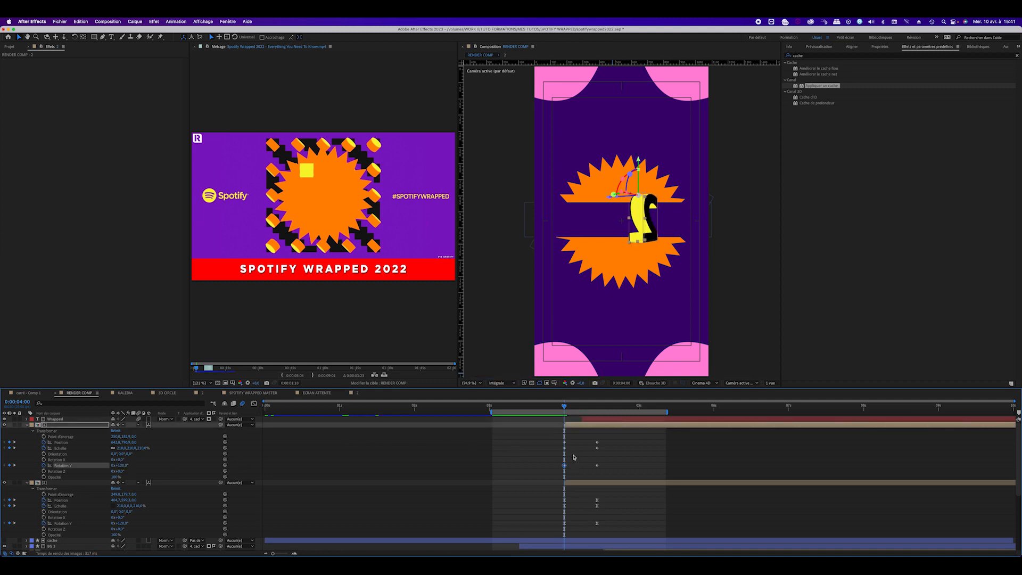
left_click(566, 469)
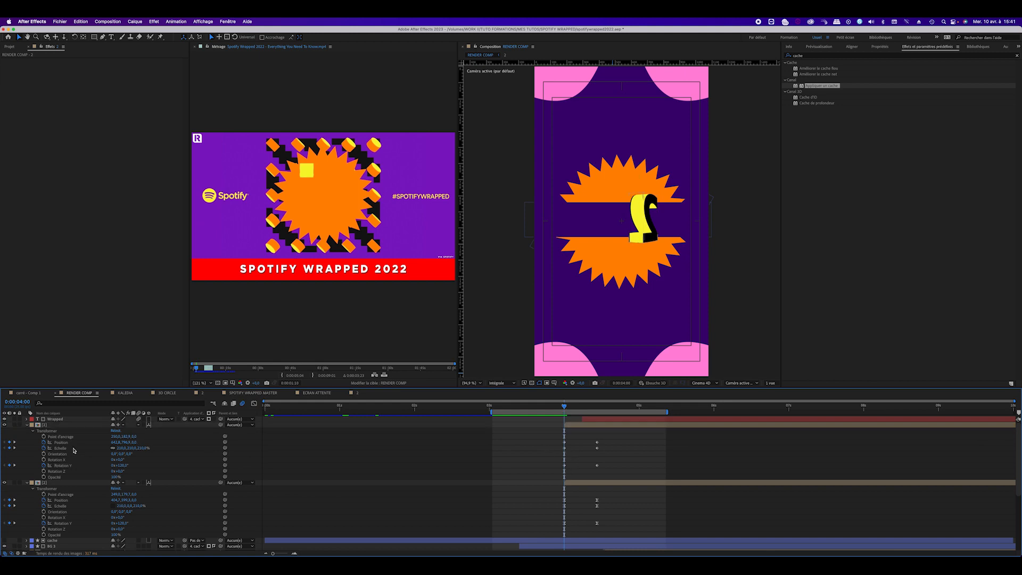
left_click(133, 449)
type("0")
key("Return")
Set the upper "2" layer's Y position to 599 at its 0:00:04:00 keyframe.
left_click(62, 442)
left_click(624, 453)
left_click_drag(125, 443, 41, 449)
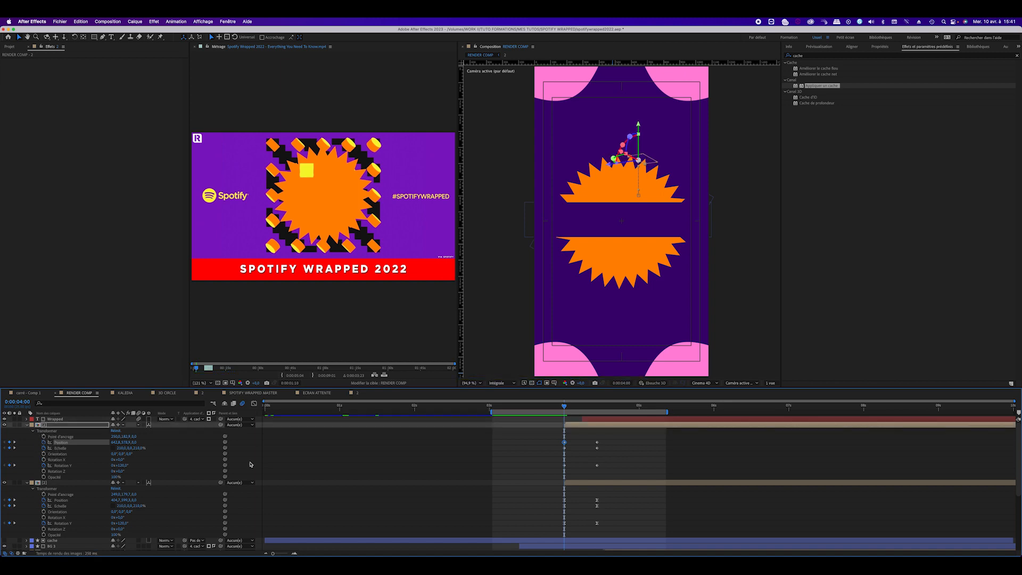
mouse_move(565, 410)
left_mouse_down()
mouse_move(582, 411)
mouse_move(565, 412)
left_mouse_up()
left_click(126, 443)
type("599")
key("Return")
Apply Easy Ease to the upper "2" layer's keyframes, and delay the layer a few frames behind the lower "2".
left_click_drag(617, 433, 554, 475)
key("F9")
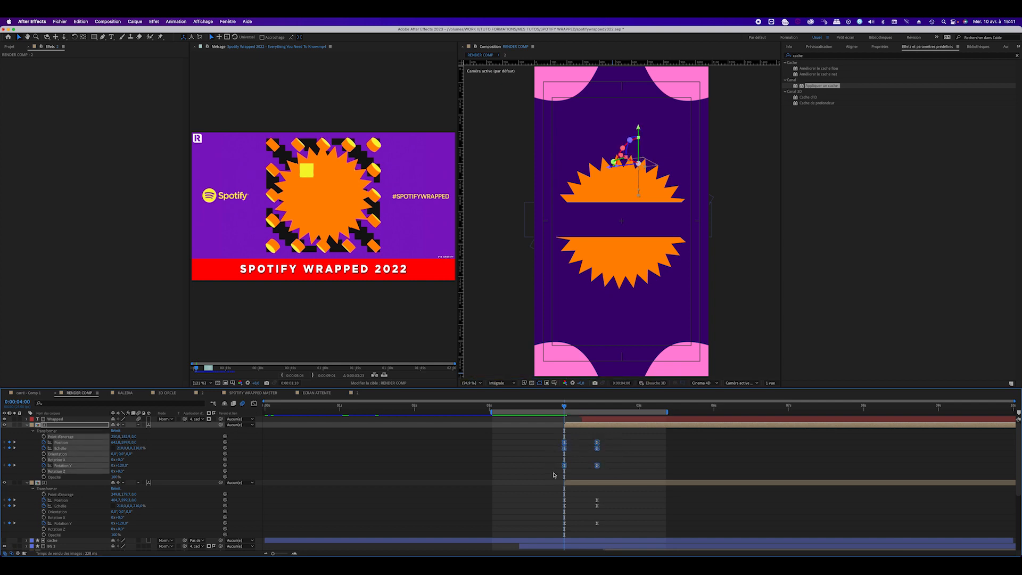
left_click(625, 440)
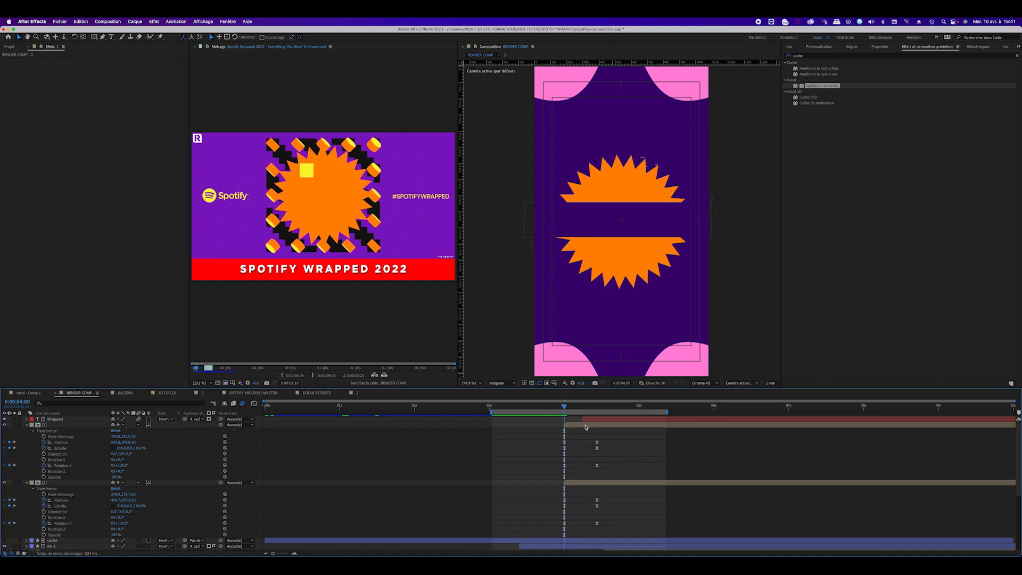
left_click_drag(565, 407, 616, 429)
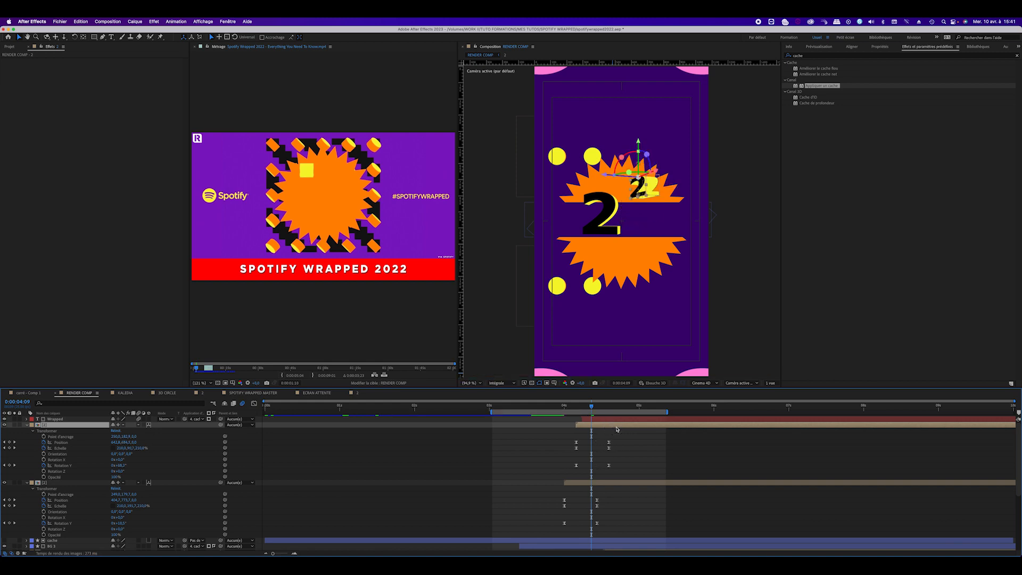
key("space")
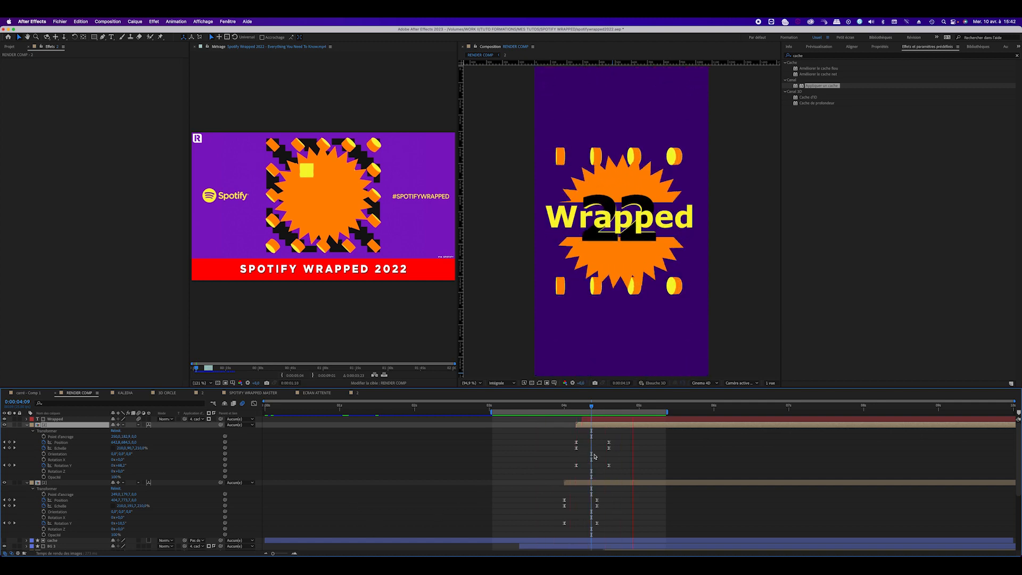
key("space")
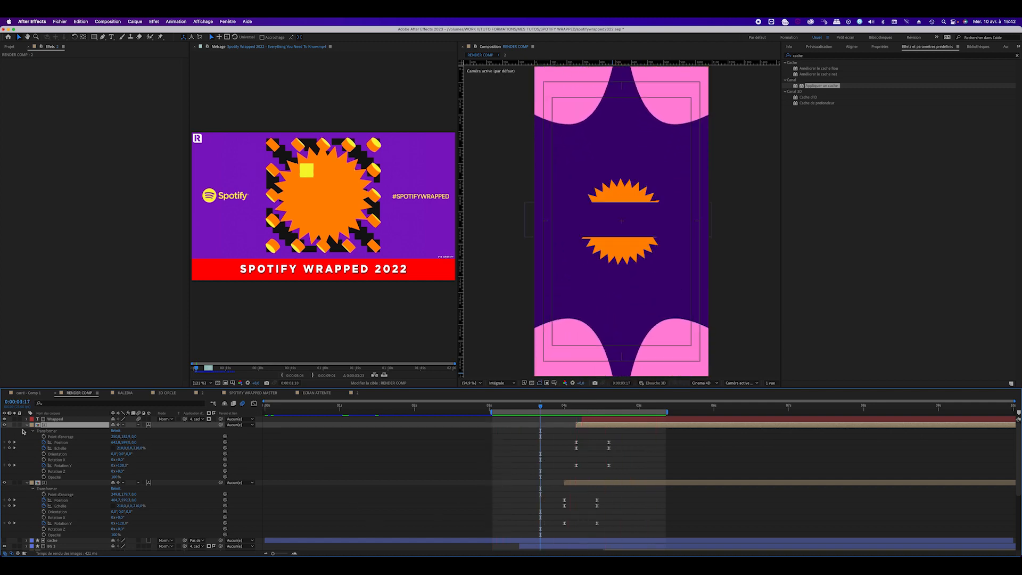
Collapse both "2" layers and shift the cache layer in time to start with the Wrapped layer.
left_click(27, 425)
left_click(27, 431)
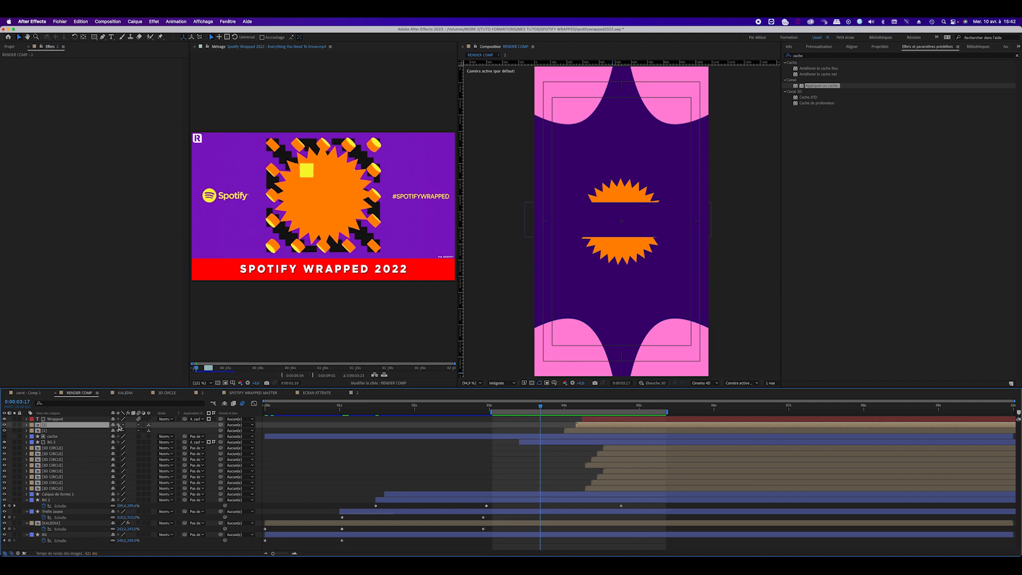
left_click(57, 437)
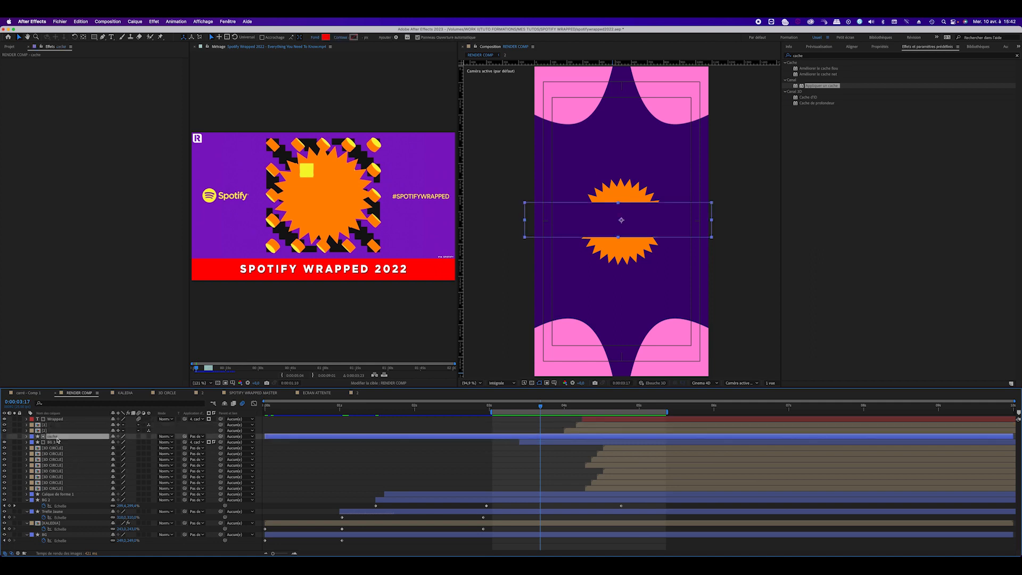
left_click_drag(298, 439, 552, 444)
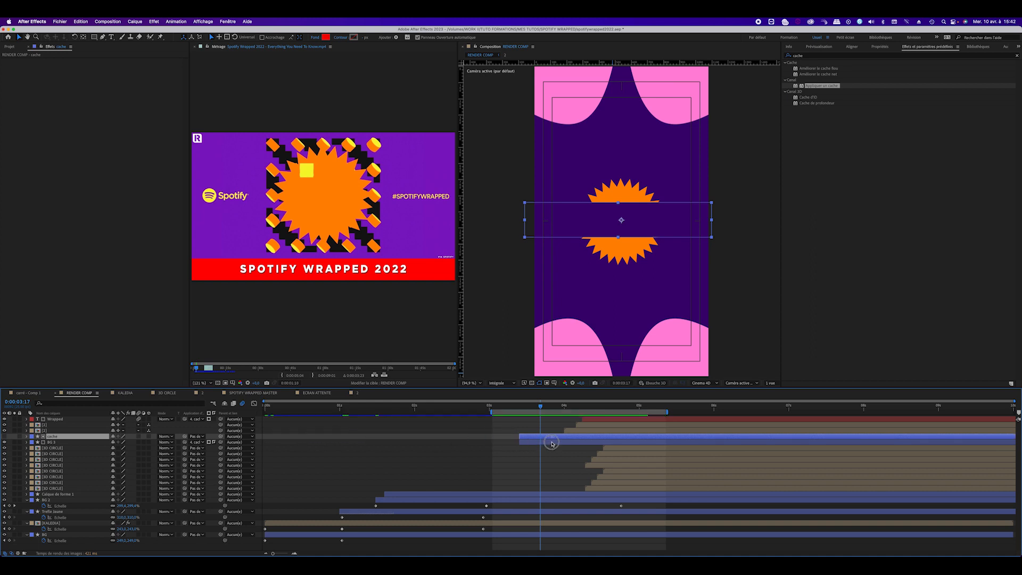
left_click_drag(542, 409, 599, 412)
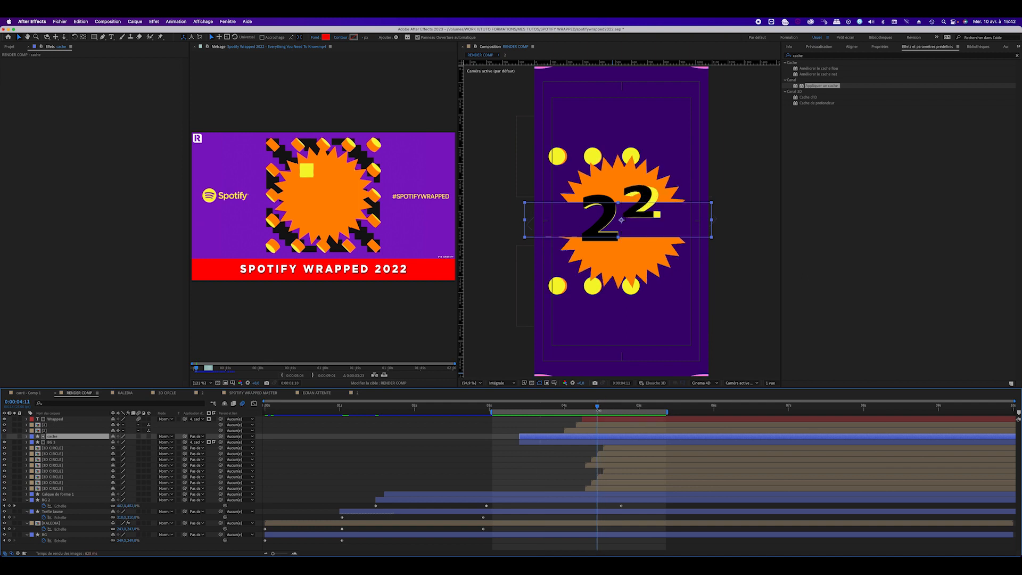
left_click_drag(533, 438, 598, 438)
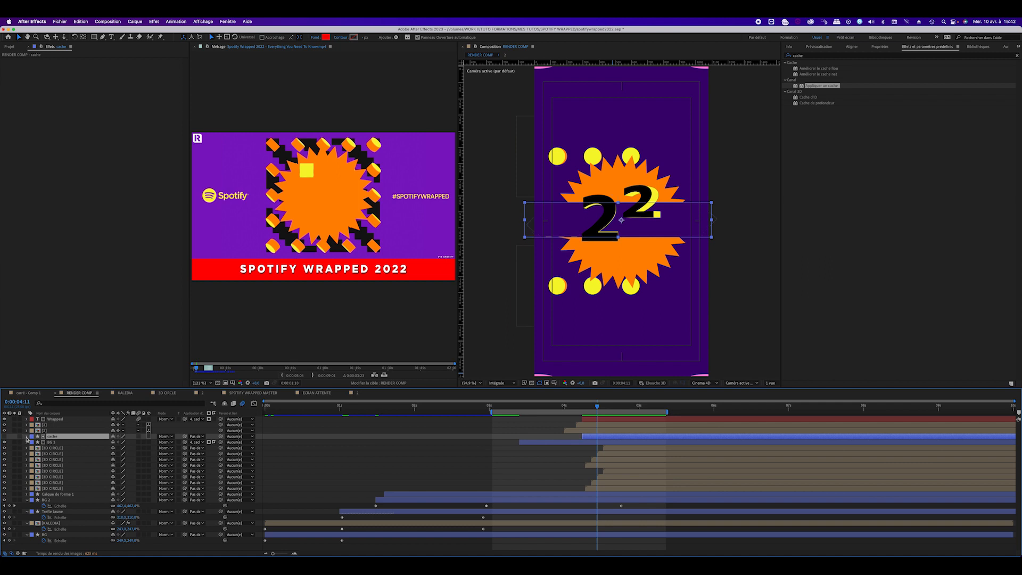
Keyframe the Size of the cache layer's Rectangle 1 at 0:00:04:06 and 0:00:04:14.
left_click(26, 436)
left_click(68, 461)
left_click_drag(598, 407, 586, 408)
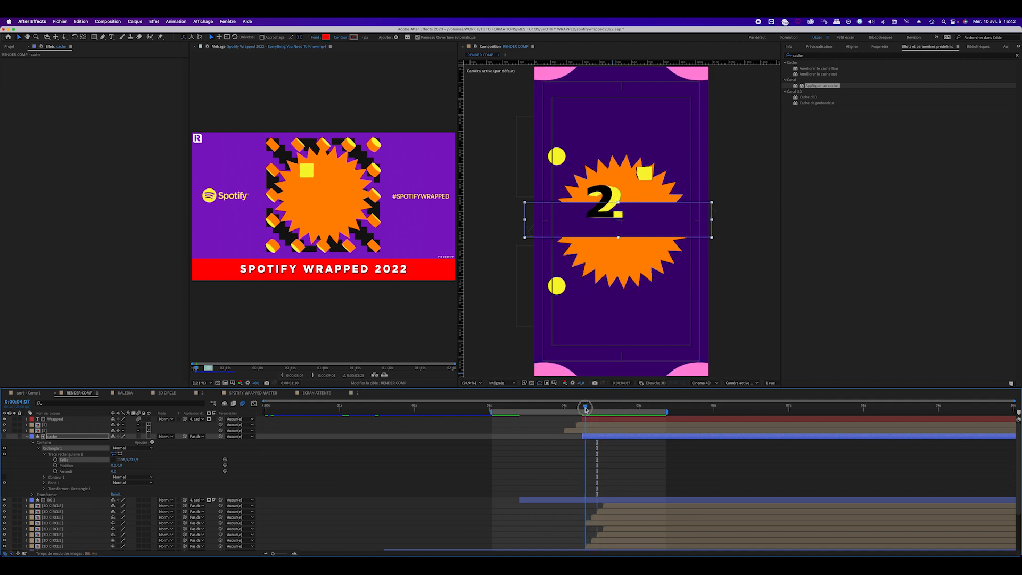
left_click_drag(585, 409, 582, 409)
left_click(56, 460)
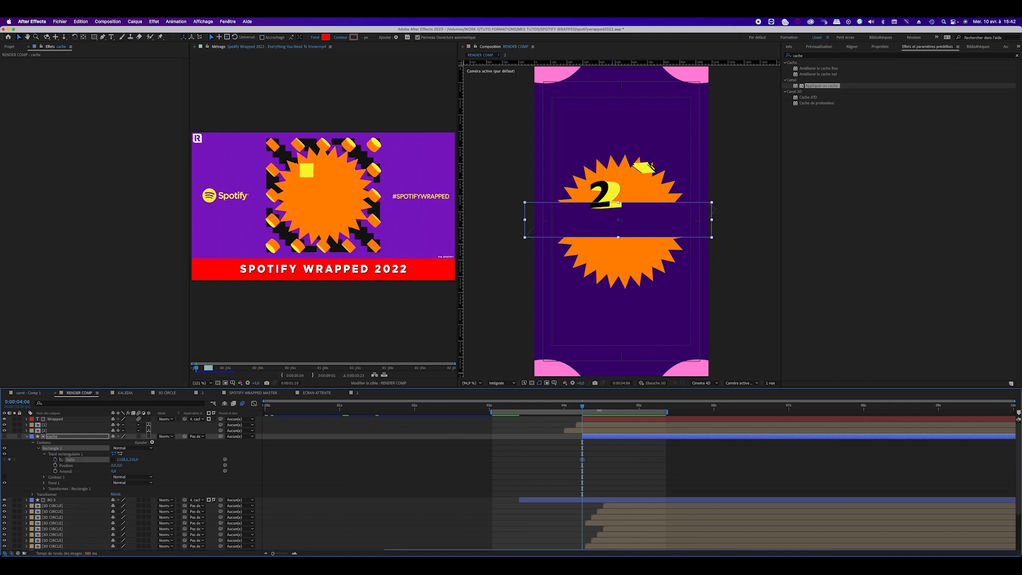
left_click(606, 408)
left_click(10, 460)
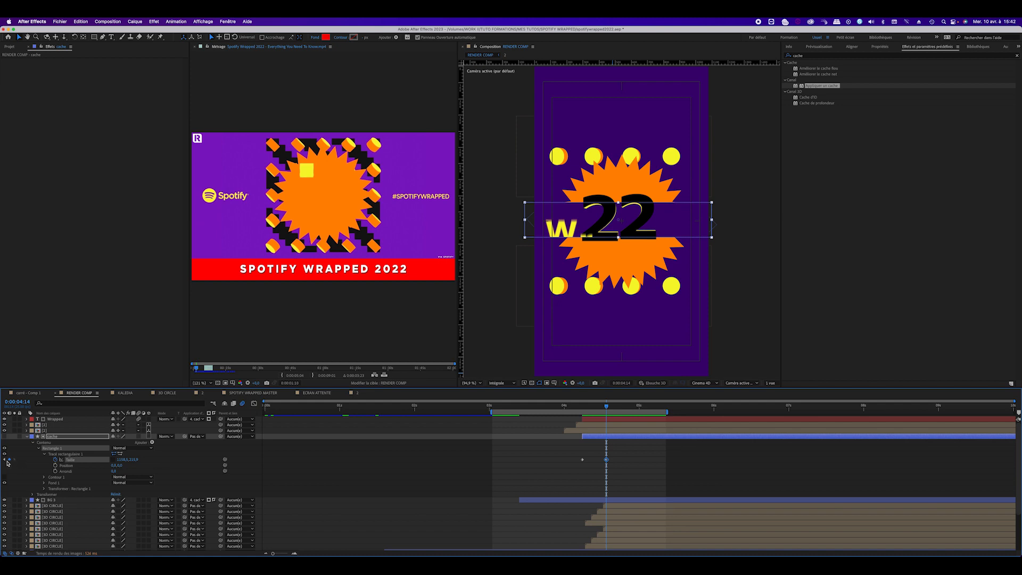
Set the height of Rectangle 1's Size to 0 at the cache layer's 0:00:04:06 keyframe.
left_click(5, 459)
left_click(584, 472)
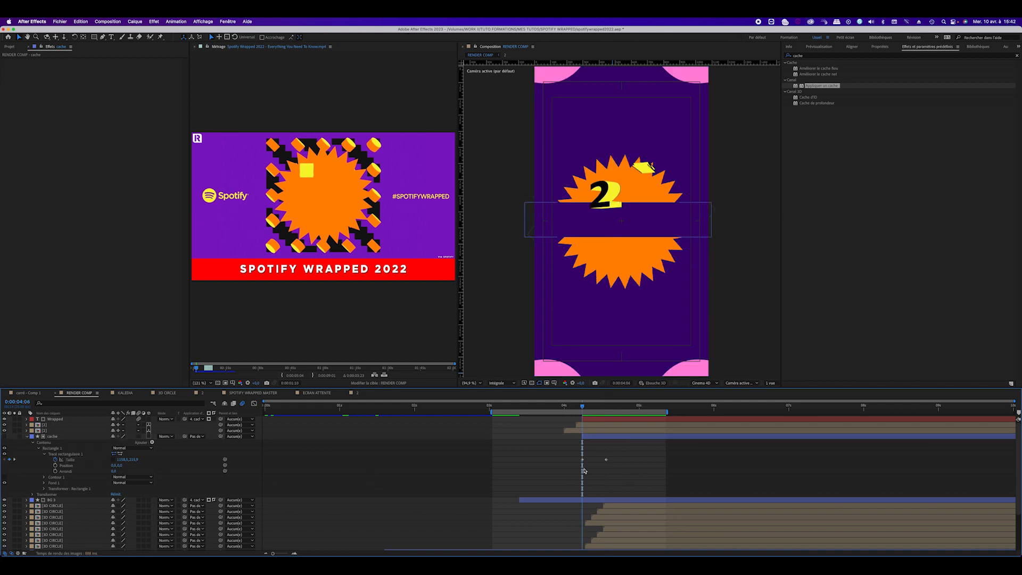
left_click_drag(133, 461, 68, 463)
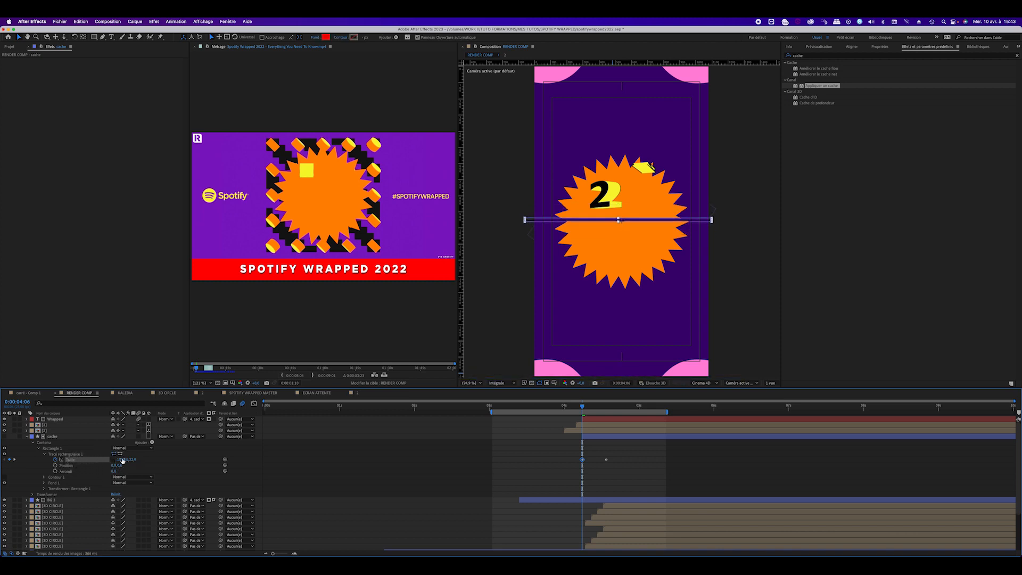
left_click(137, 460)
type("0")
key("Return")
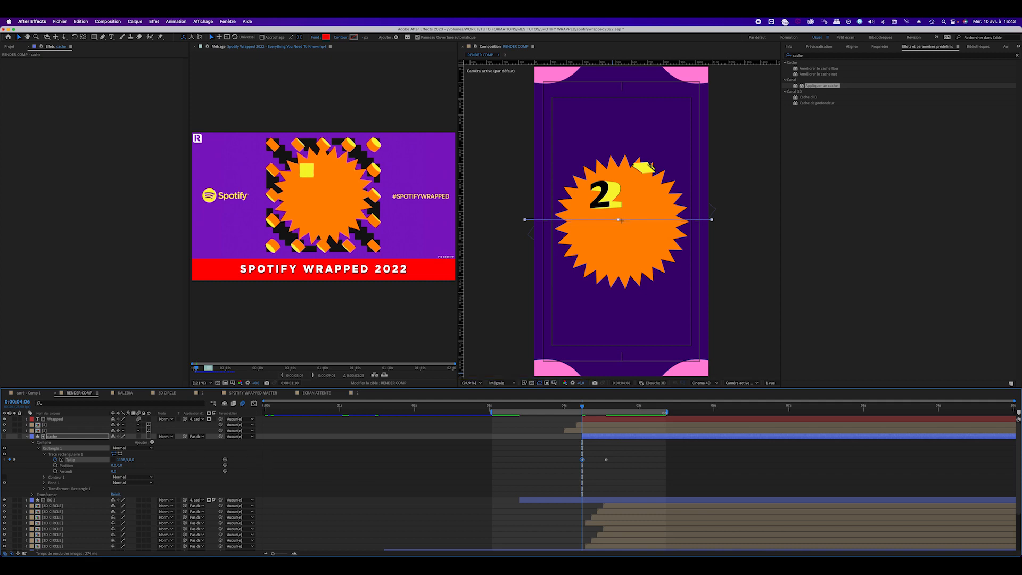
Delay the cache layer by about three frames, then collapse the cache and BG 2 layers.
key("space")
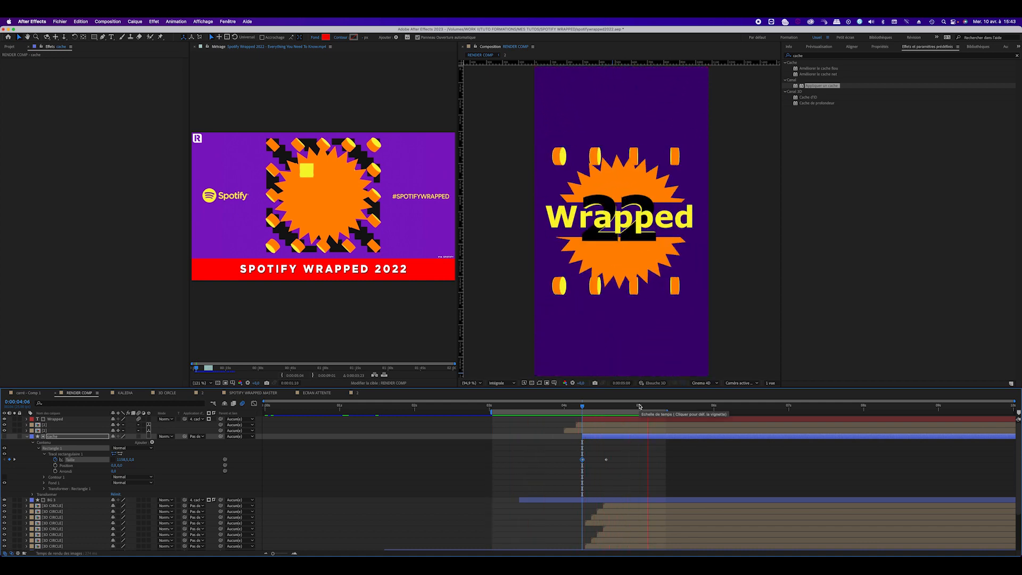
key("space")
left_click_drag(604, 440, 611, 440)
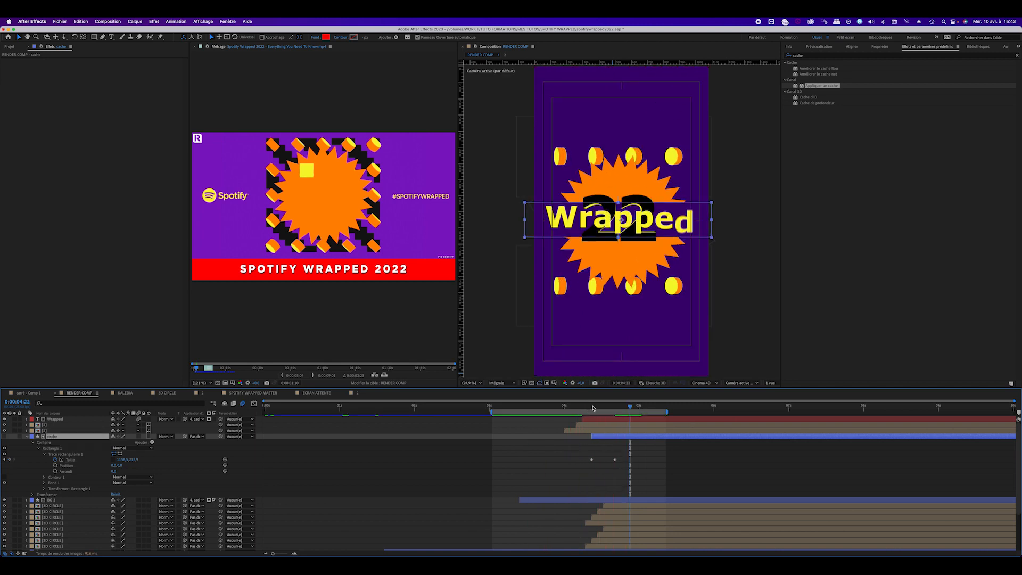
key("space")
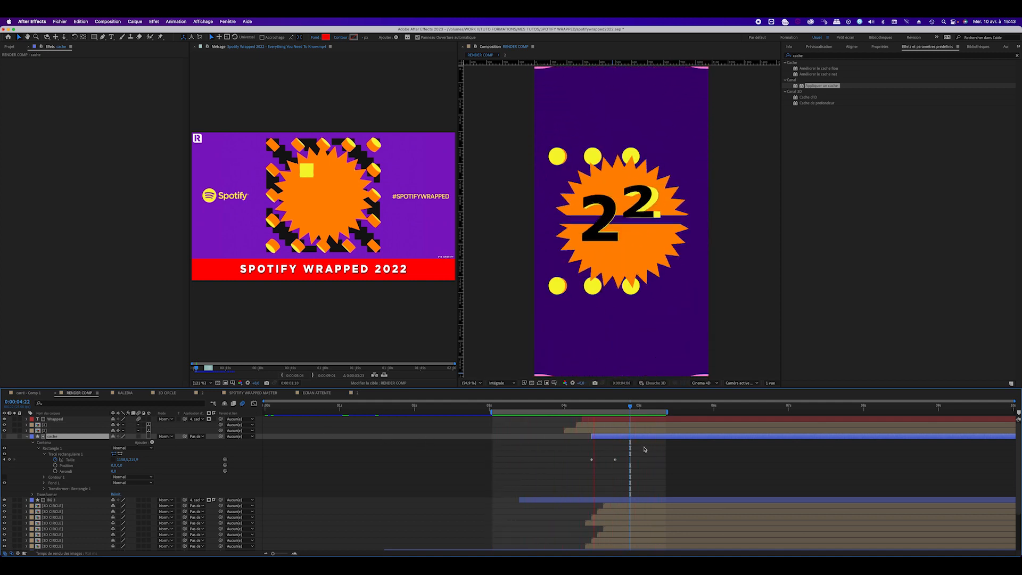
key("space")
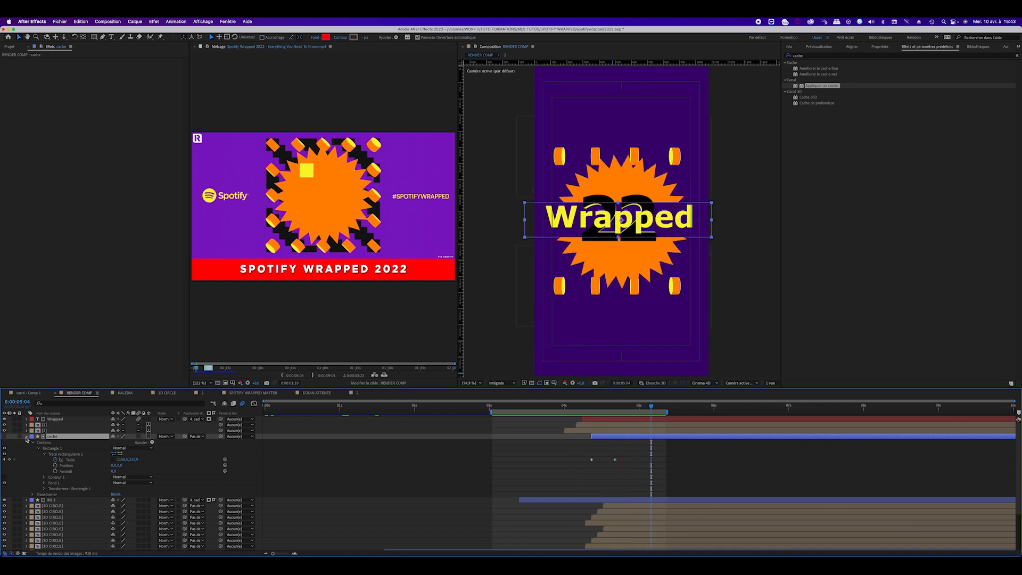
left_click(27, 436)
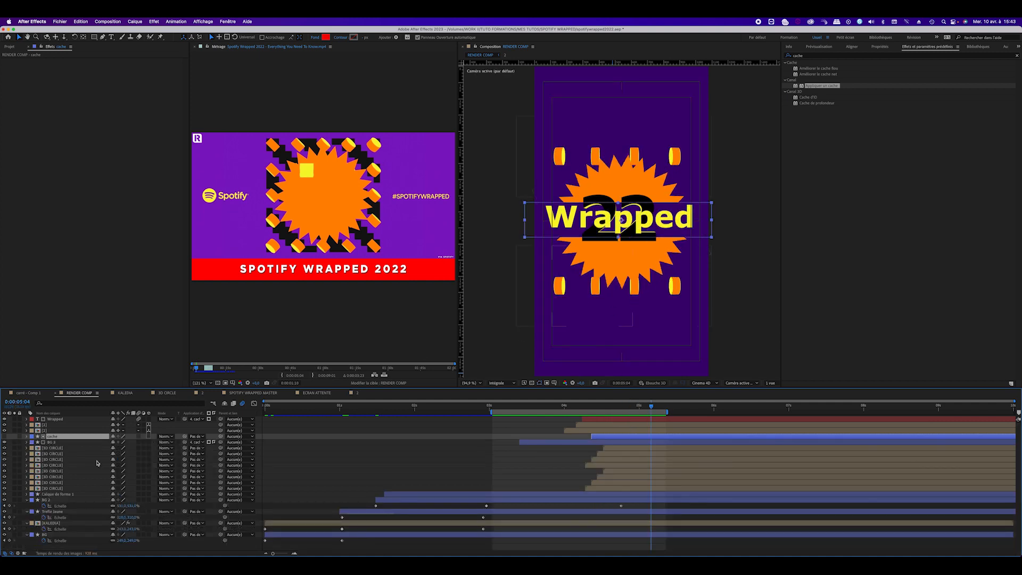
left_click(26, 501)
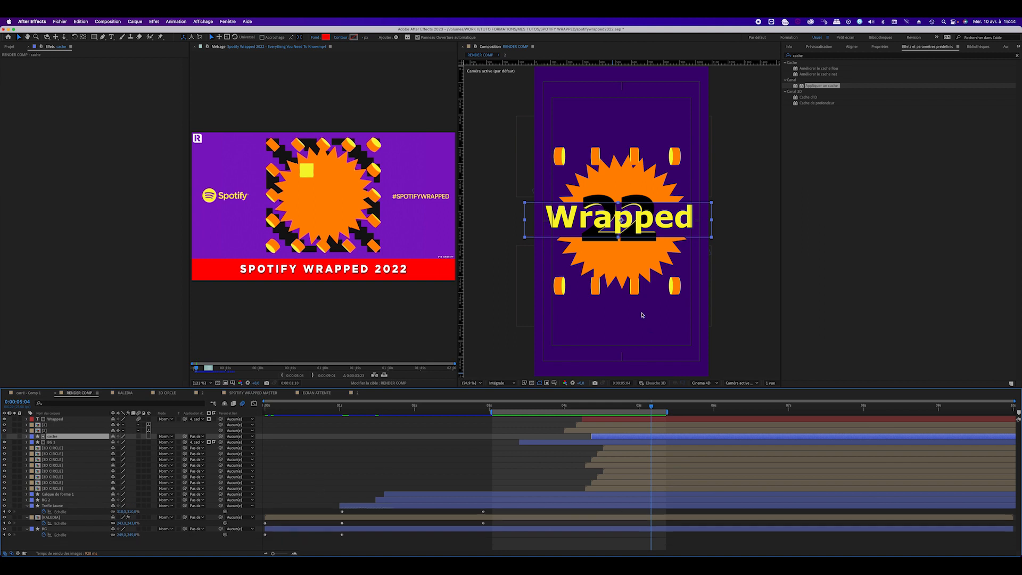
Reveal the Position of both "2" layers and add the expression wiggle(10,10) to the upper one's Position.
left_click(50, 430)
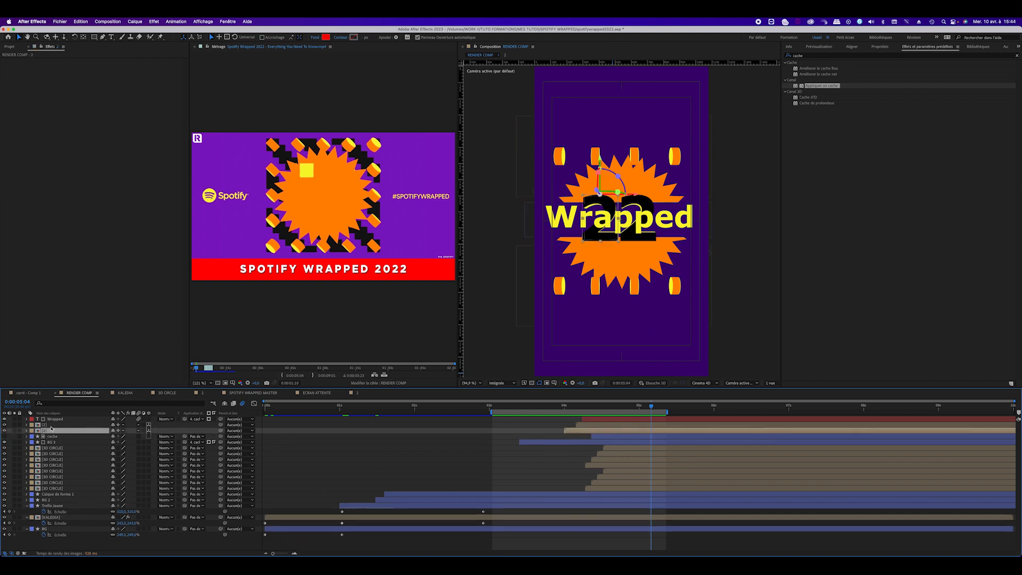
left_click(51, 425, "shift")
key("p")
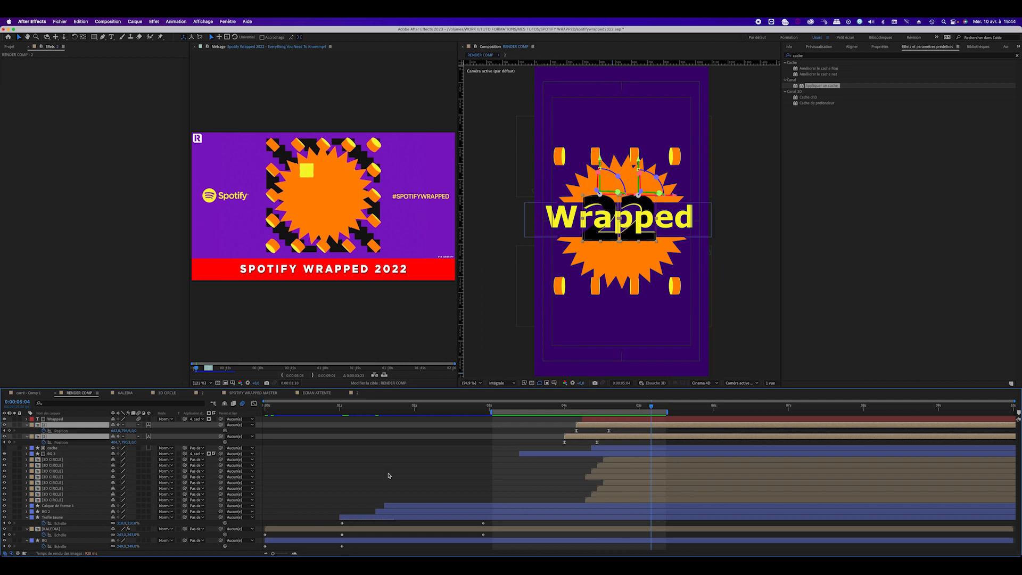
left_click(68, 431)
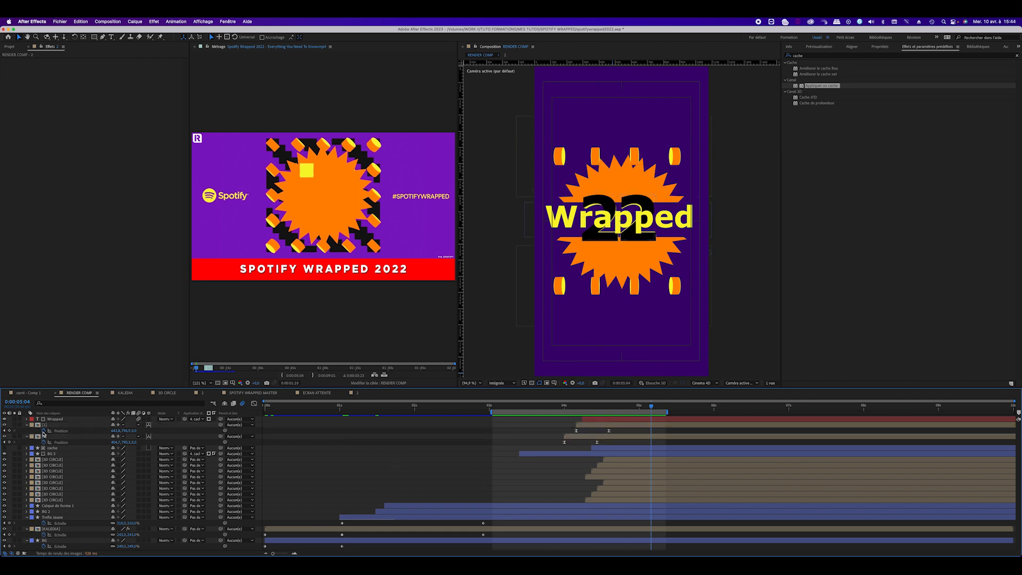
left_click(43, 435, "alt")
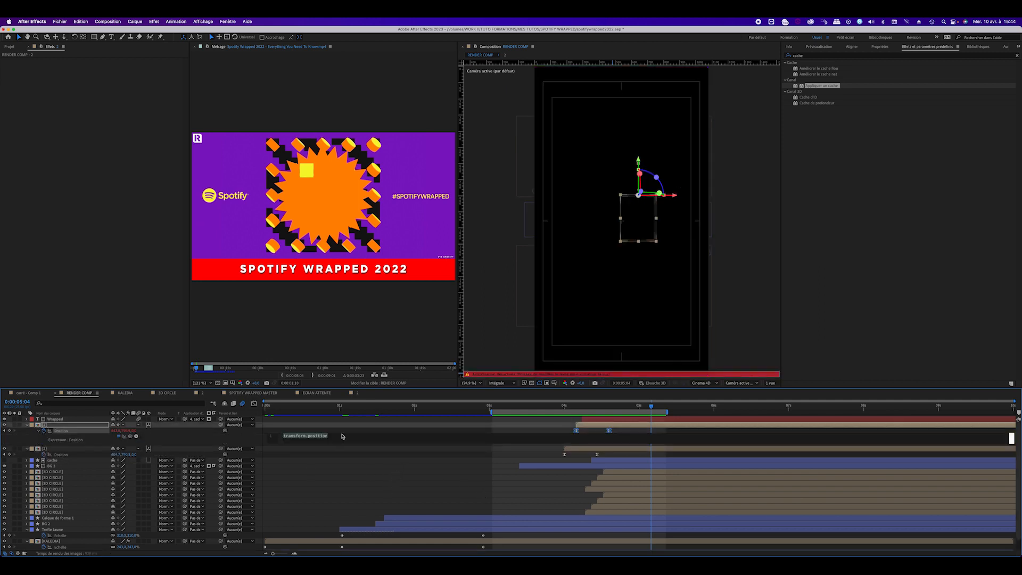
type("wi")
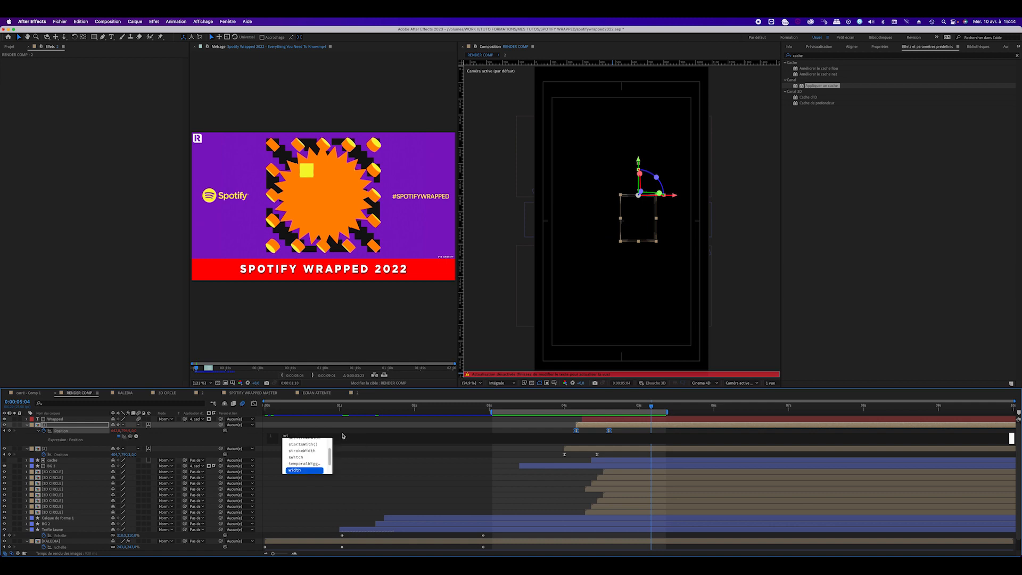
type("gg")
key("Return")
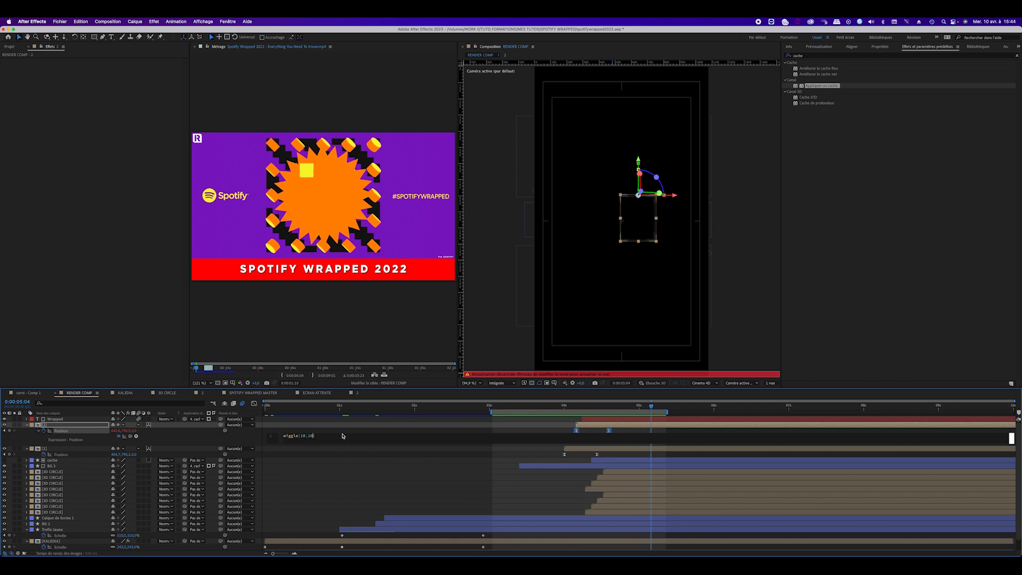
left_click(347, 472)
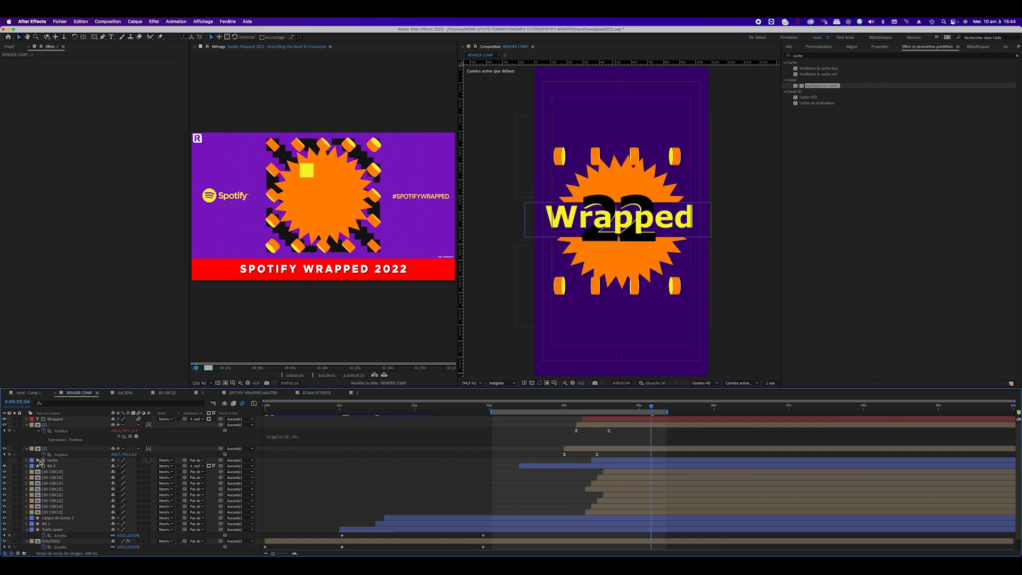
Apply the same wiggle(10,10) expression to the lower "2" layer's Position and preview the animation.
left_click(44, 454, "alt")
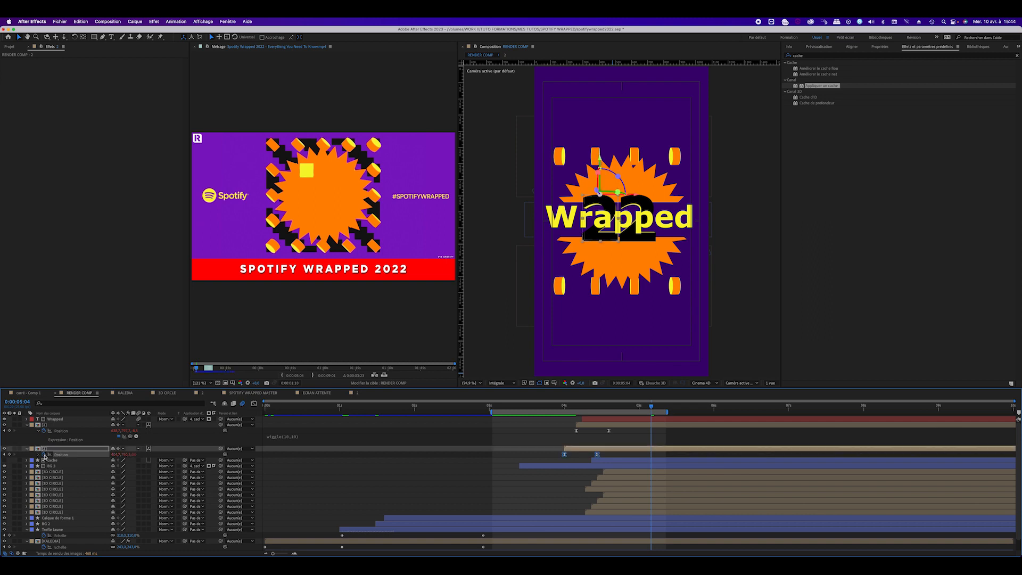
left_click(302, 437)
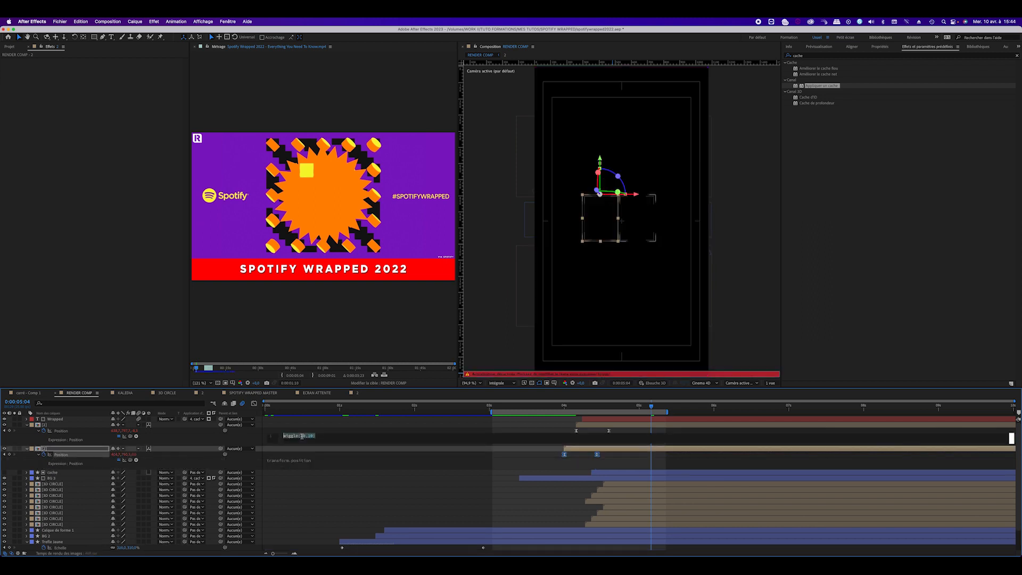
left_click(304, 461)
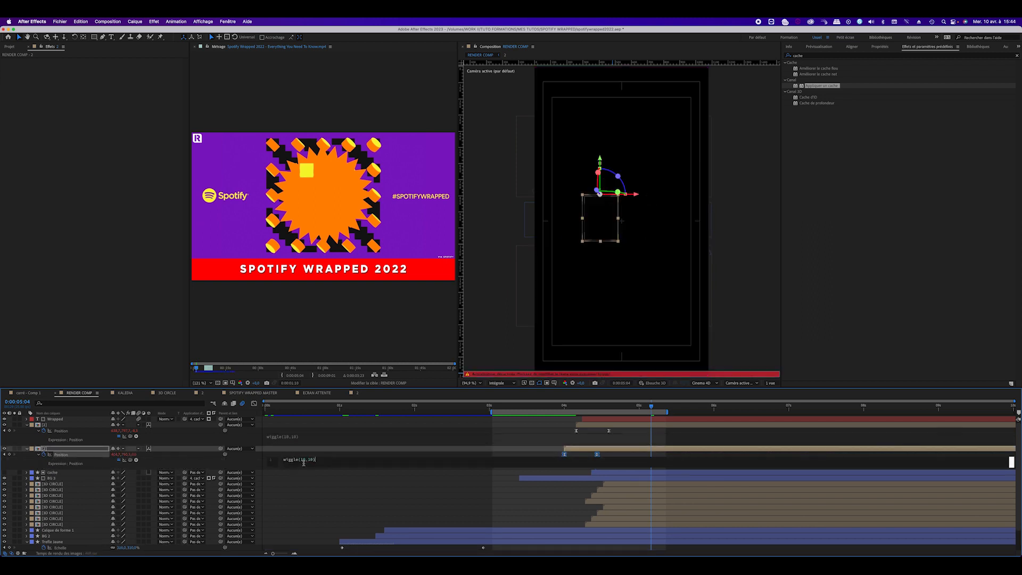
left_click(303, 490)
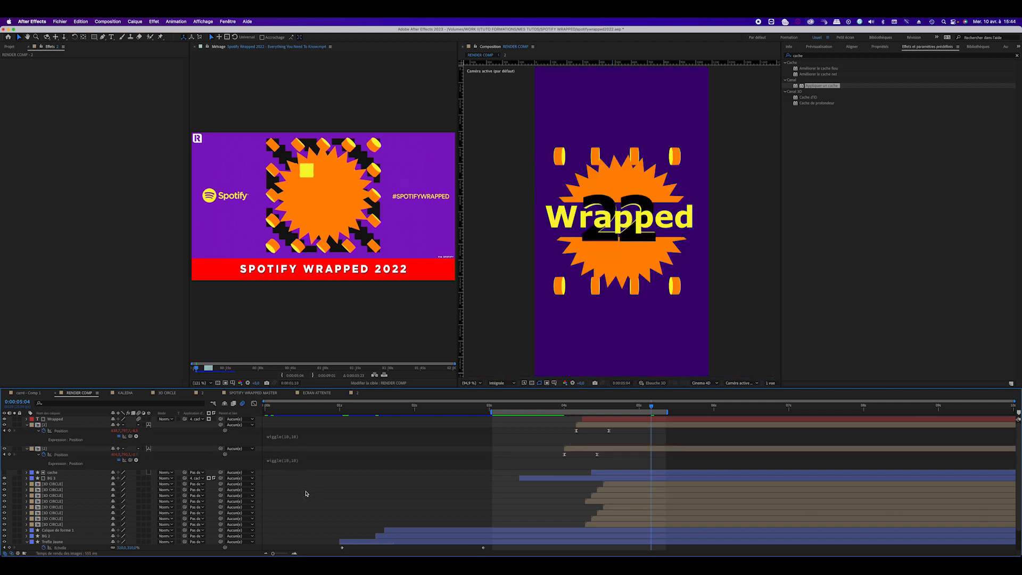
key("space")
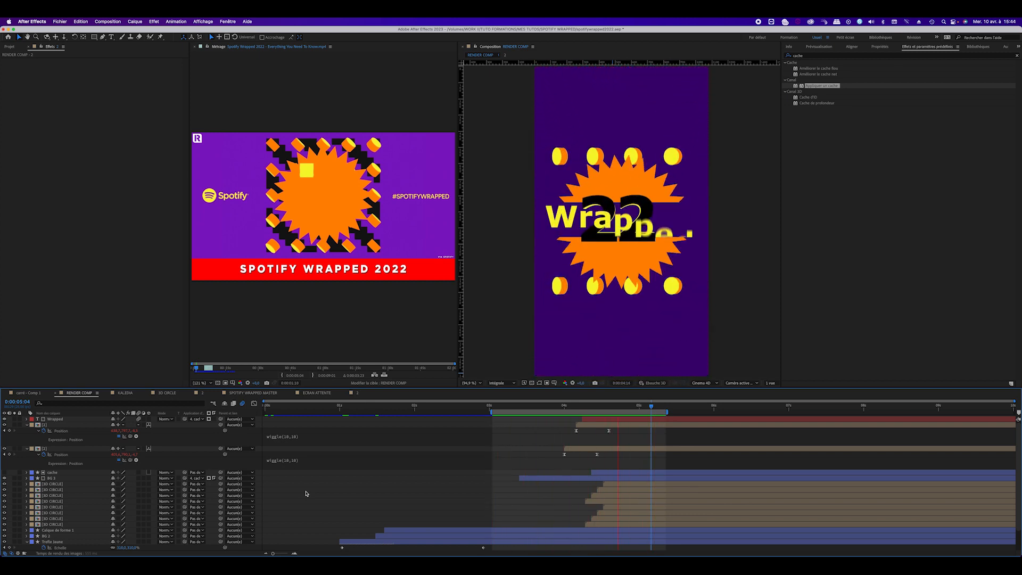
key("space")
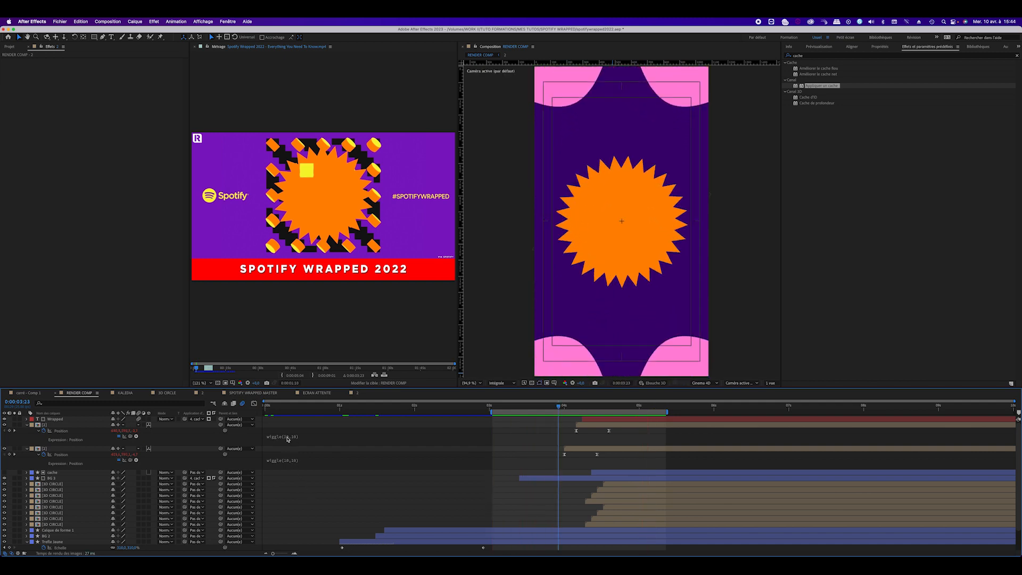
Change the Position expression of both "2" layers to wiggle(5,10).
left_click(288, 436)
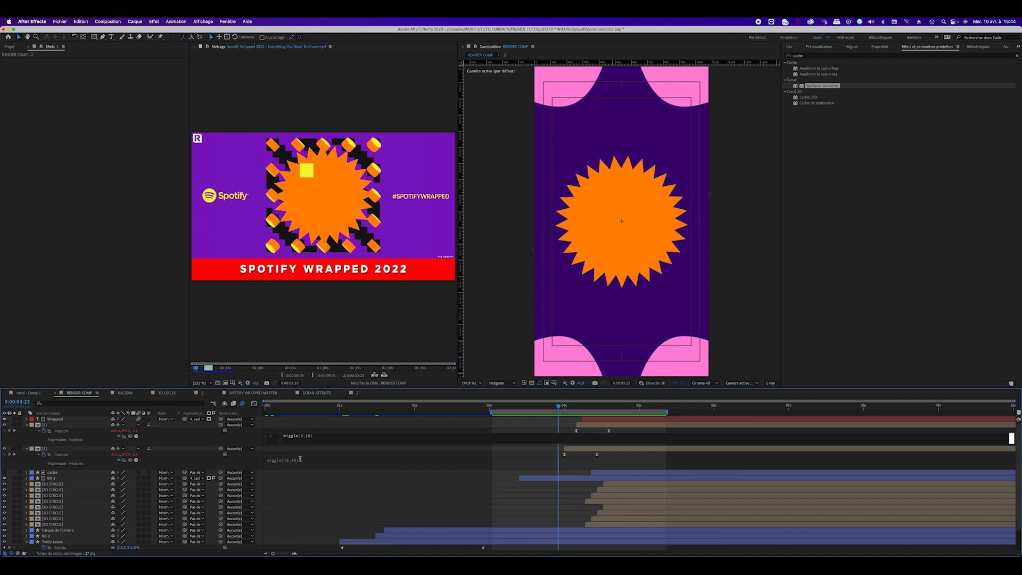
left_click(301, 459)
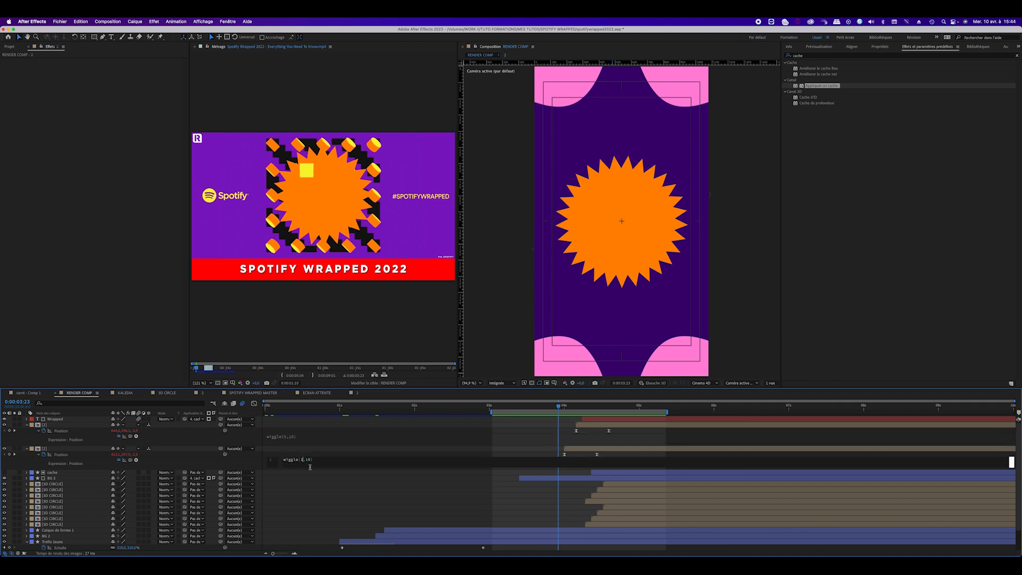
left_click(307, 494)
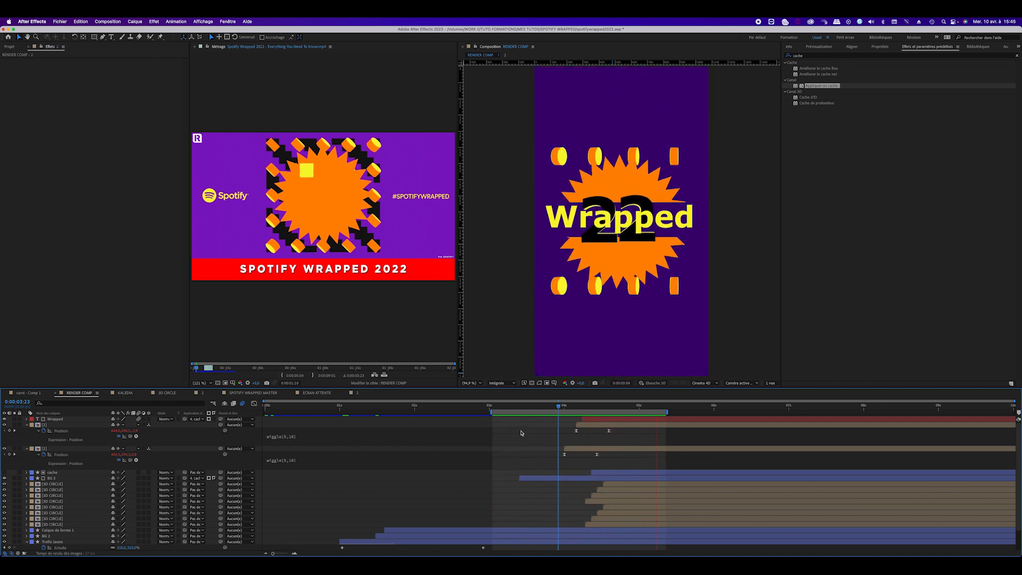
Extend the work area from the start of the composition to 0:00:06:01 and preview the full animation.
left_click(718, 408)
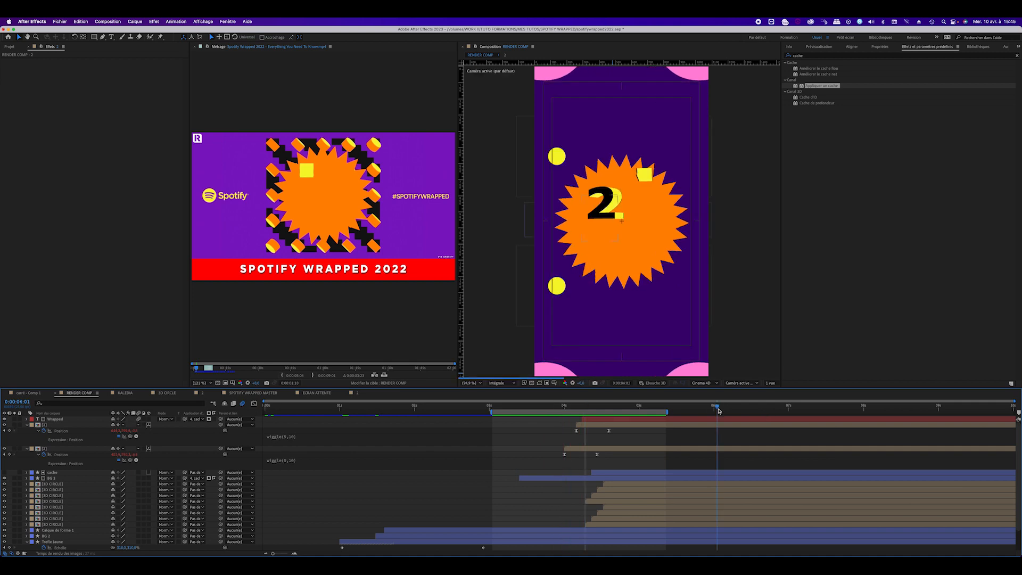
key("n")
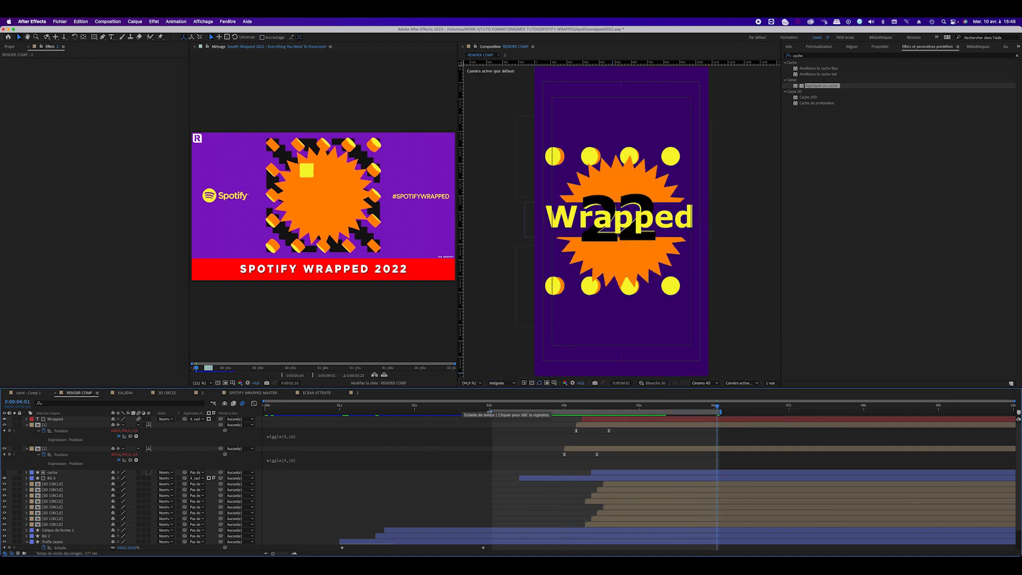
left_click_drag(493, 413, 210, 413)
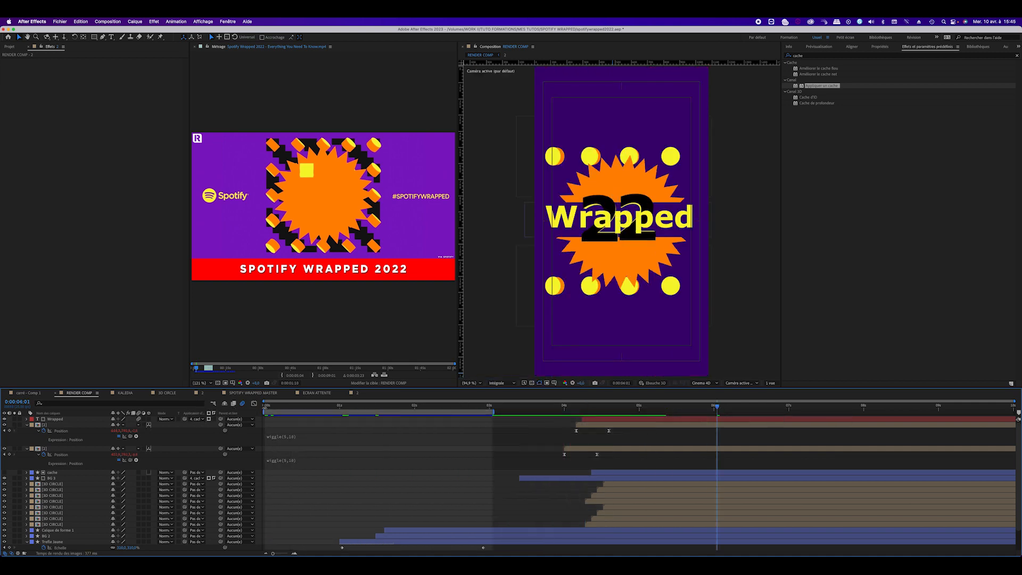
key("n")
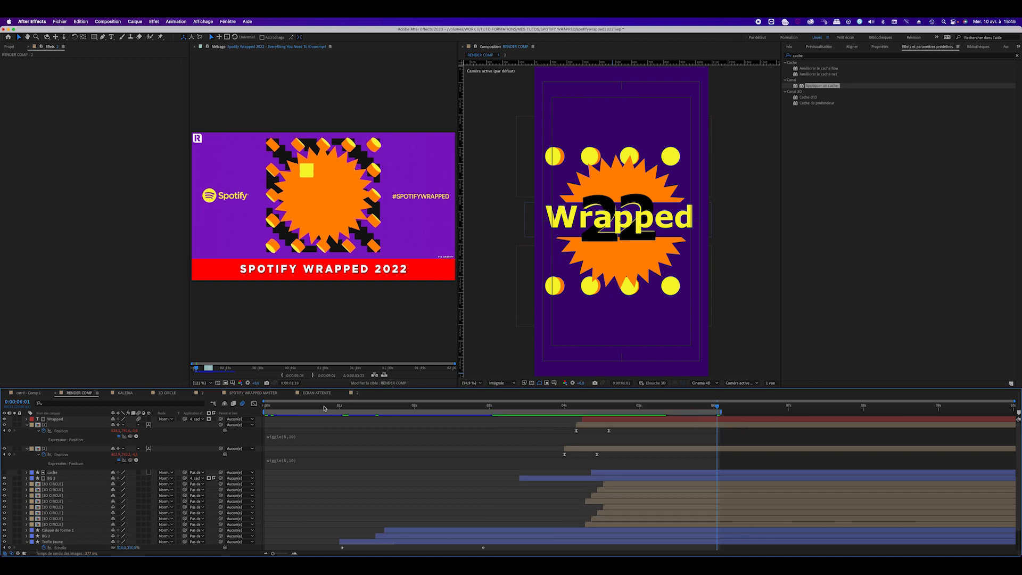
key("space")
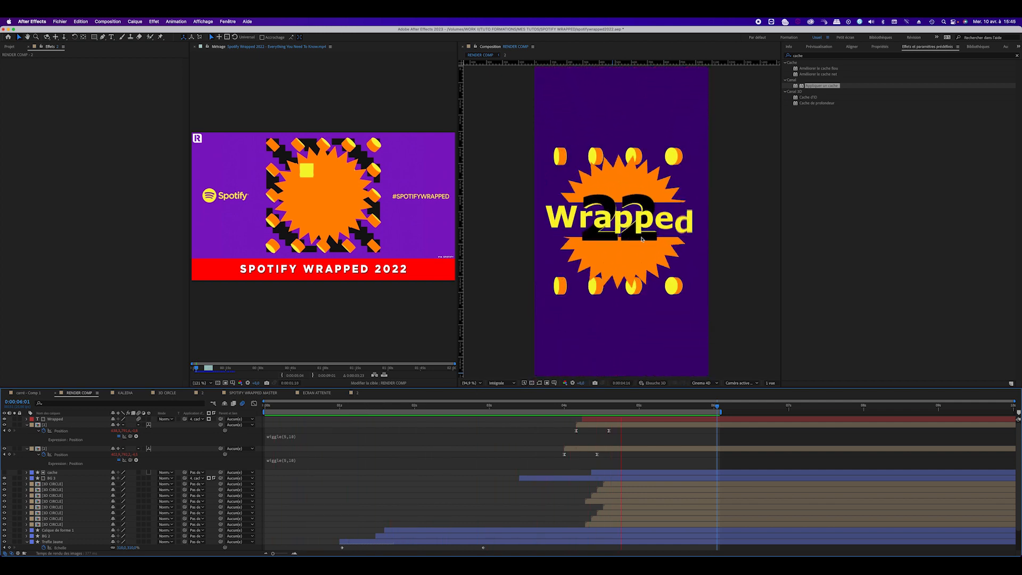
key("space")
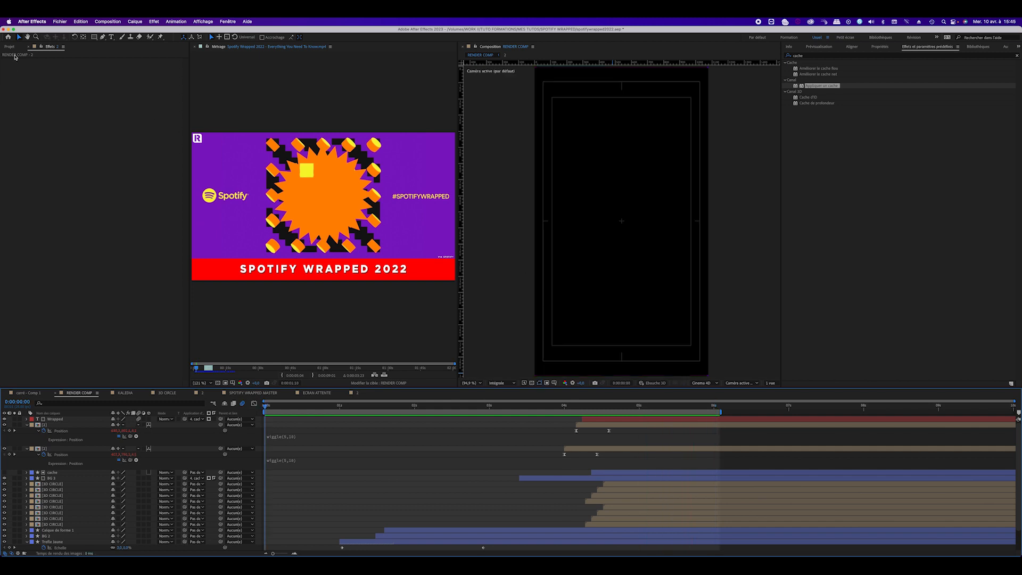
Place the Spotify logo PNG centered above the starburst in RENDER COMP and start its layer with the Wrapped layer.
left_click(10, 46)
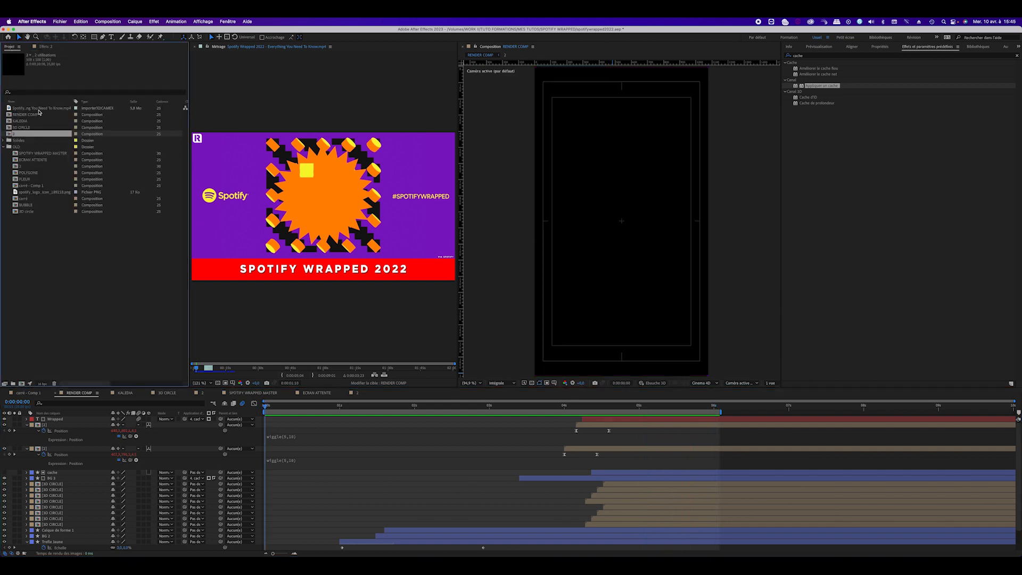
left_click(31, 193)
left_click_drag(31, 196, 620, 115)
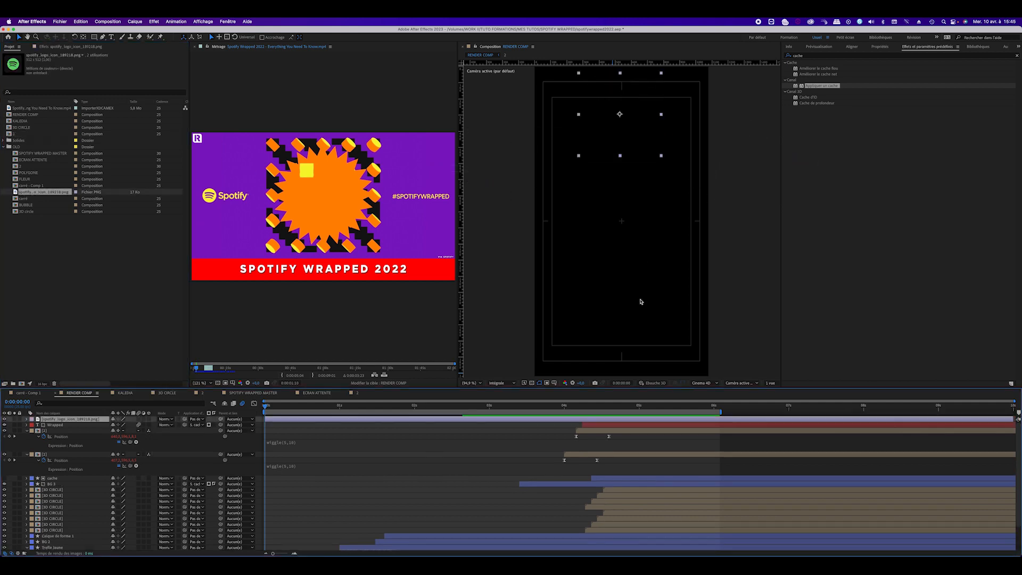
left_click_drag(277, 421, 595, 430)
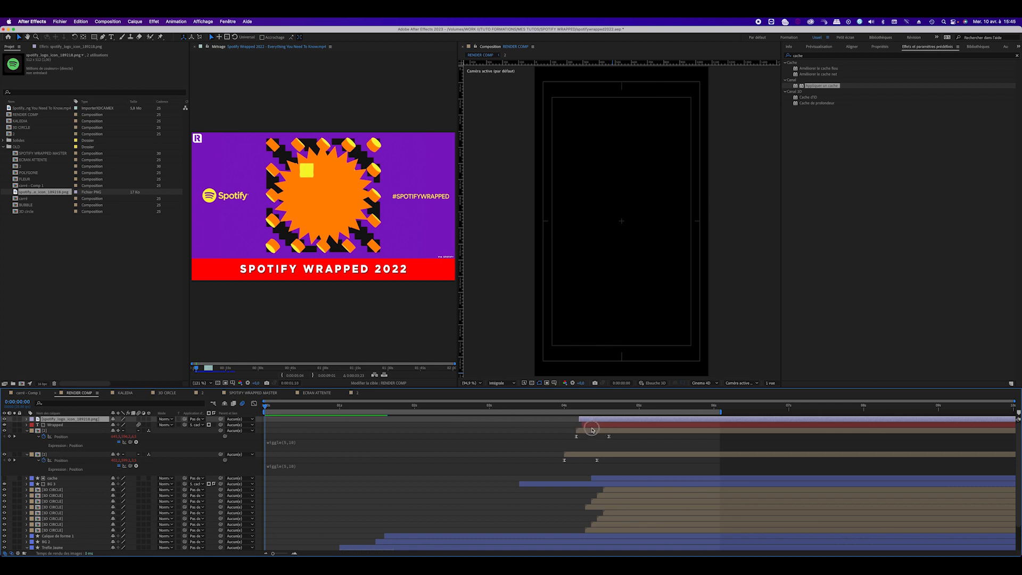
left_click(588, 408)
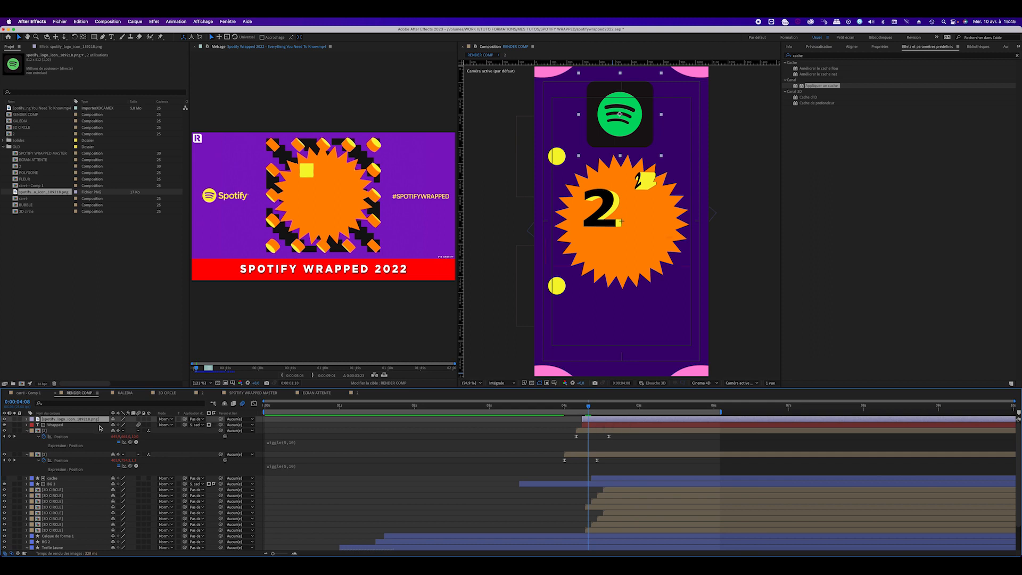
Scale the Spotify logo layer down to about 62% and move it up near the upper edge of the composition.
key("s")
left_click_drag(134, 429, 117, 430)
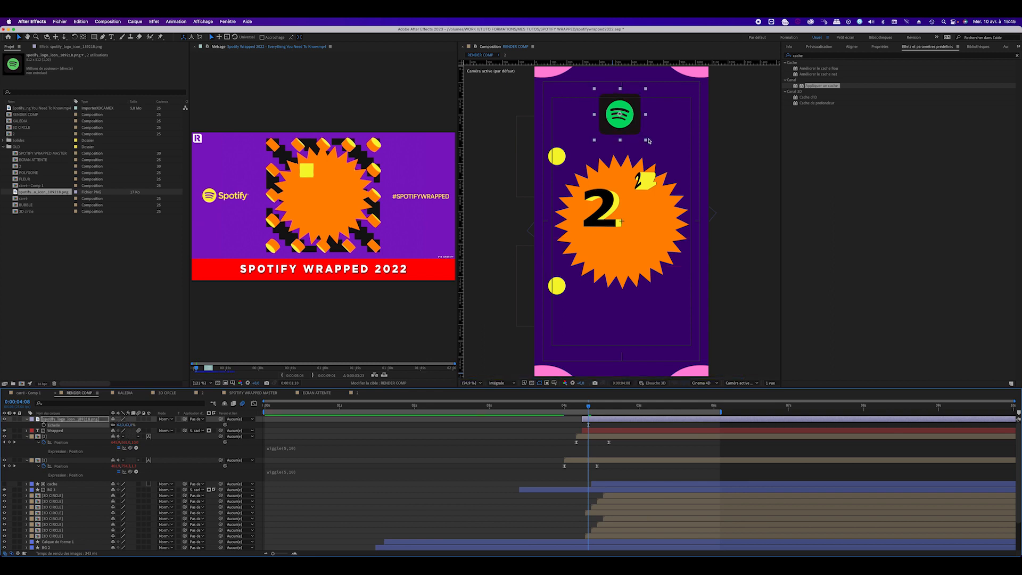
left_click_drag(631, 132, 631, 115)
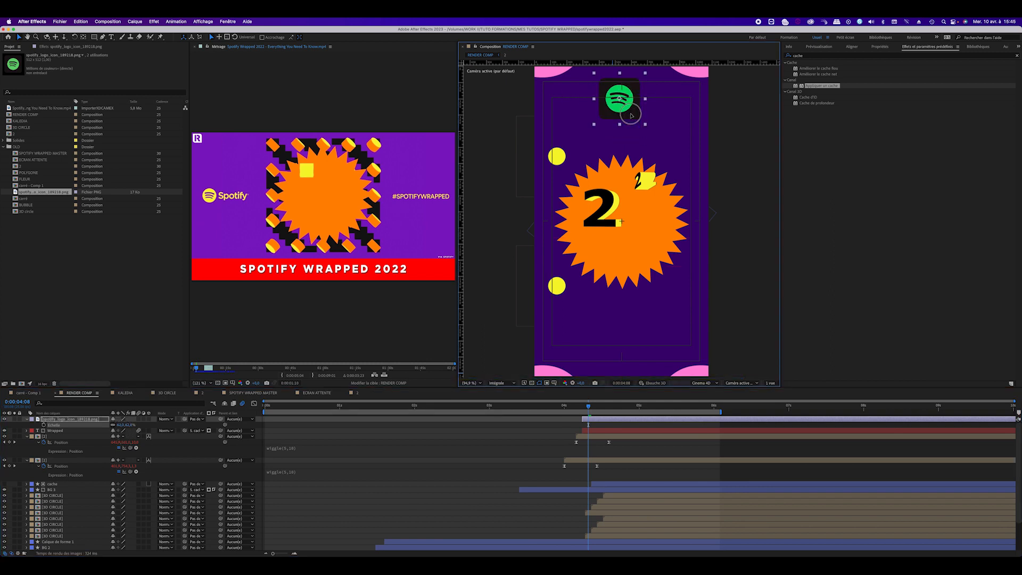
Add Position keyframes to the Spotify logo layer at 0:00:04:06 and 0:00:04:10, both holding its current position.
left_click_drag(588, 407, 582, 408)
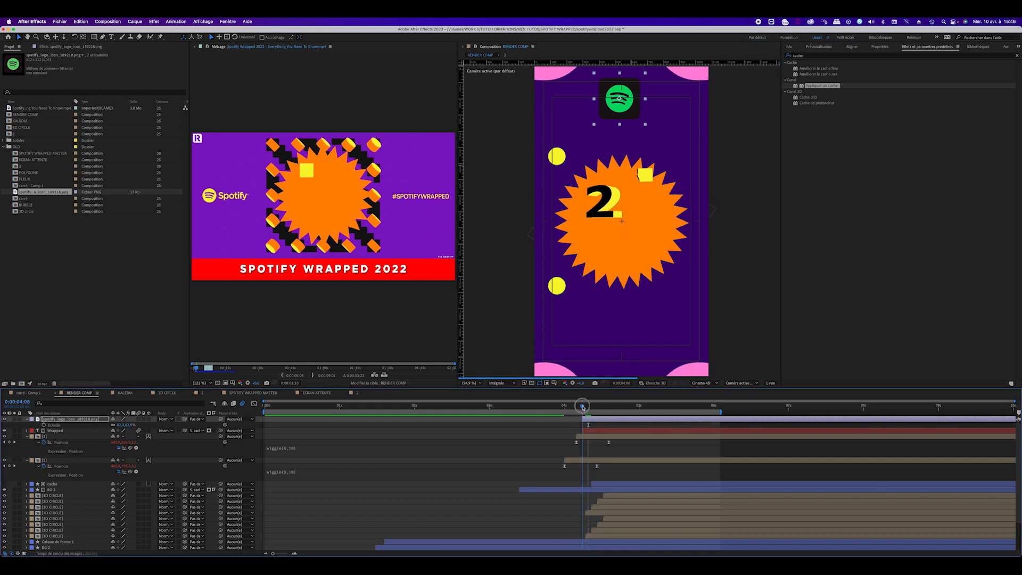
key("p")
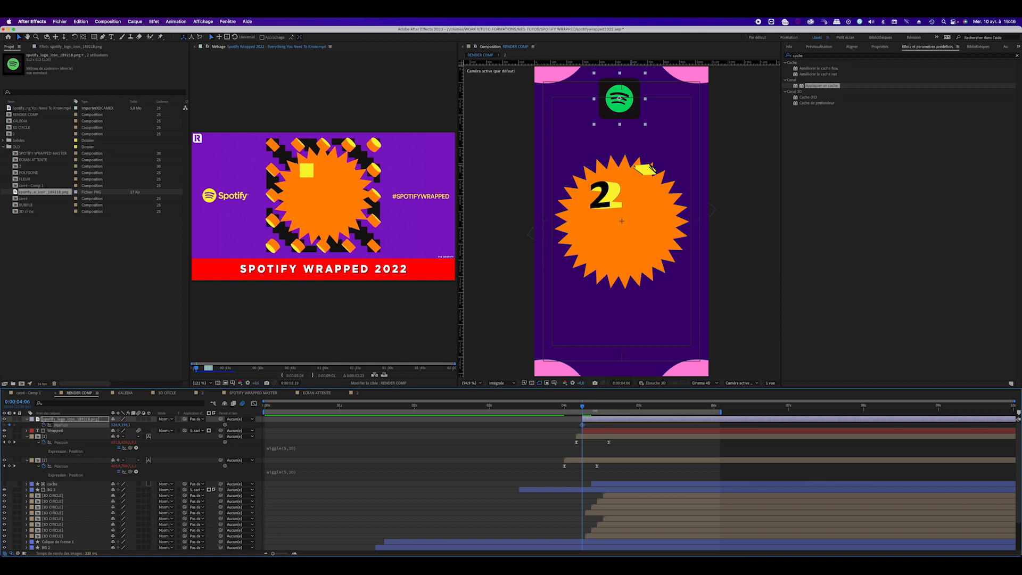
left_click(595, 409)
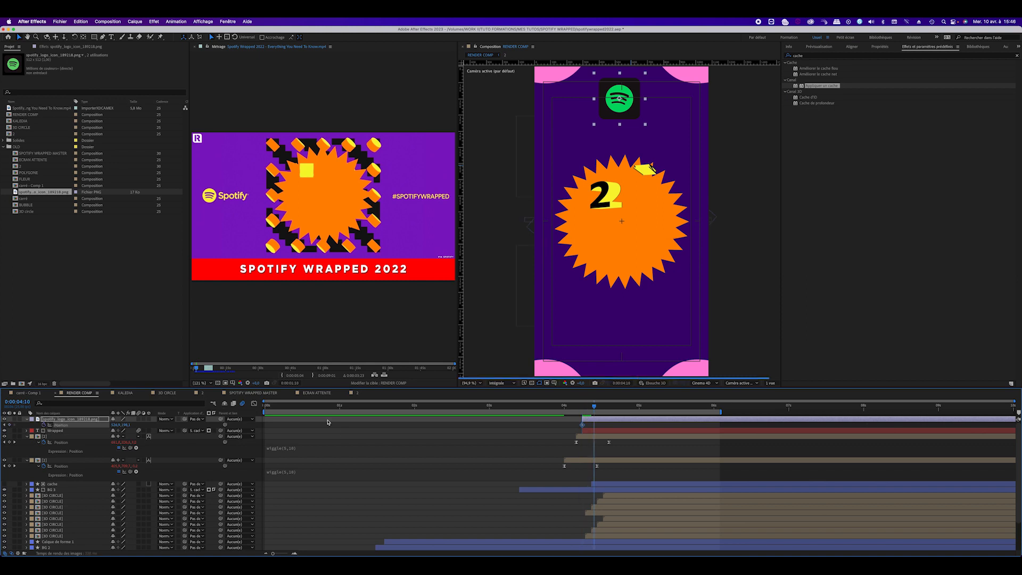
left_click(7, 426)
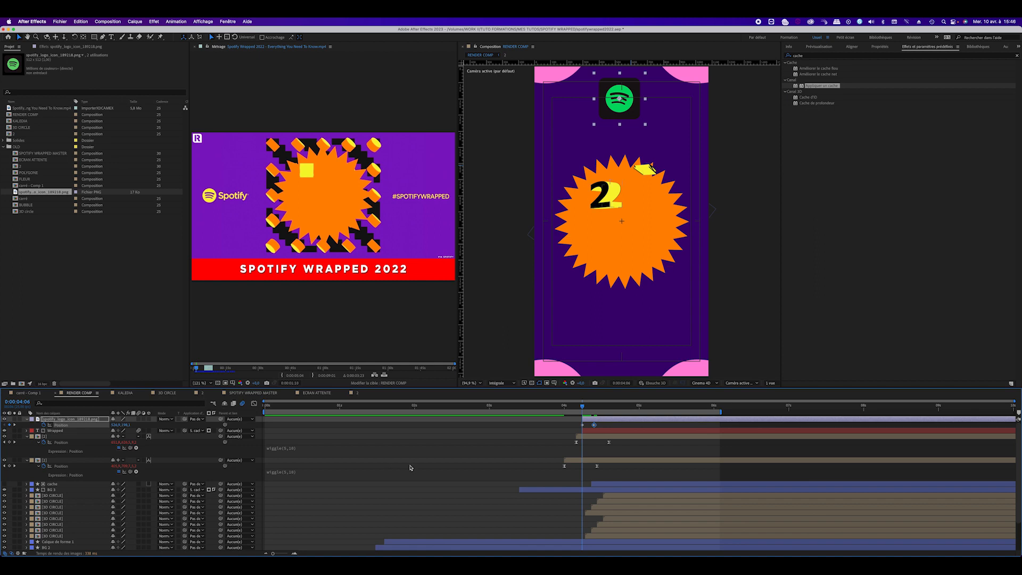
left_click(569, 447)
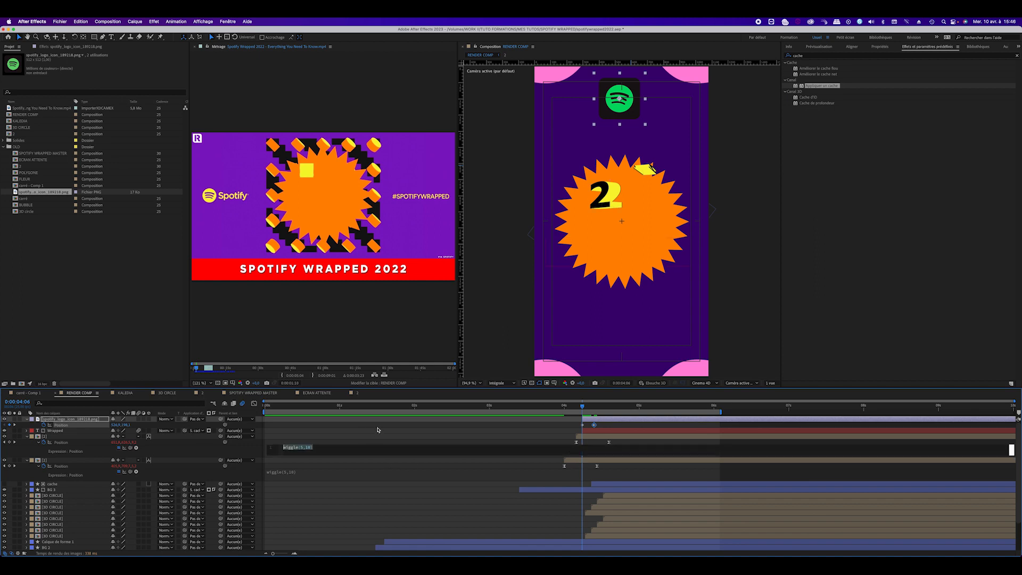
left_click(567, 431)
At the first keyframe, move the Spotify logo vertically out above the frame and enable motion blur on its layer.
left_click(582, 425)
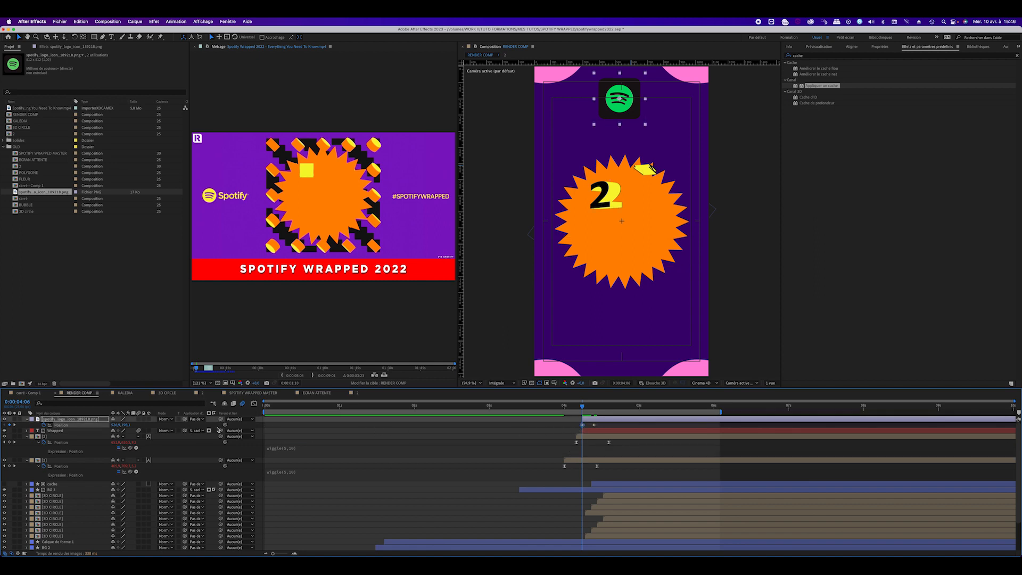
left_click_drag(130, 425, 5, 434)
left_click_drag(98, 426, 101, 426)
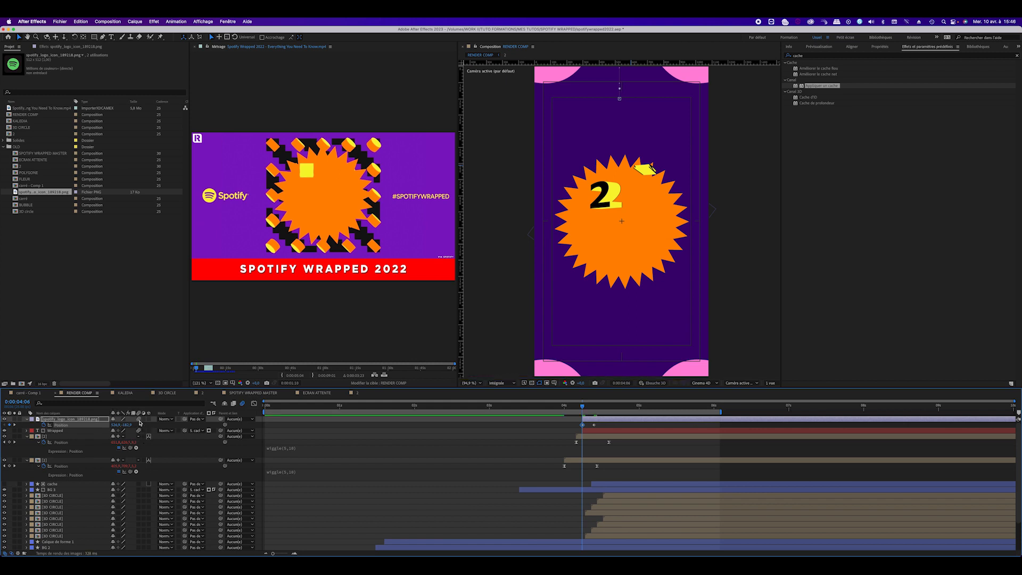
Apply Easy Ease to both Position keyframes of the Spotify logo and preview its entrance.
left_click_drag(611, 426, 575, 430)
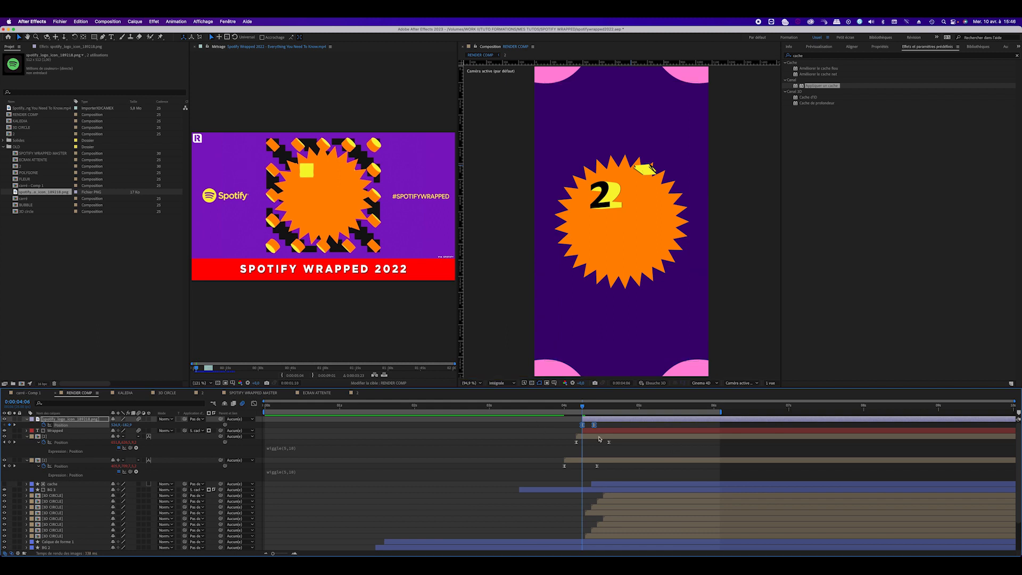
key("space")
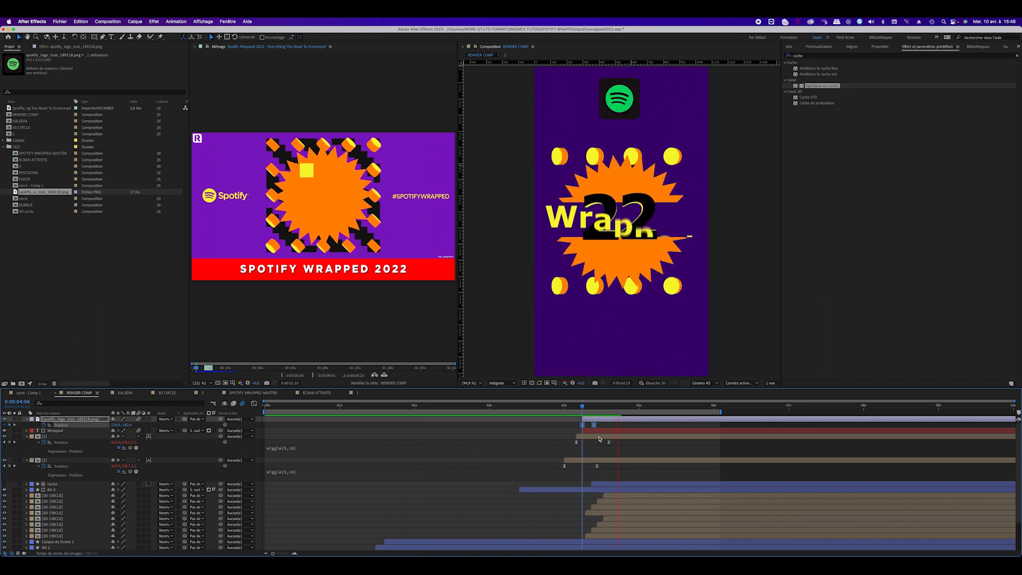
key("space")
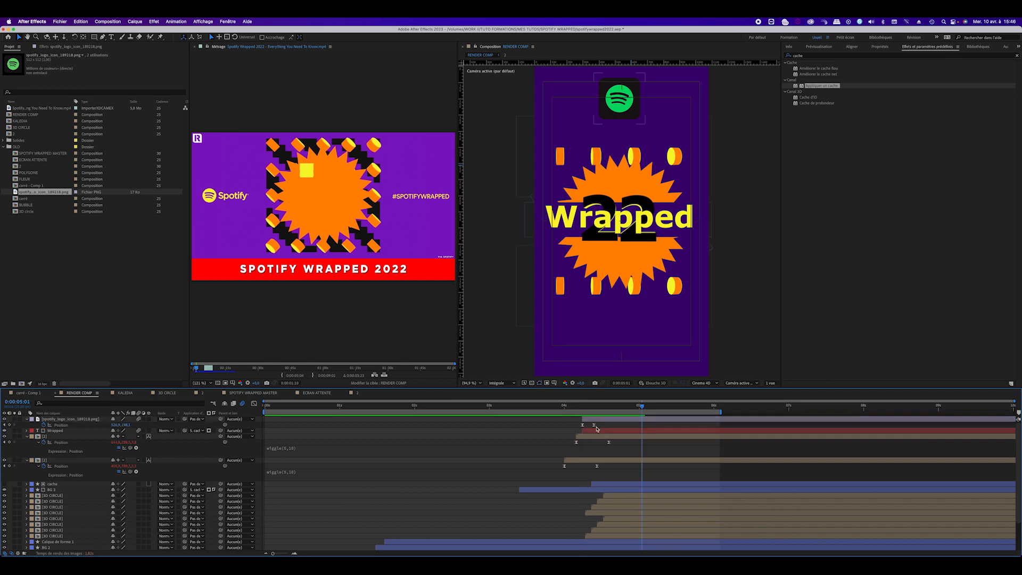
Delay the logo's second Position keyframe to about 0:00:04:15 to slow its entrance, and preview the animation.
left_click(610, 428)
left_click_drag(594, 425, 609, 426)
key("space")
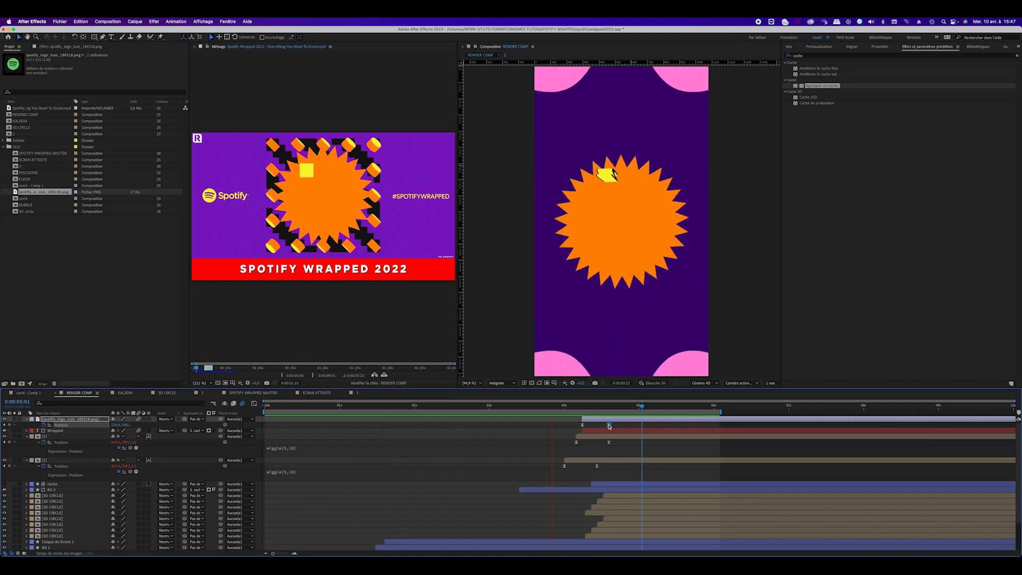
left_click(610, 426)
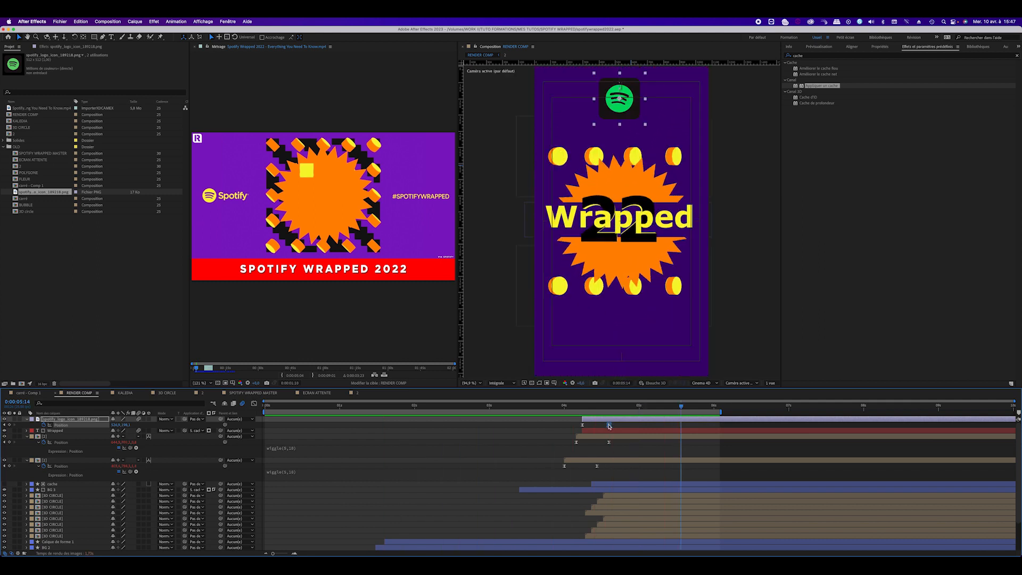